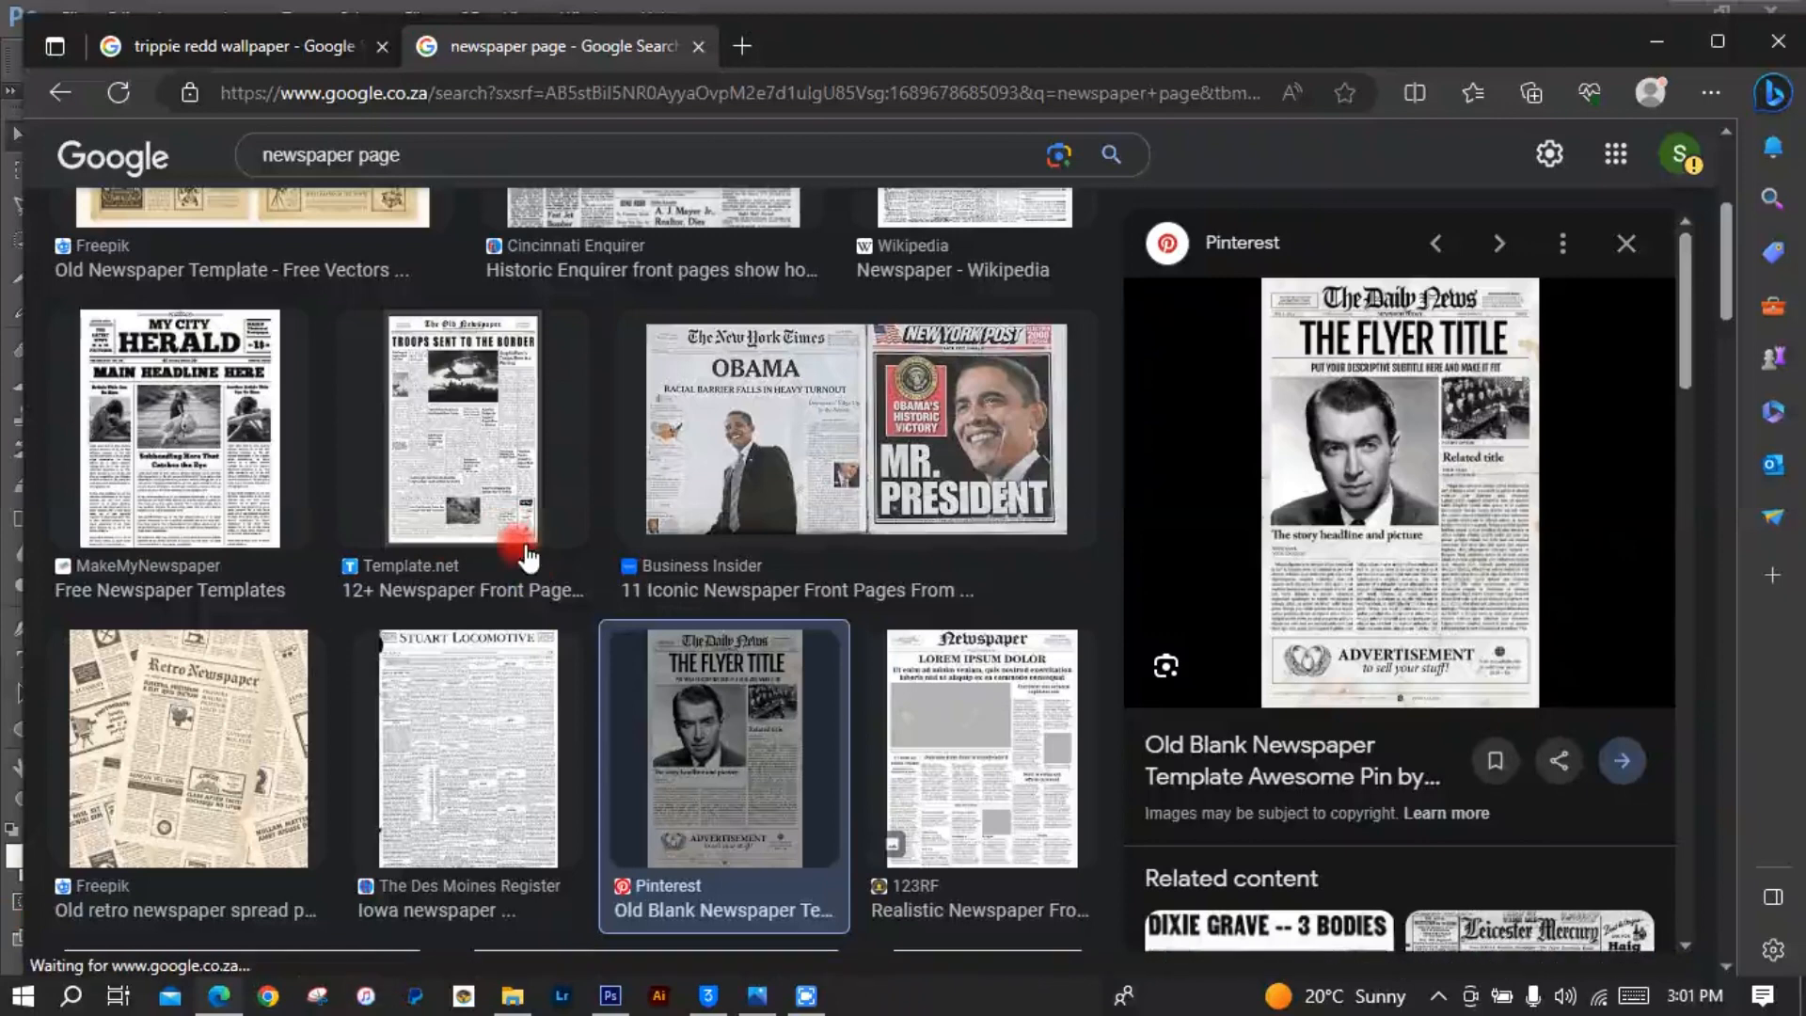
Step: Look through the newspaper page image results and the related previews for a suitable front page
scroll(516, 540, down, 6)
scroll(489, 545, up, 10)
scroll(1321, 585, down, 10)
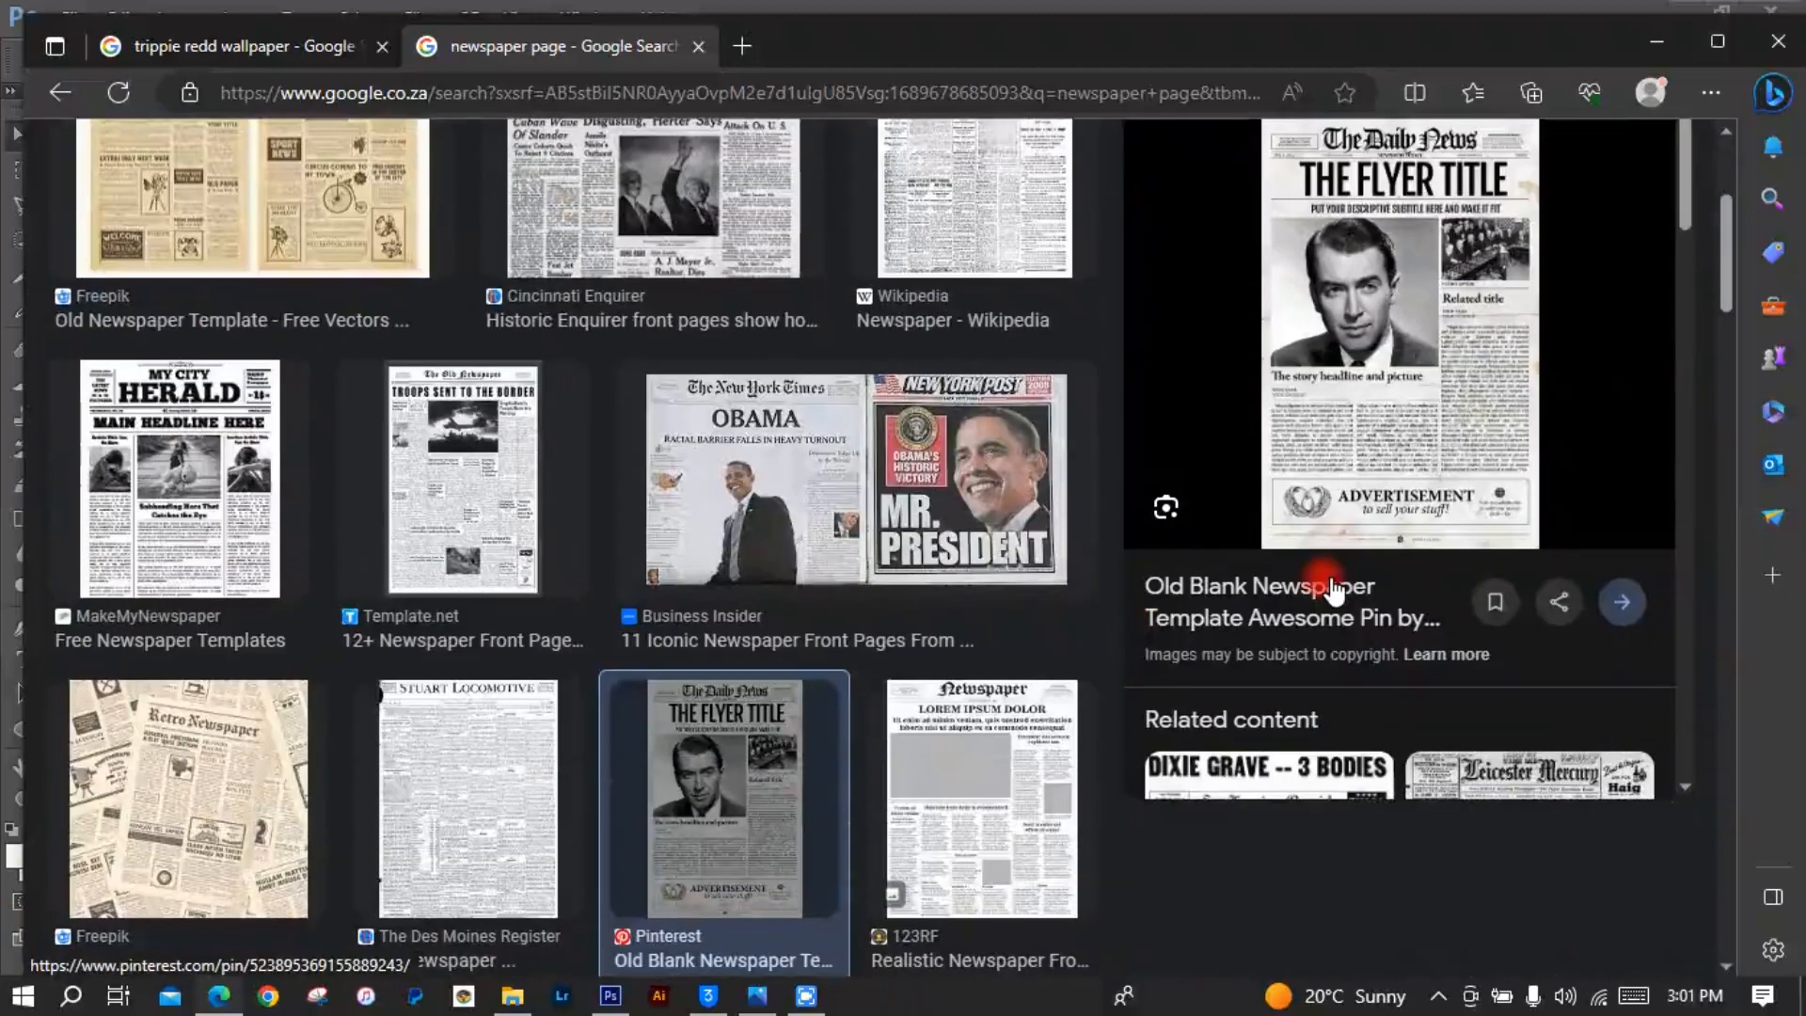
scroll(1332, 588, down, 6)
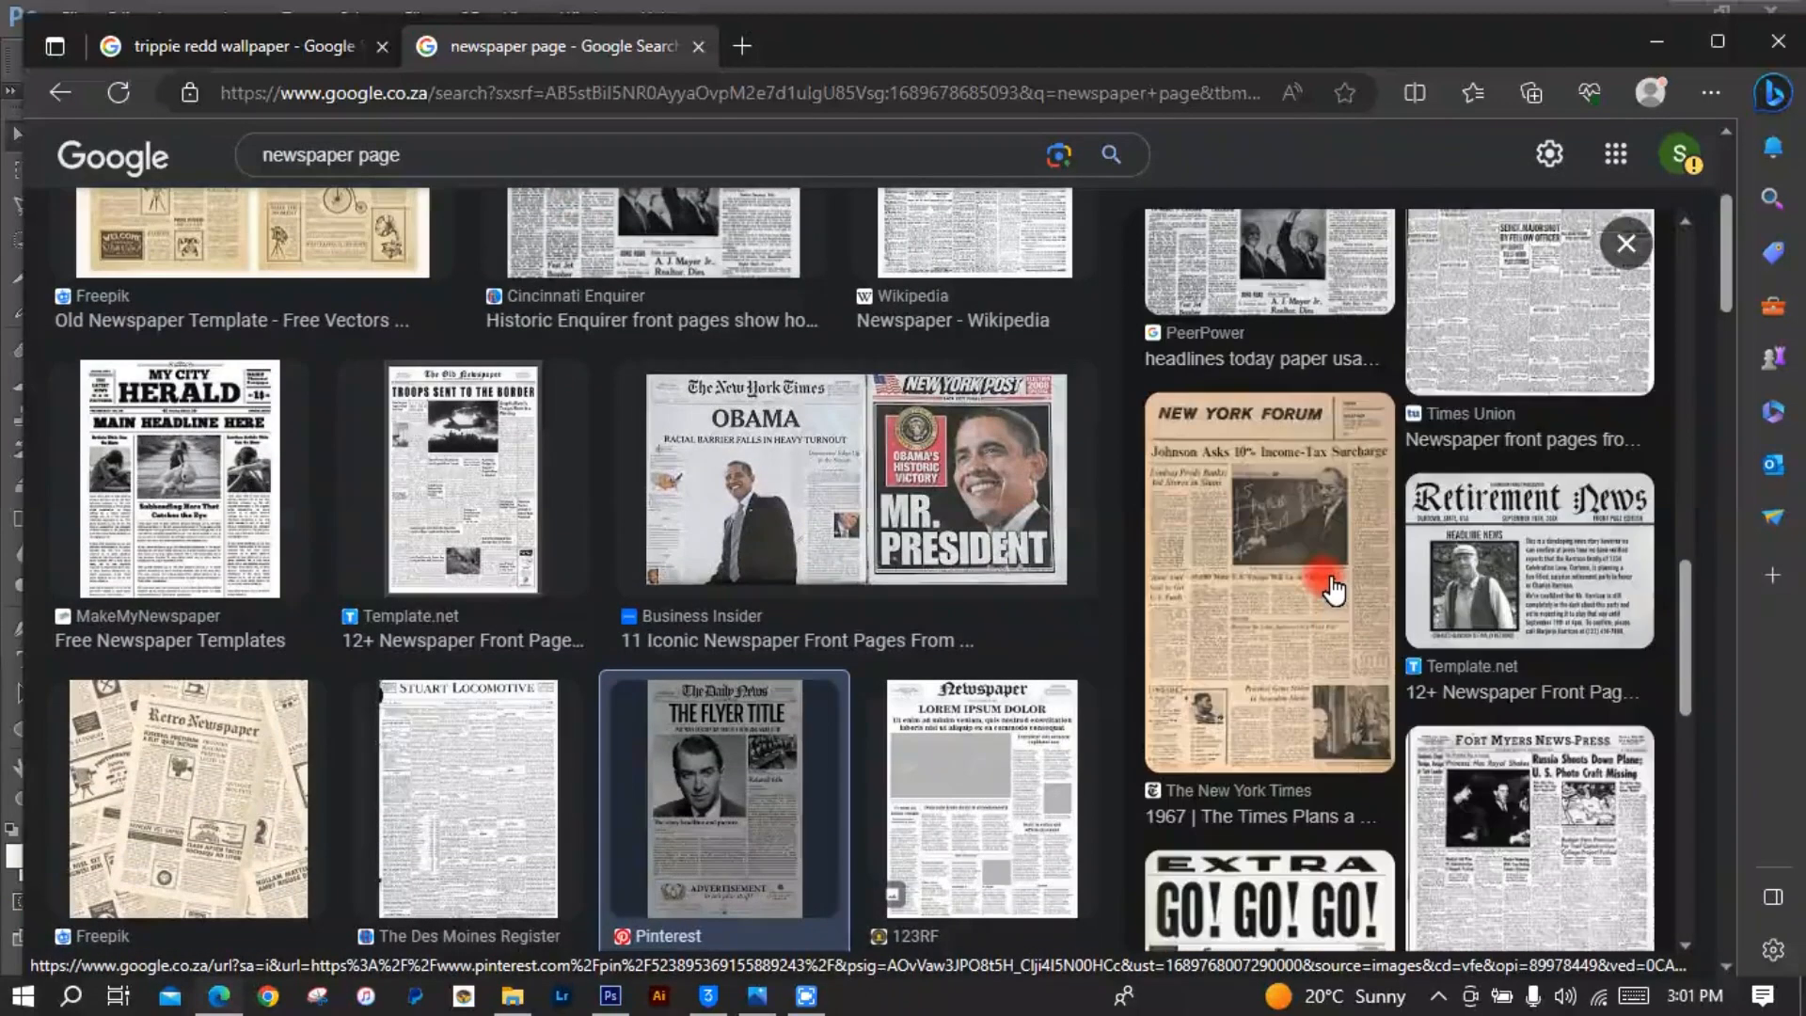
scroll(1332, 588, up, 9)
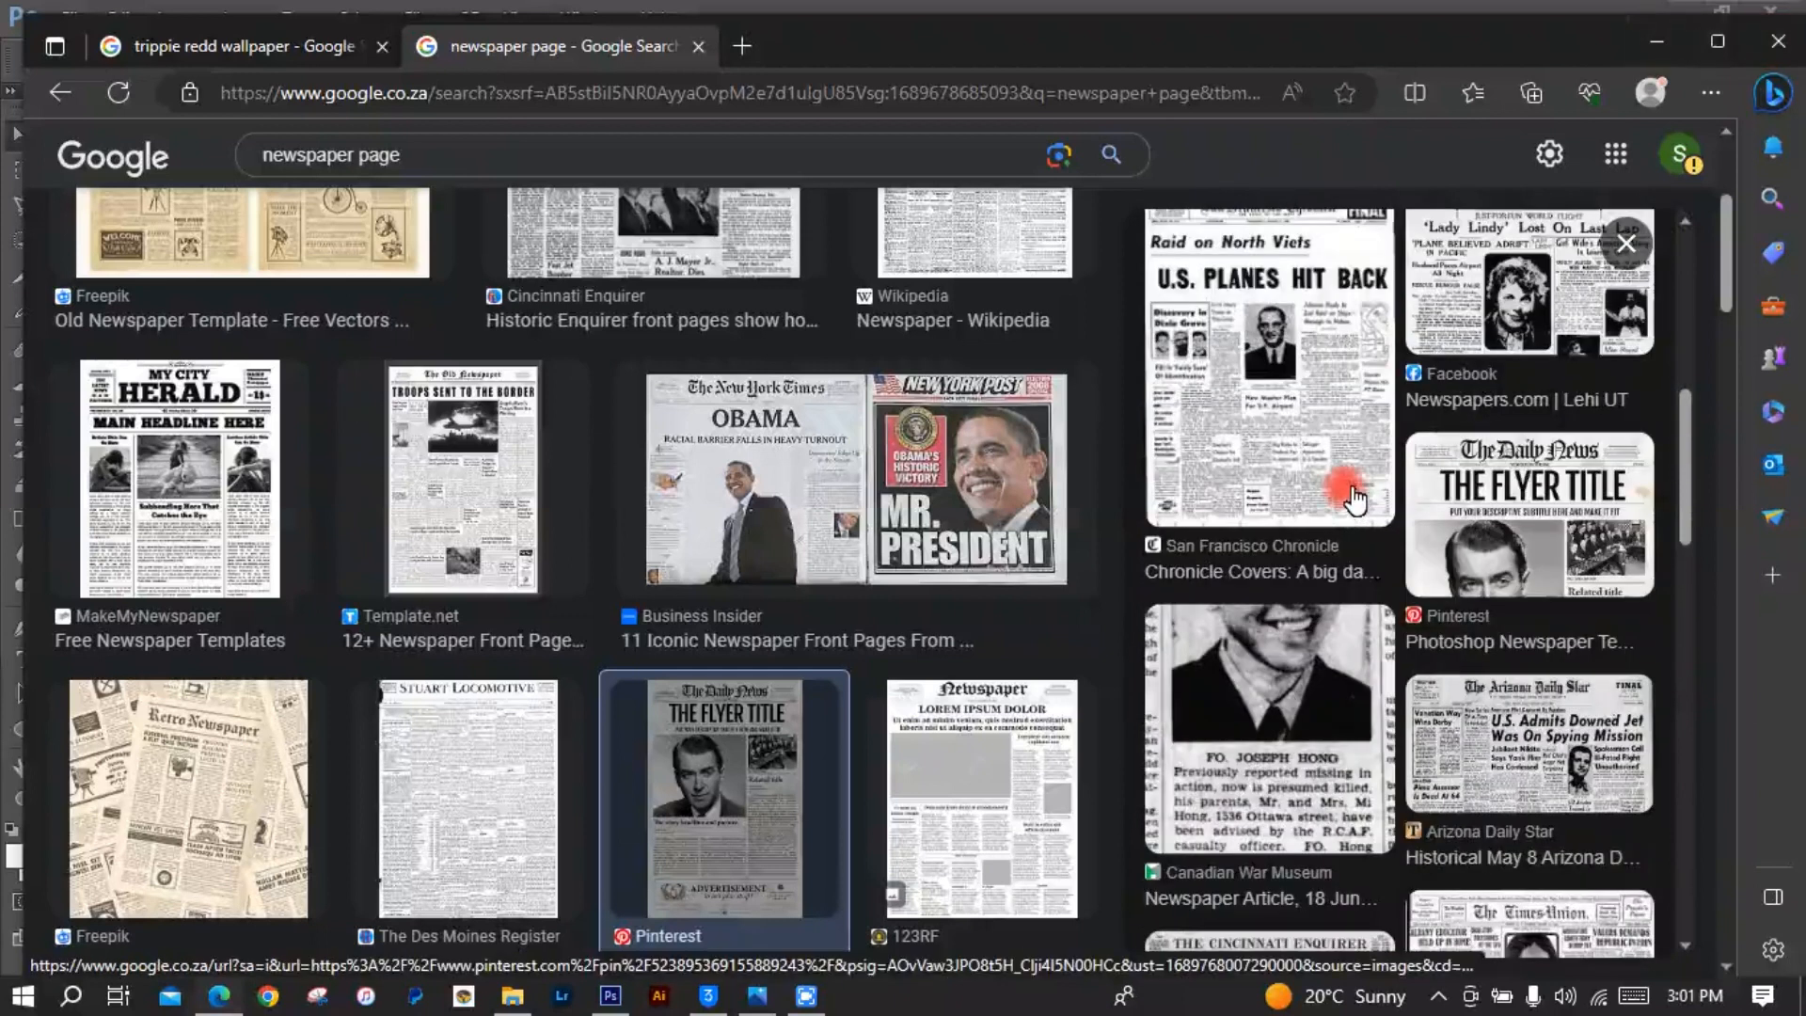
Step: Switch to Photoshop and open the NEWSPAPER image from the INK PAPER EFECT folder
click(1656, 34)
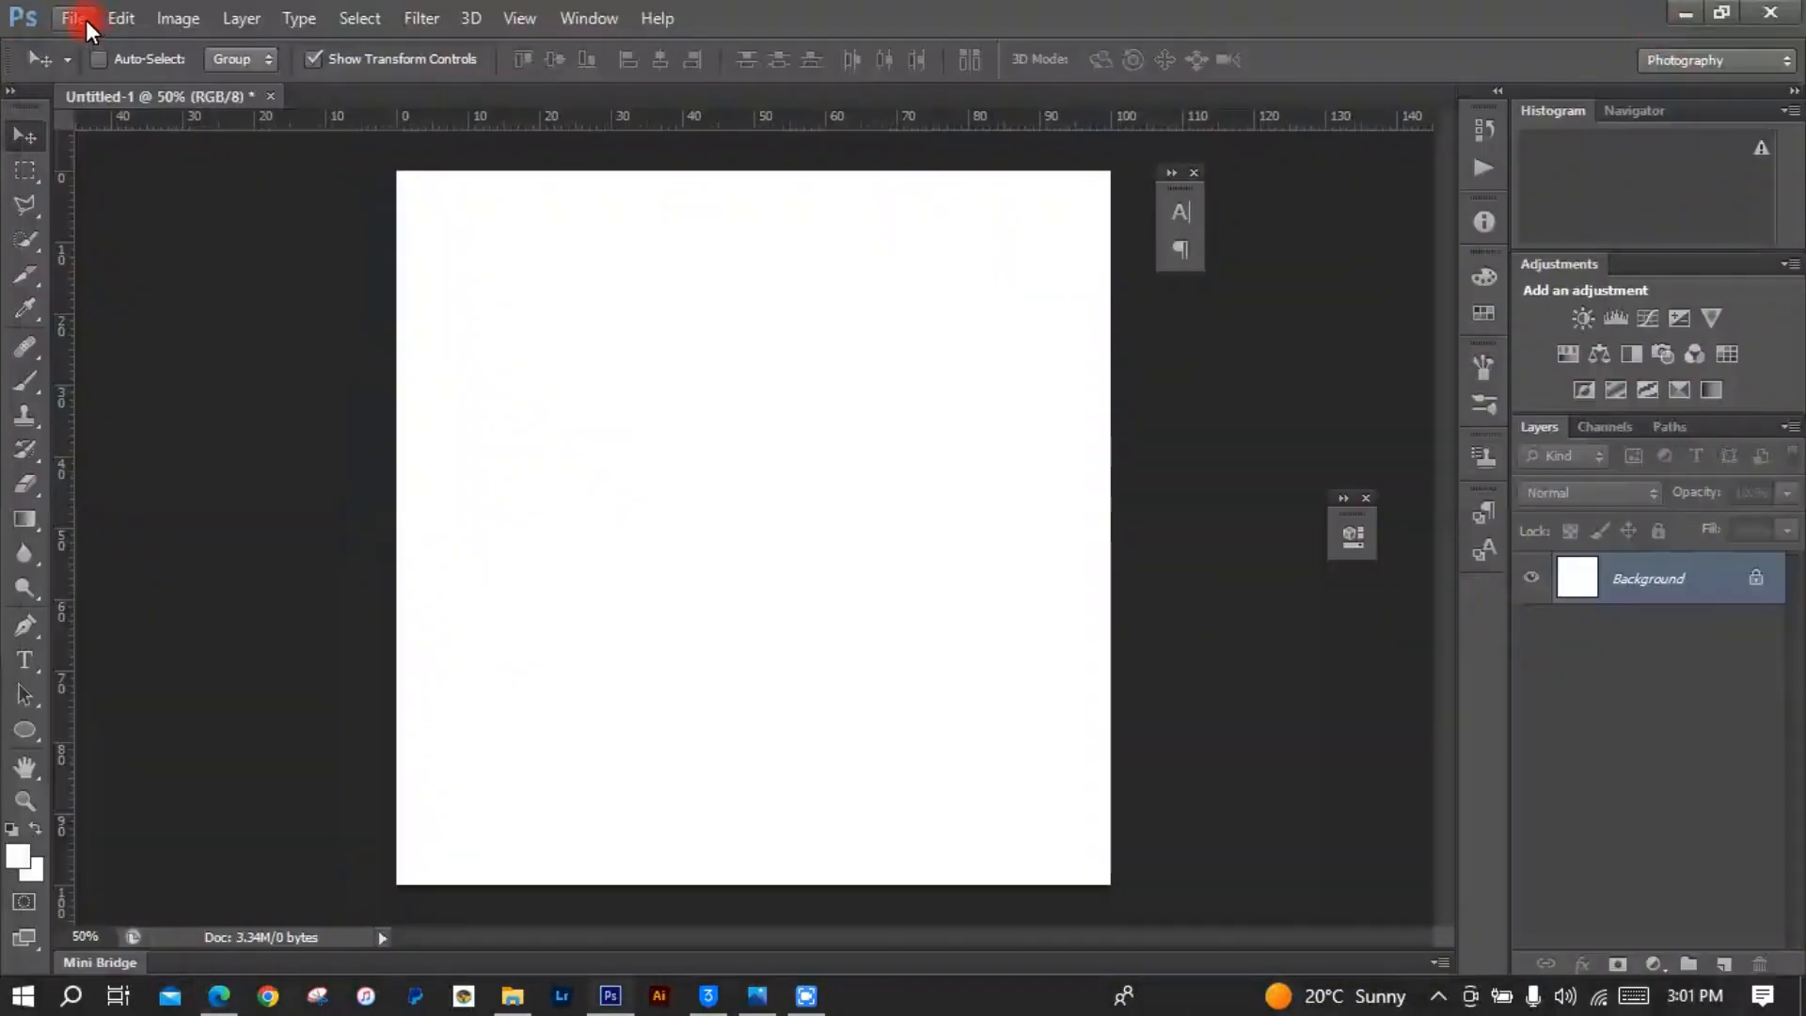
click(86, 20)
click(110, 67)
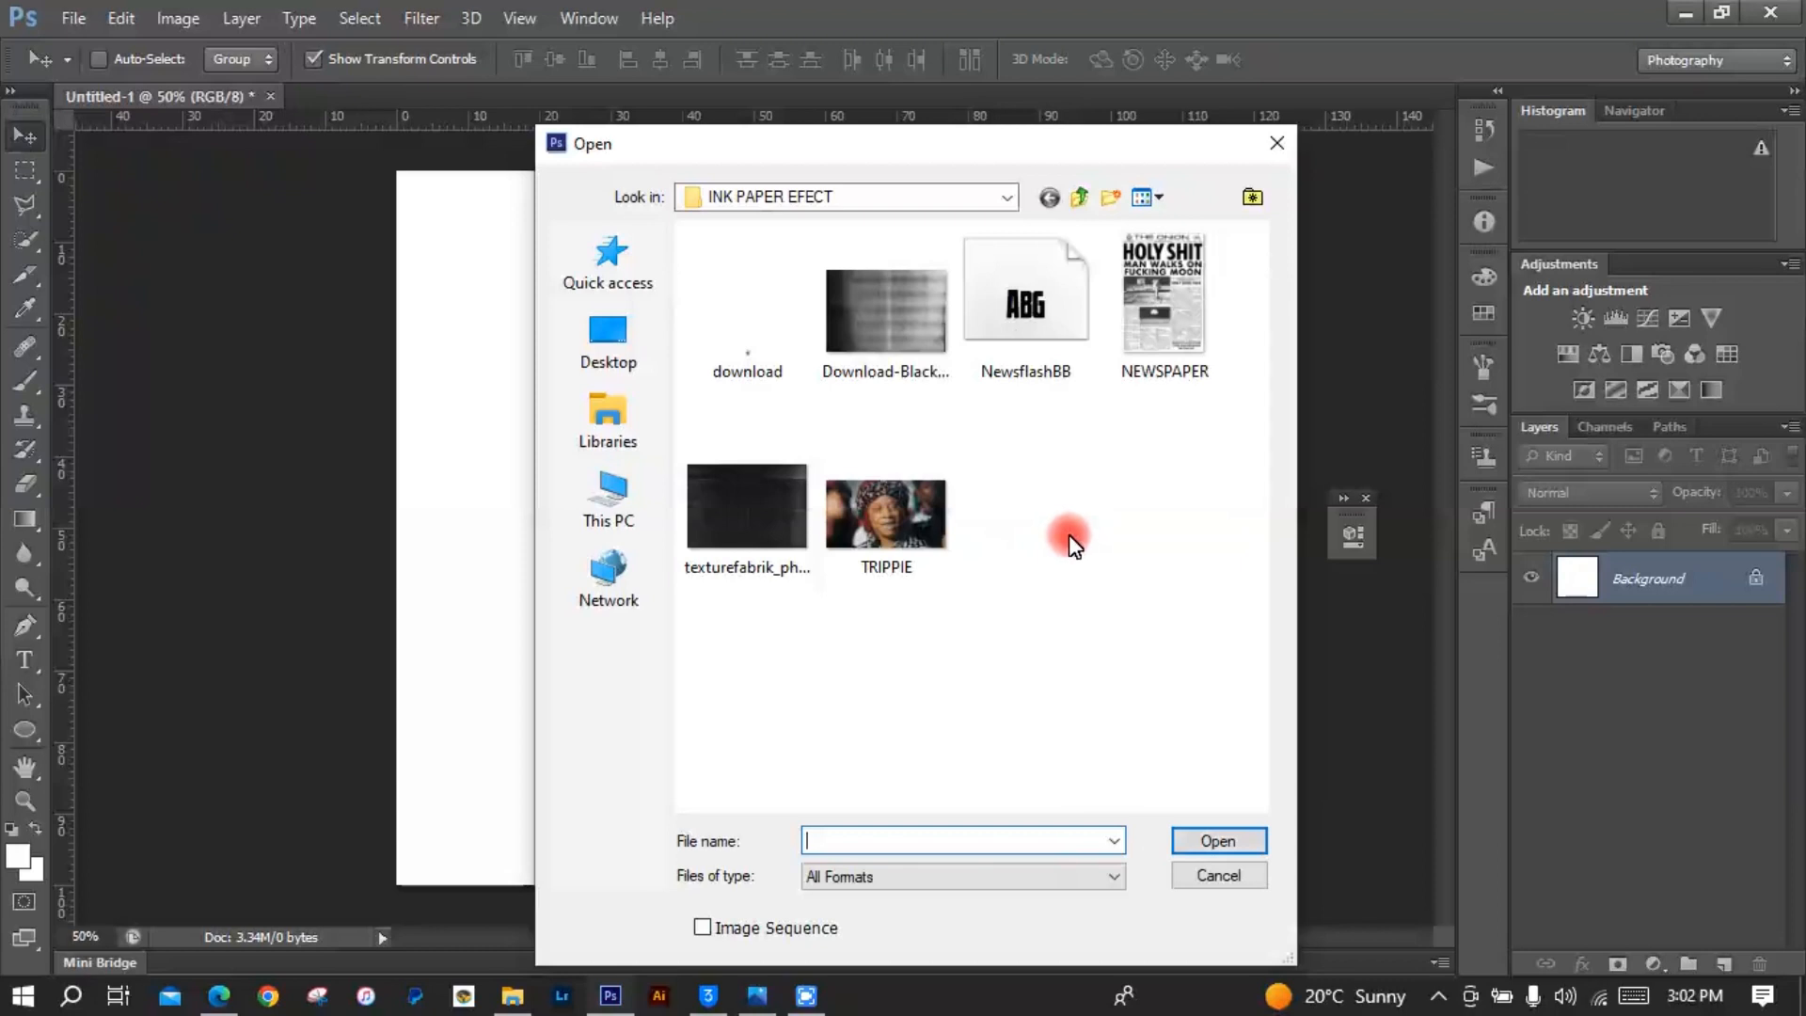
key(Escape)
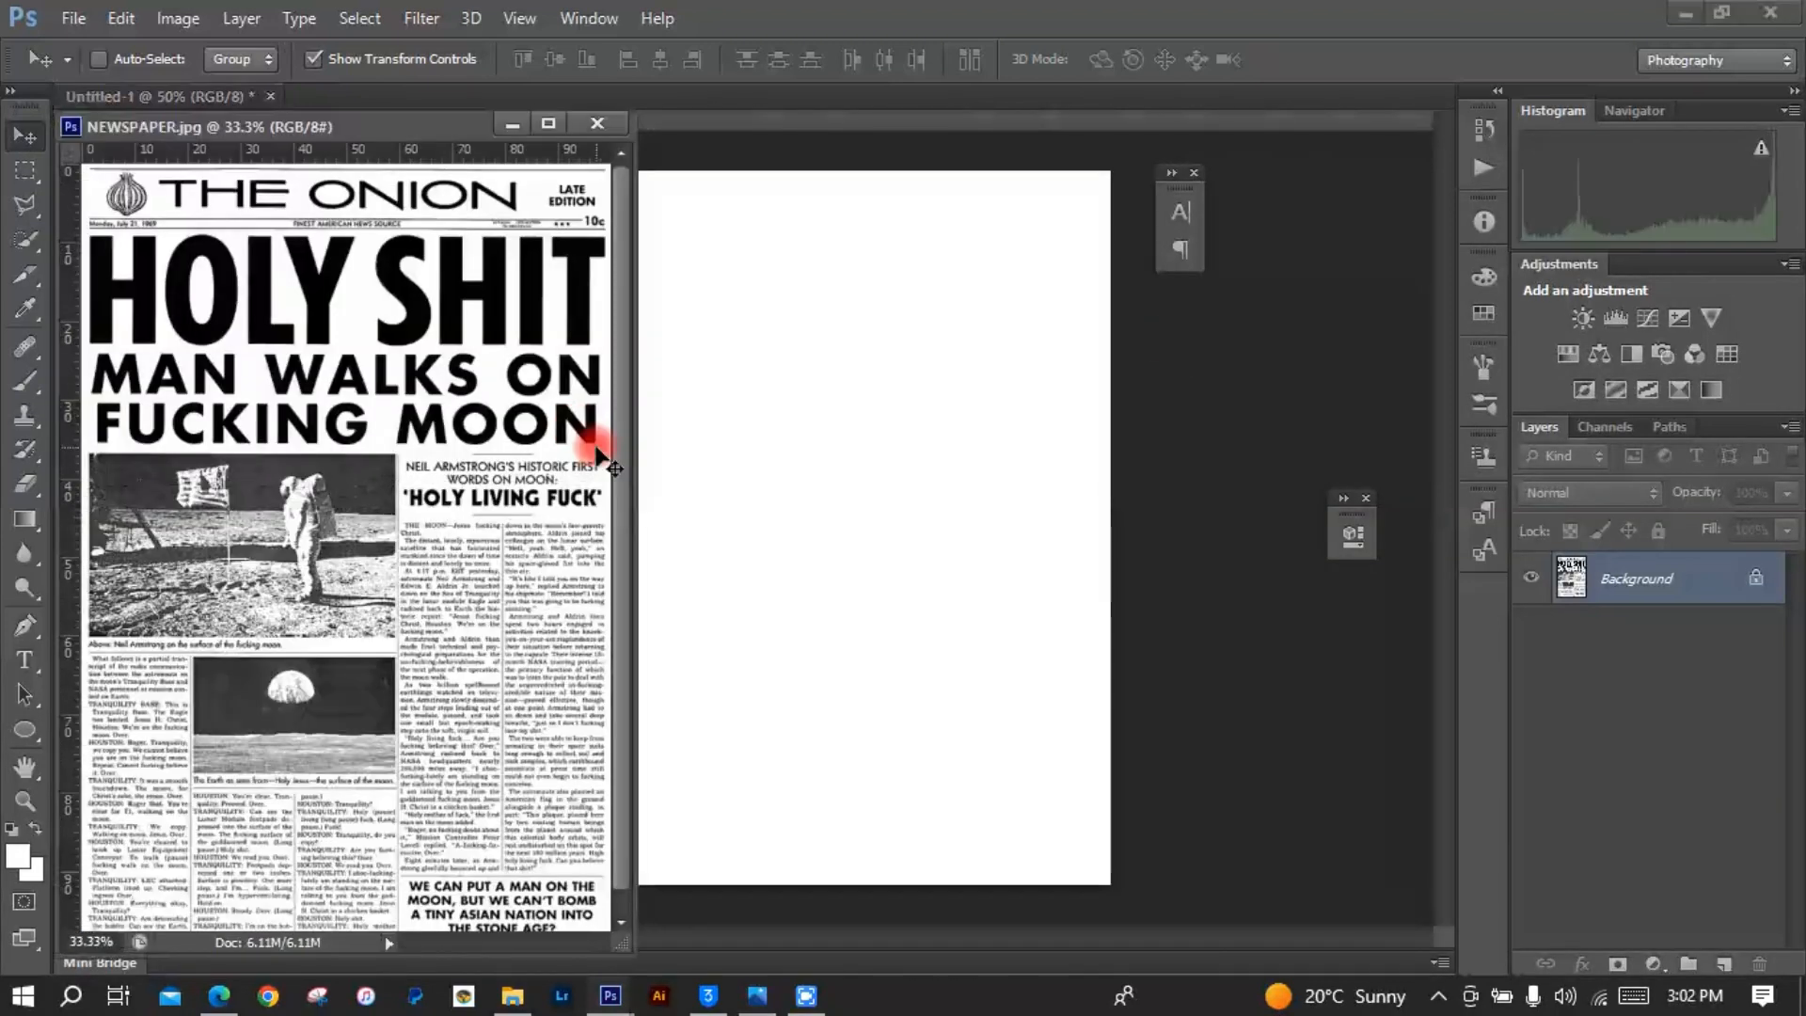
Step: Copy the newspaper image into the Untitled-1 document as a layer and close the source image
drag(599, 456, 806, 514)
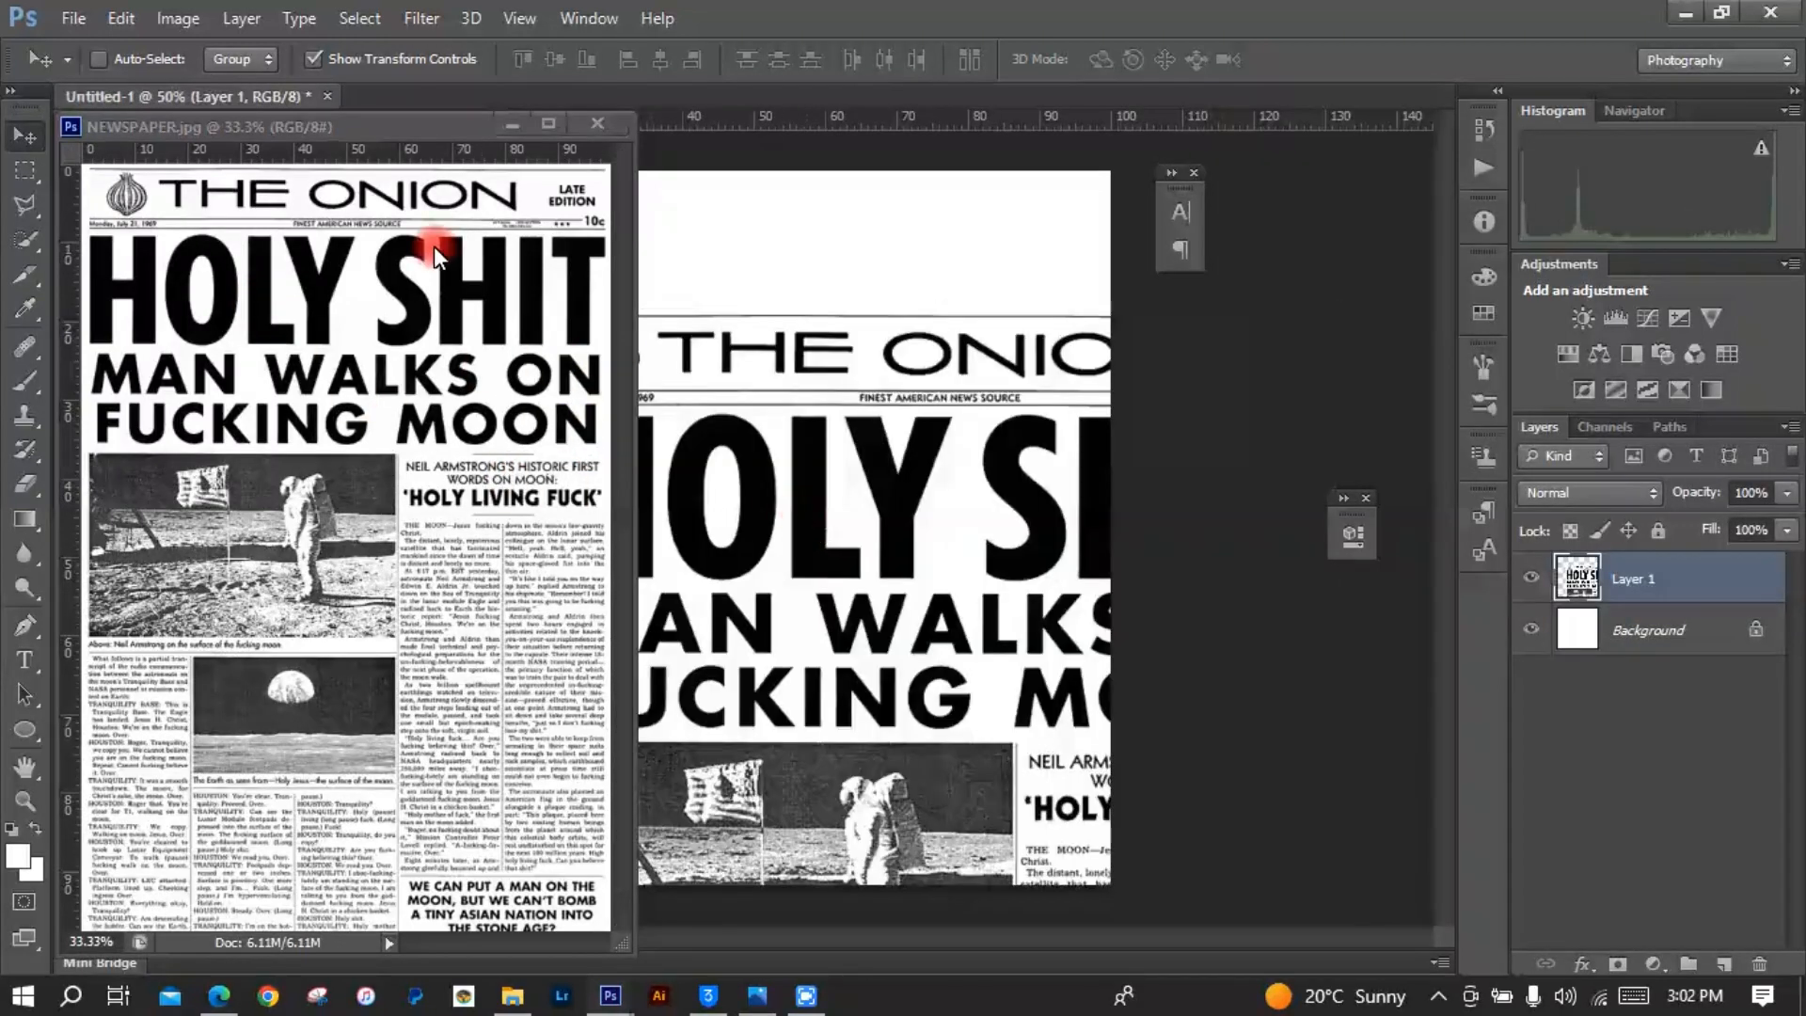
click(432, 245)
key(ctrl+w)
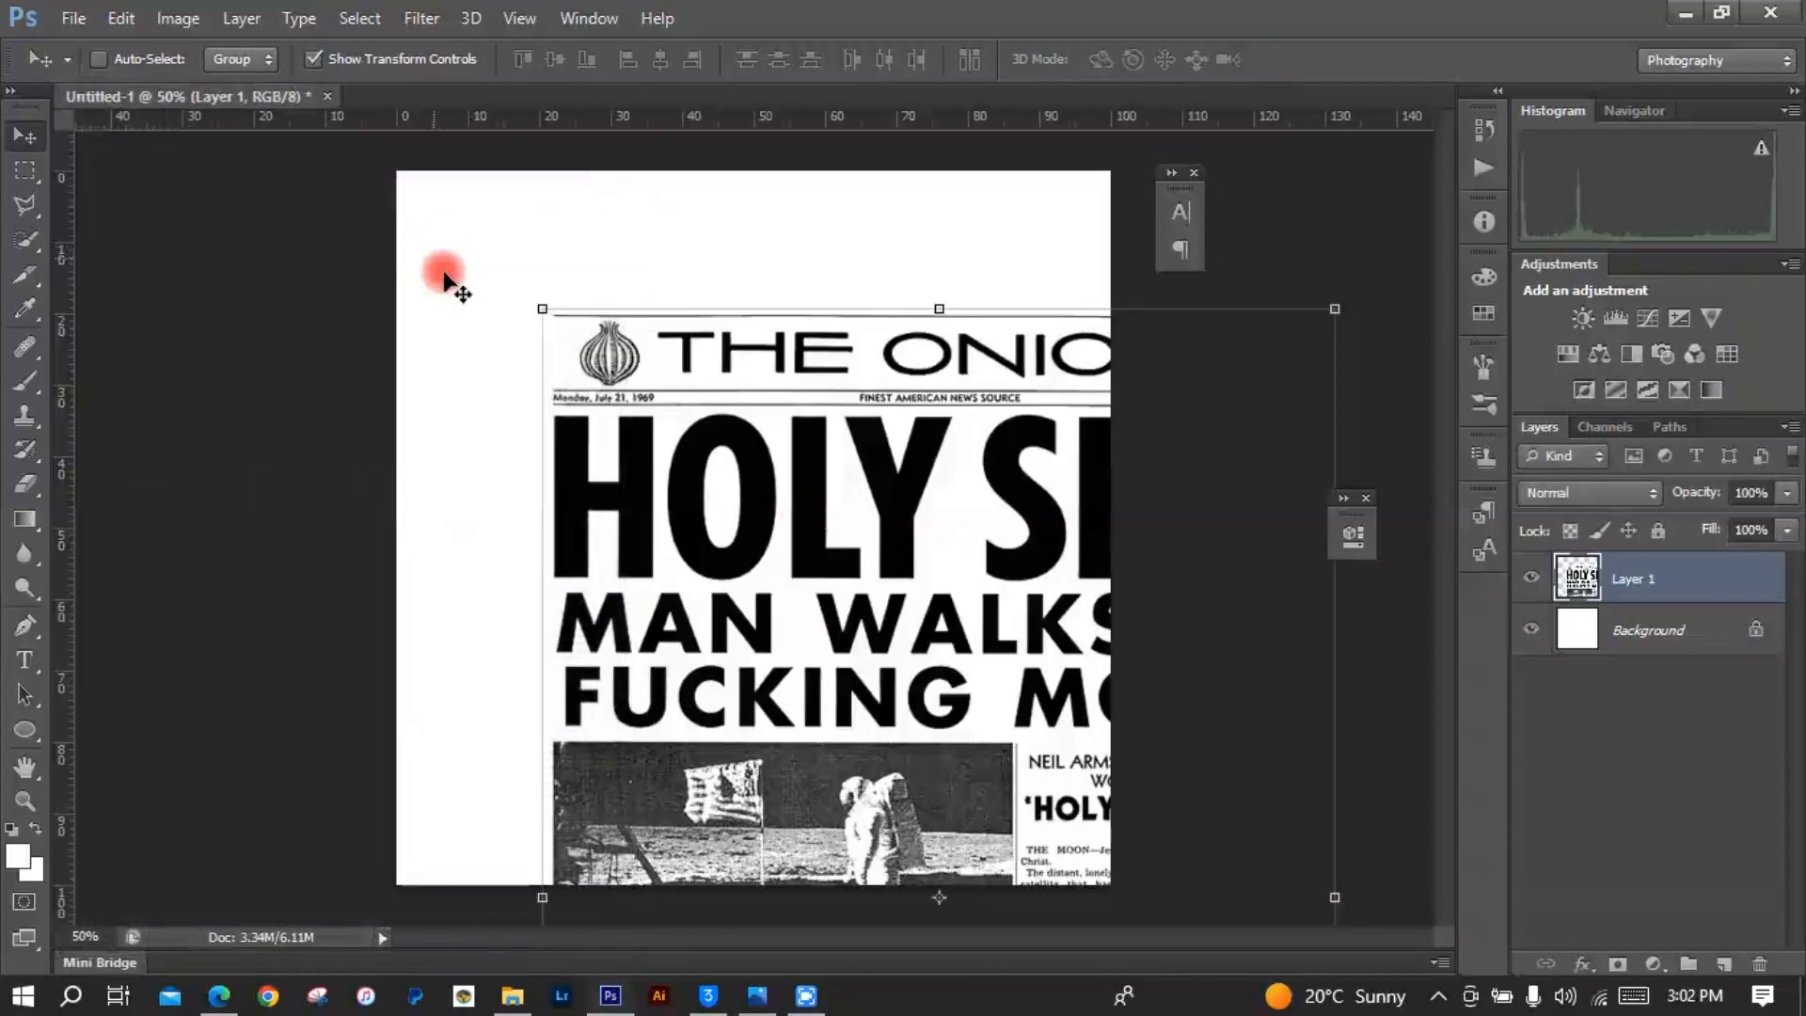
Step: Move the newspaper layer to the canvas's top edge and scale it down to about 93%
drag(910, 555, 766, 415)
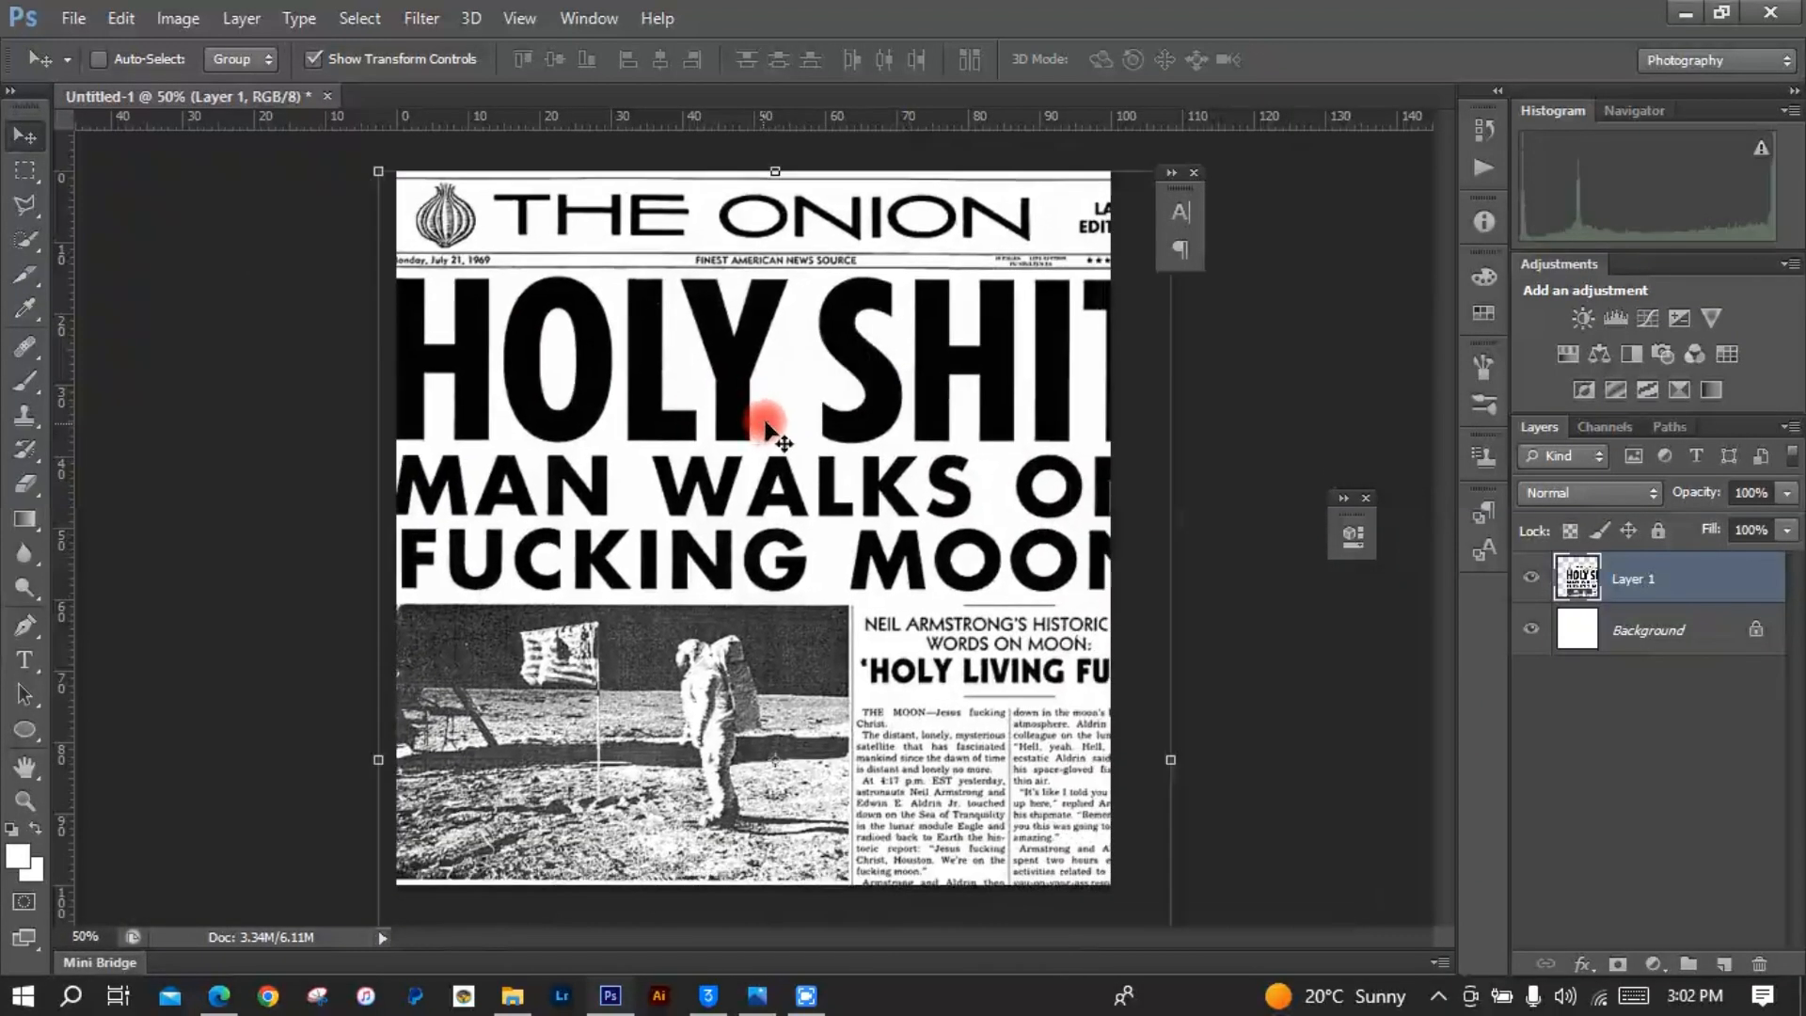
click(1178, 213)
drag(1187, 179, 1370, 234)
drag(1170, 173, 1141, 214)
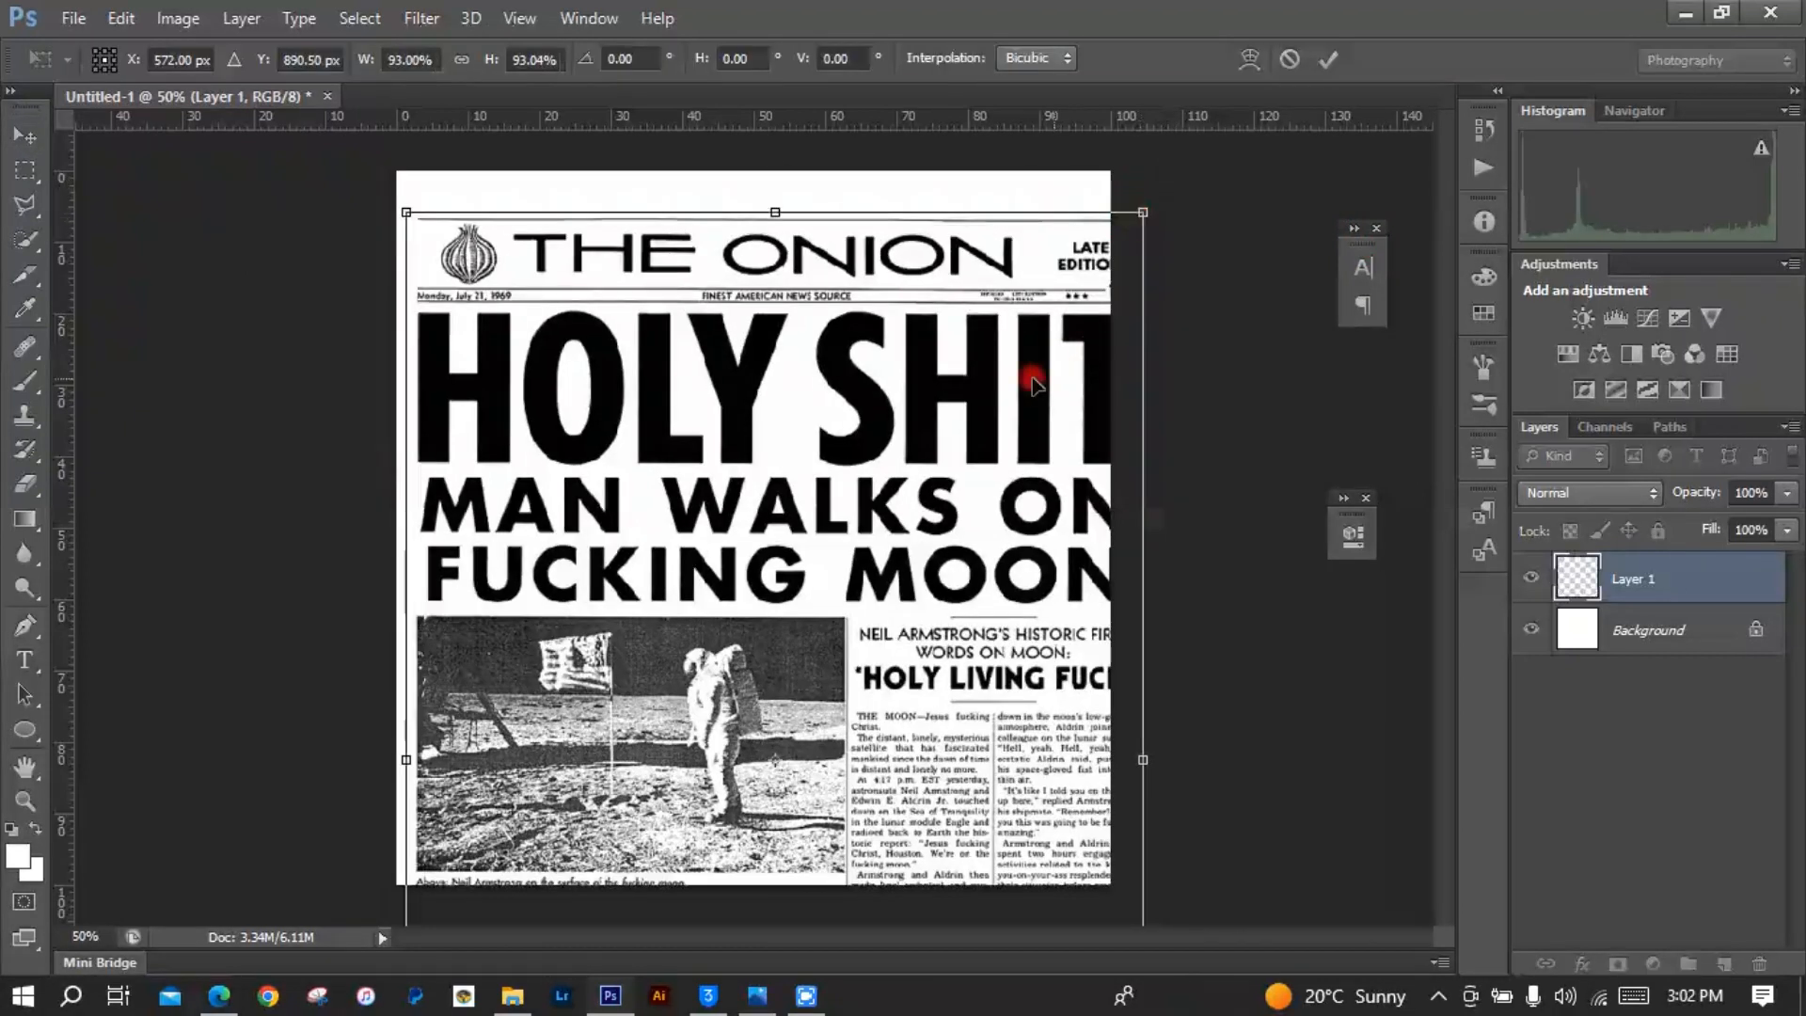
drag(1035, 371, 1003, 330)
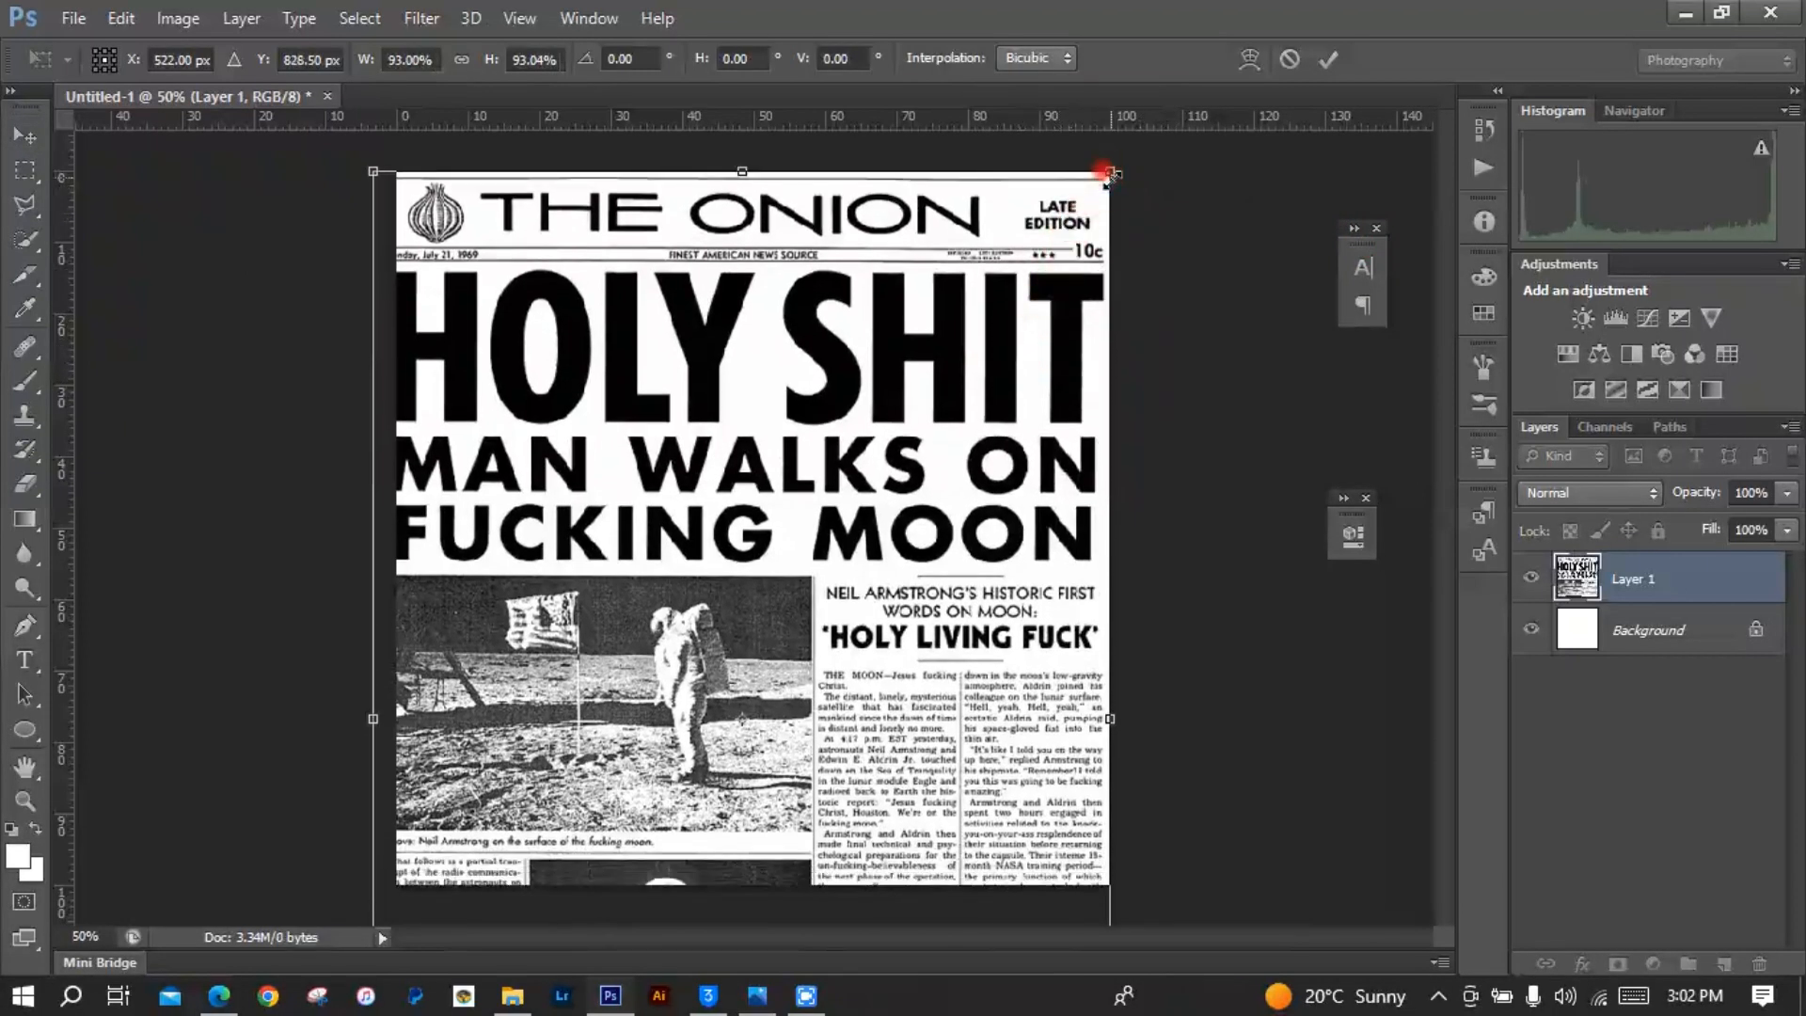
Step: Fit the newspaper layer to the canvas width at about 90% scale and convert it to a smart object
mouse_move(1110, 176)
mouse_down()
mouse_move(1091, 162)
mouse_move(1105, 174)
mouse_up()
drag(859, 476, 878, 461)
drag(1104, 171, 1103, 171)
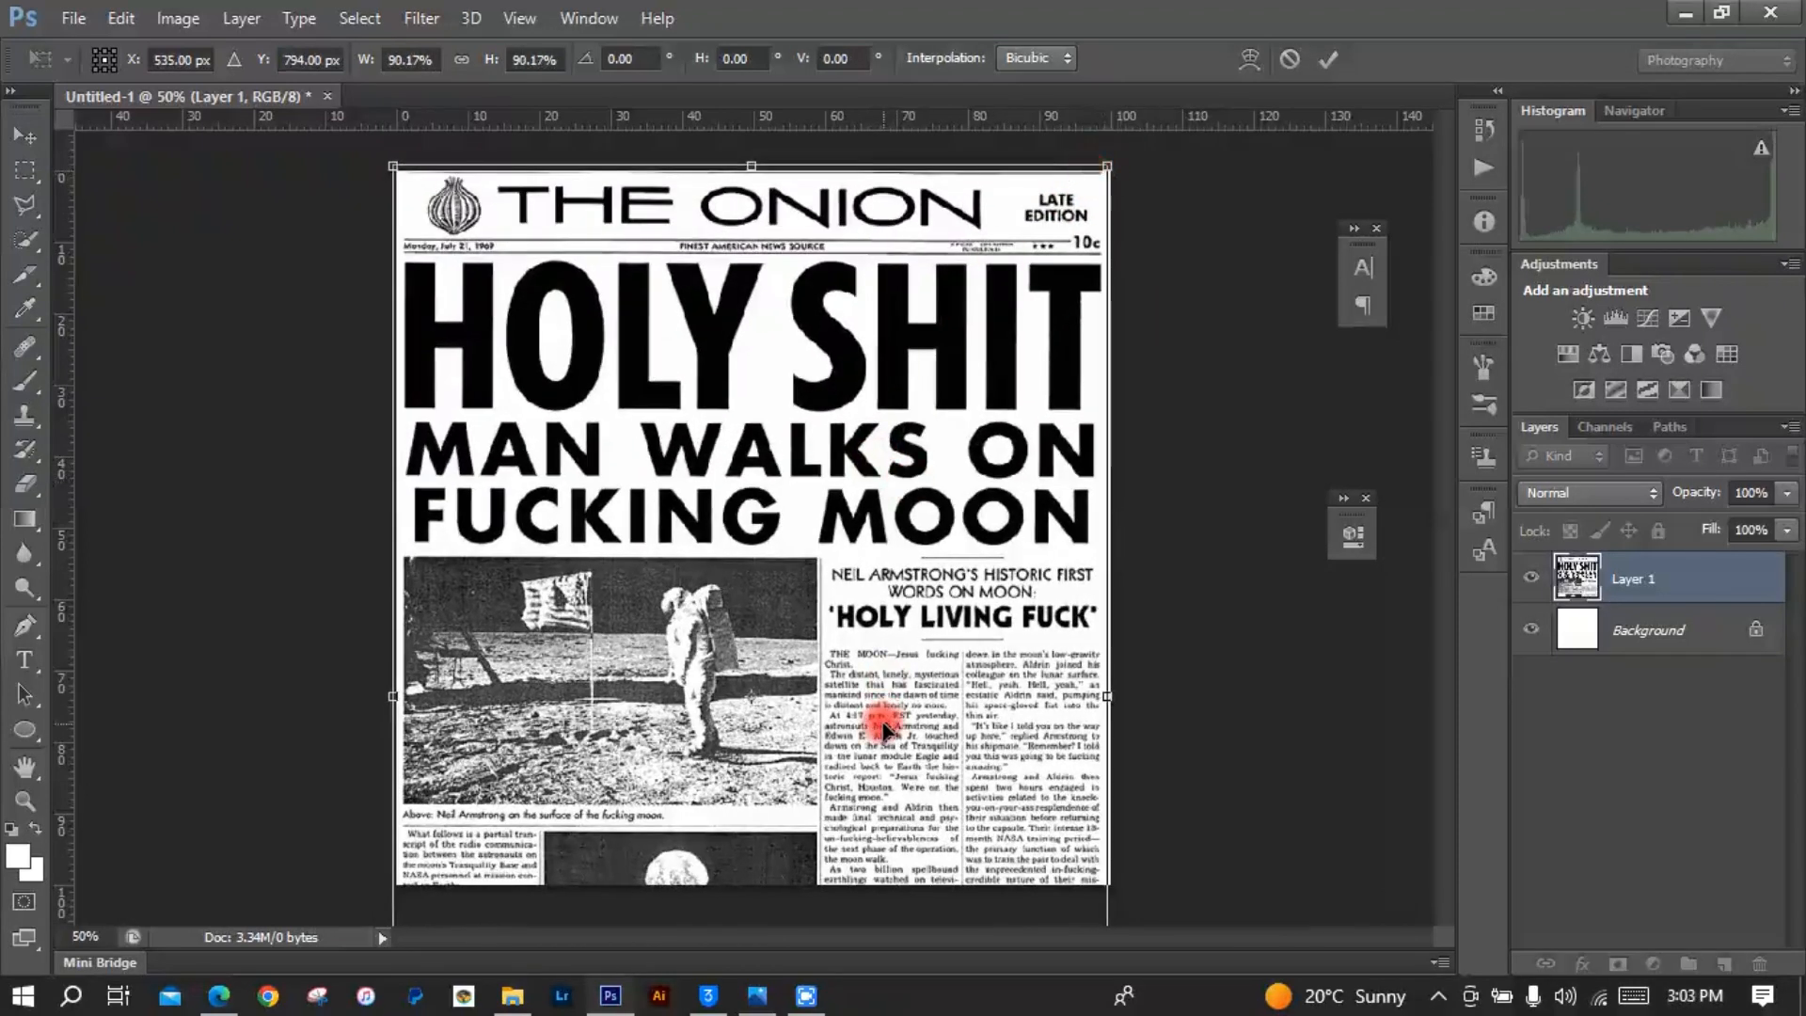
drag(899, 786, 900, 723)
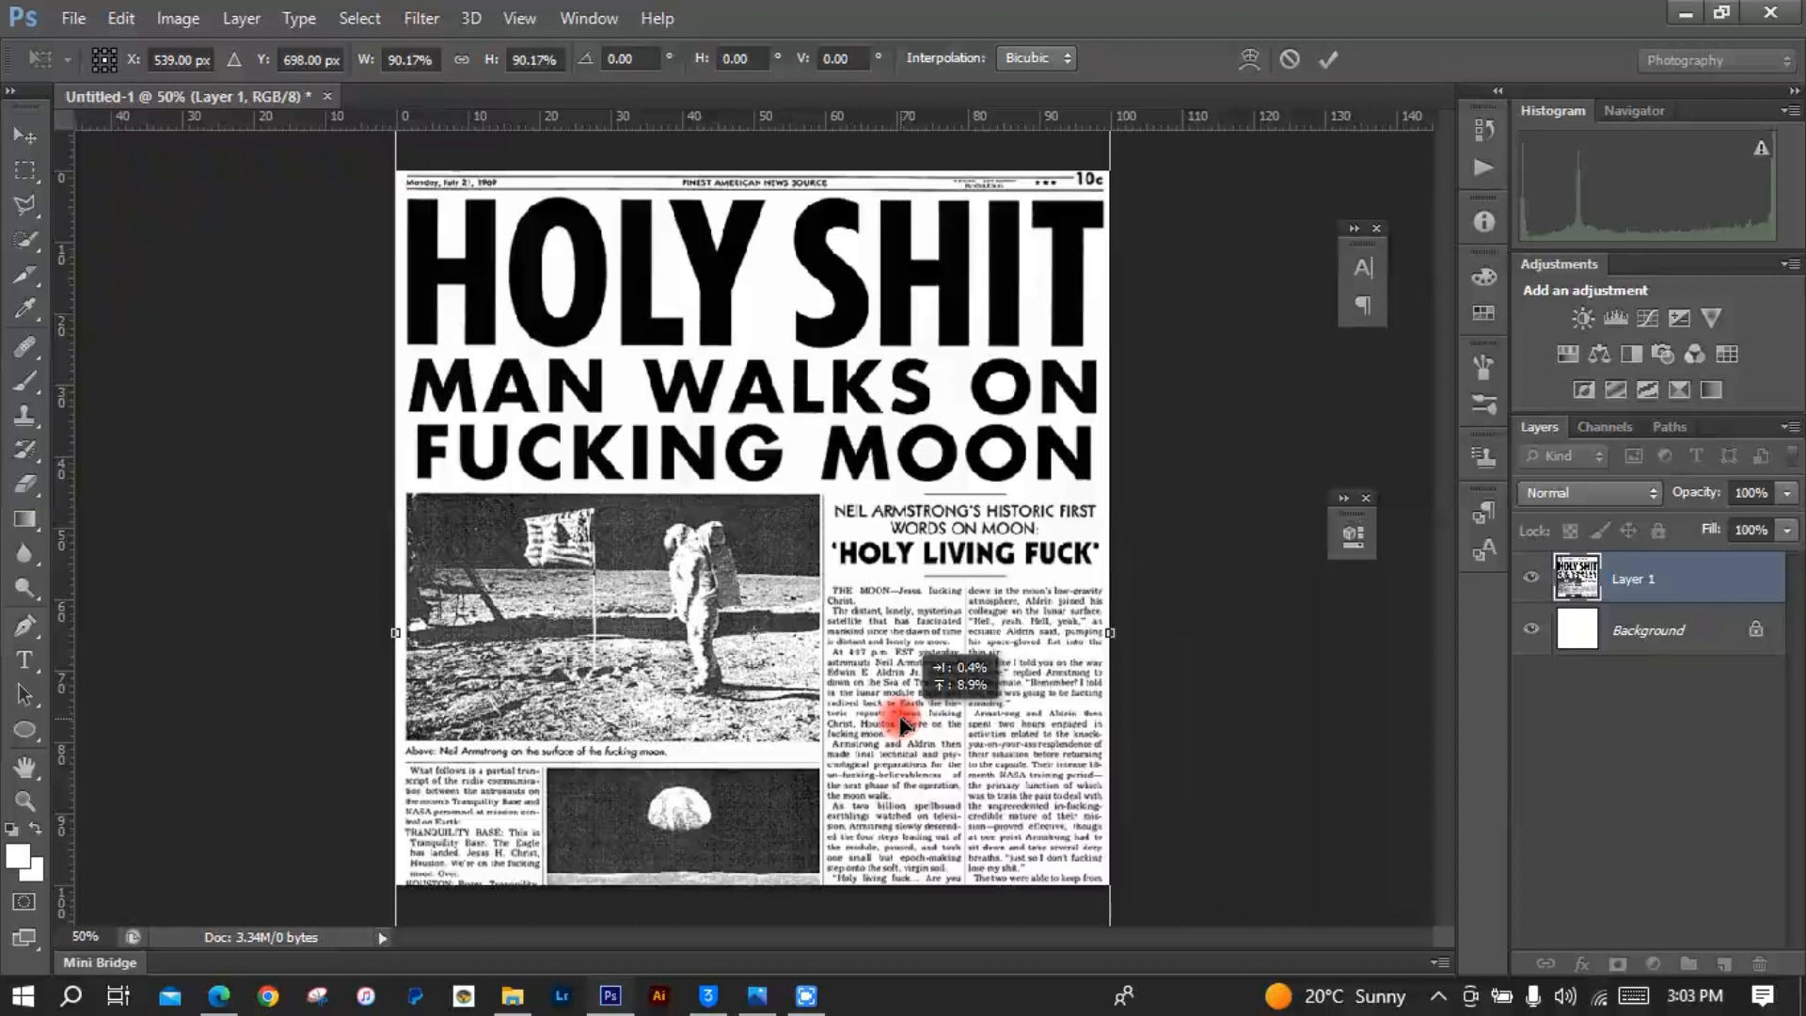
mouse_move(900, 722)
mouse_down()
mouse_move(906, 800)
mouse_move(903, 748)
mouse_up()
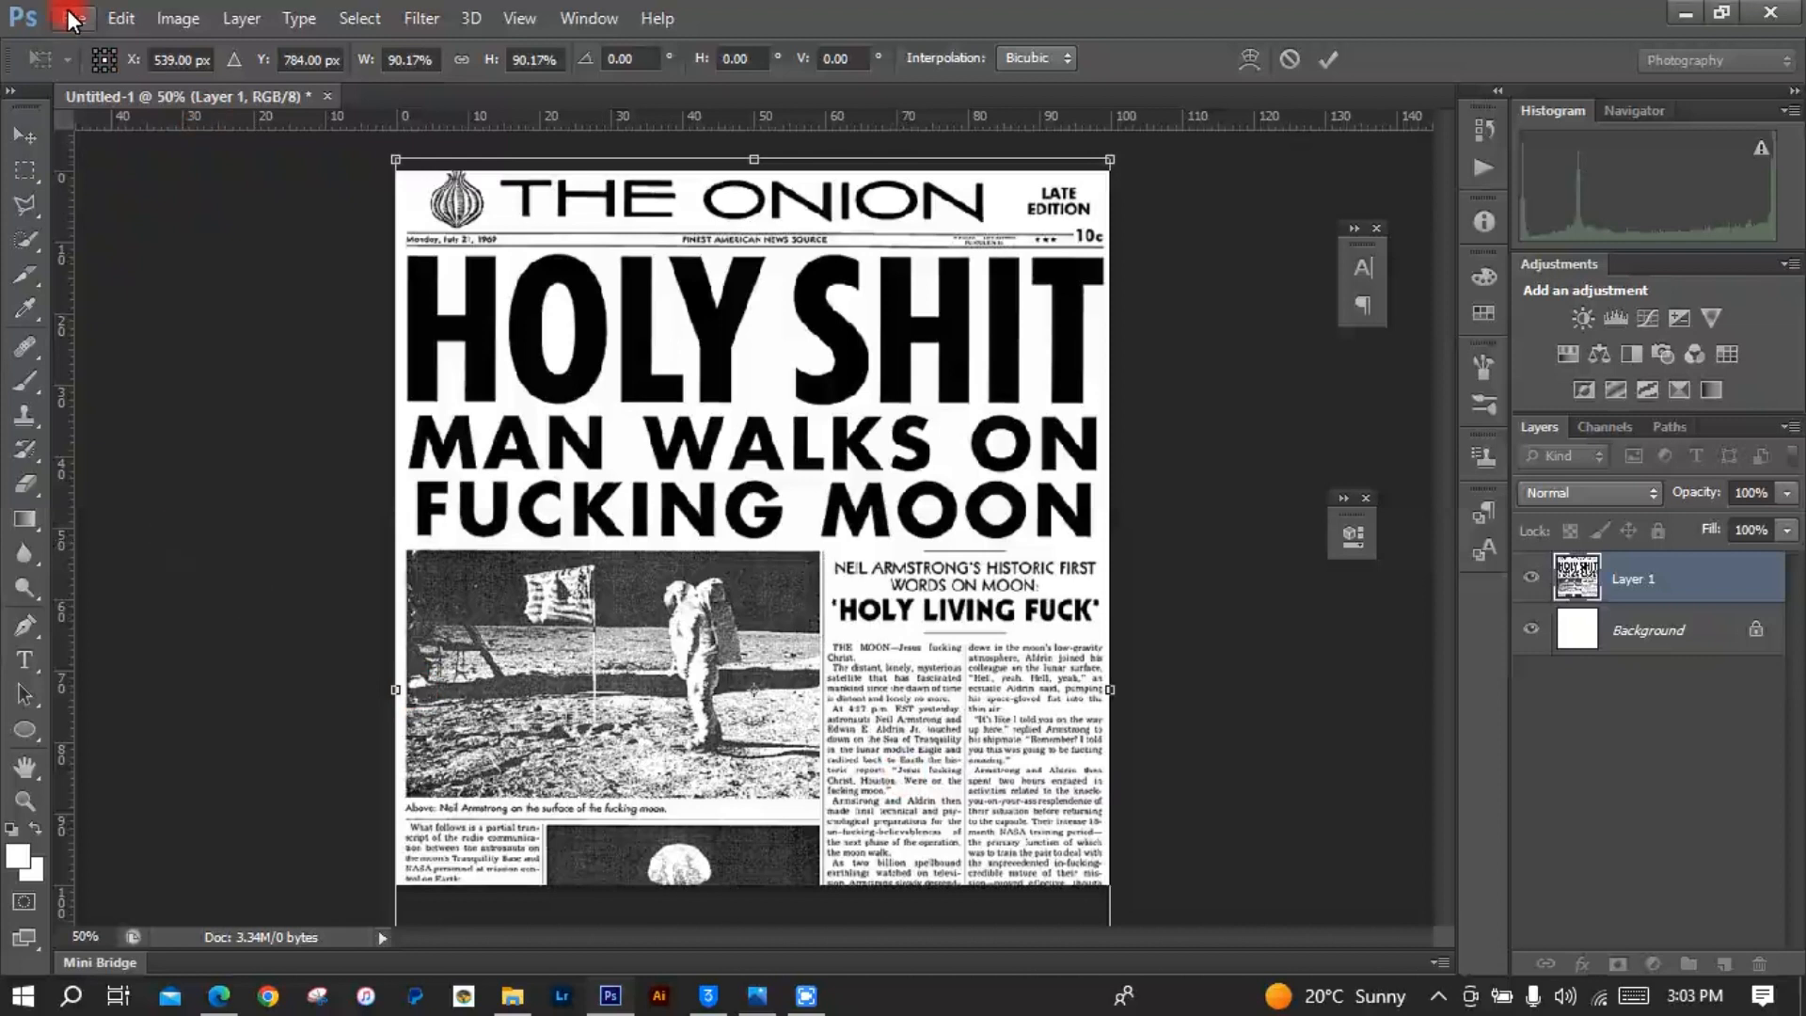
key(Return)
right_click(1680, 578)
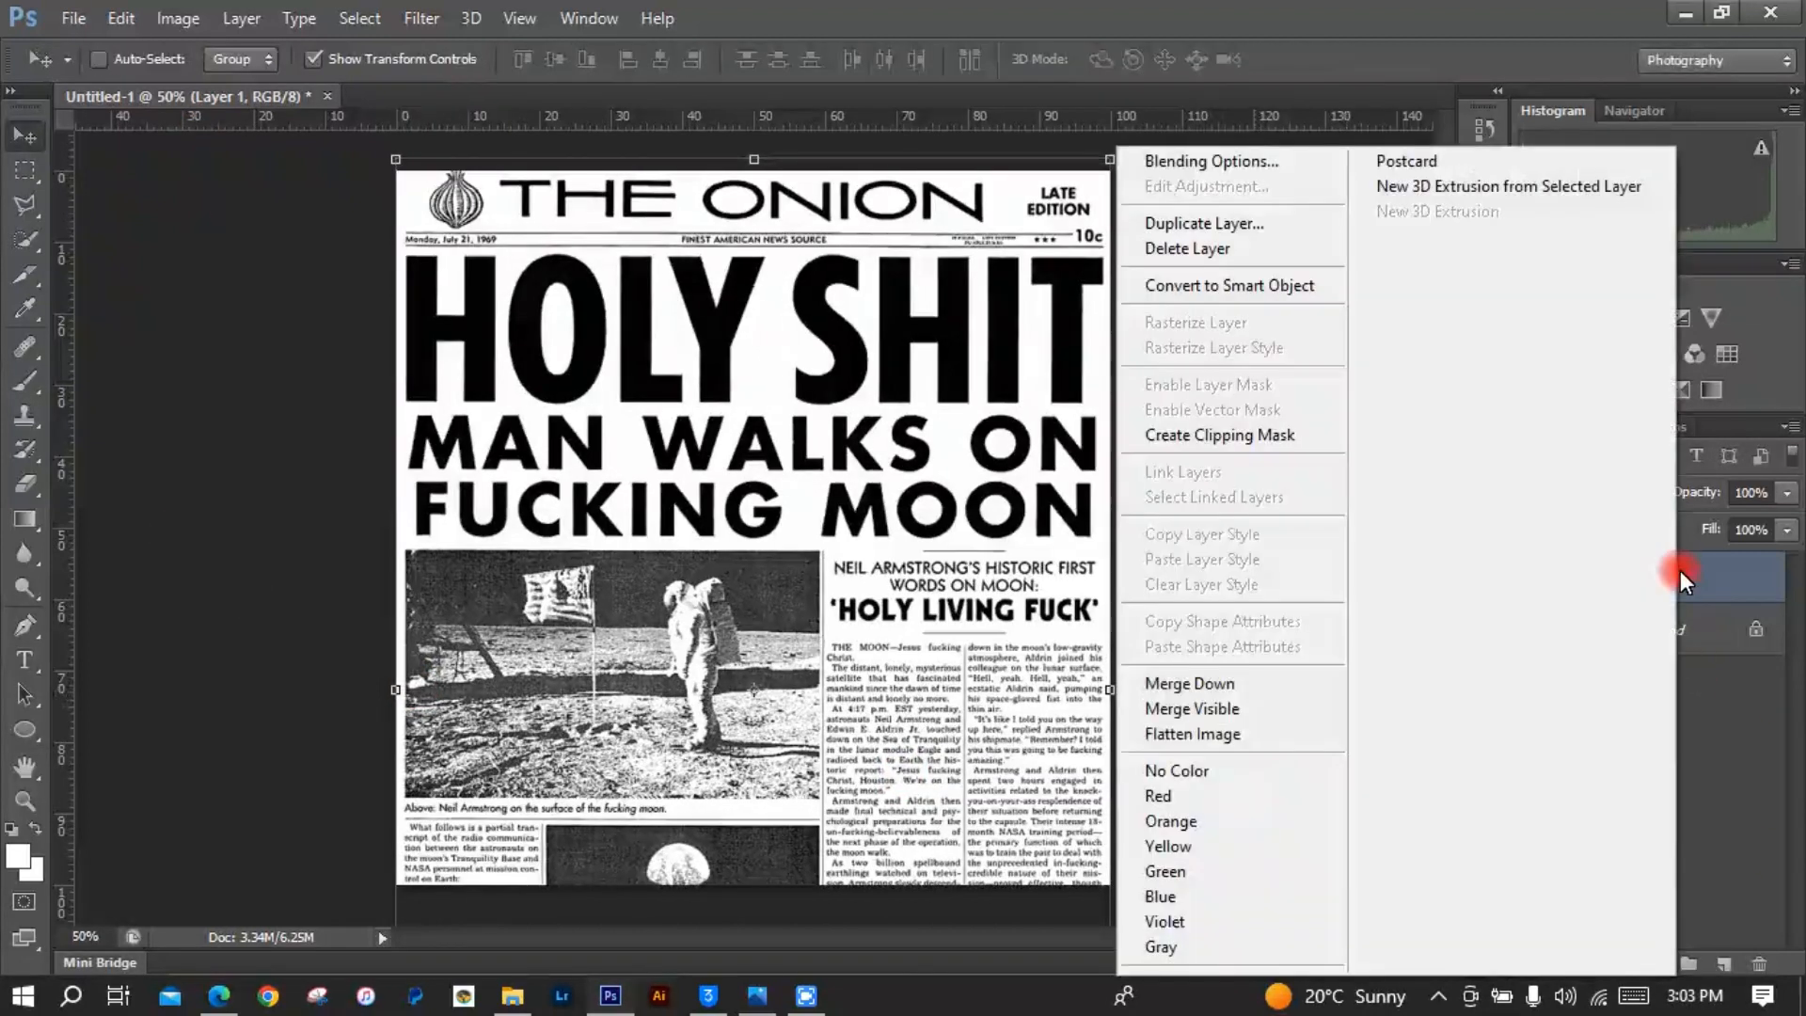
click(1284, 284)
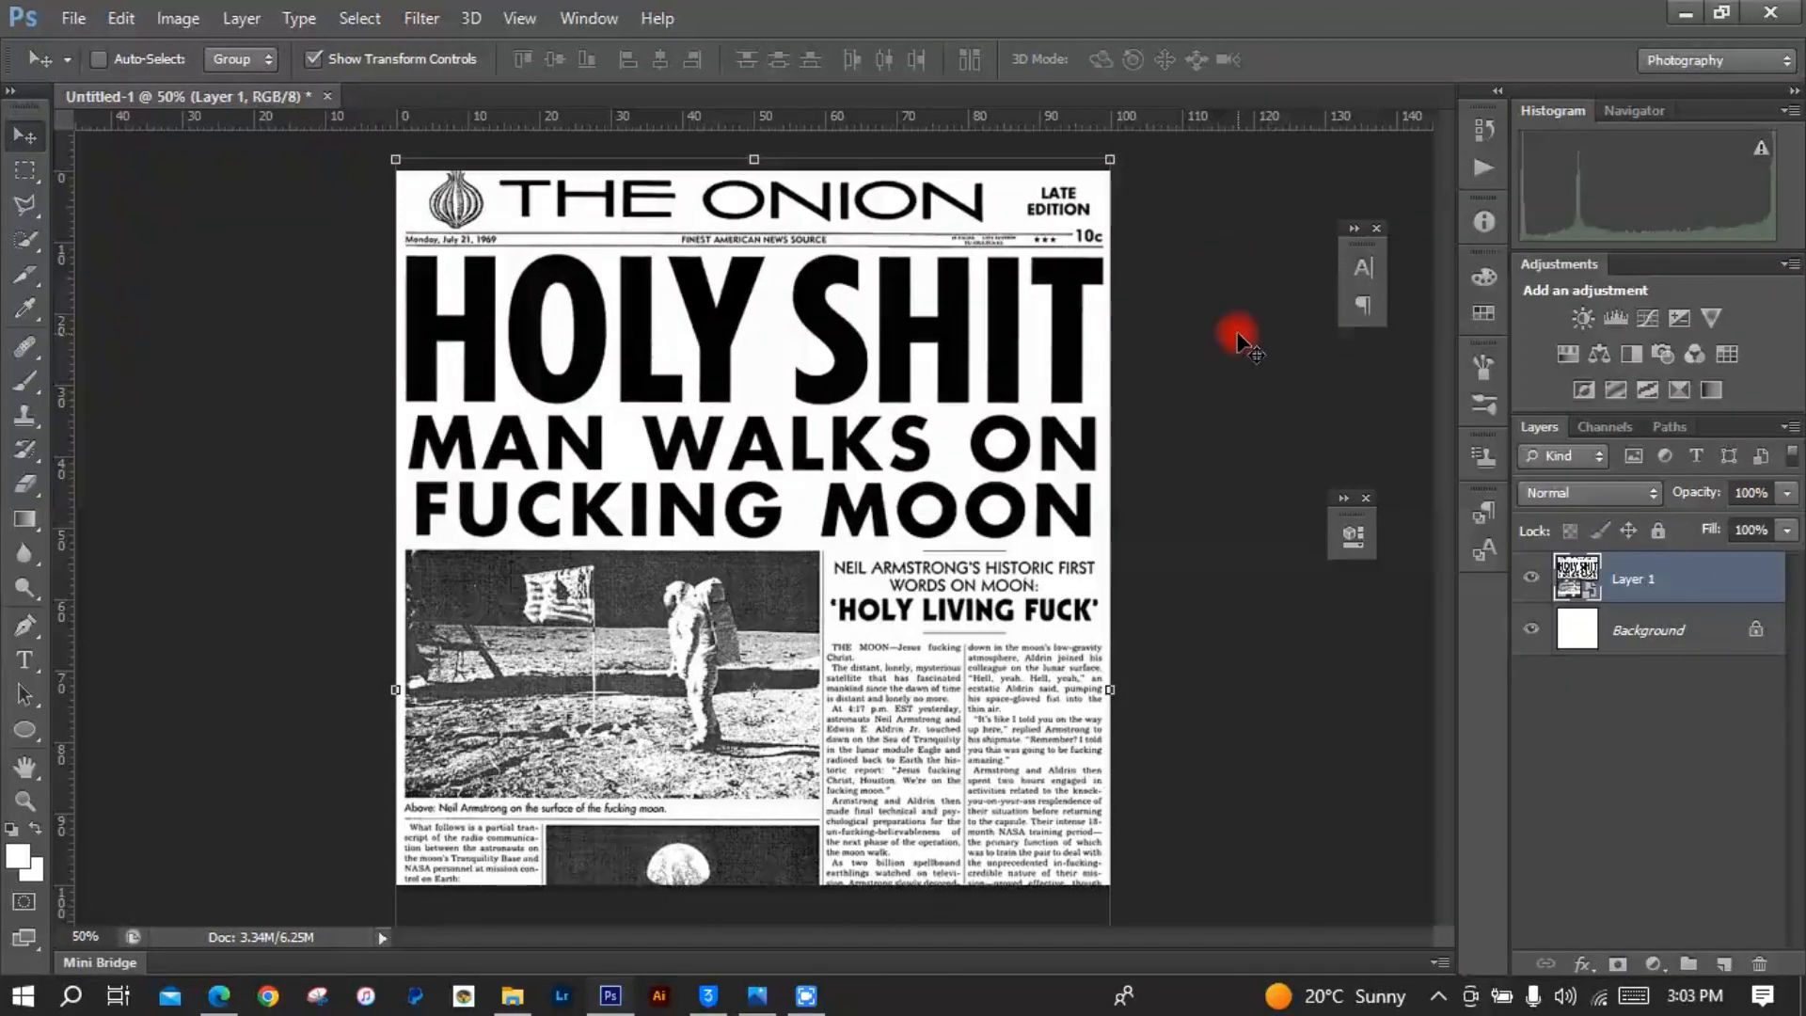
Step: Open the TRIPPIE image, copy it into the Untitled-1 document above the newspaper, and close the source image
click(73, 18)
click(94, 52)
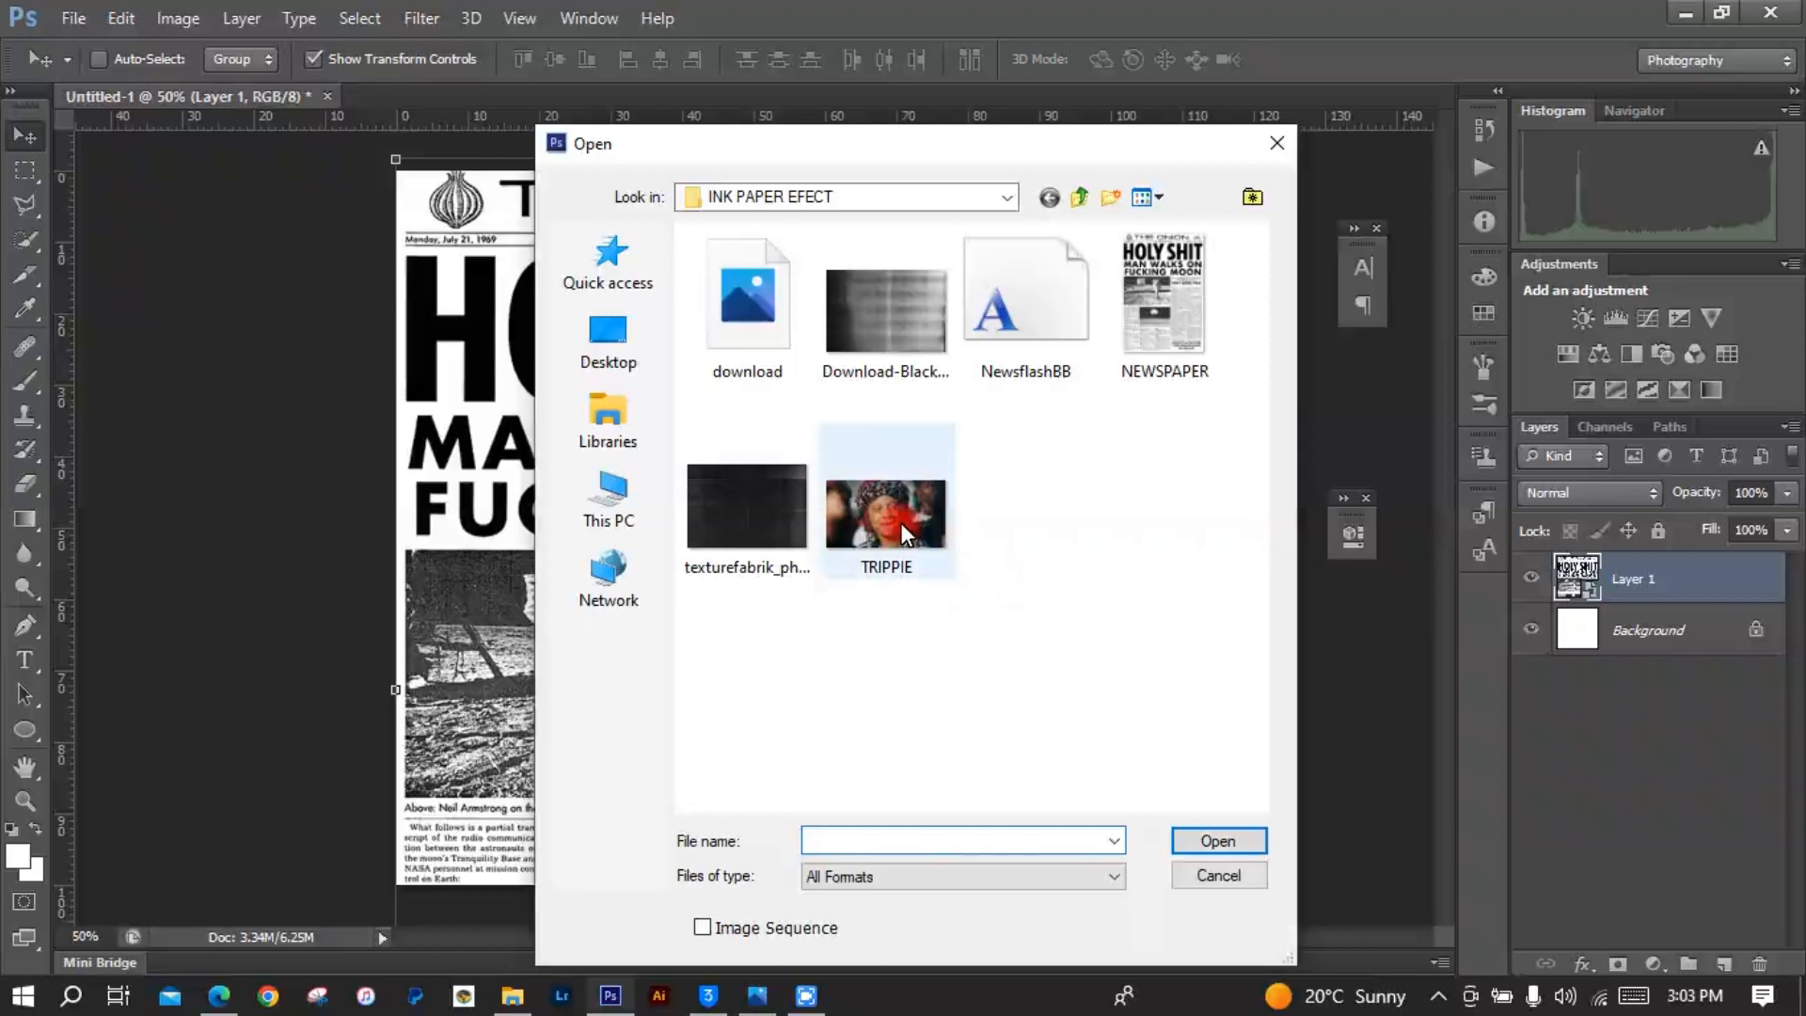
double_click(903, 517)
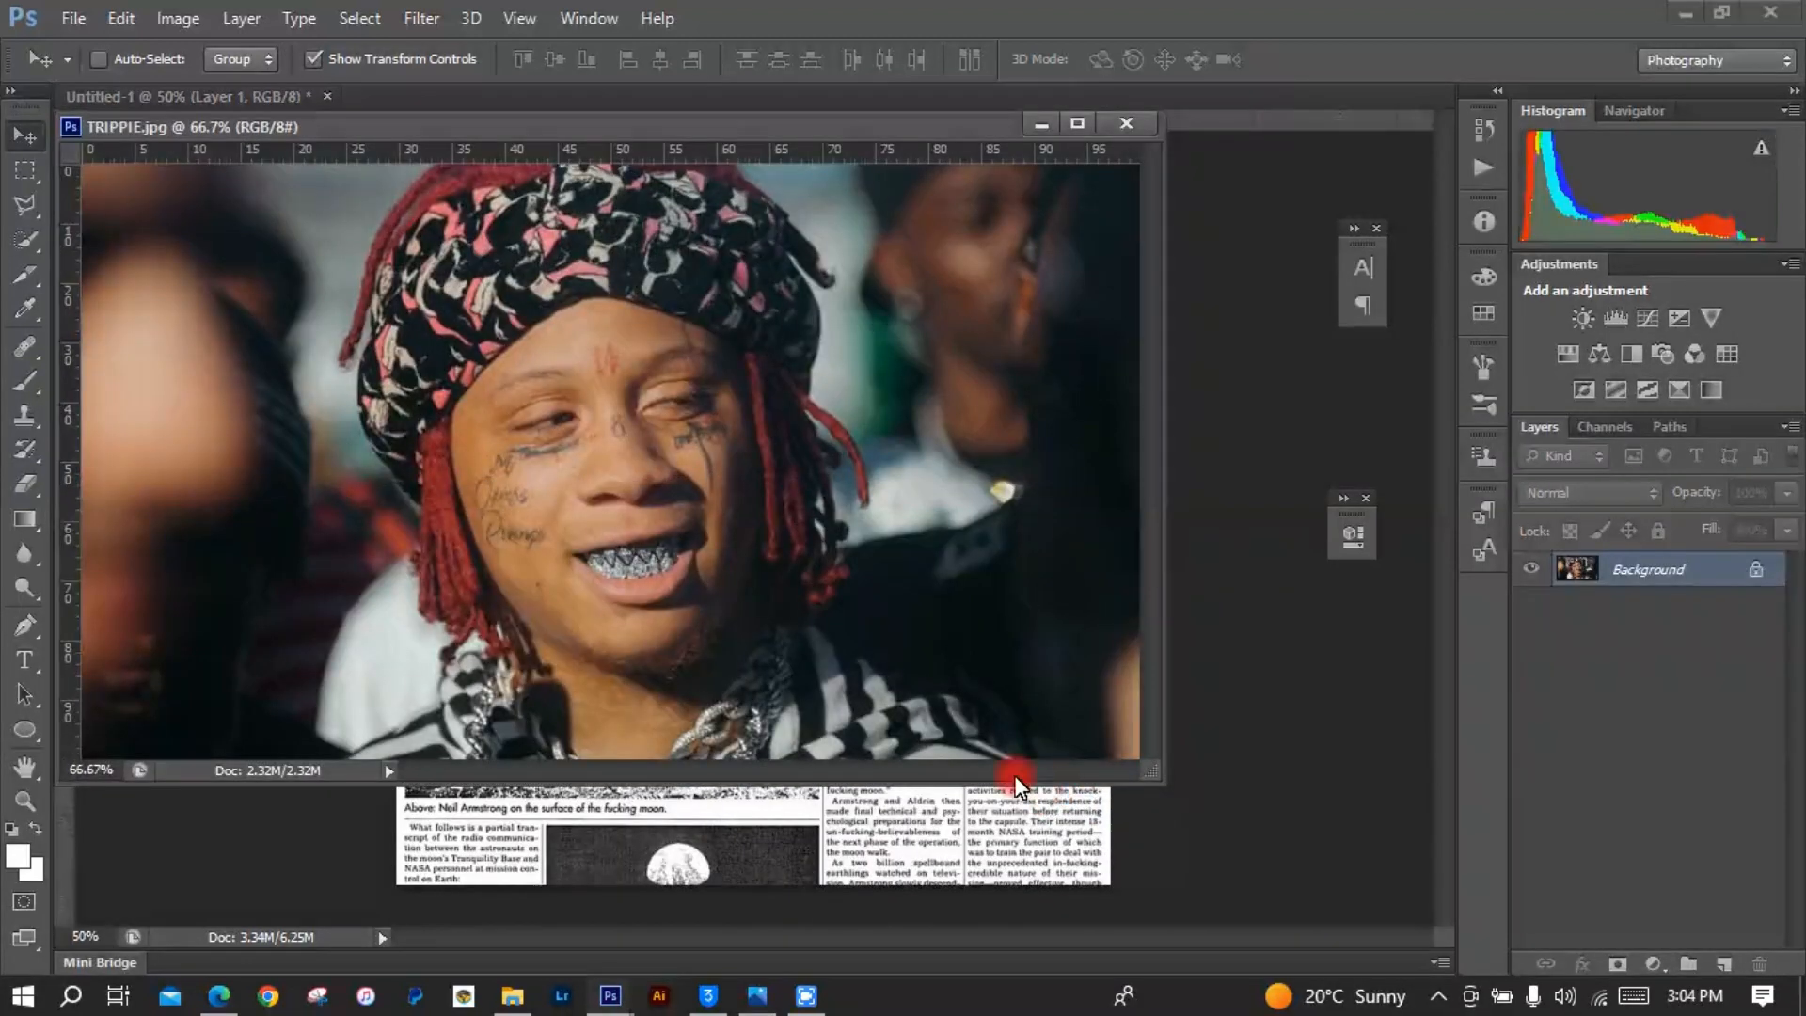
drag(746, 532, 767, 819)
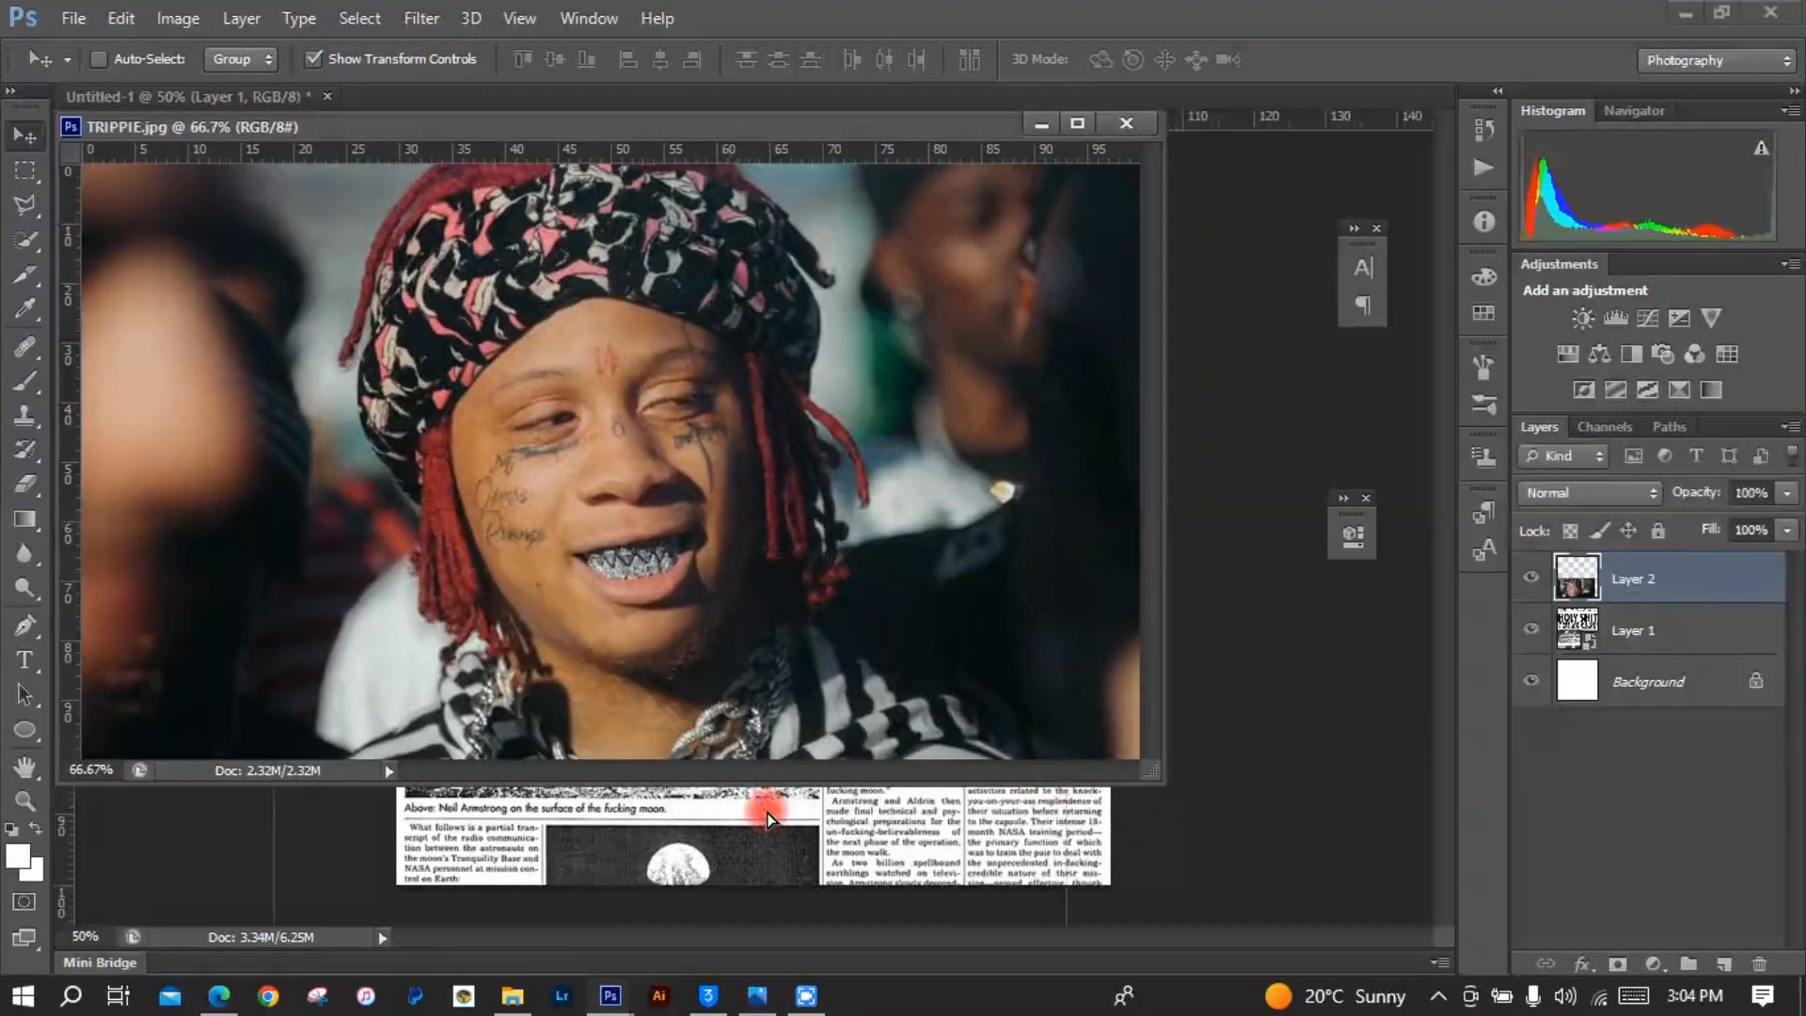
click(681, 124)
key(ctrl+w)
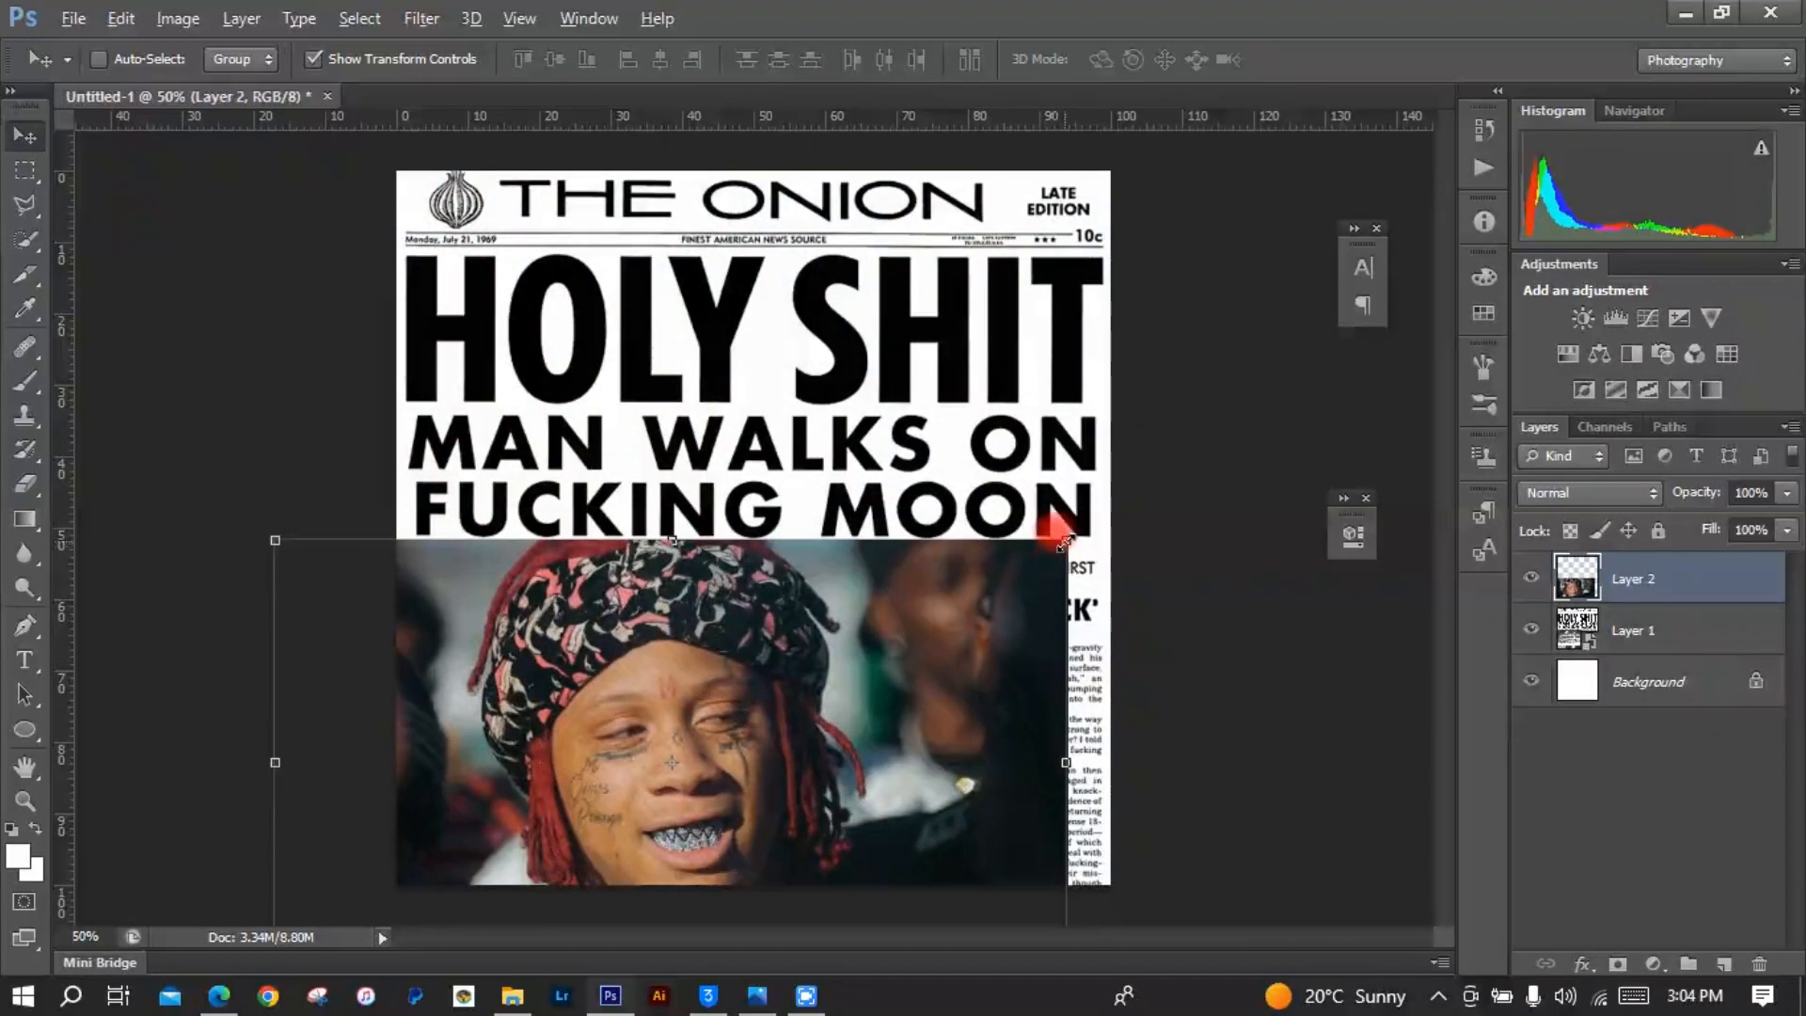
Step: Convert the portrait layer to a smart object and scale it to about 55% over the newspaper's astronaut photo
right_click(1065, 541)
click(1256, 281)
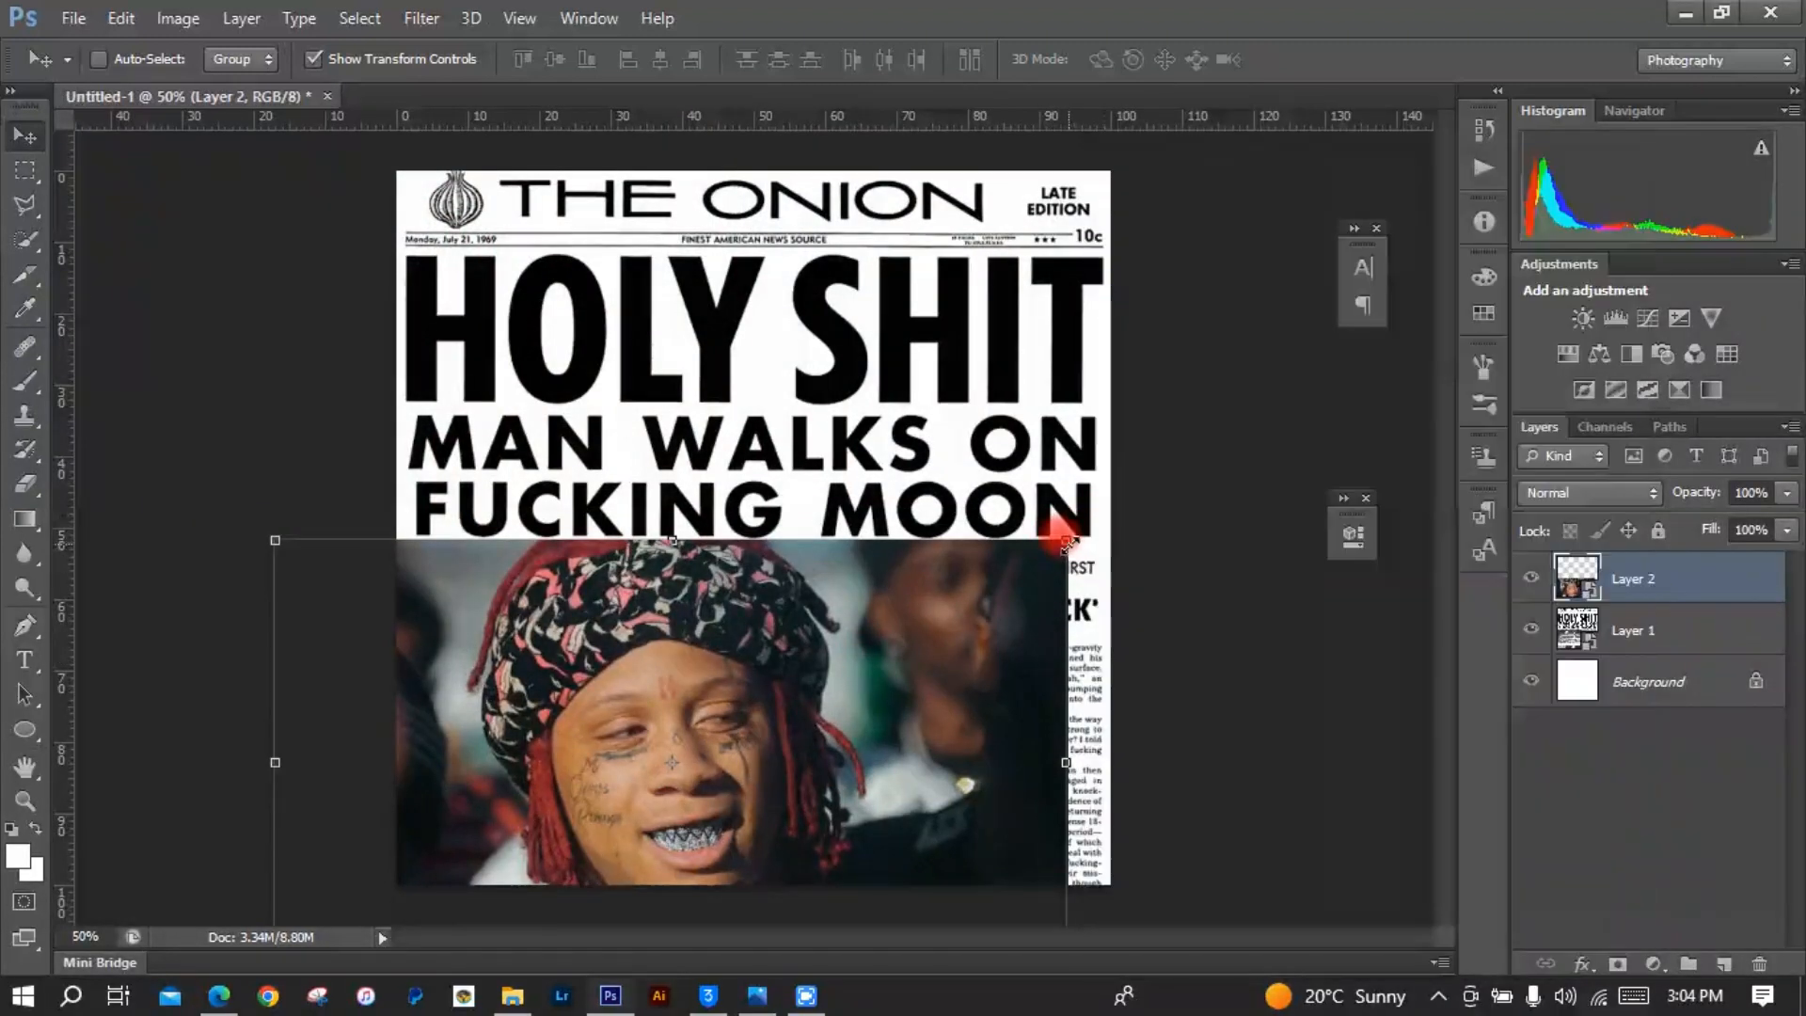
drag(1069, 543, 817, 692)
drag(852, 550, 844, 561)
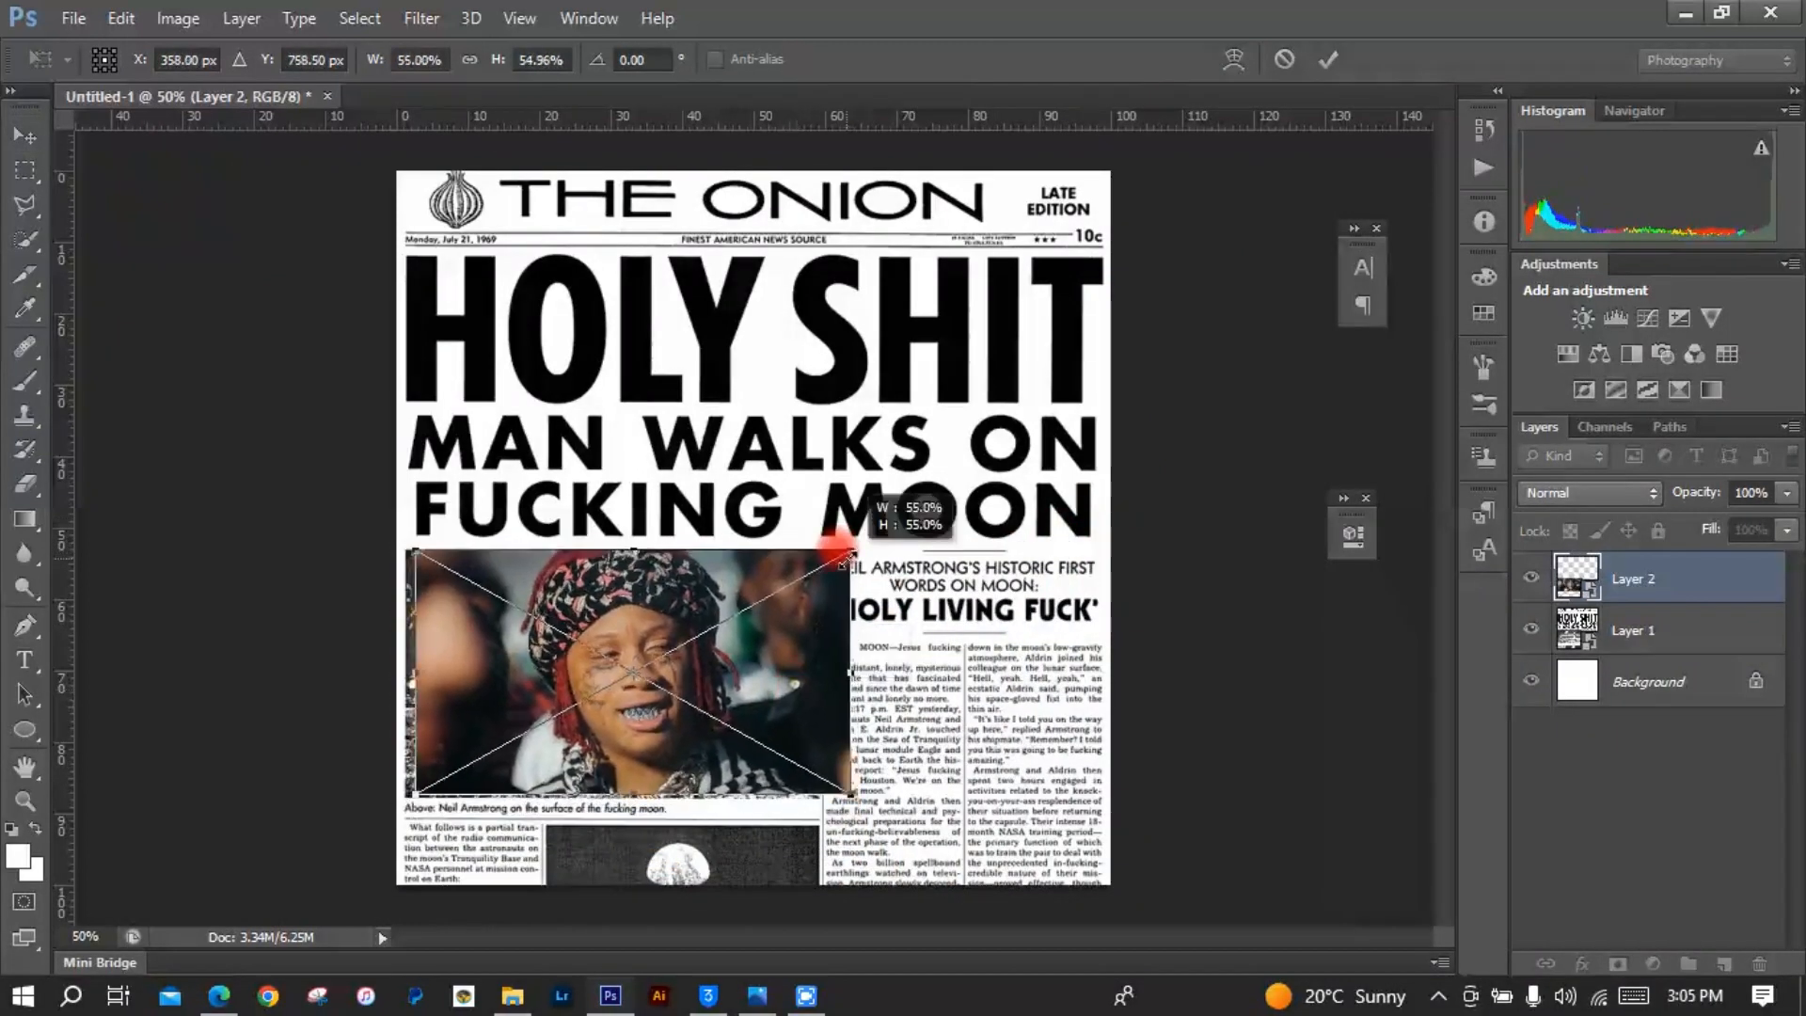
Step: Adjust the portrait's position and edges so it exactly covers the newspaper's astronaut photo, and apply the transform
drag(826, 676, 819, 672)
drag(842, 552, 829, 560)
drag(809, 698, 798, 696)
drag(614, 558, 614, 551)
drag(614, 789, 613, 798)
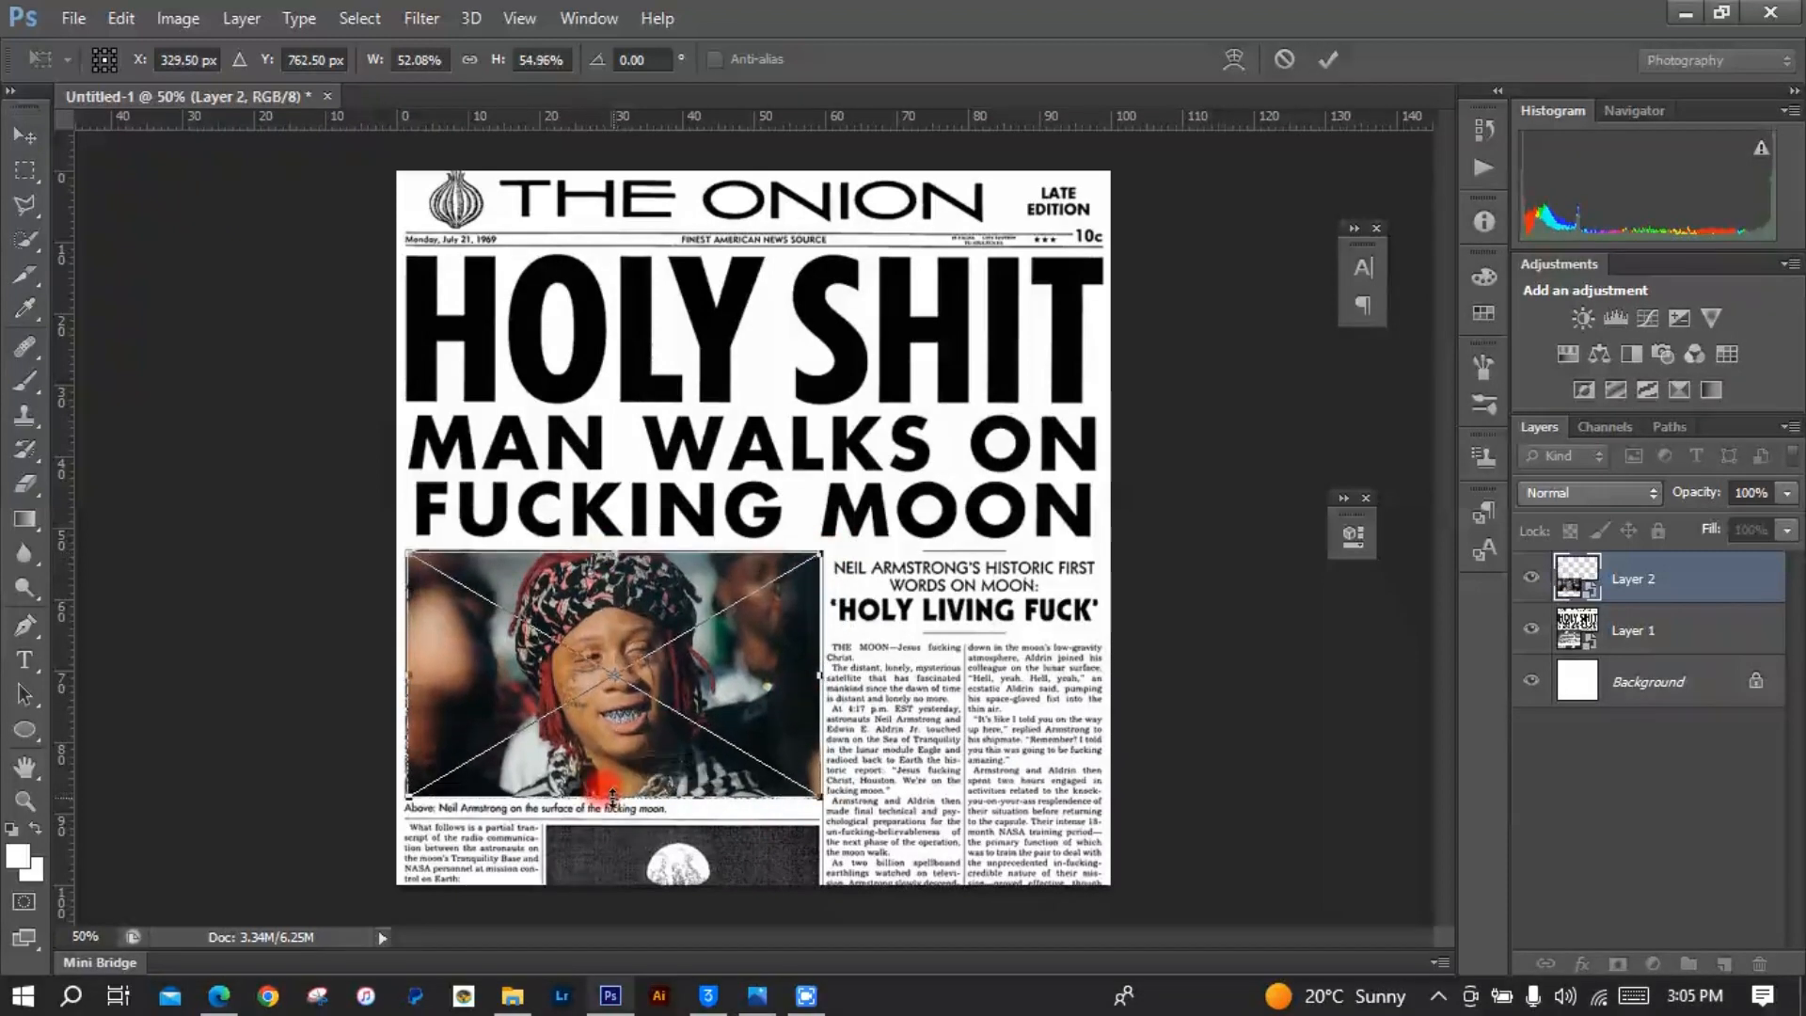
drag(408, 676, 408, 678)
drag(821, 678, 820, 677)
key(Return)
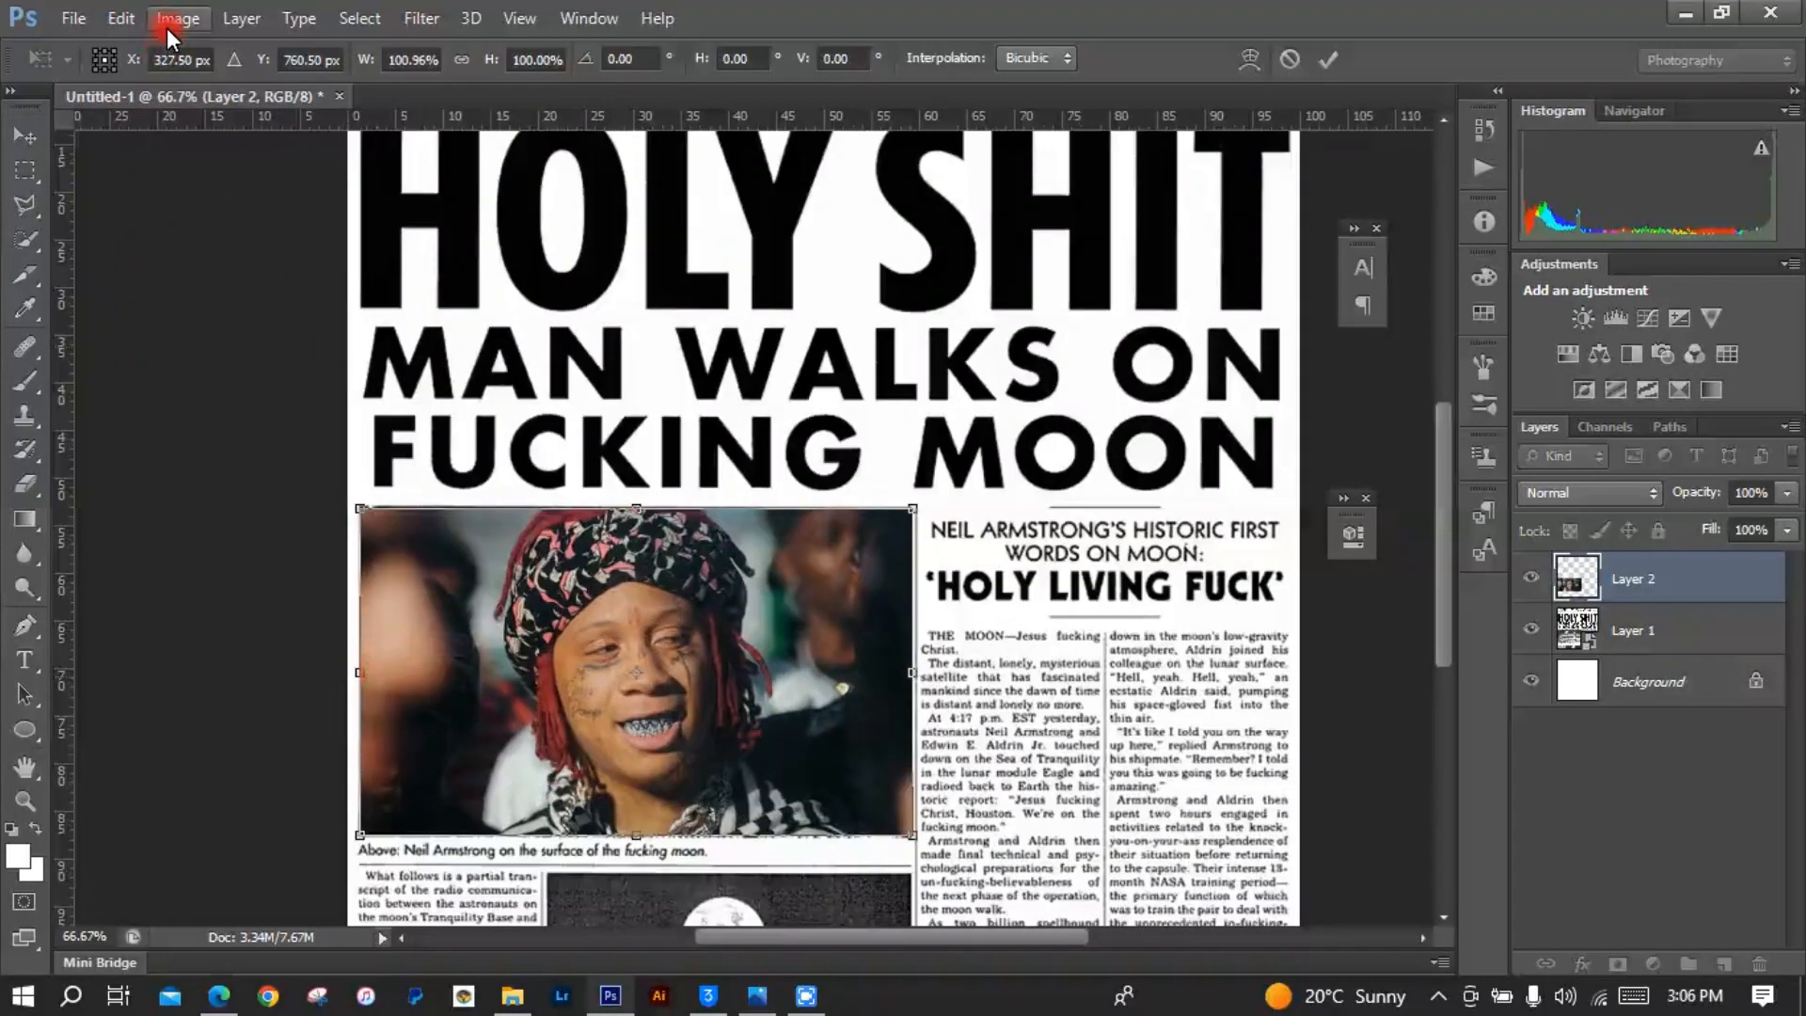
click(168, 28)
click(290, 838)
key(Return)
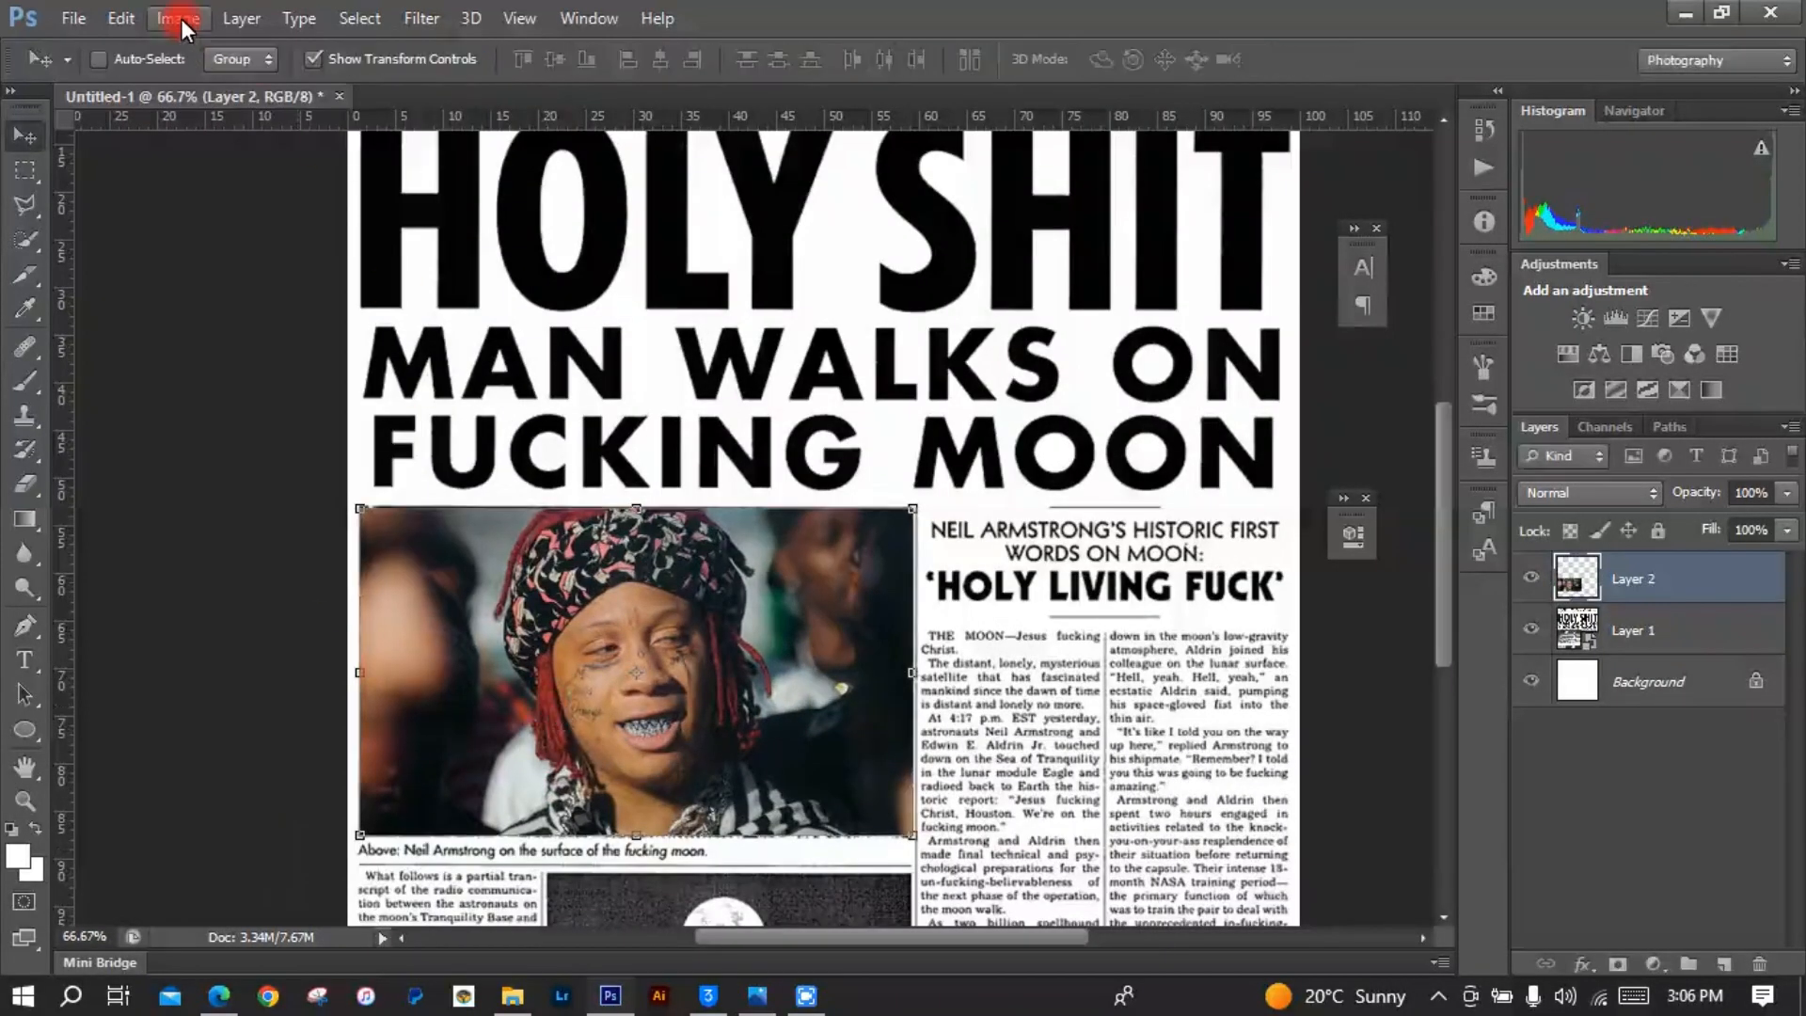
Step: Turn the portrait layer black and white with a Hue/Saturation adjustment, setting Saturation to -100
click(178, 19)
mouse_move(242, 83)
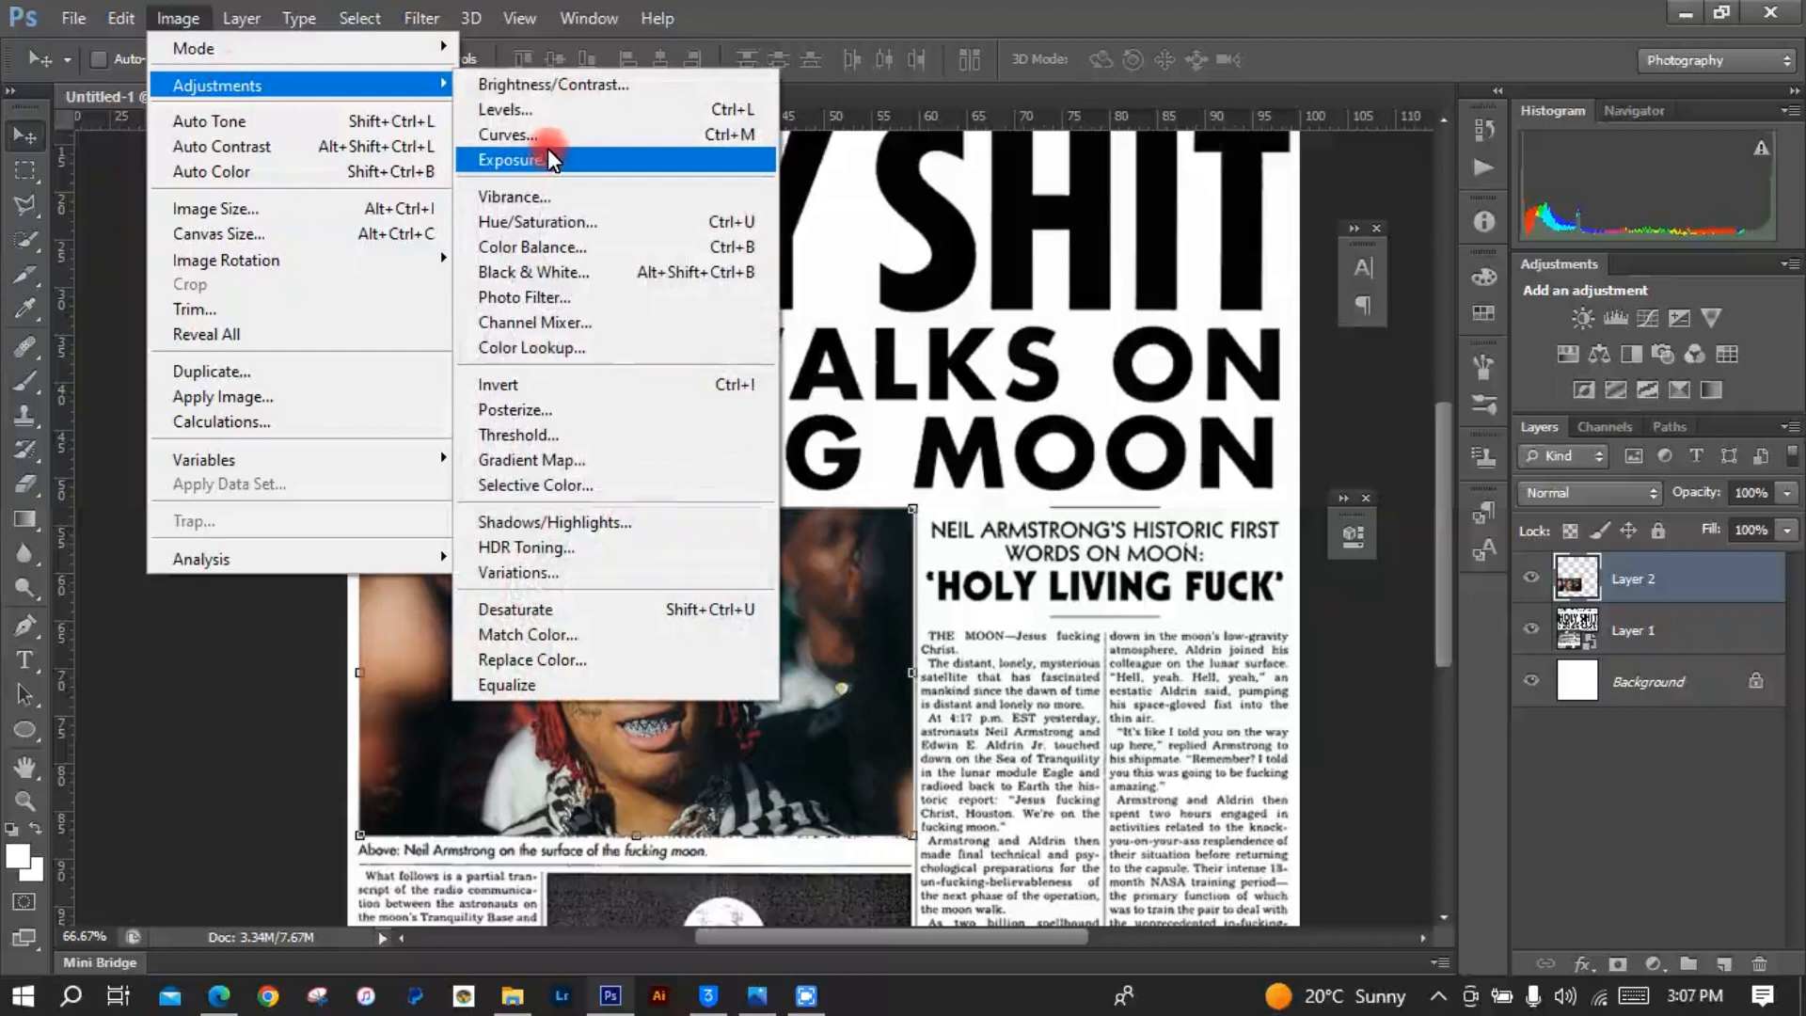
mouse_move(404, 49)
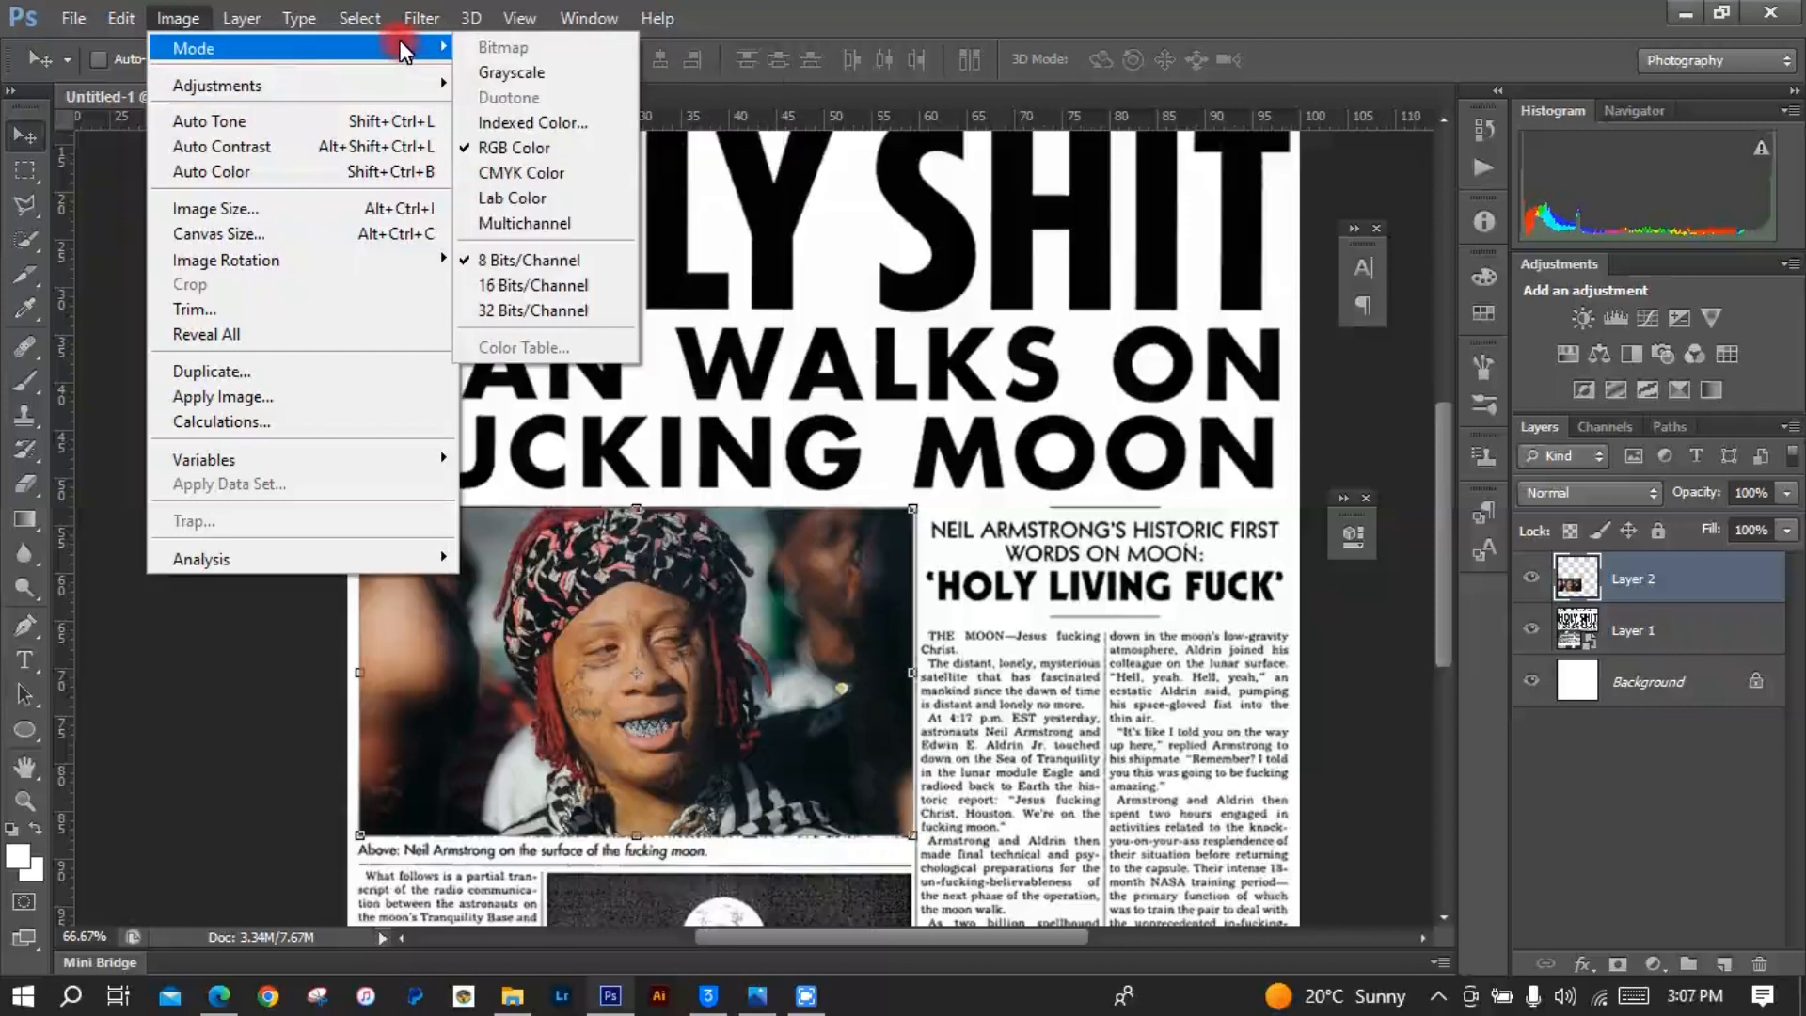
mouse_move(414, 83)
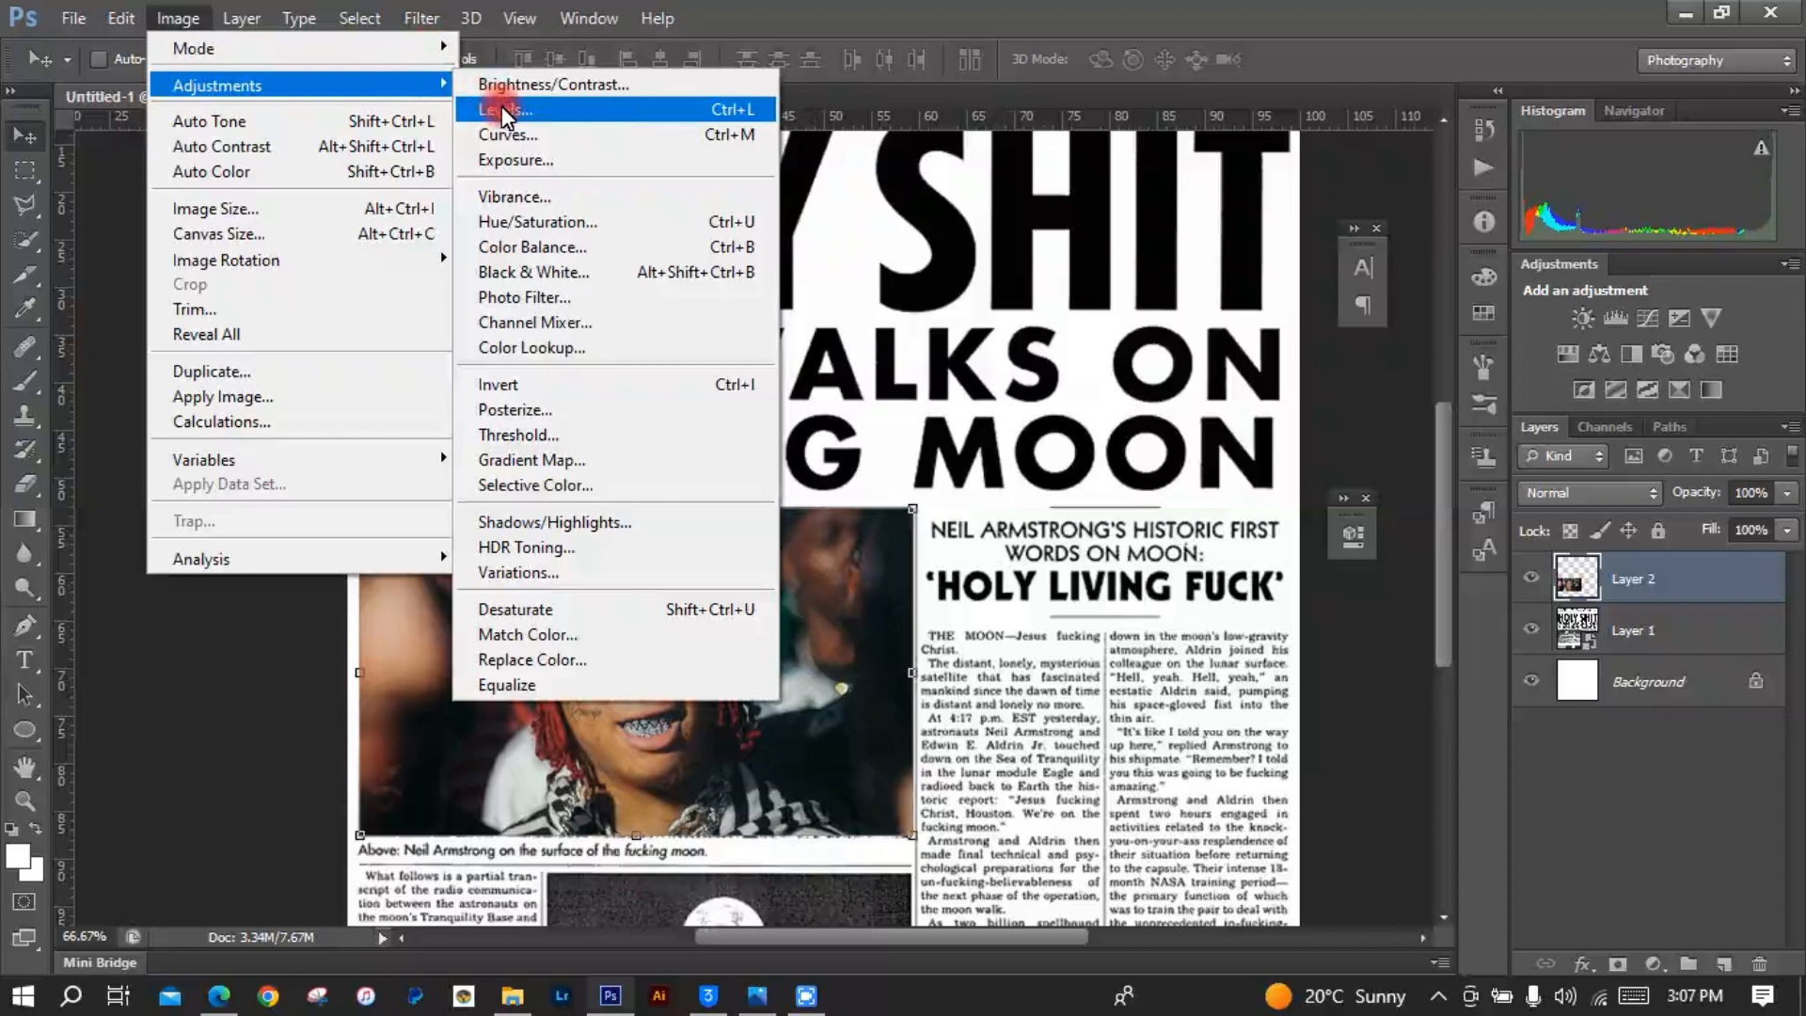
click(538, 222)
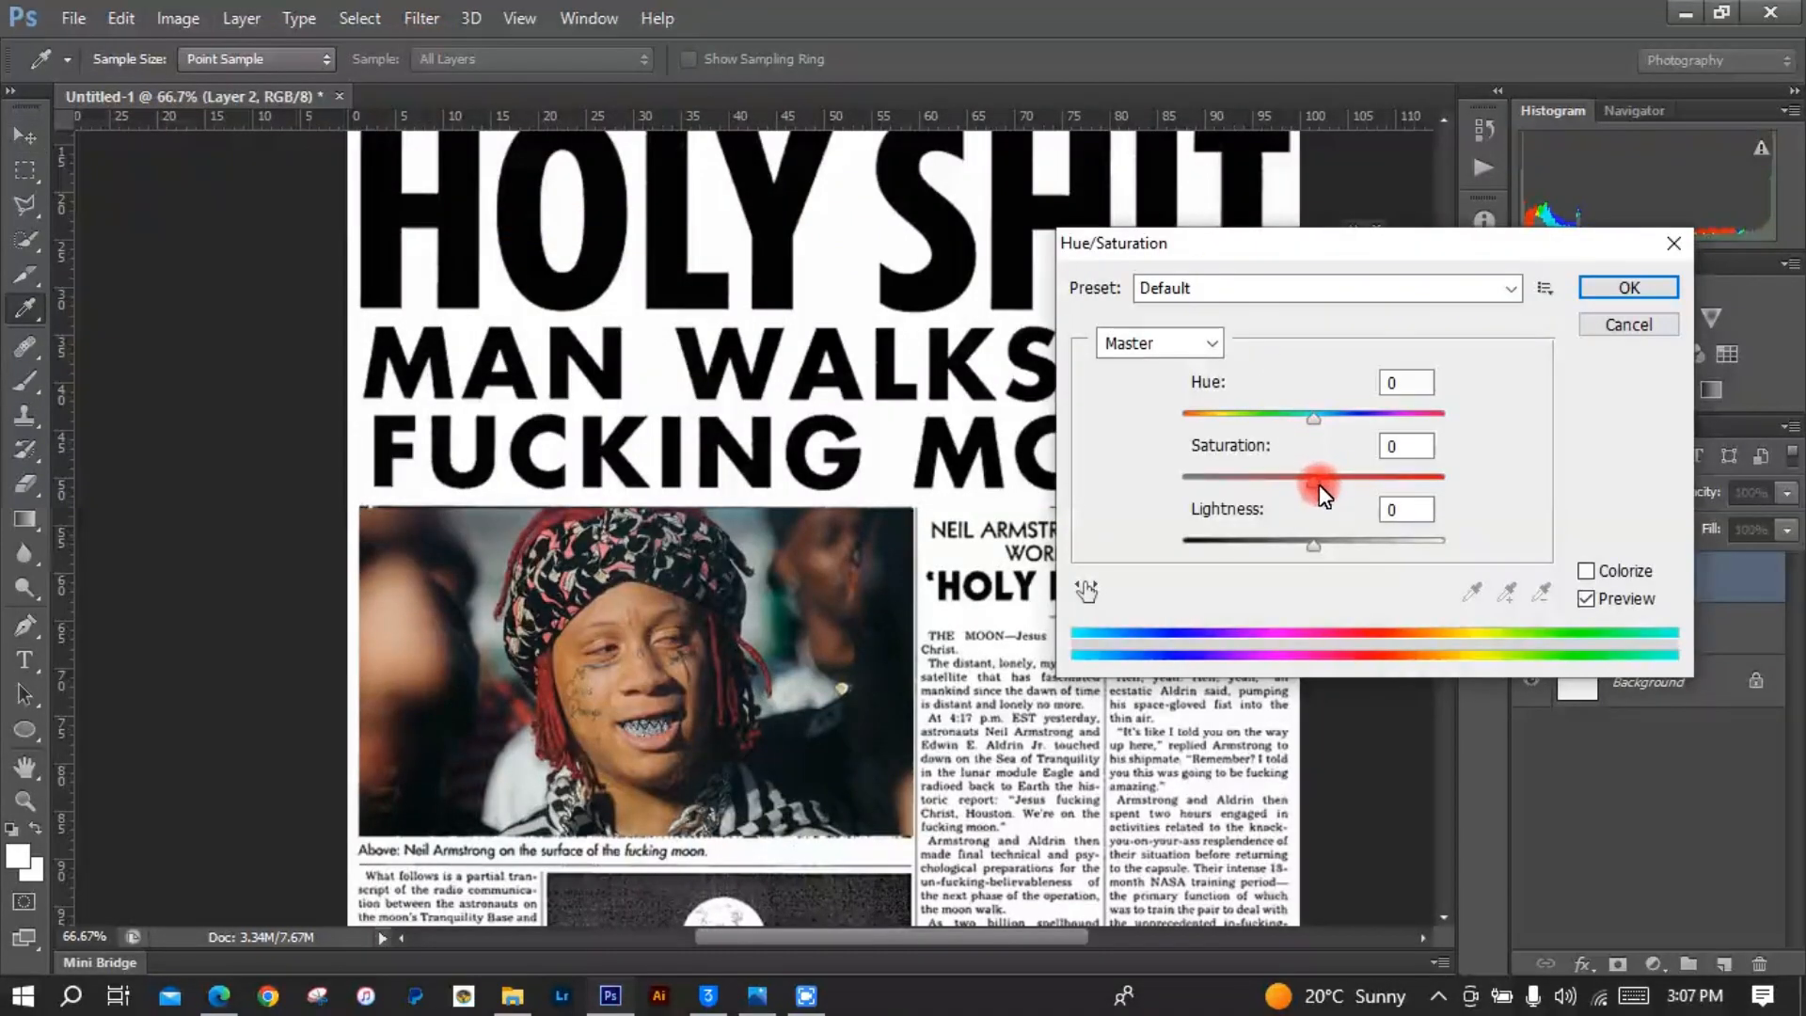
drag(1319, 483, 1147, 491)
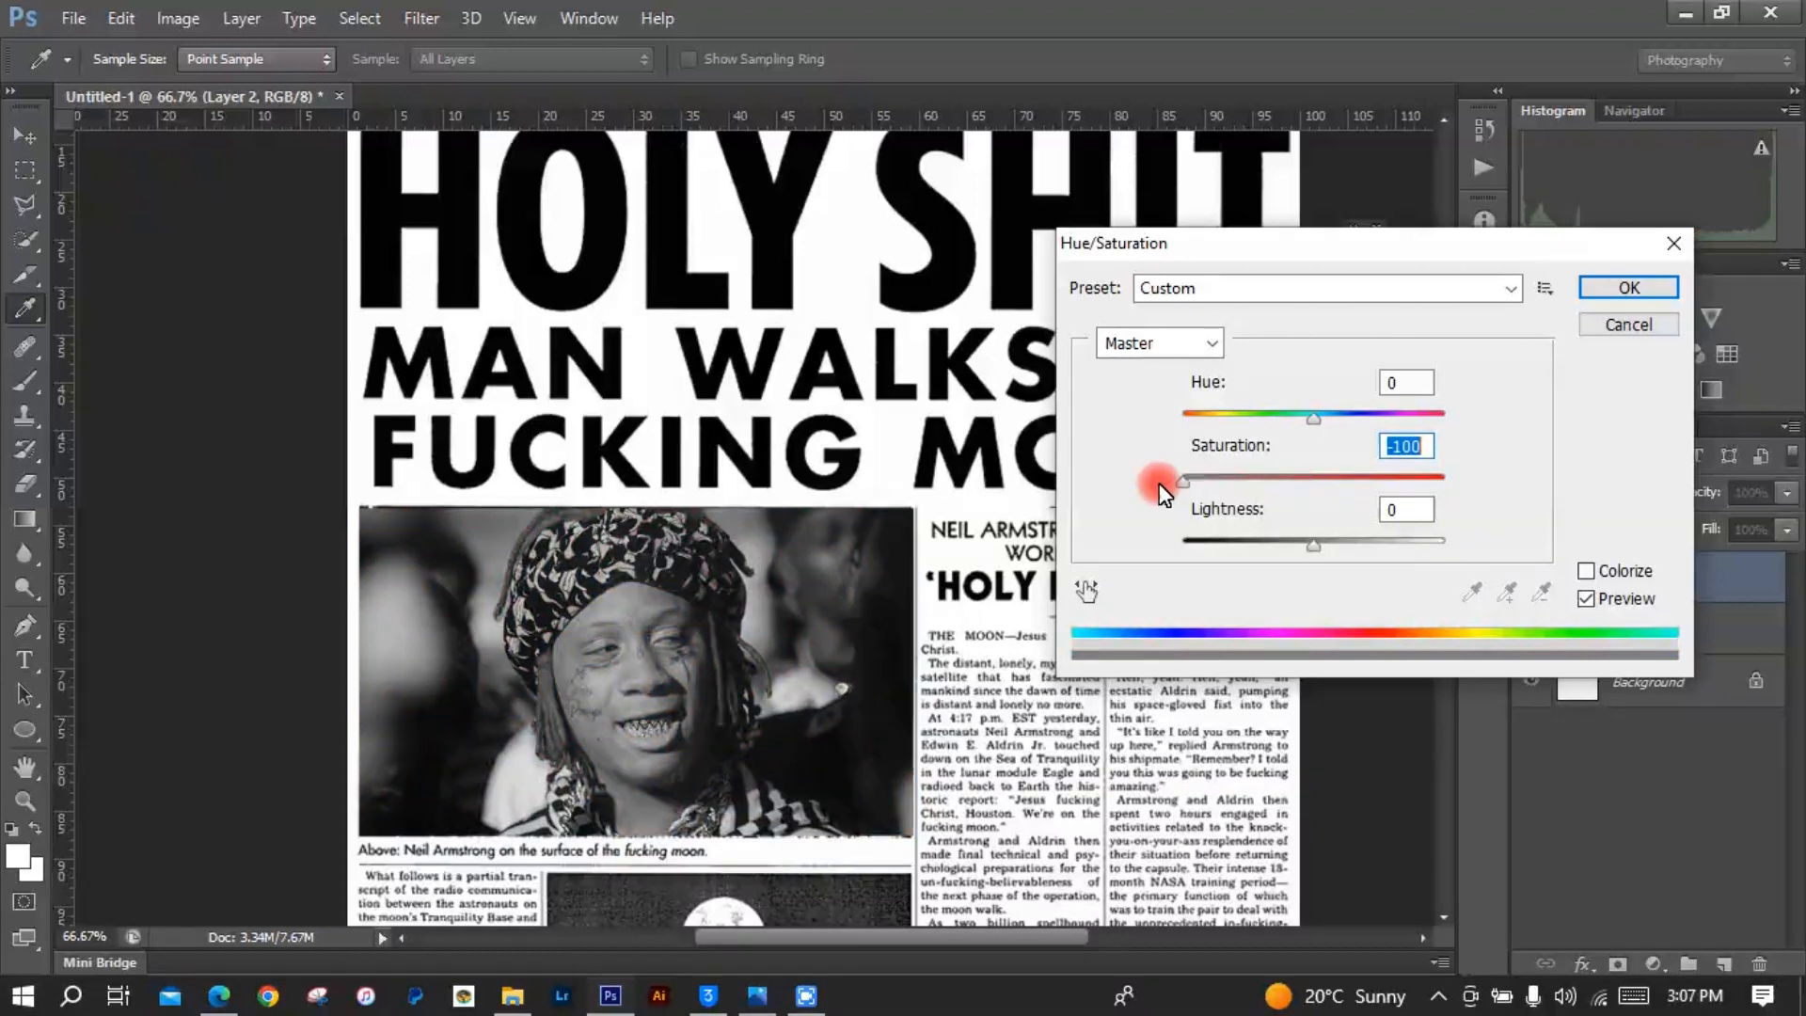
click(1629, 287)
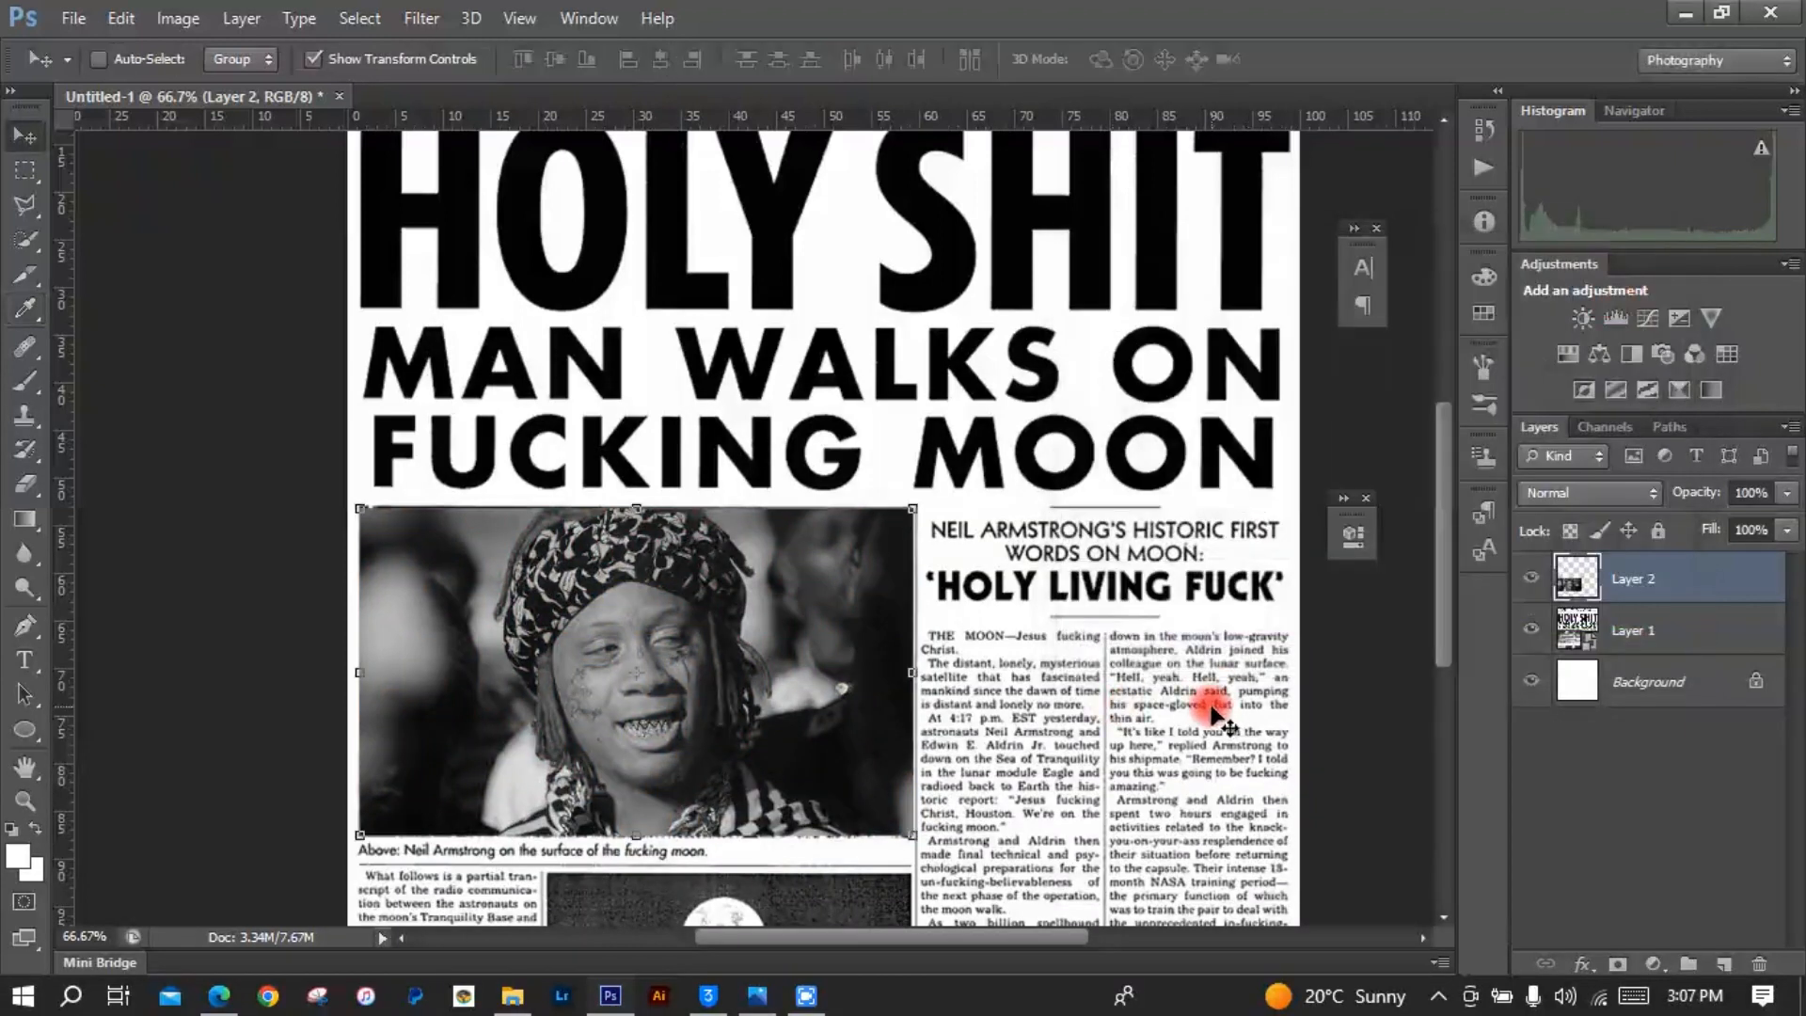
Step: Duplicate the portrait layer and apply a Zoom Radial Blur with Amount 8 at Good quality to the copy
key(ctrl+j)
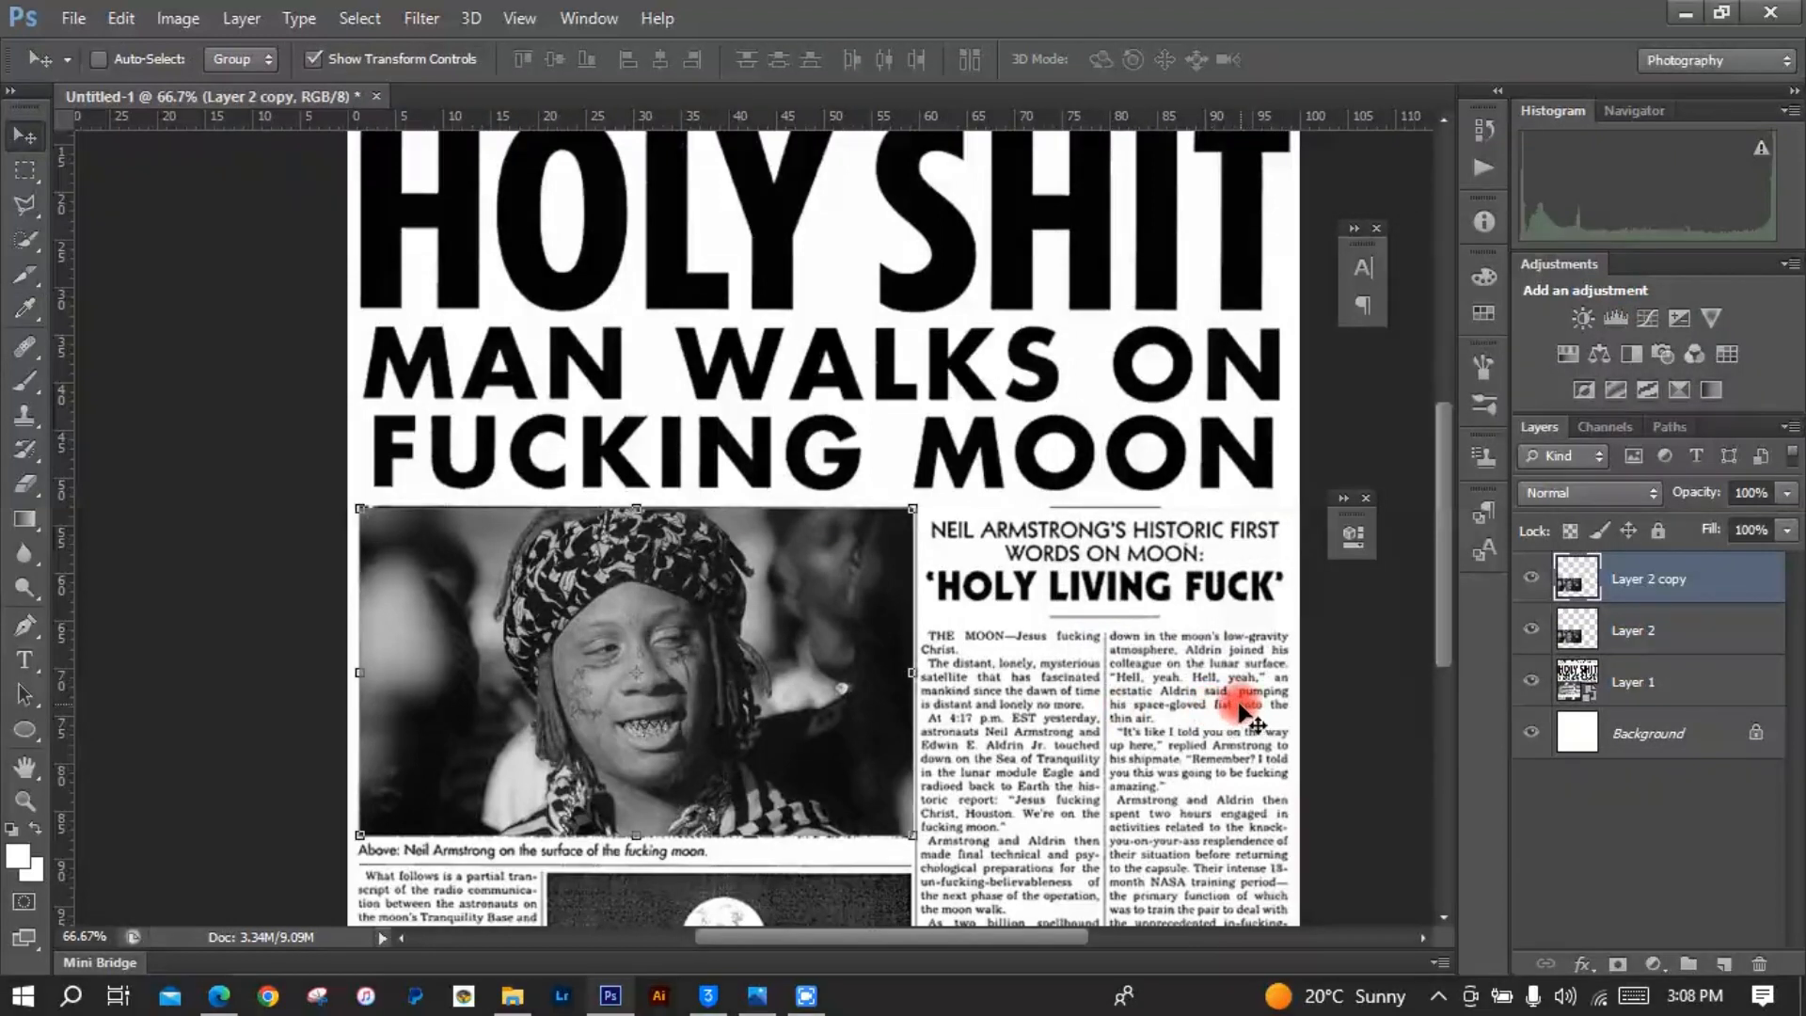
click(422, 18)
mouse_move(565, 284)
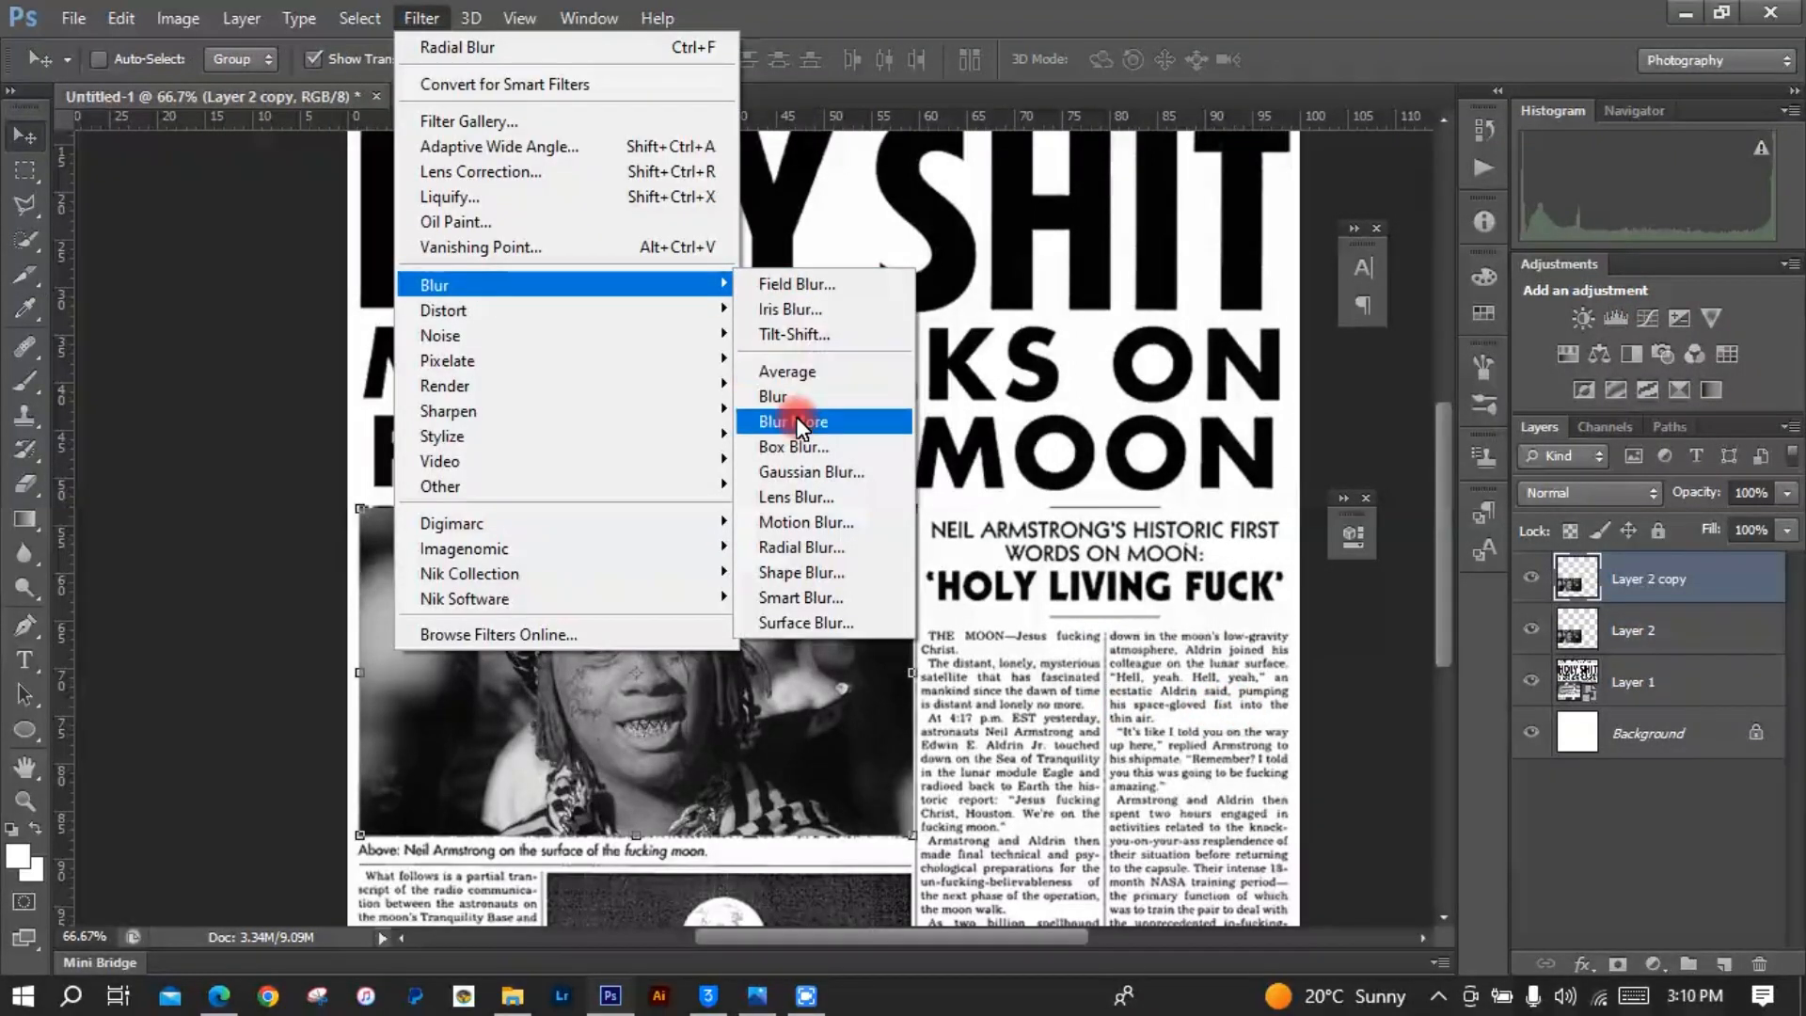
click(803, 546)
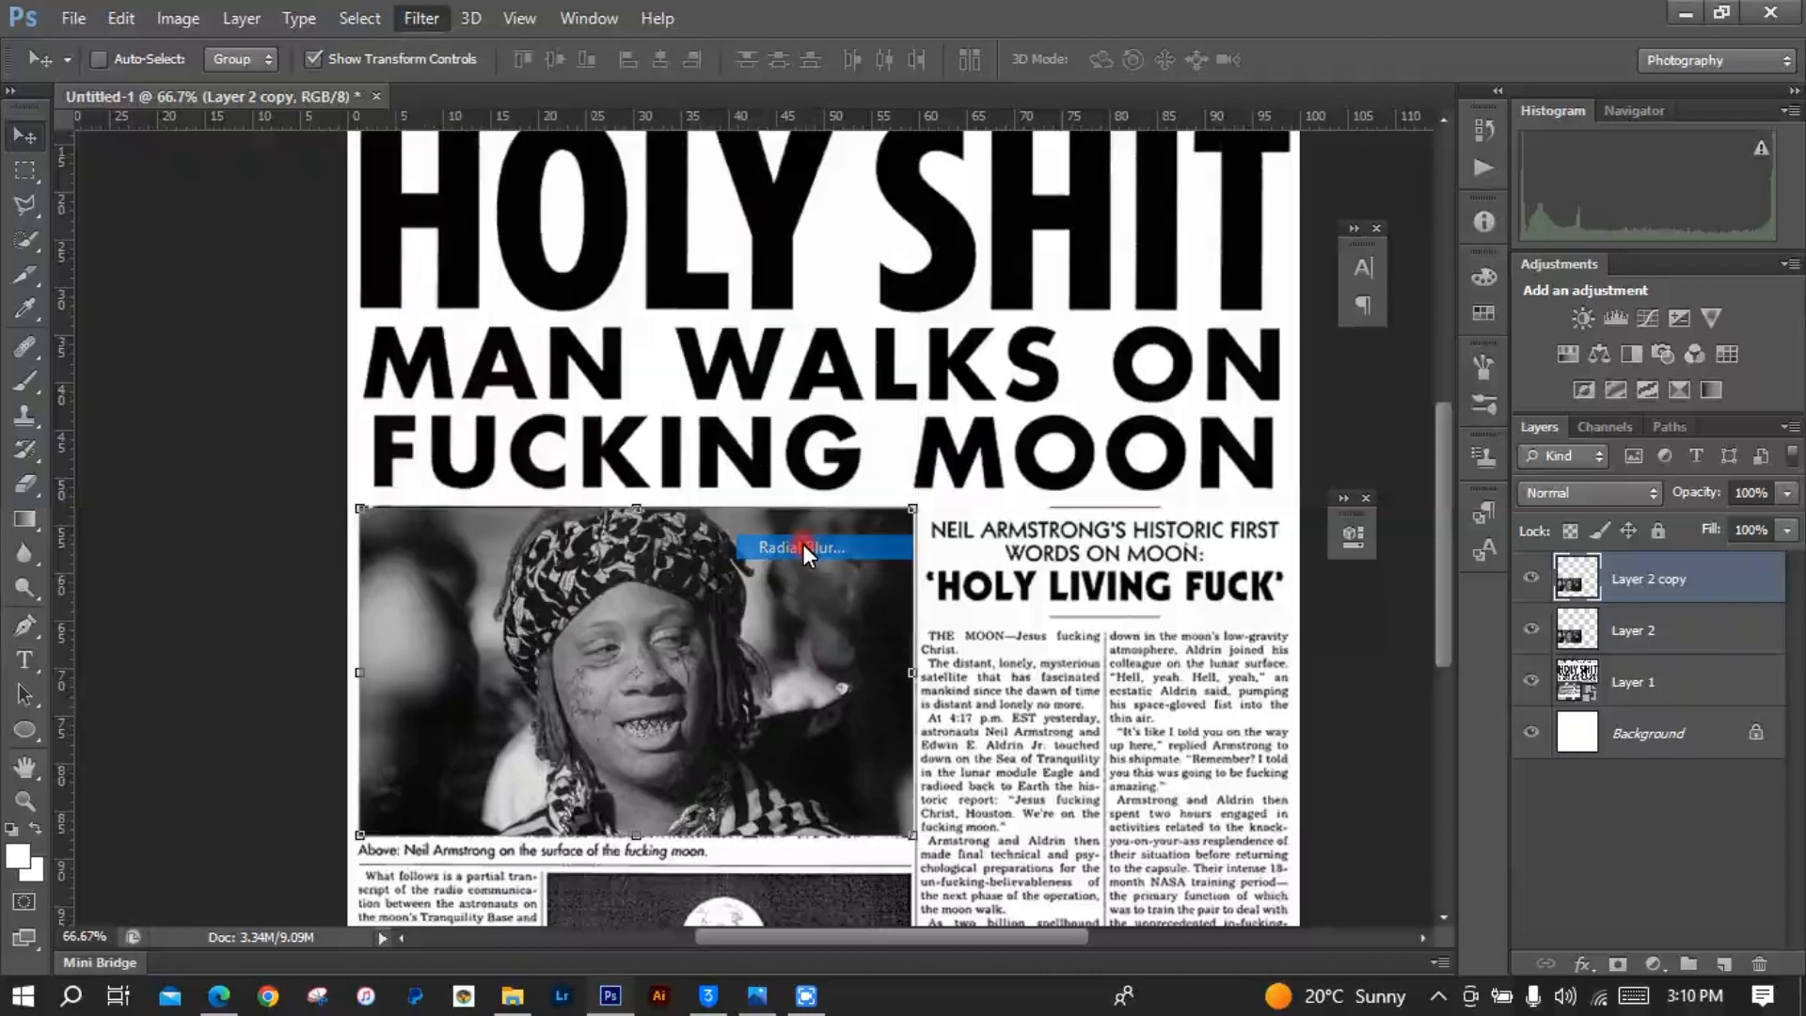
click(864, 280)
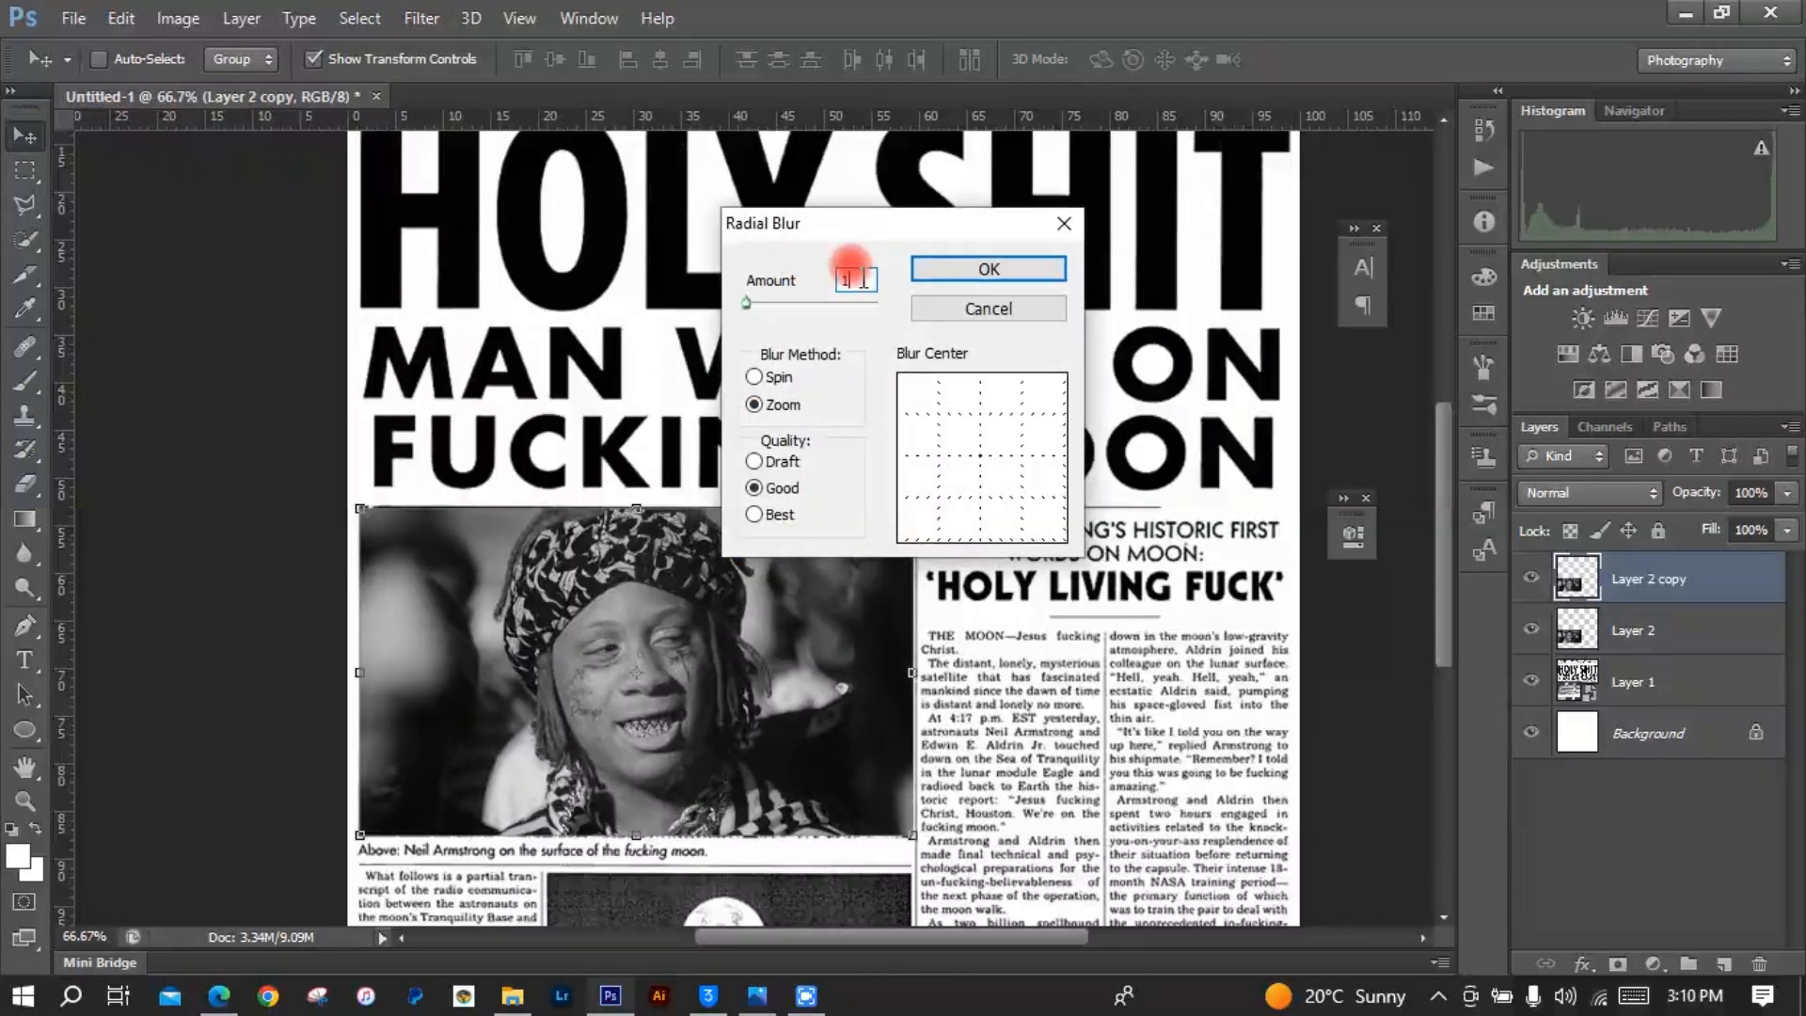
text(8)
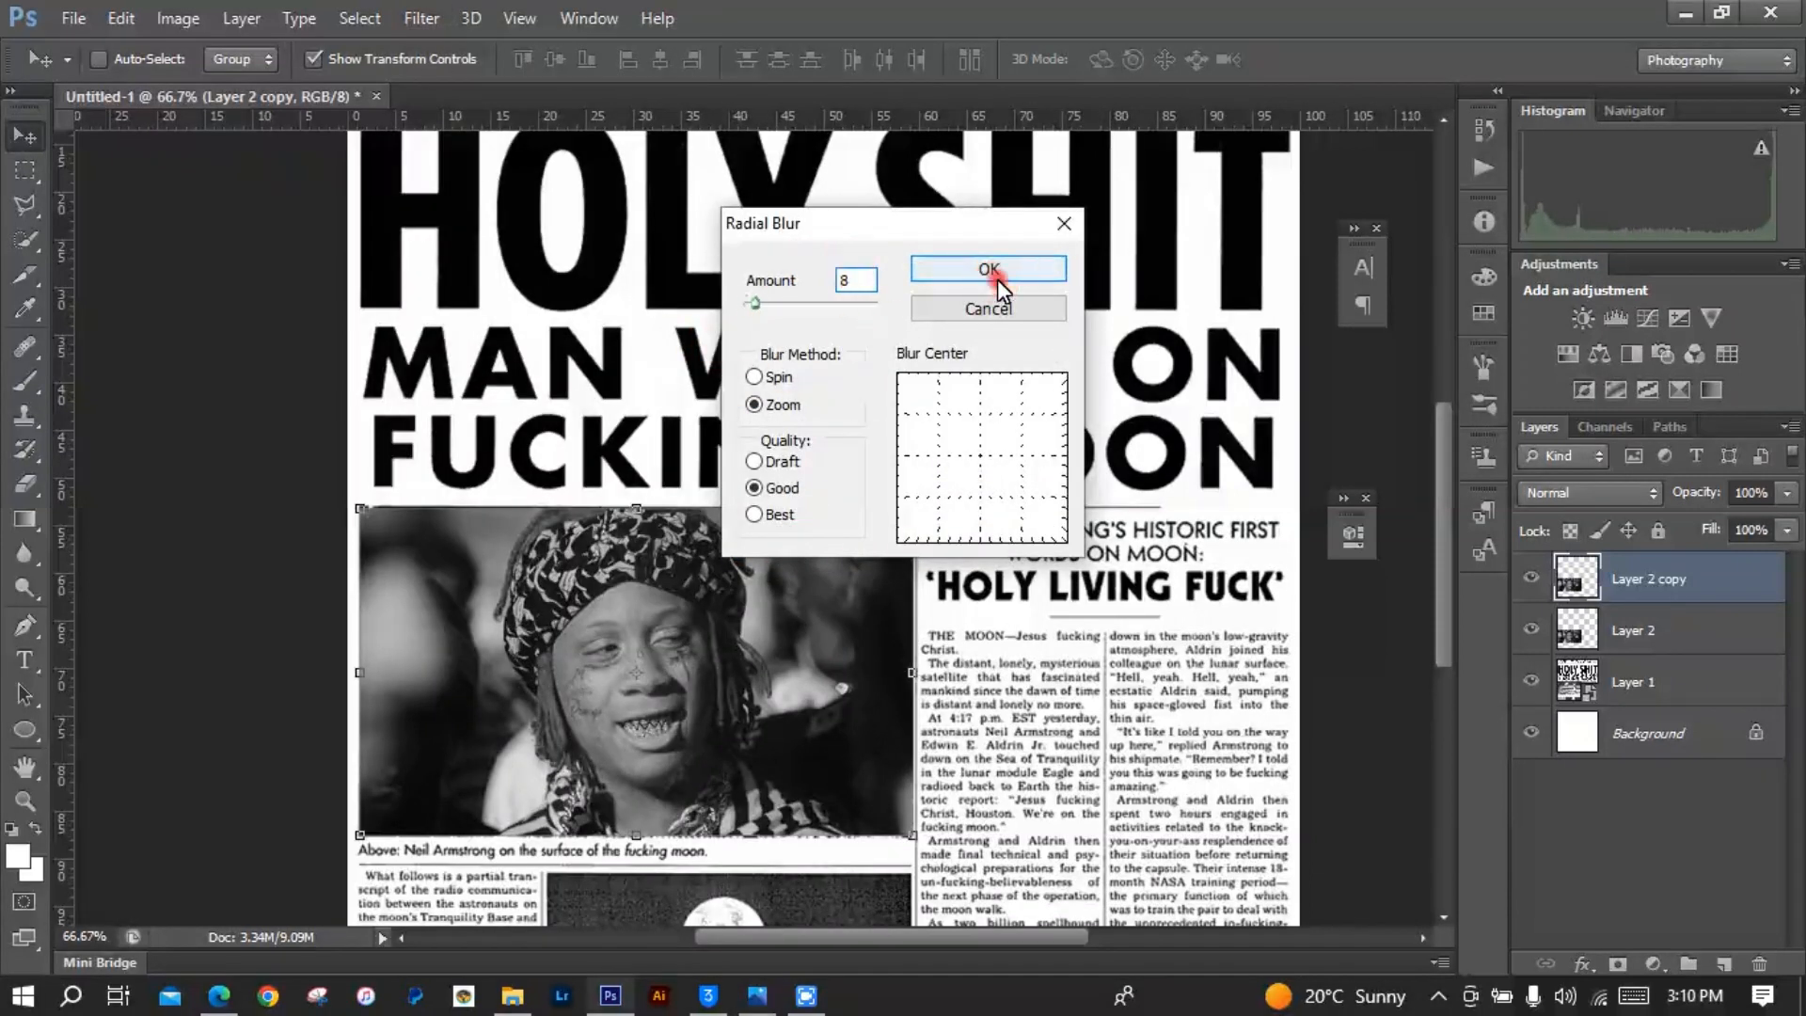
click(983, 271)
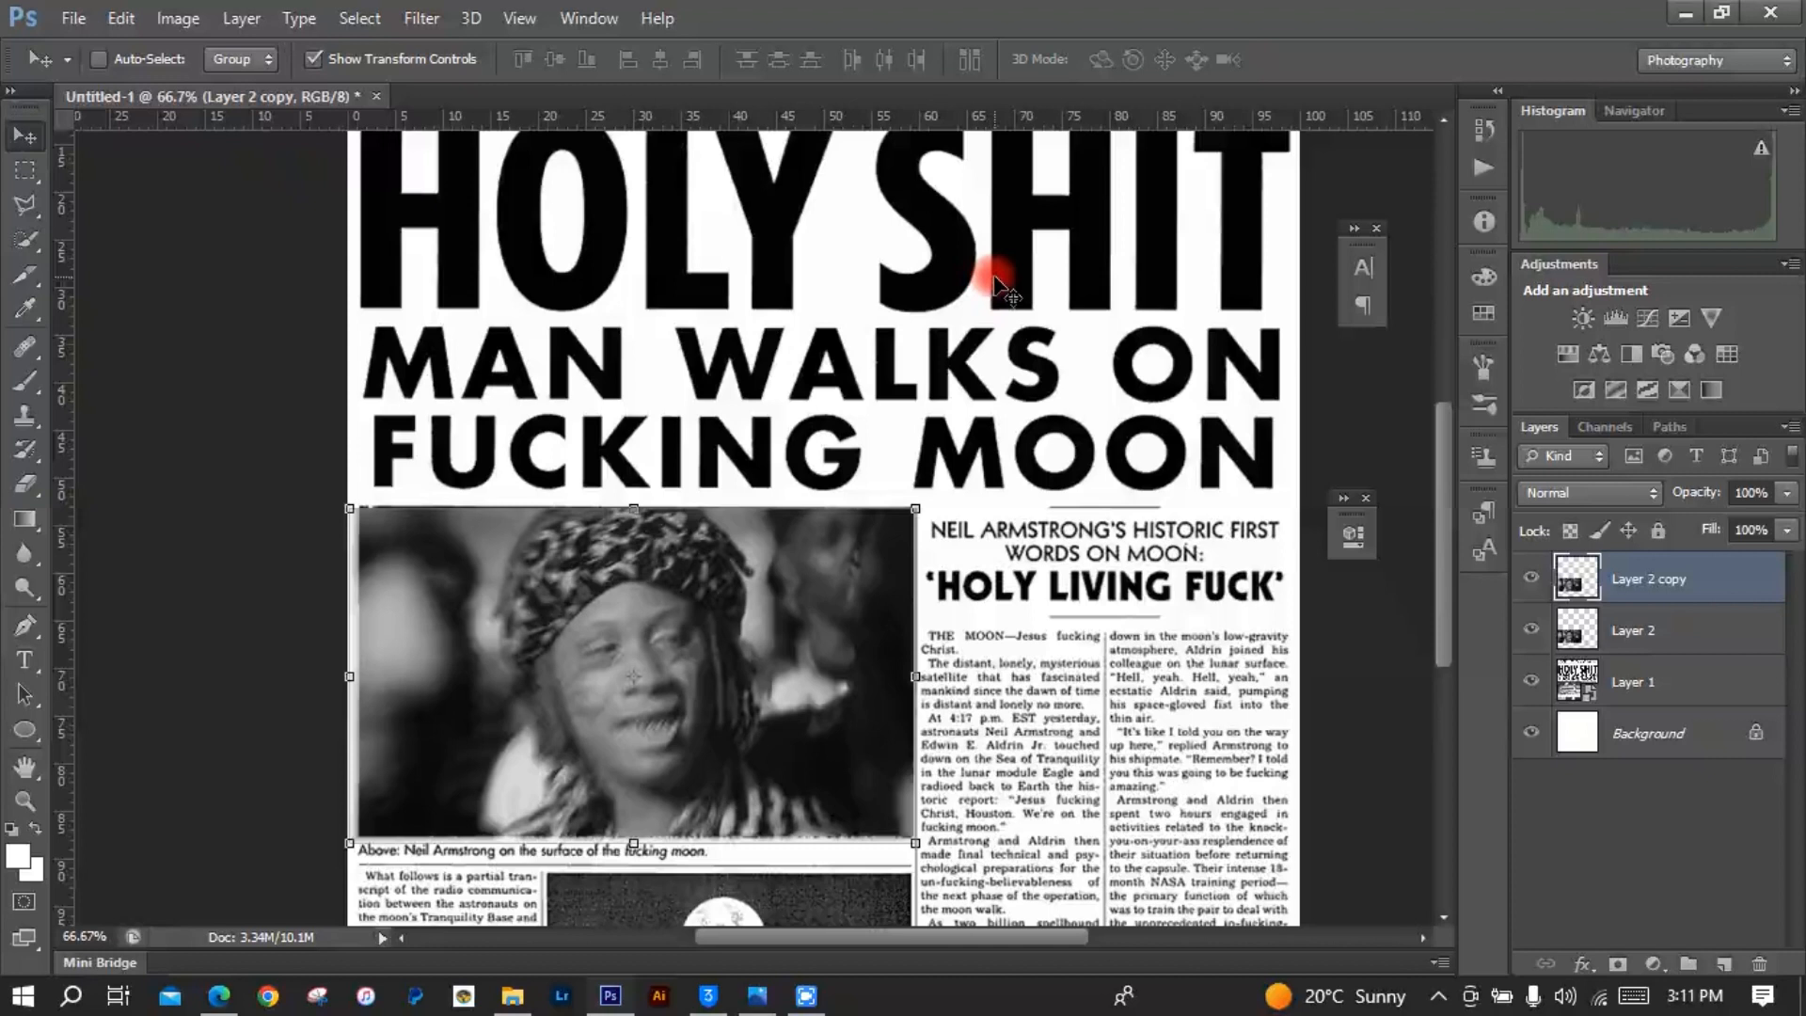
Step: Move the sharp Layer 2 above its blurred copy and set the Eraser to a soft 135 px brush
click(1703, 628)
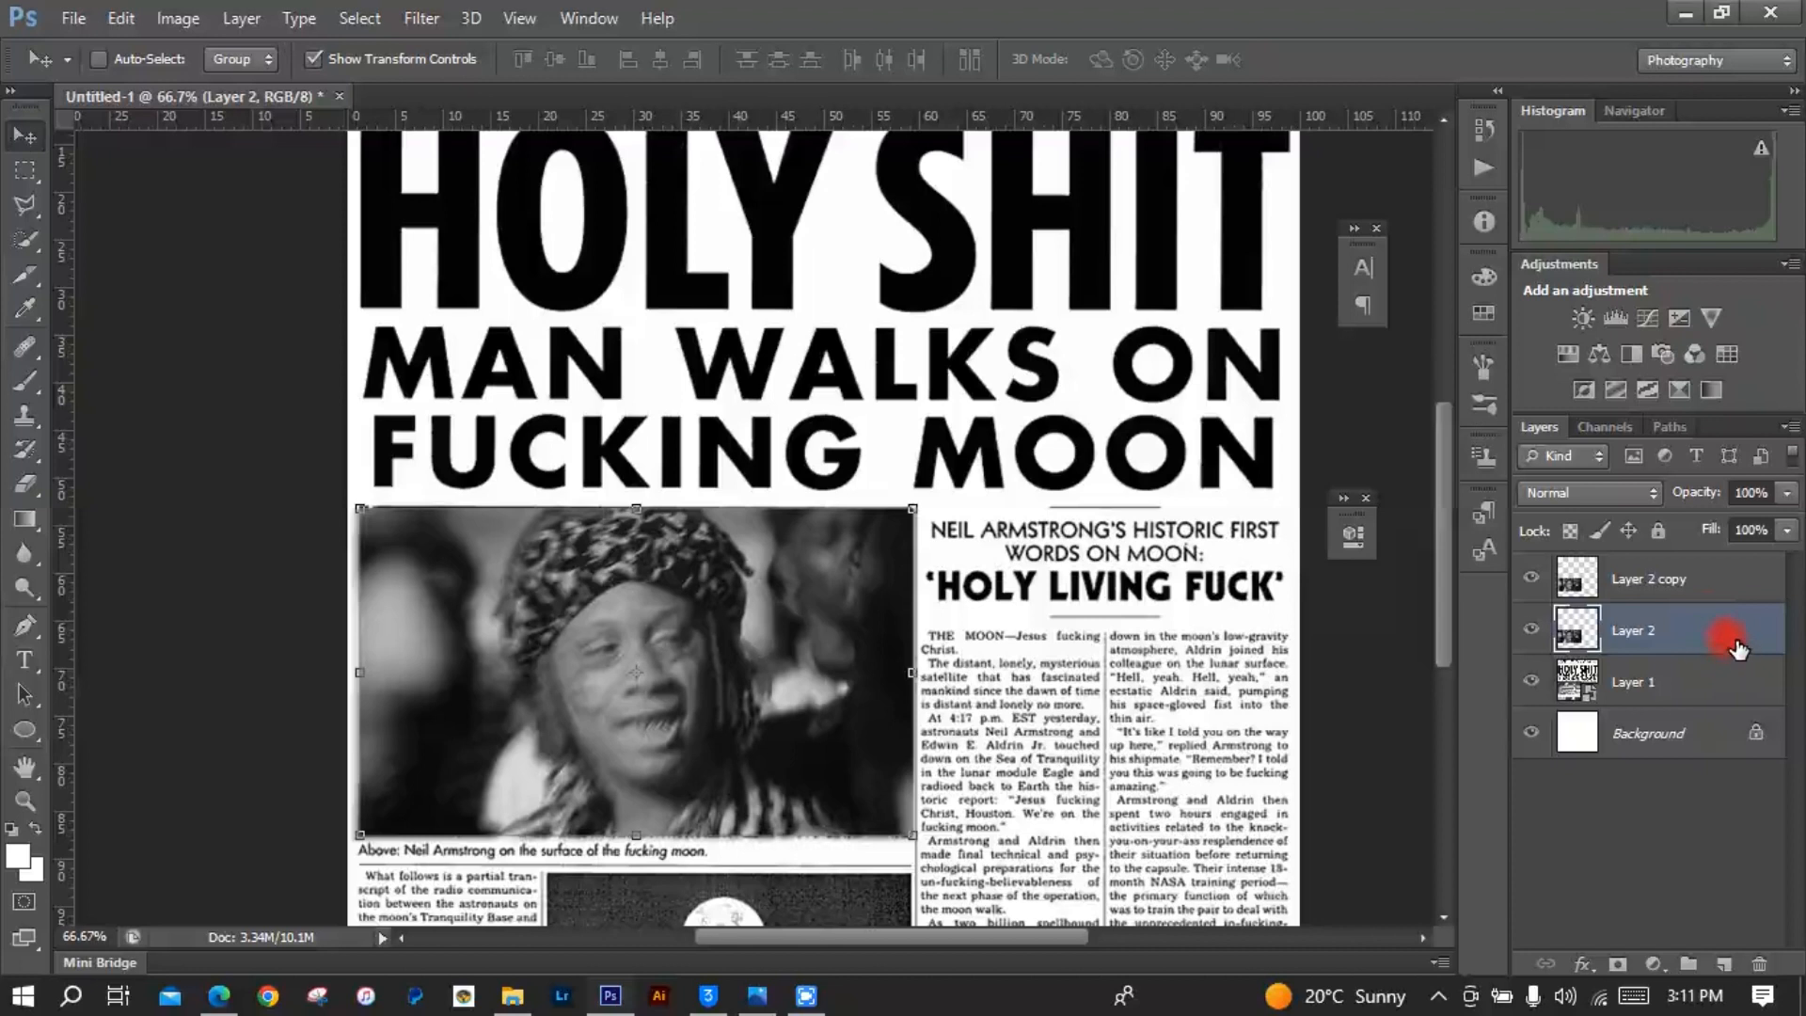
drag(1736, 649, 1729, 576)
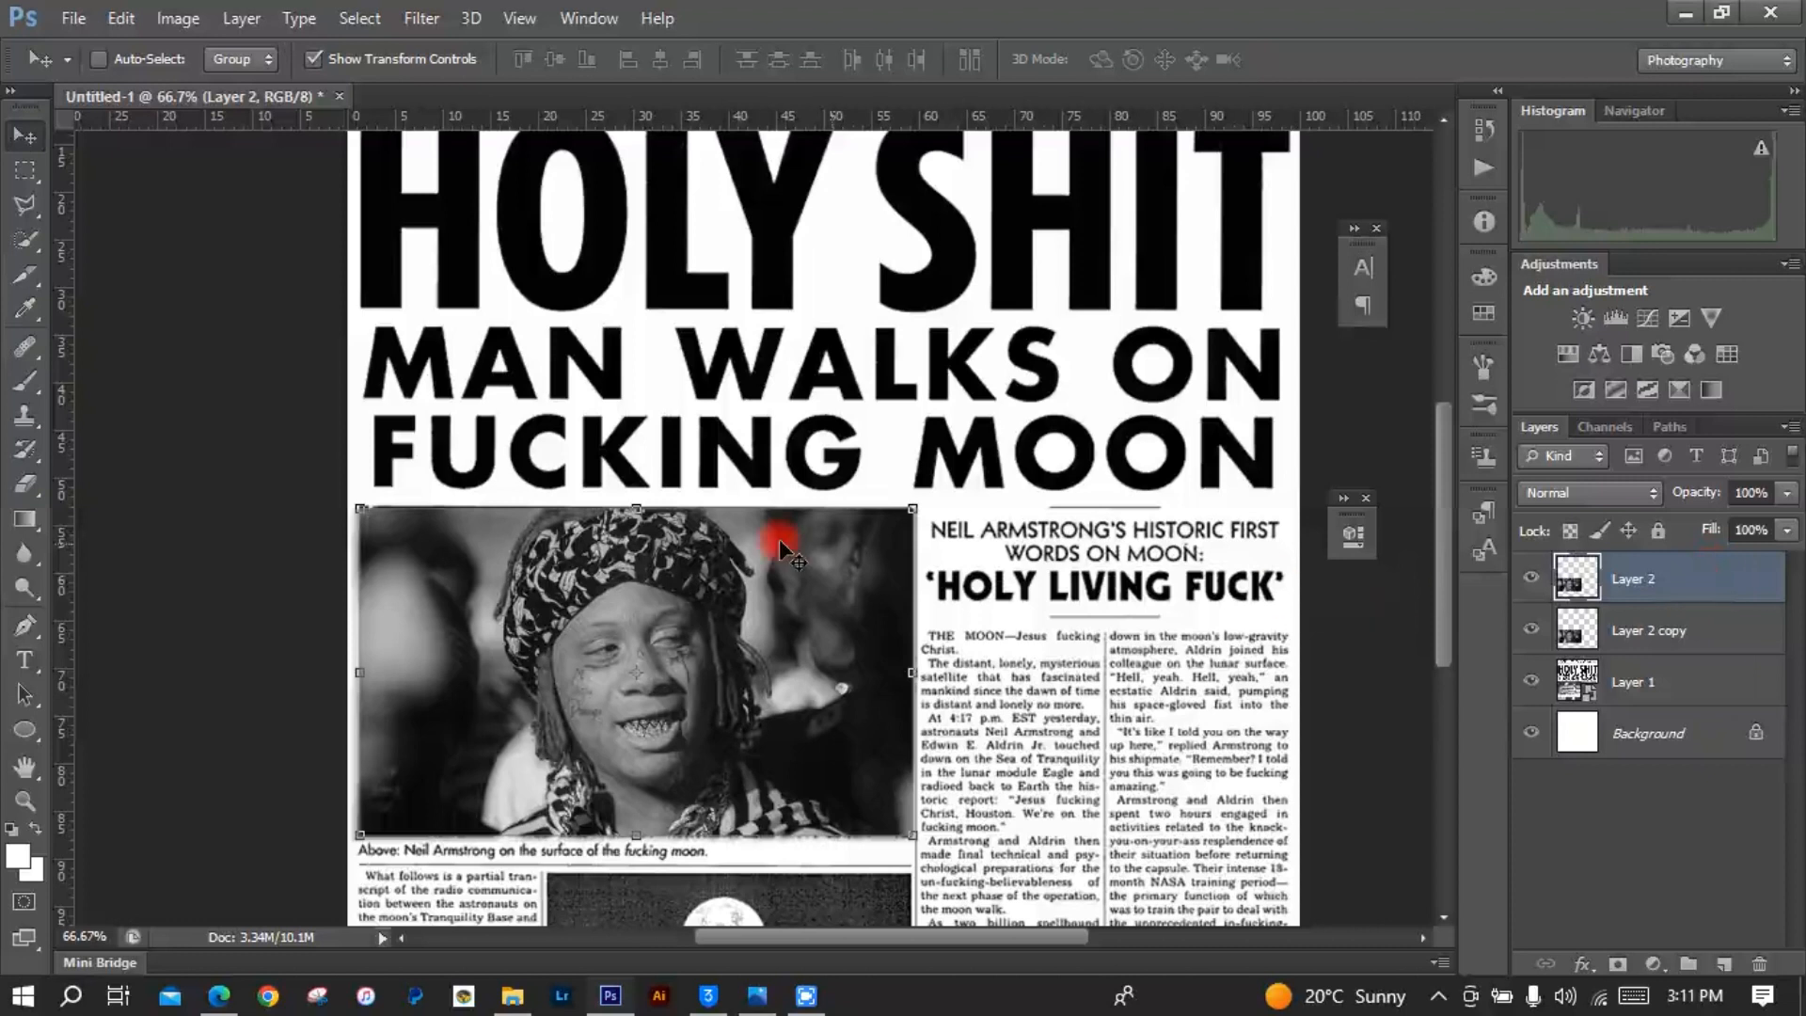
click(40, 488)
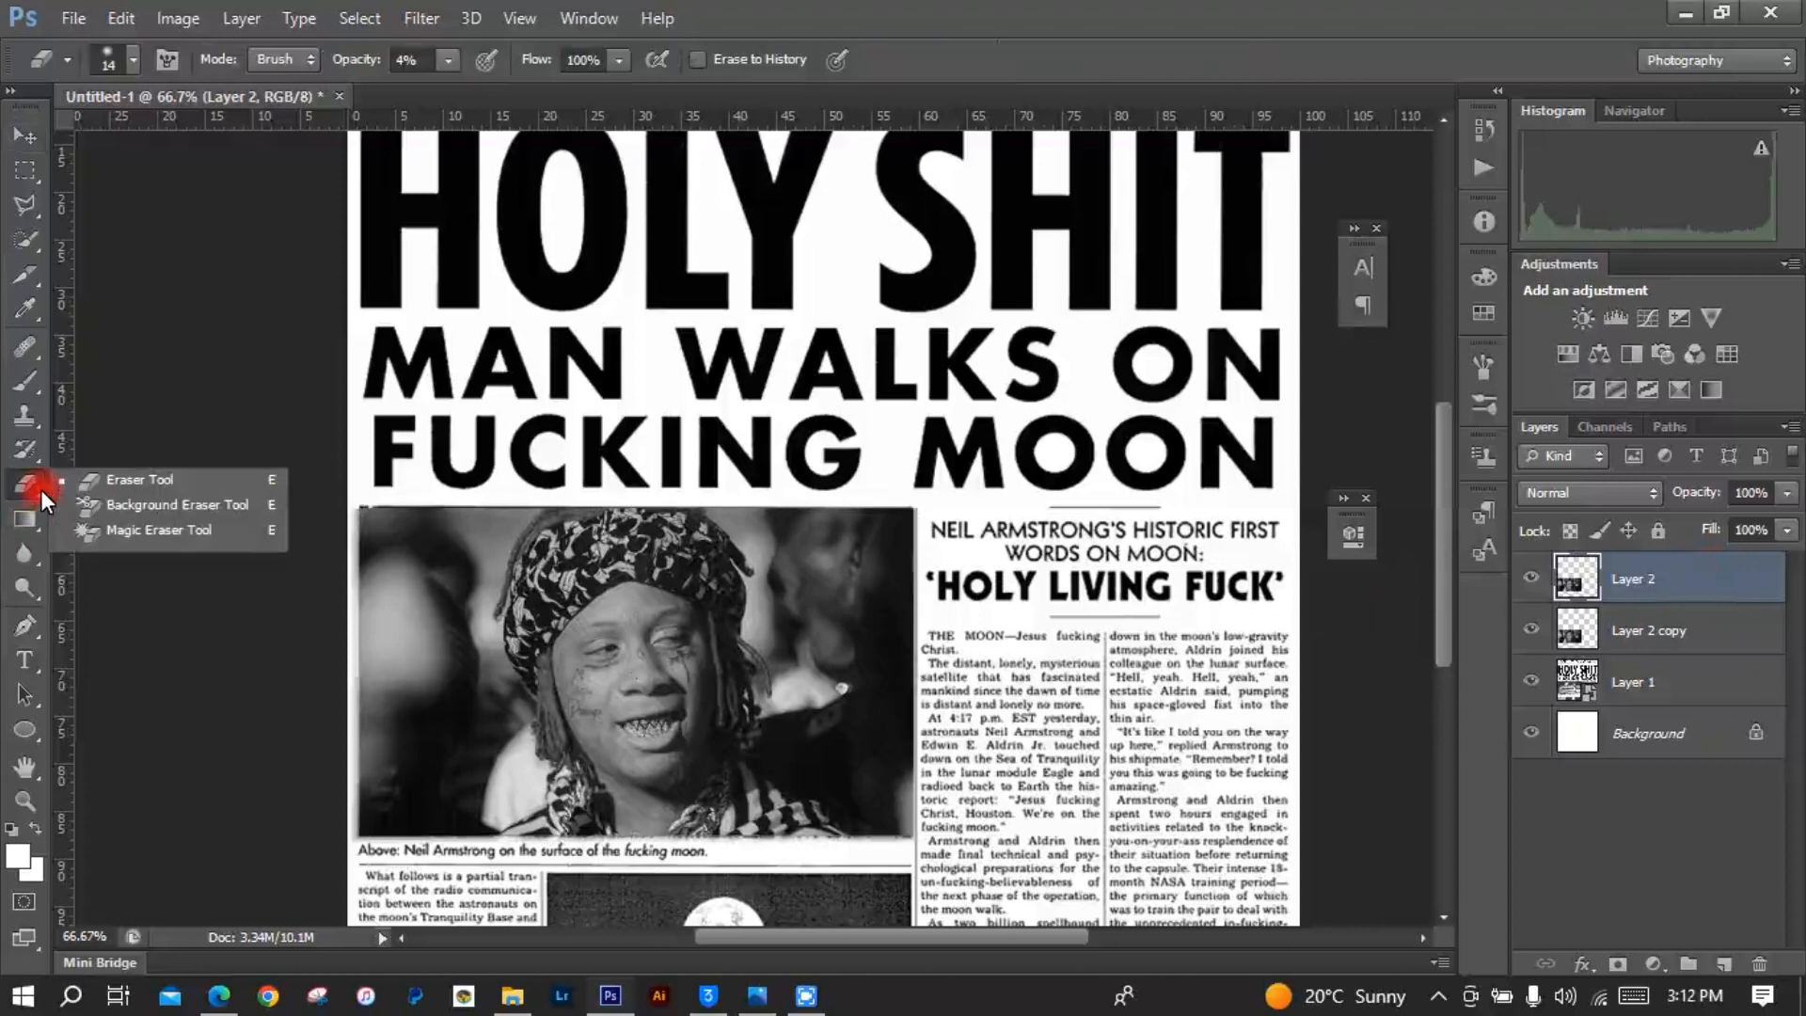
click(89, 479)
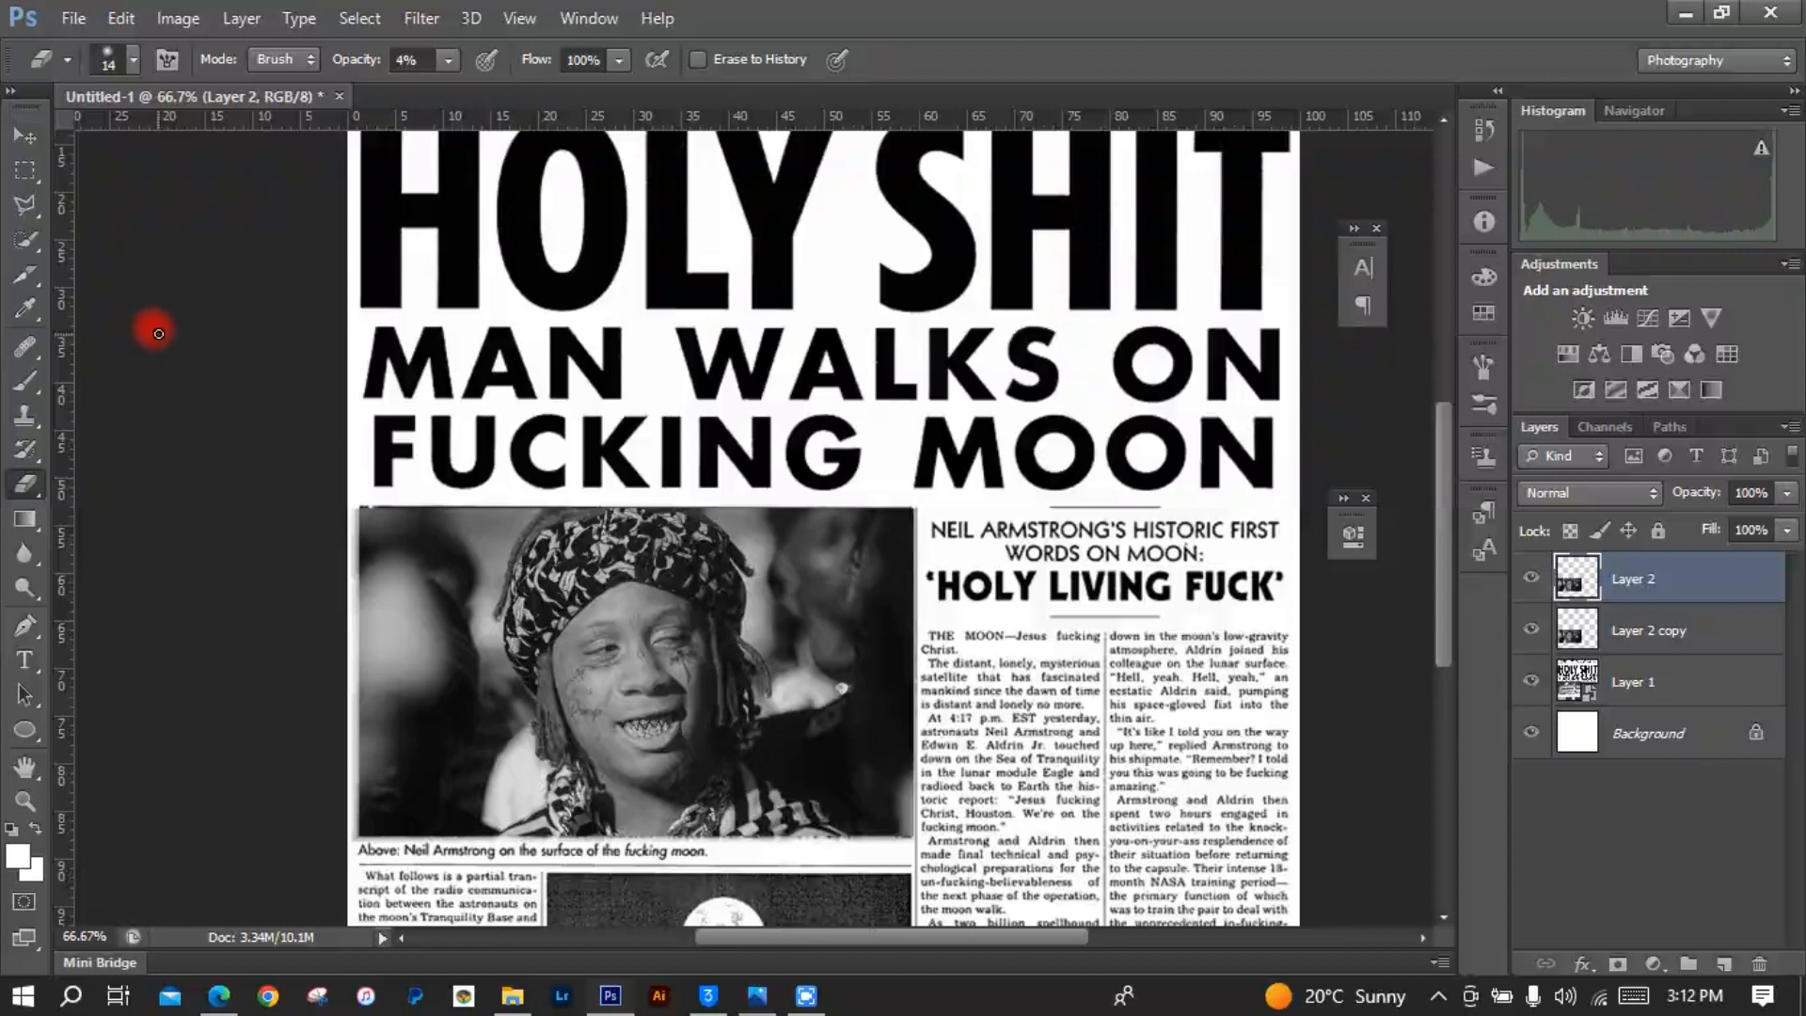
right_click(407, 598)
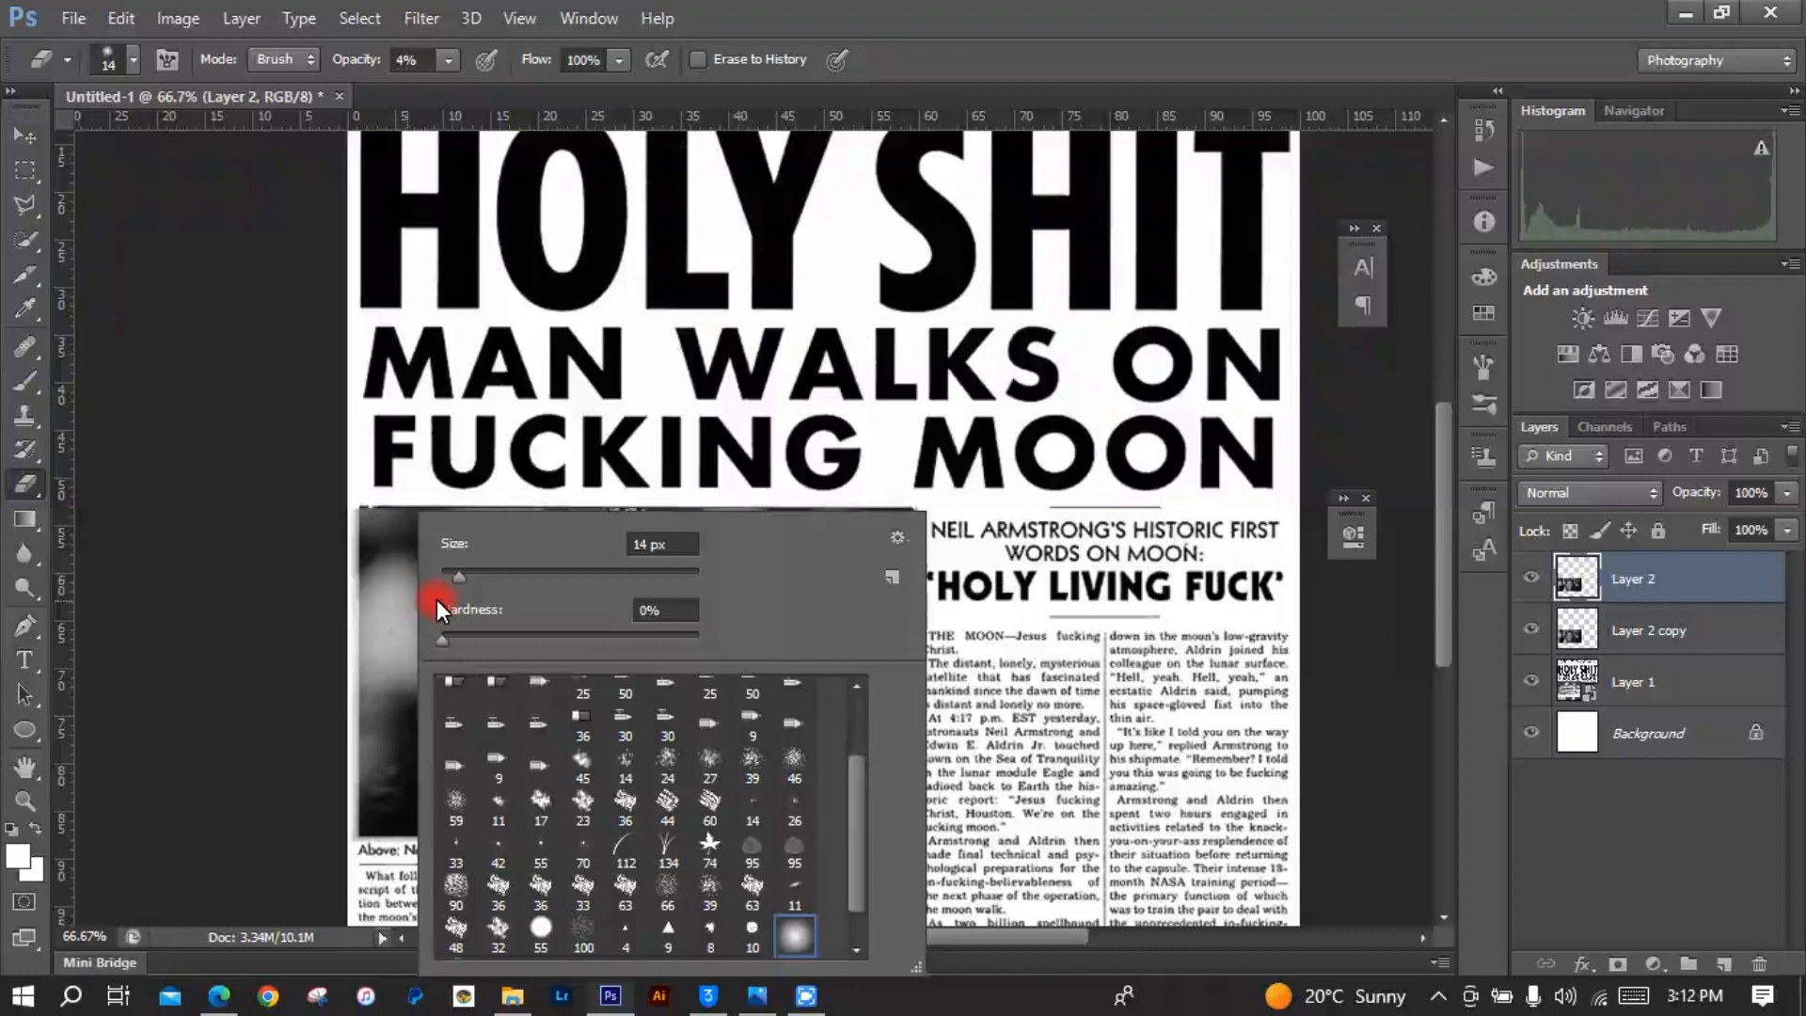
drag(459, 576, 482, 575)
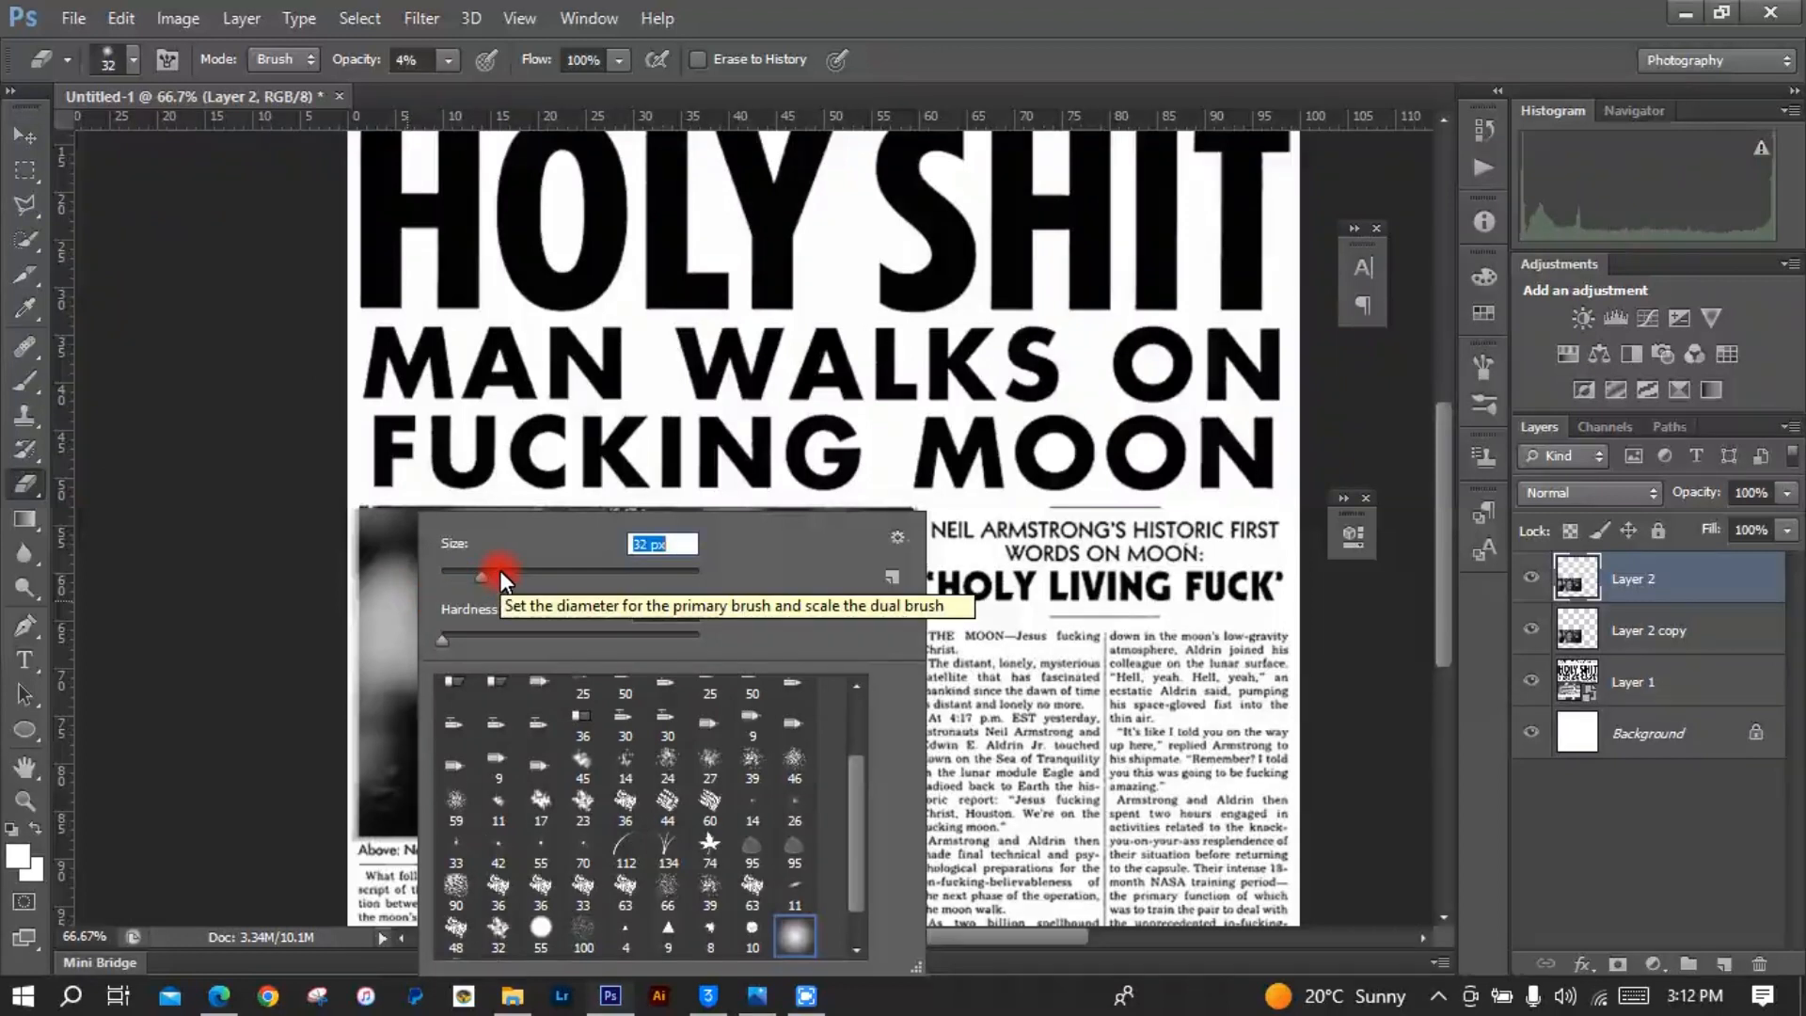
click(593, 577)
Step: Raise the Eraser opacity to 100% and erase the sharp portrait layer around the man's face, revealing the blurred surroundings
click(383, 693)
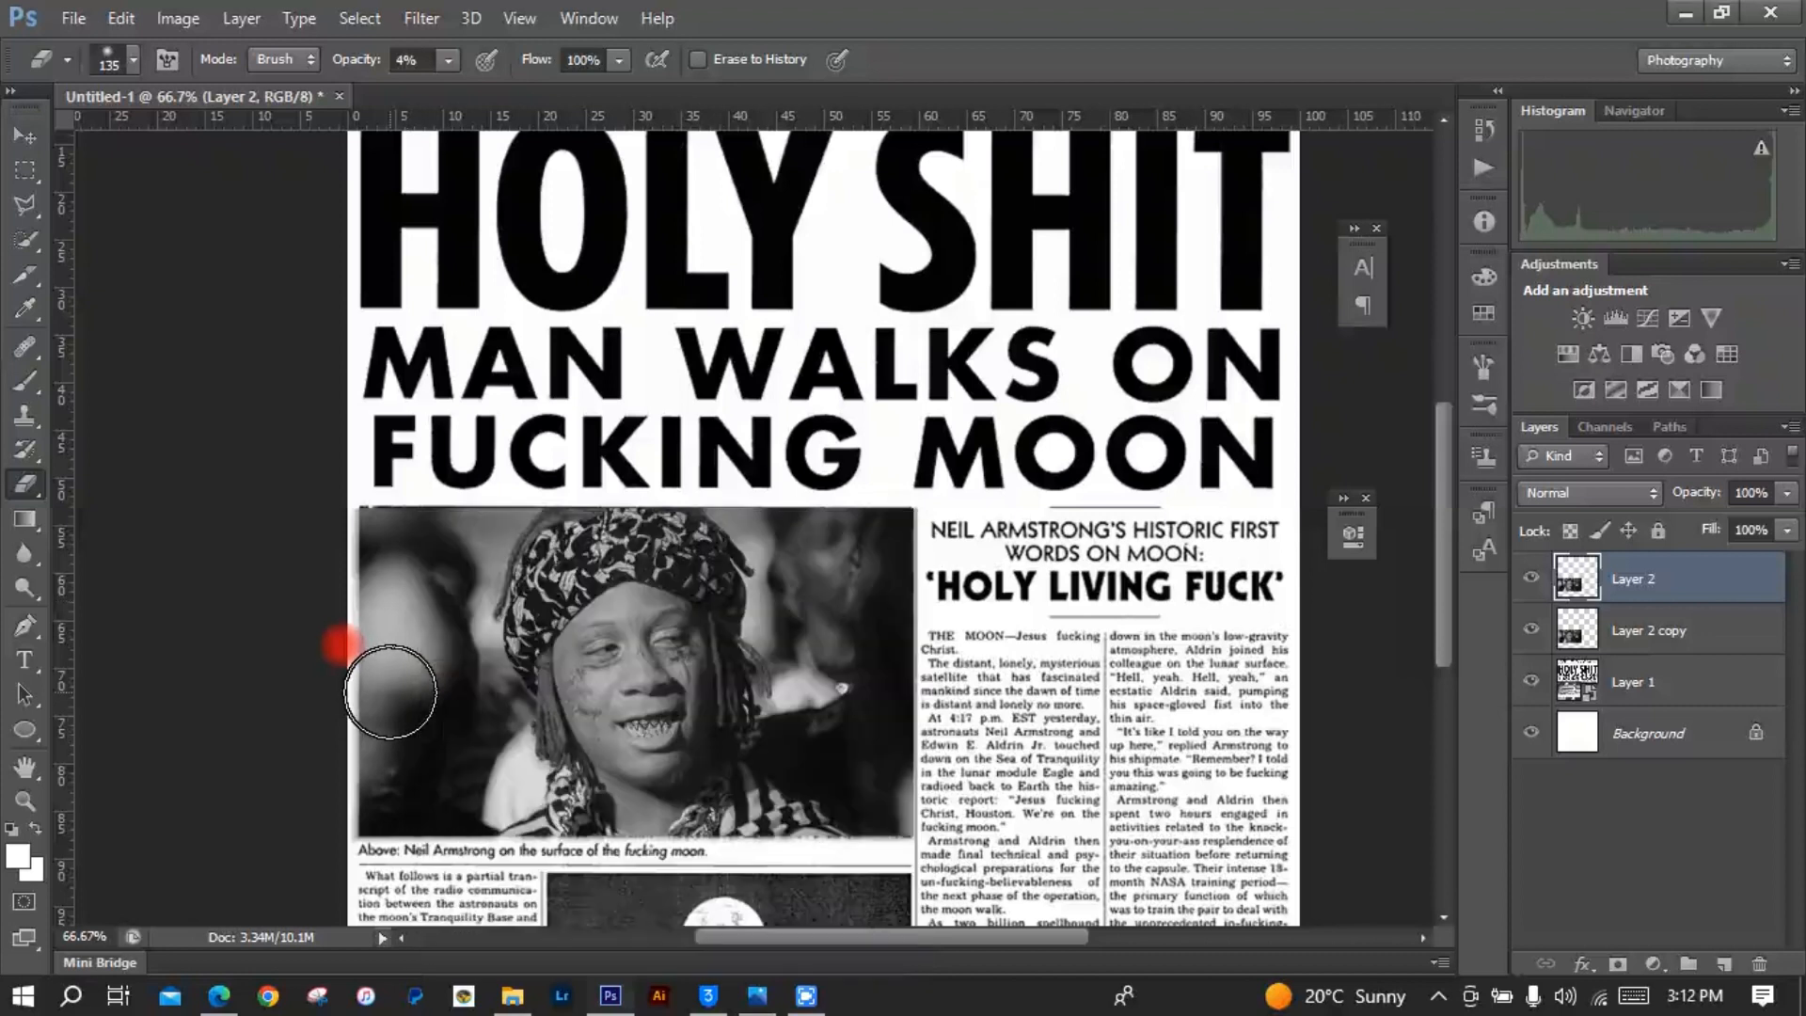
mouse_move(384, 607)
mouse_down()
mouse_move(351, 601)
mouse_move(404, 594)
mouse_move(445, 701)
mouse_up()
click(449, 62)
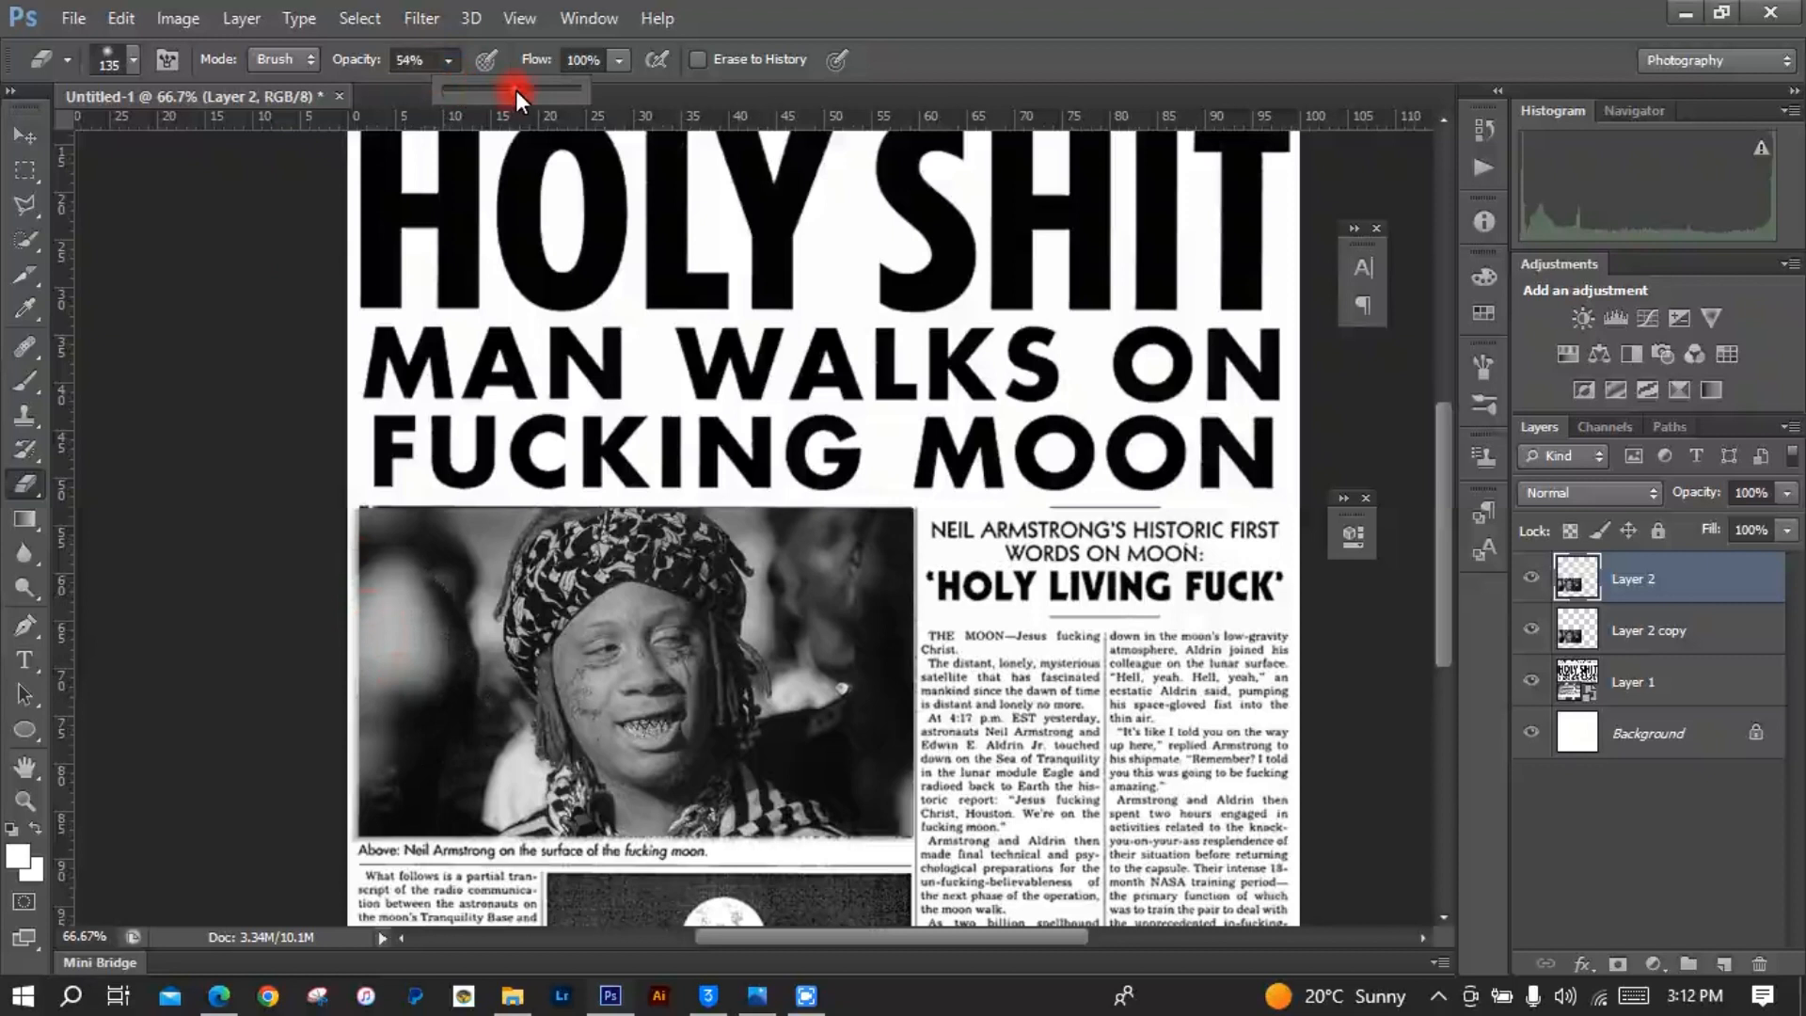
drag(515, 91, 598, 98)
click(414, 512)
mouse_move(477, 837)
mouse_down()
mouse_move(398, 620)
mouse_move(435, 764)
mouse_move(523, 774)
mouse_move(741, 865)
mouse_move(853, 734)
mouse_move(825, 535)
mouse_move(801, 700)
mouse_move(712, 560)
mouse_move(503, 535)
mouse_move(443, 562)
mouse_move(531, 748)
mouse_move(856, 822)
mouse_move(865, 674)
mouse_move(912, 803)
mouse_move(681, 854)
mouse_move(341, 783)
mouse_move(345, 532)
mouse_move(529, 512)
mouse_move(466, 696)
mouse_move(508, 604)
mouse_move(649, 551)
mouse_move(900, 544)
mouse_move(553, 649)
mouse_up()
shift+click(1693, 635)
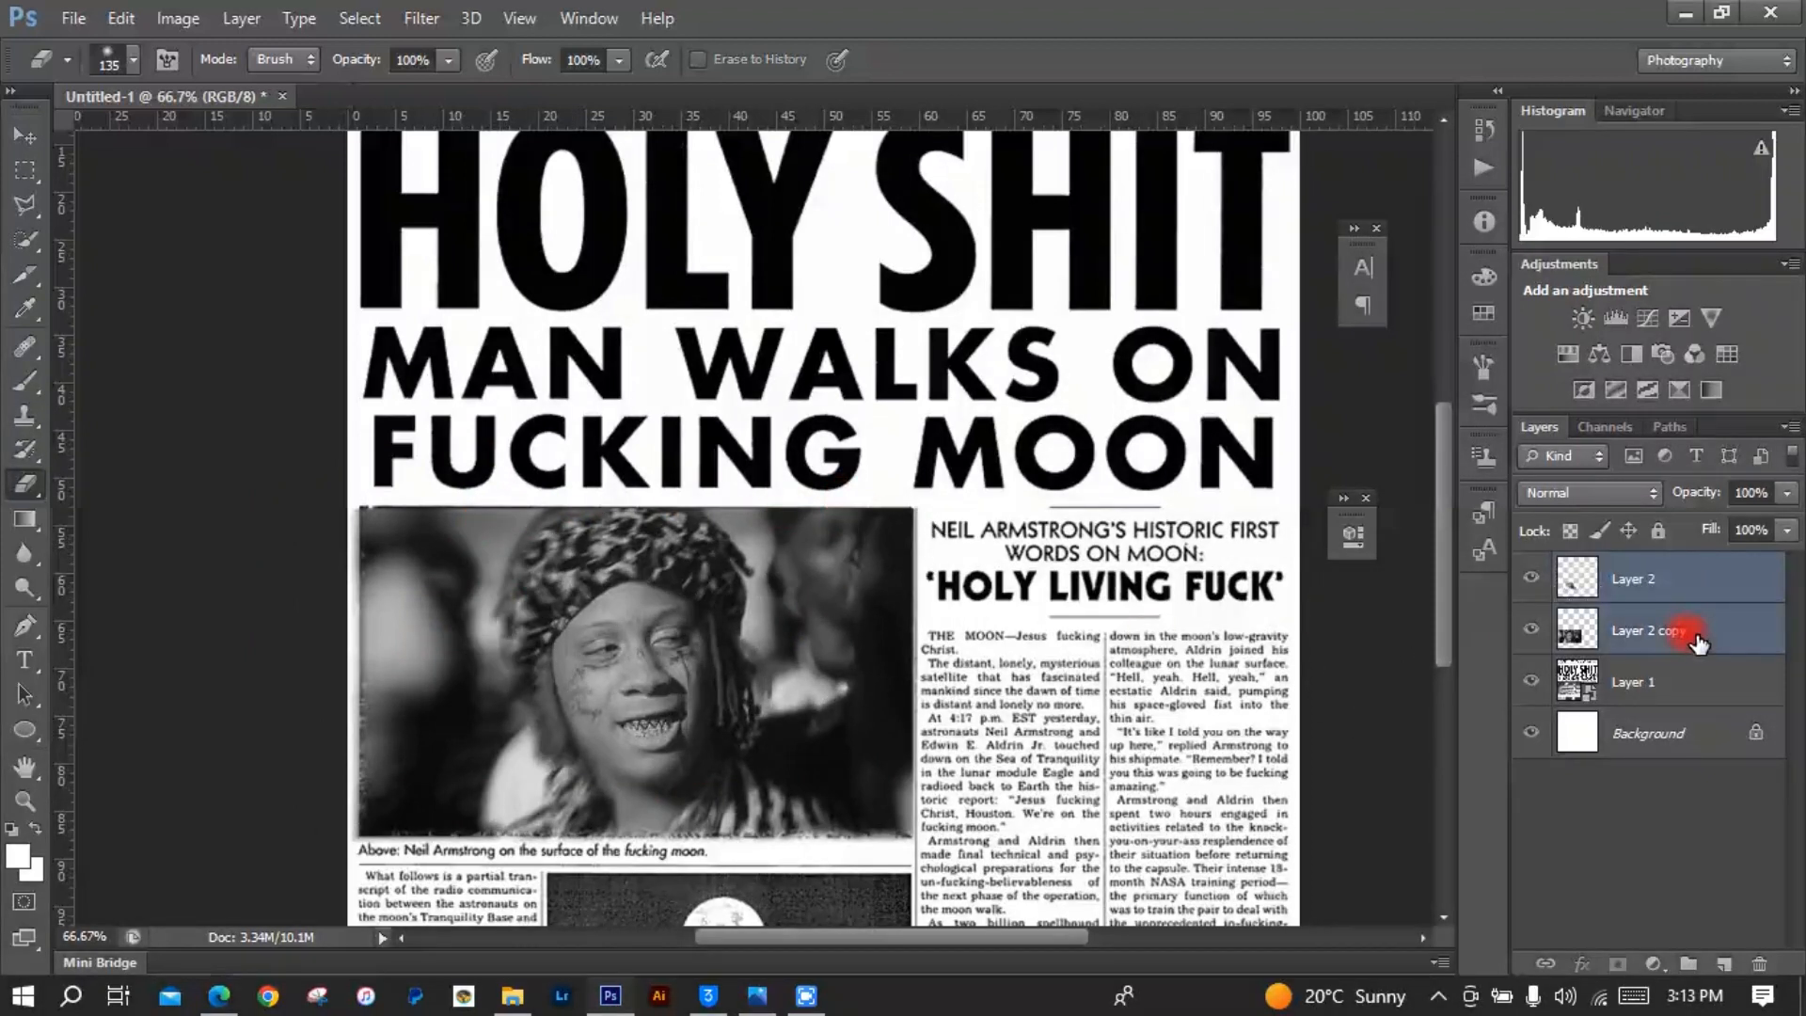
right_click(1586, 682)
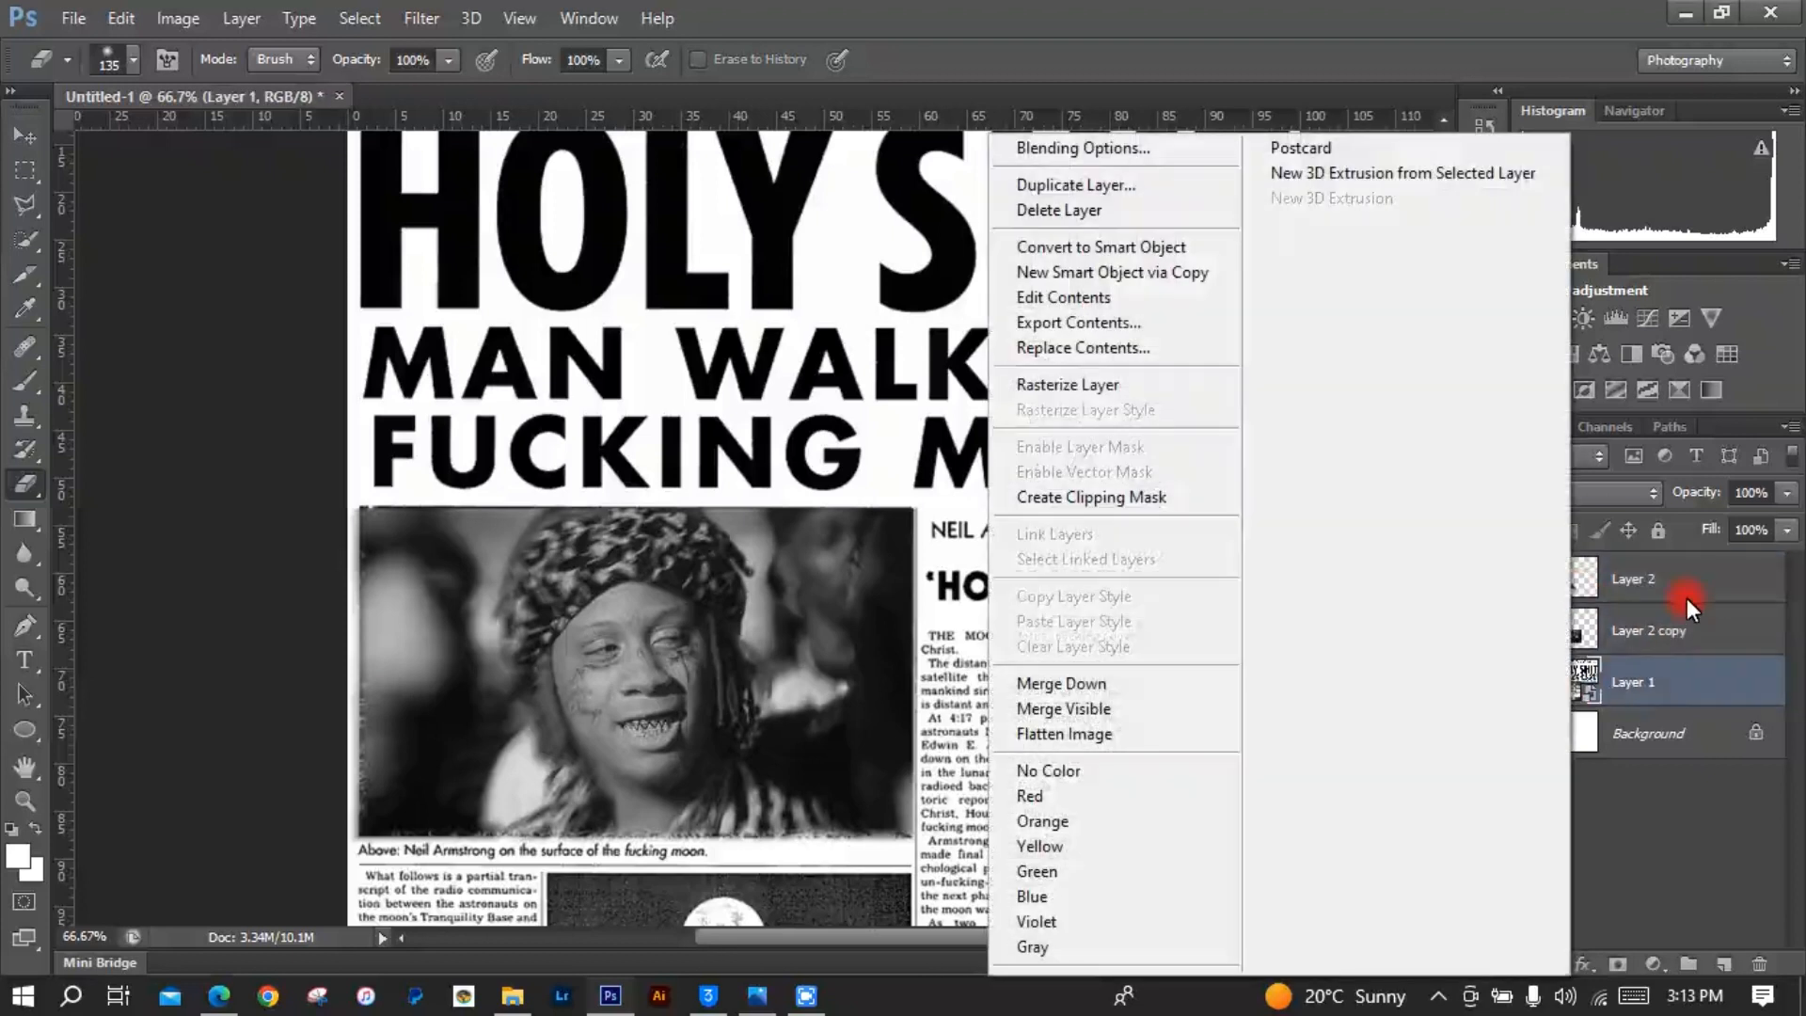
click(1686, 607)
Step: Merge Layer 2 and Layer 2 copy into a single portrait layer
click(1693, 631)
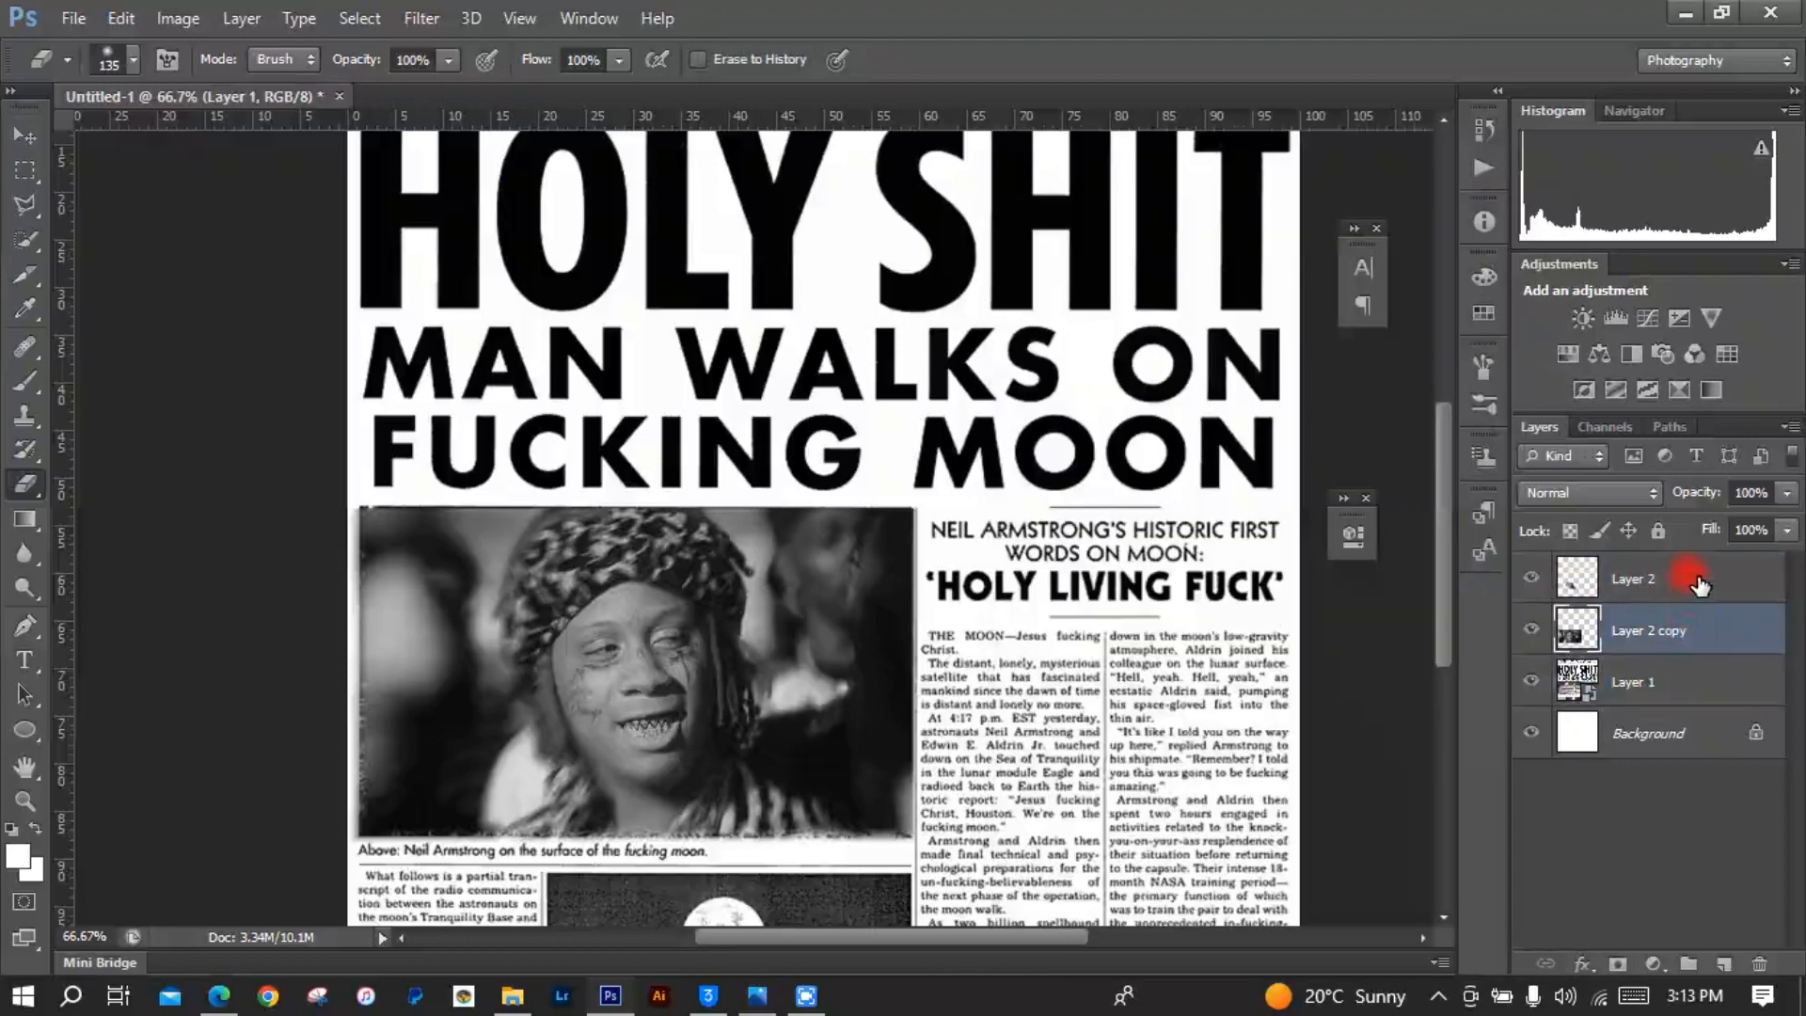
double_click(1656, 628)
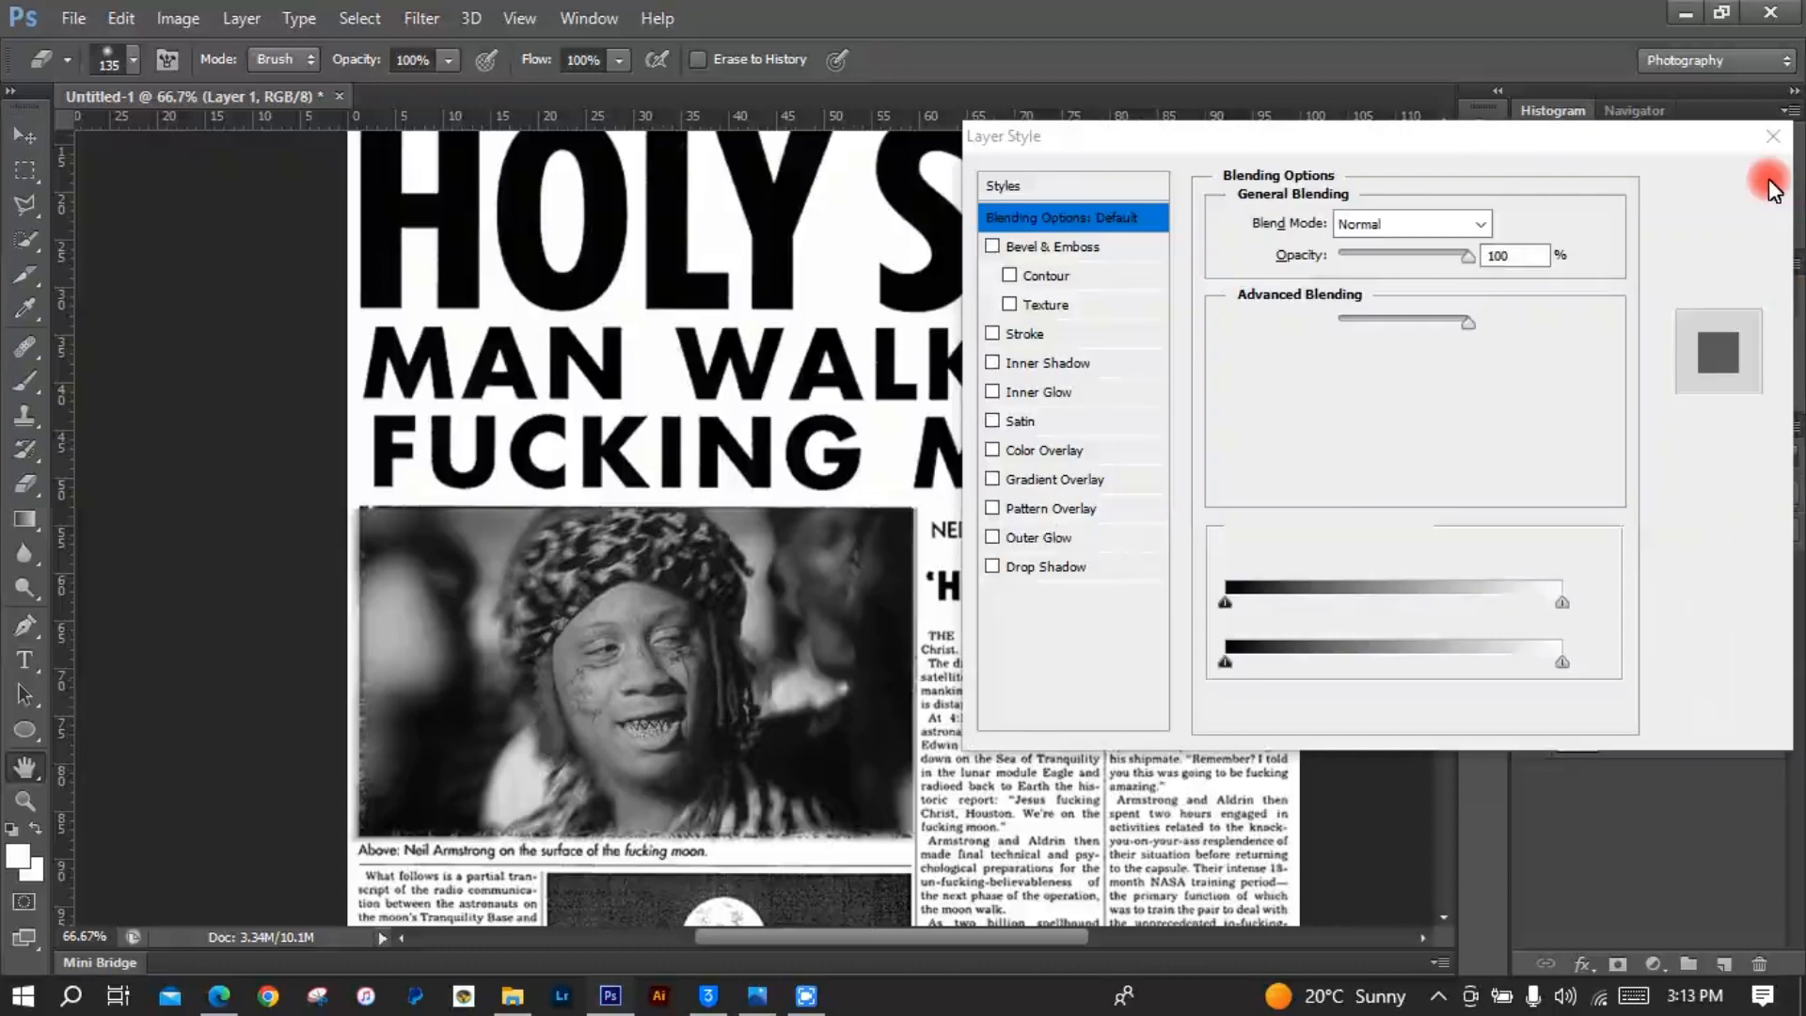
click(1770, 142)
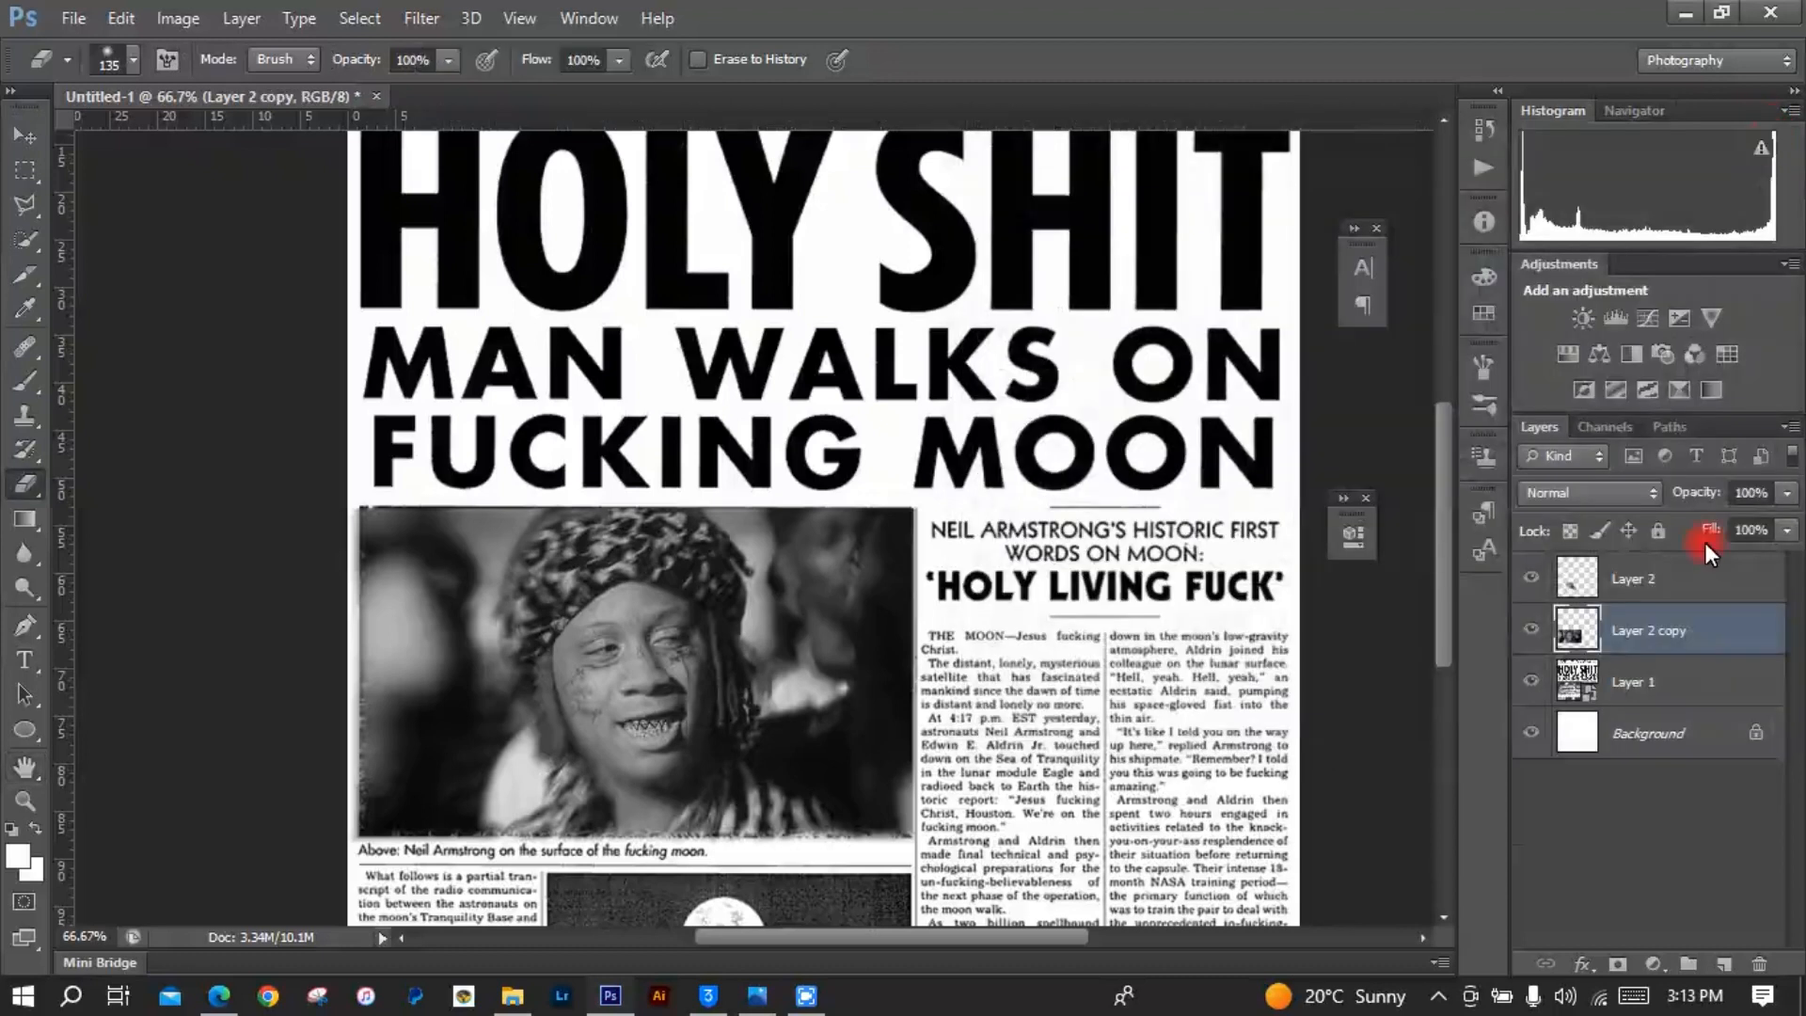
ctrl+click(1678, 581)
right_click(1679, 579)
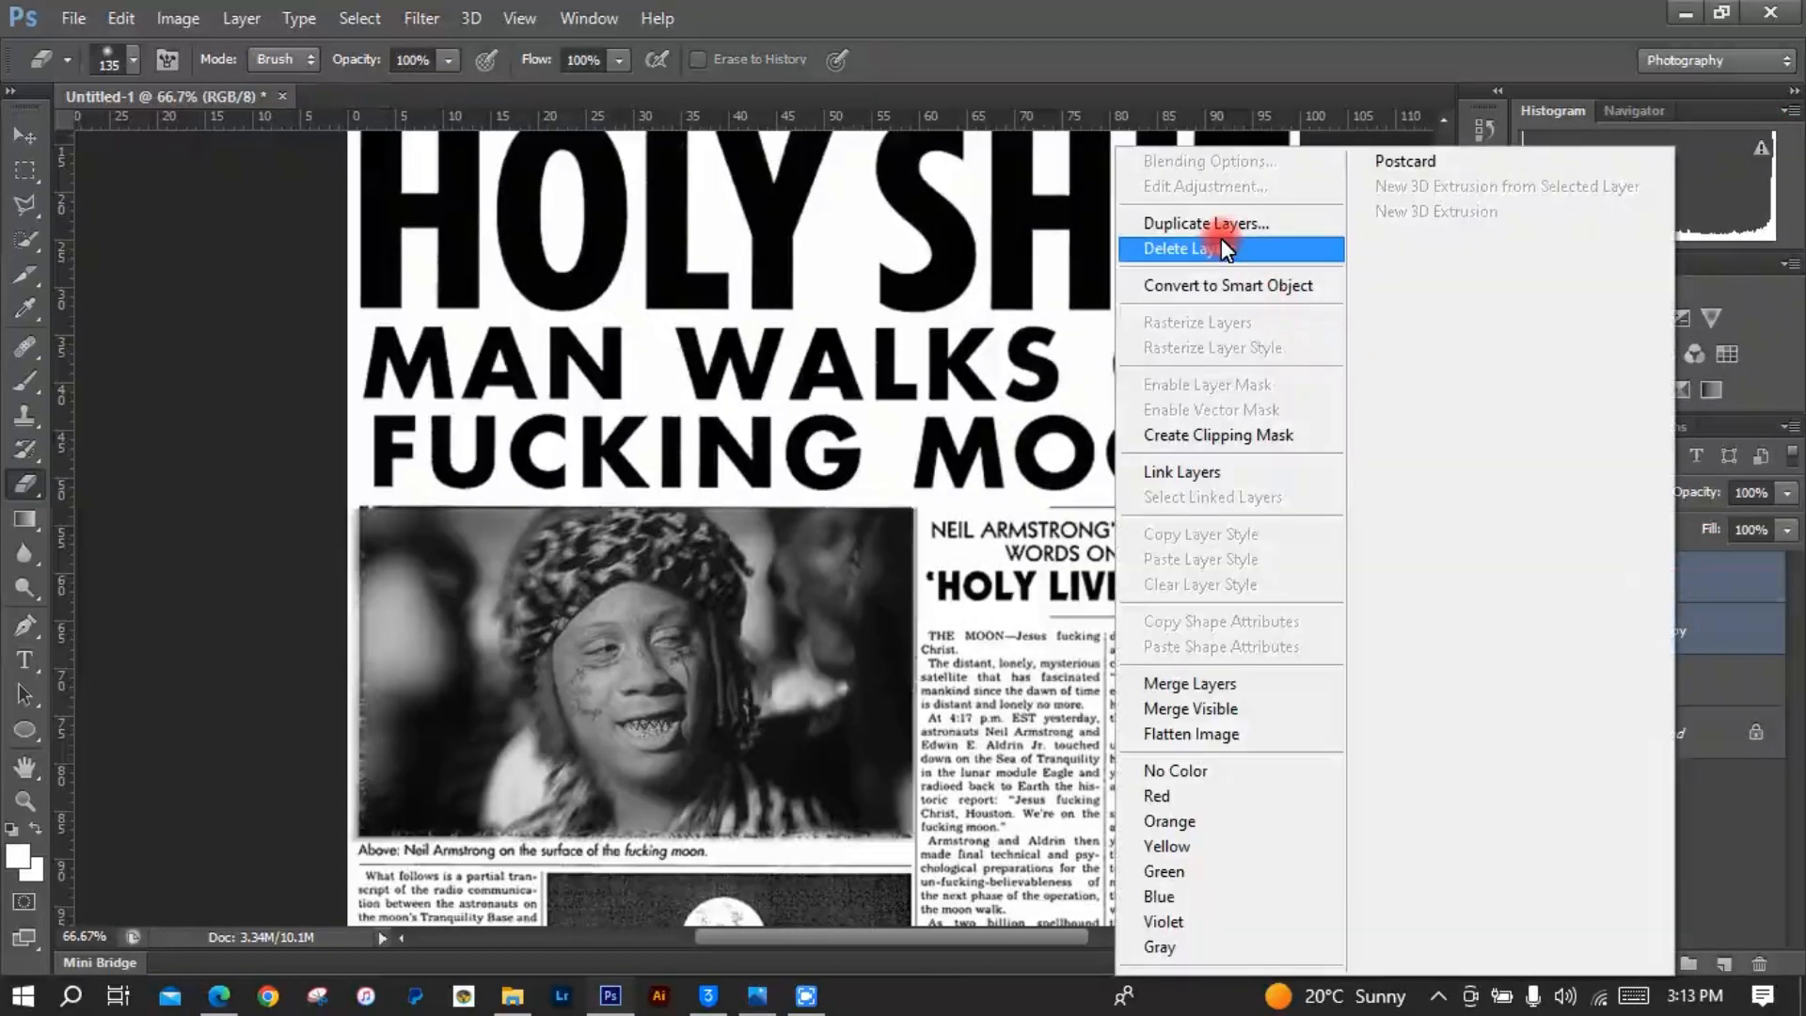
click(1215, 683)
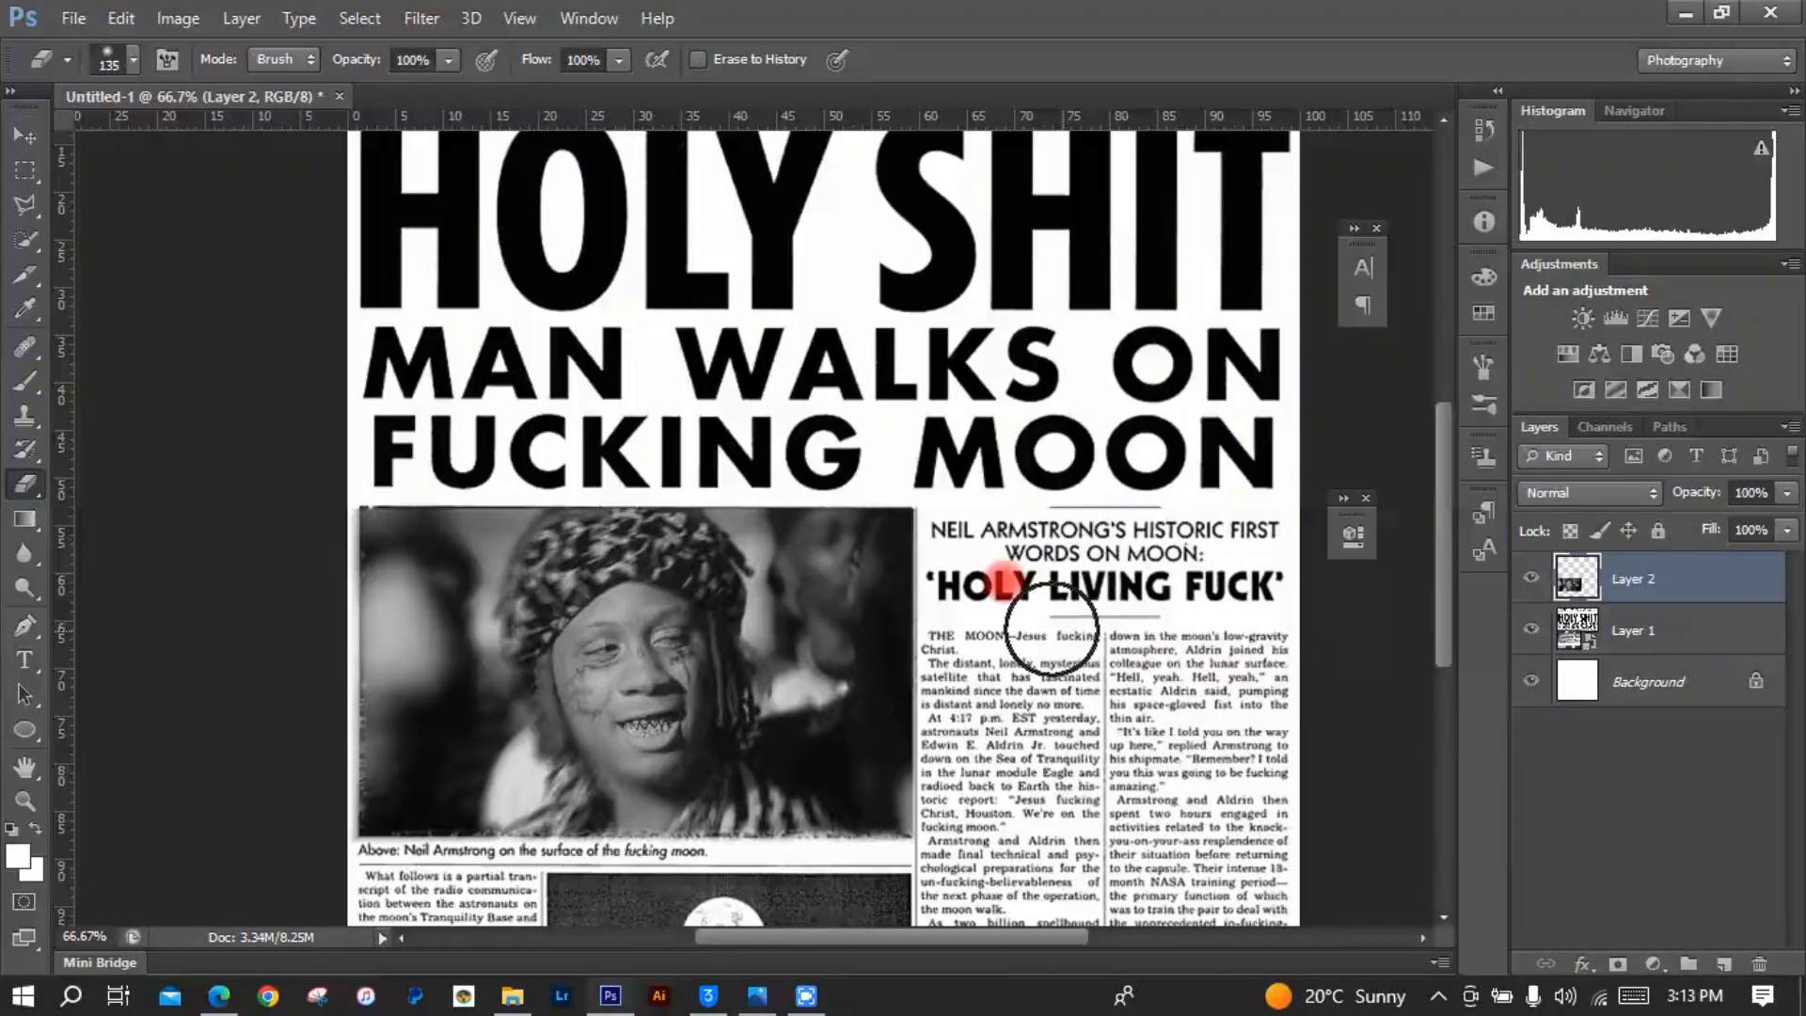
Step: Add Gaussian noise of about 11.86% to the merged portrait layer
click(23, 136)
click(151, 267)
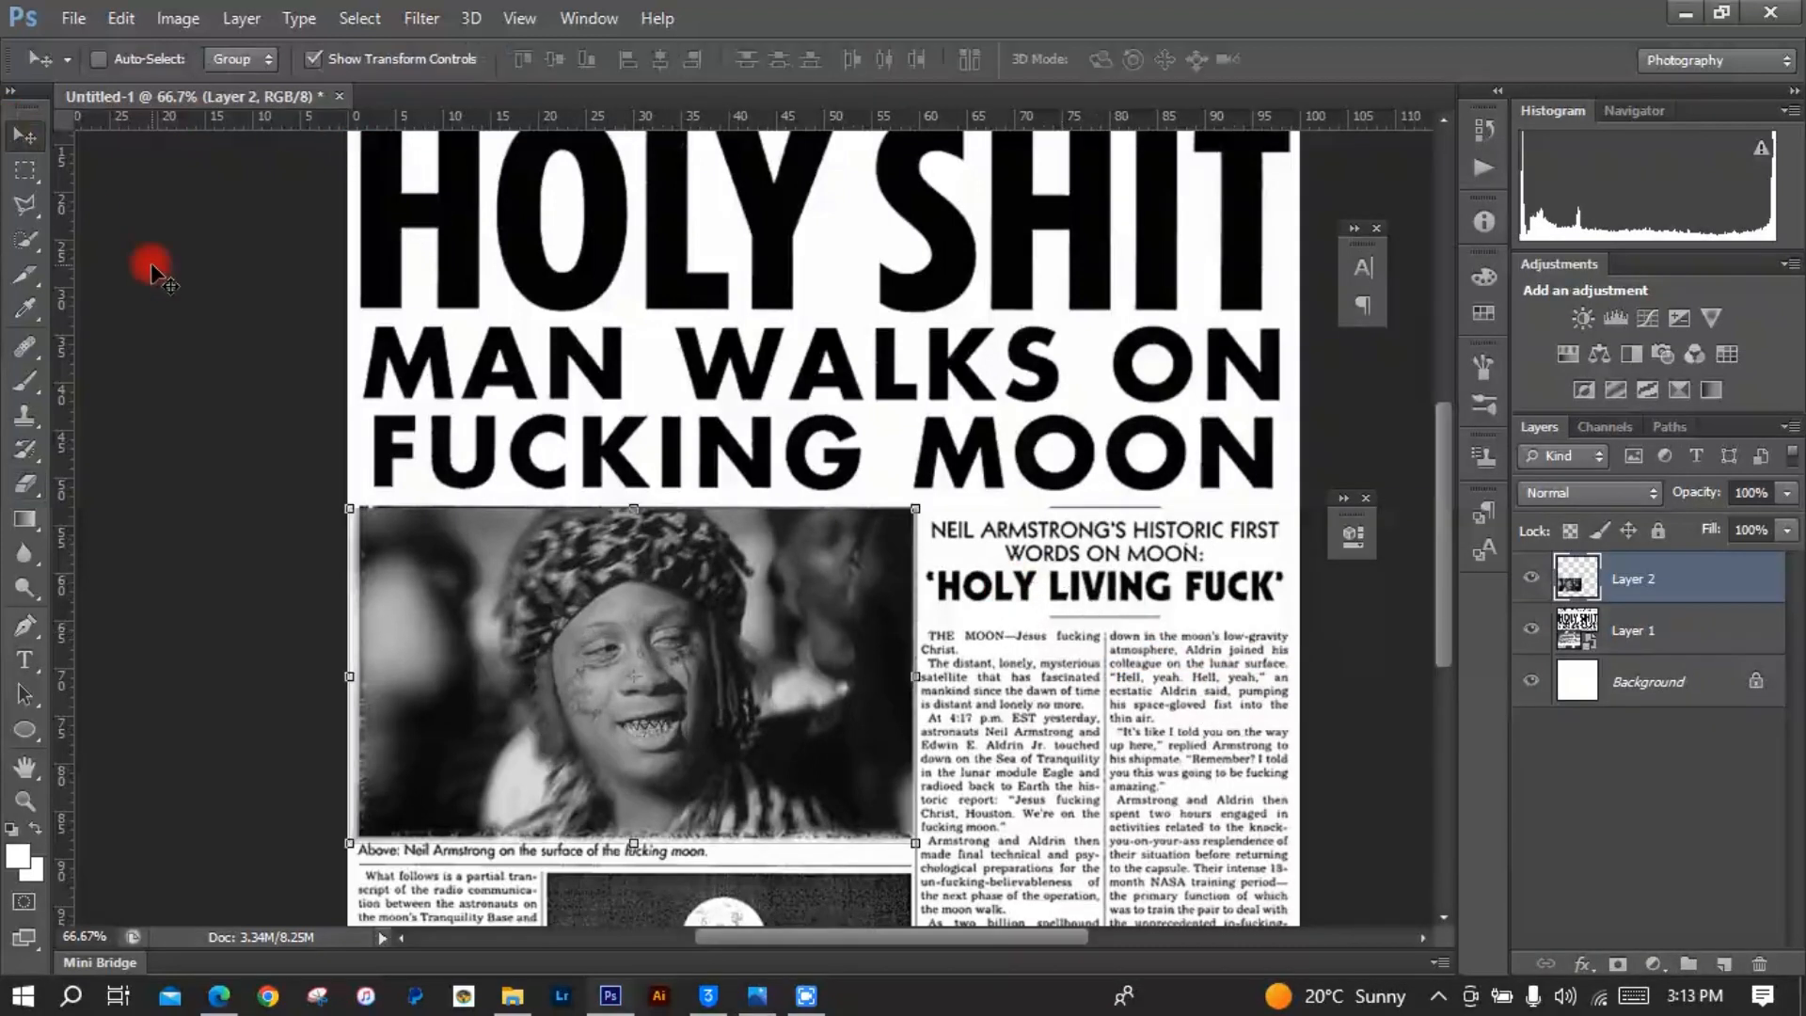
click(422, 19)
mouse_move(467, 423)
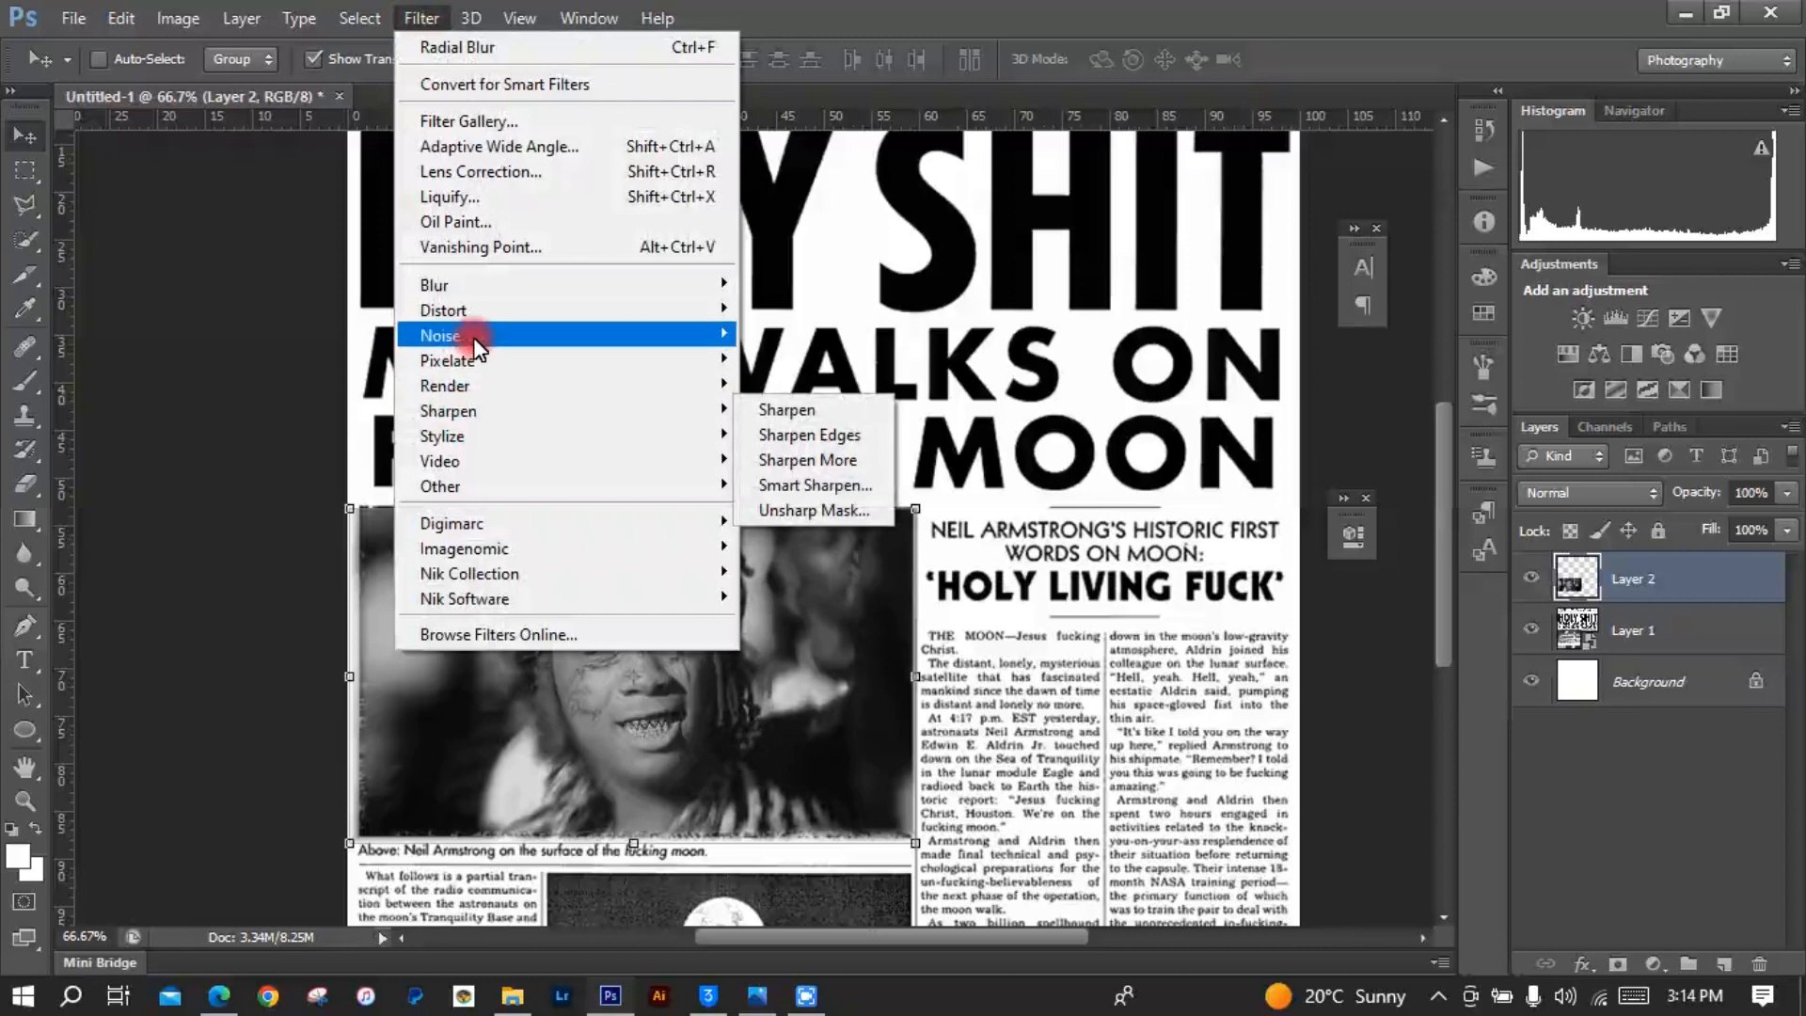
mouse_move(477, 346)
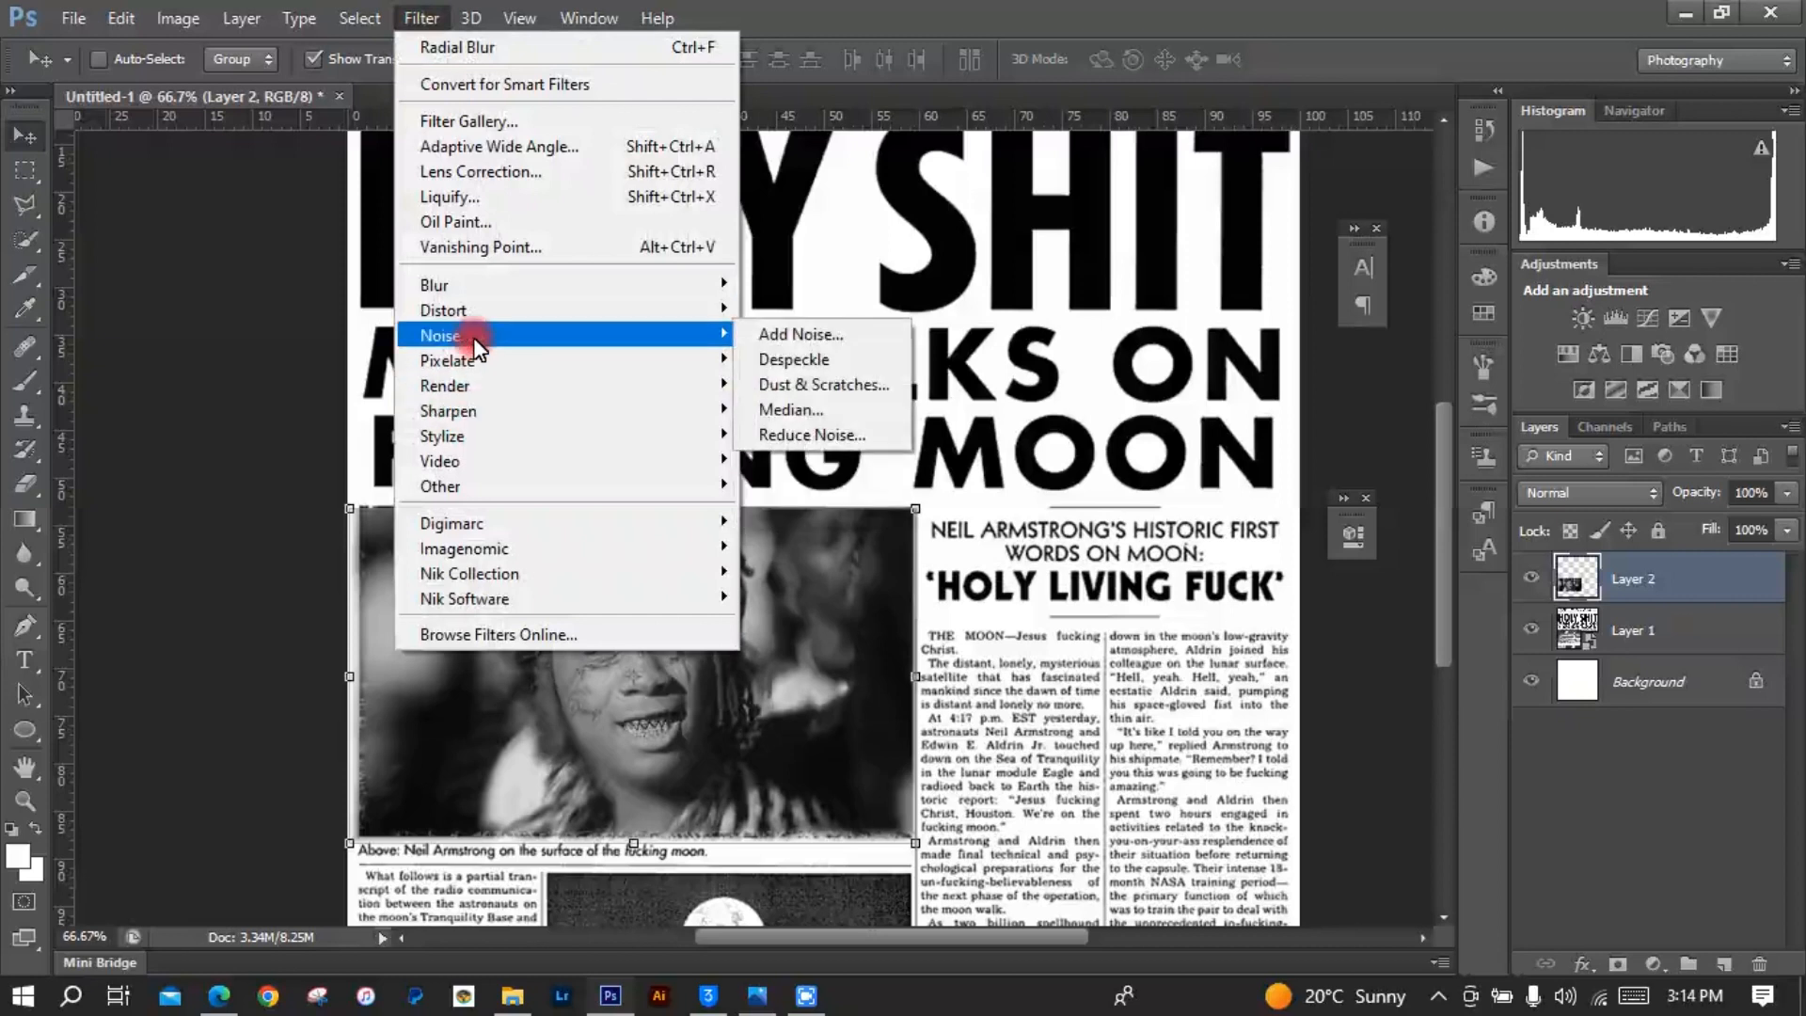
click(782, 334)
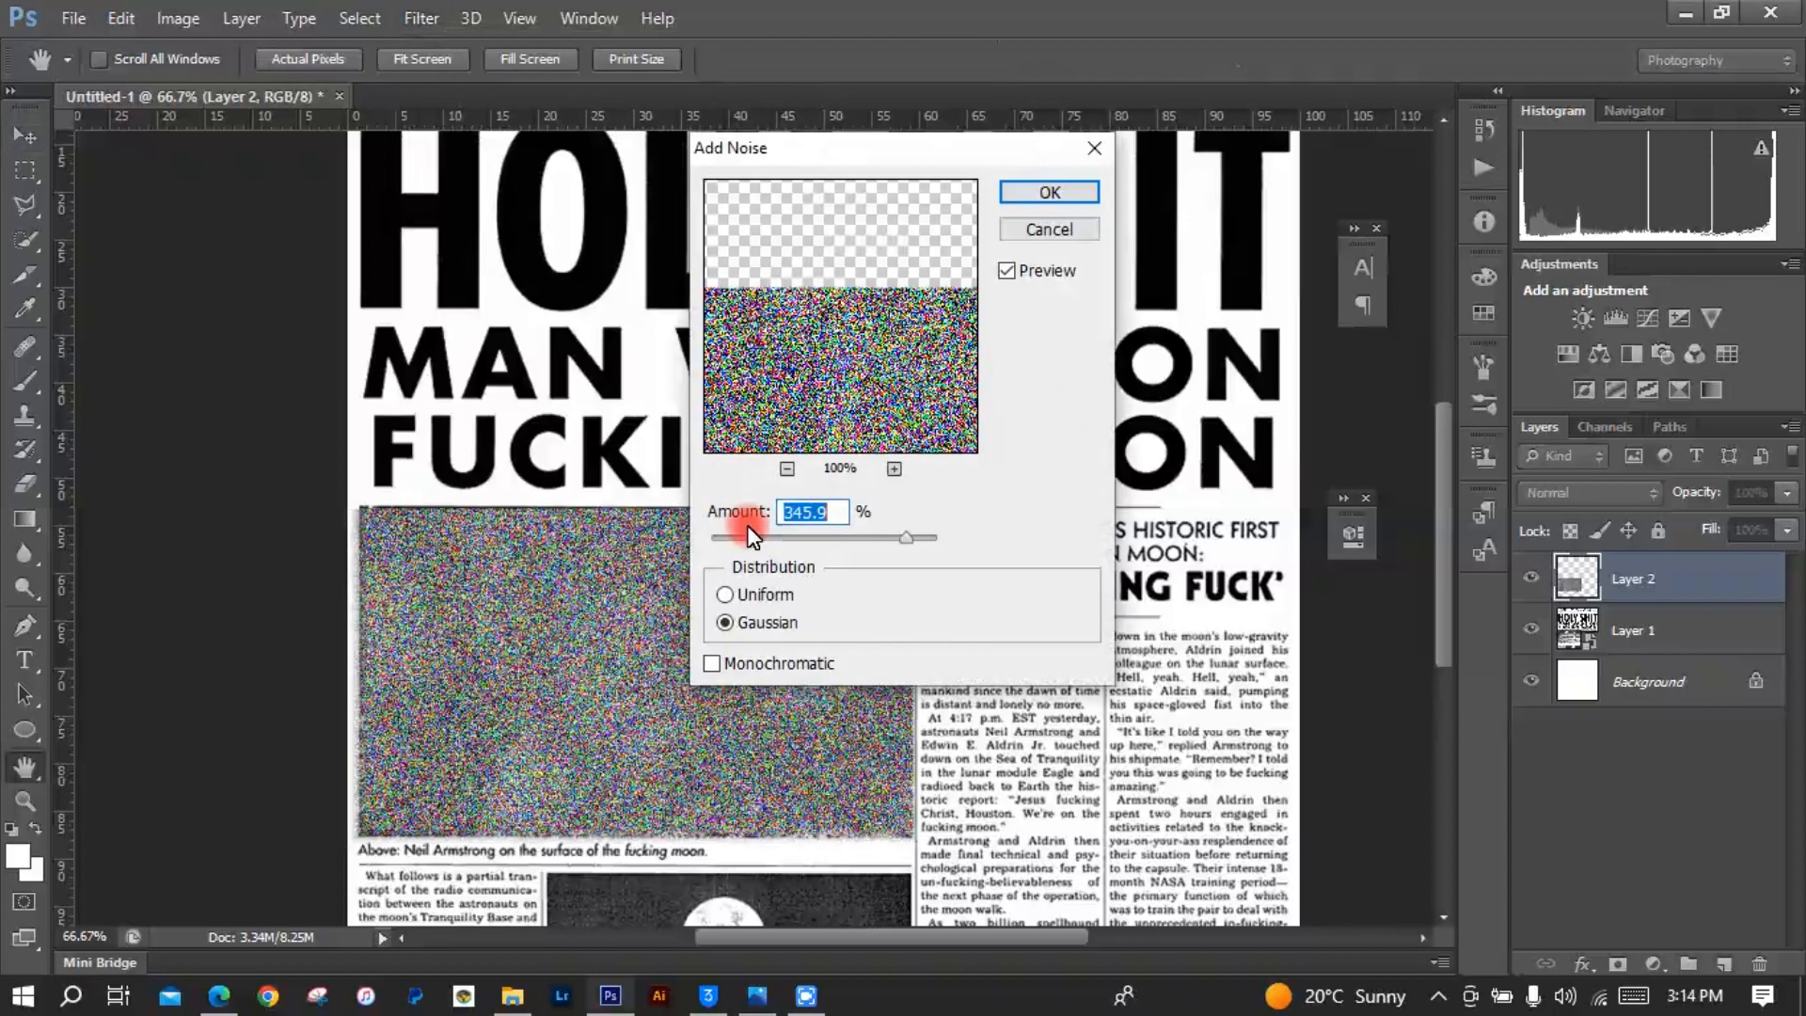
drag(762, 544, 718, 538)
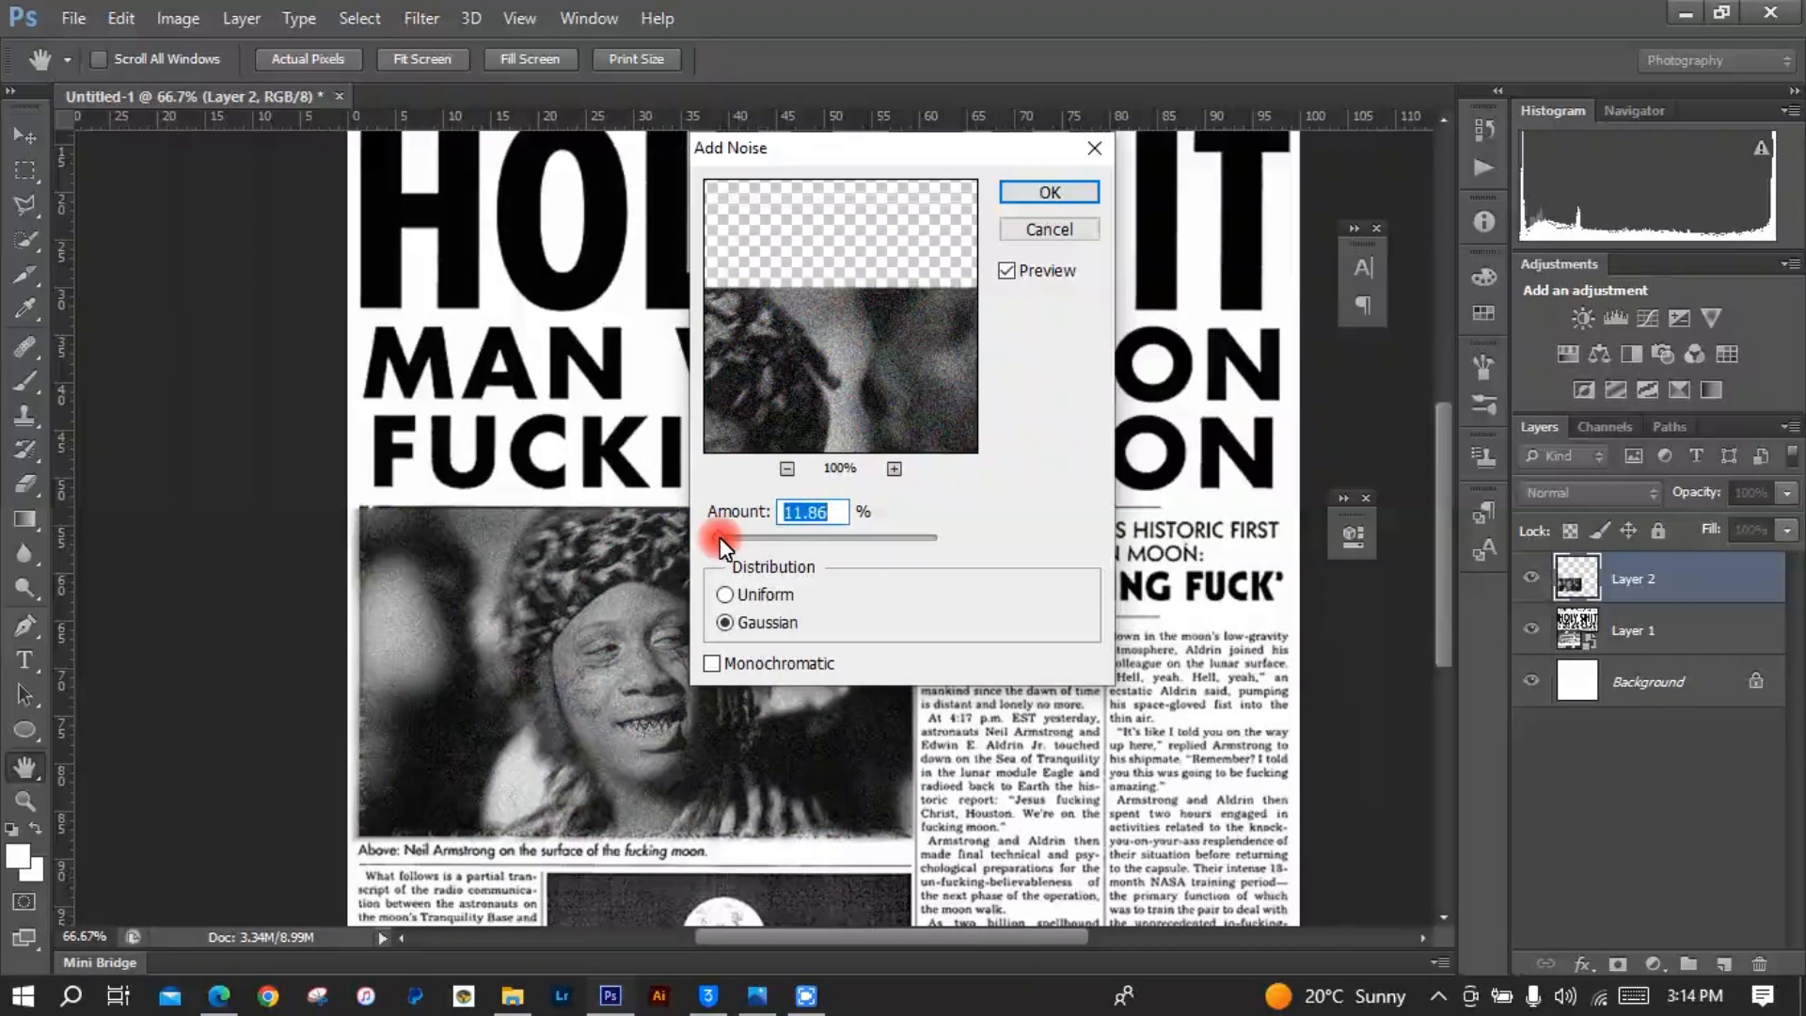
click(1063, 192)
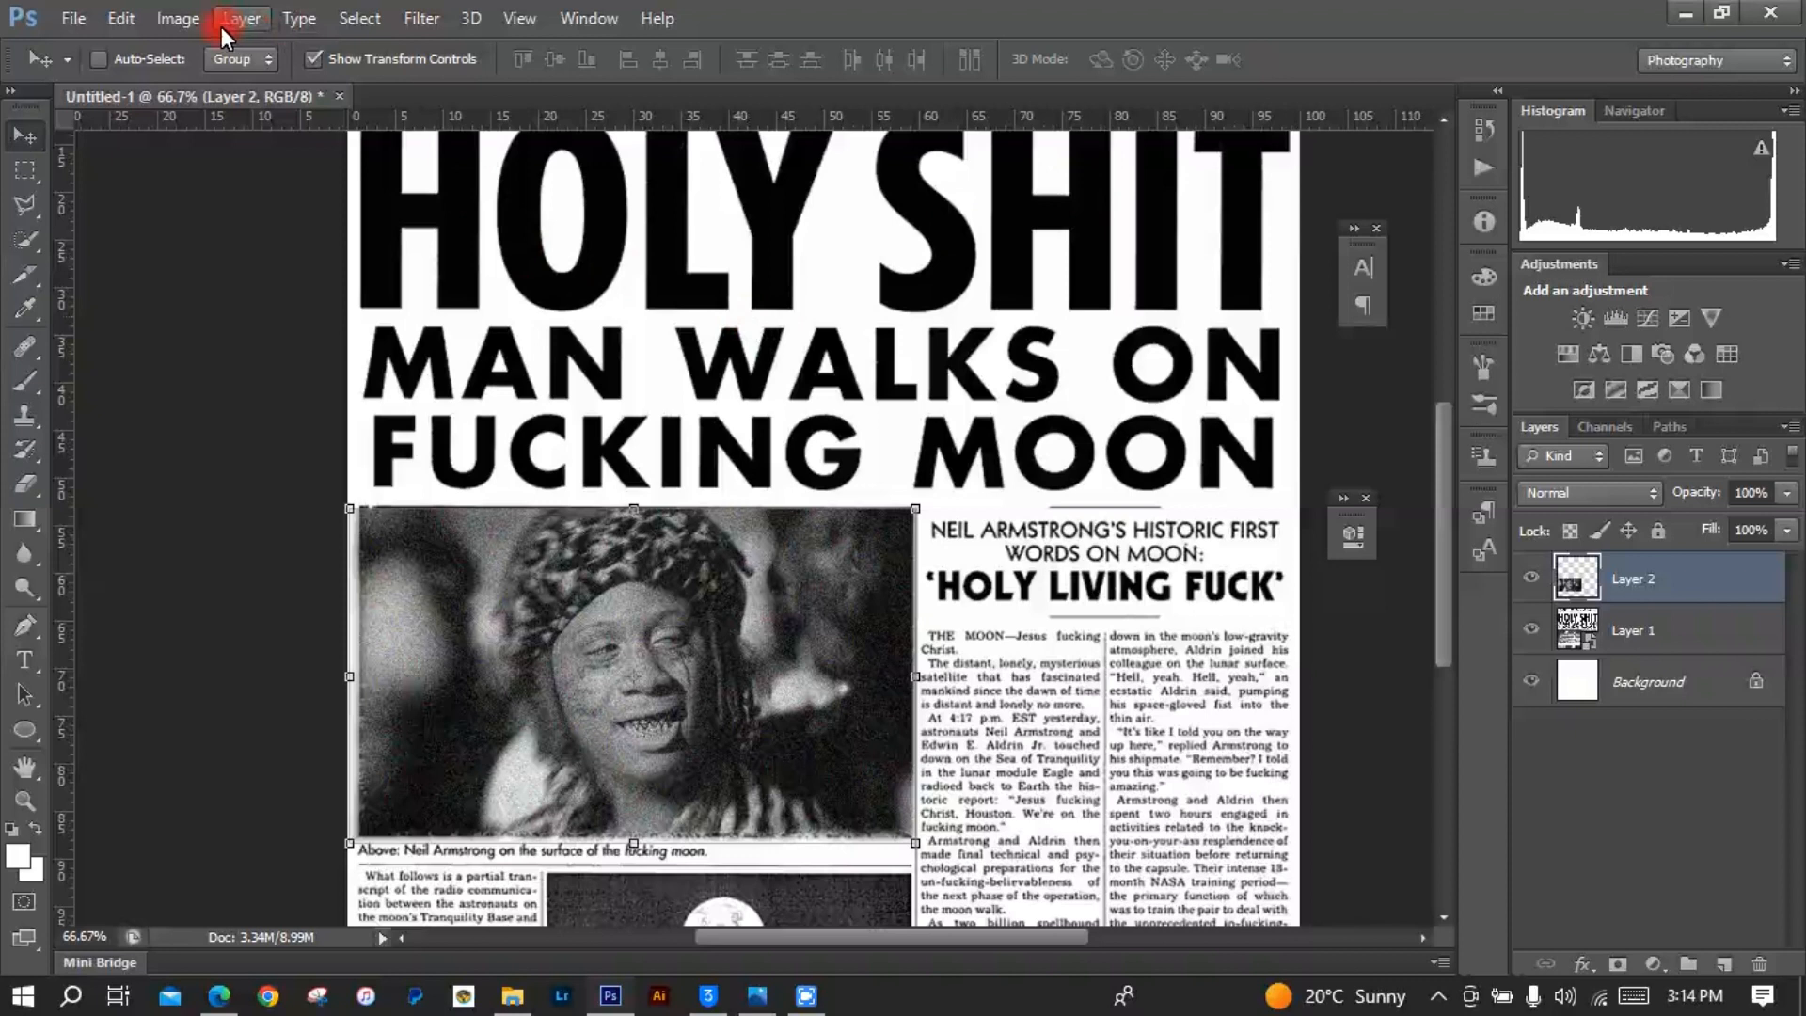
Step: Apply the Film Grain filter to the portrait with Grain 2, Highlight Area 0 and Intensity 10
click(415, 18)
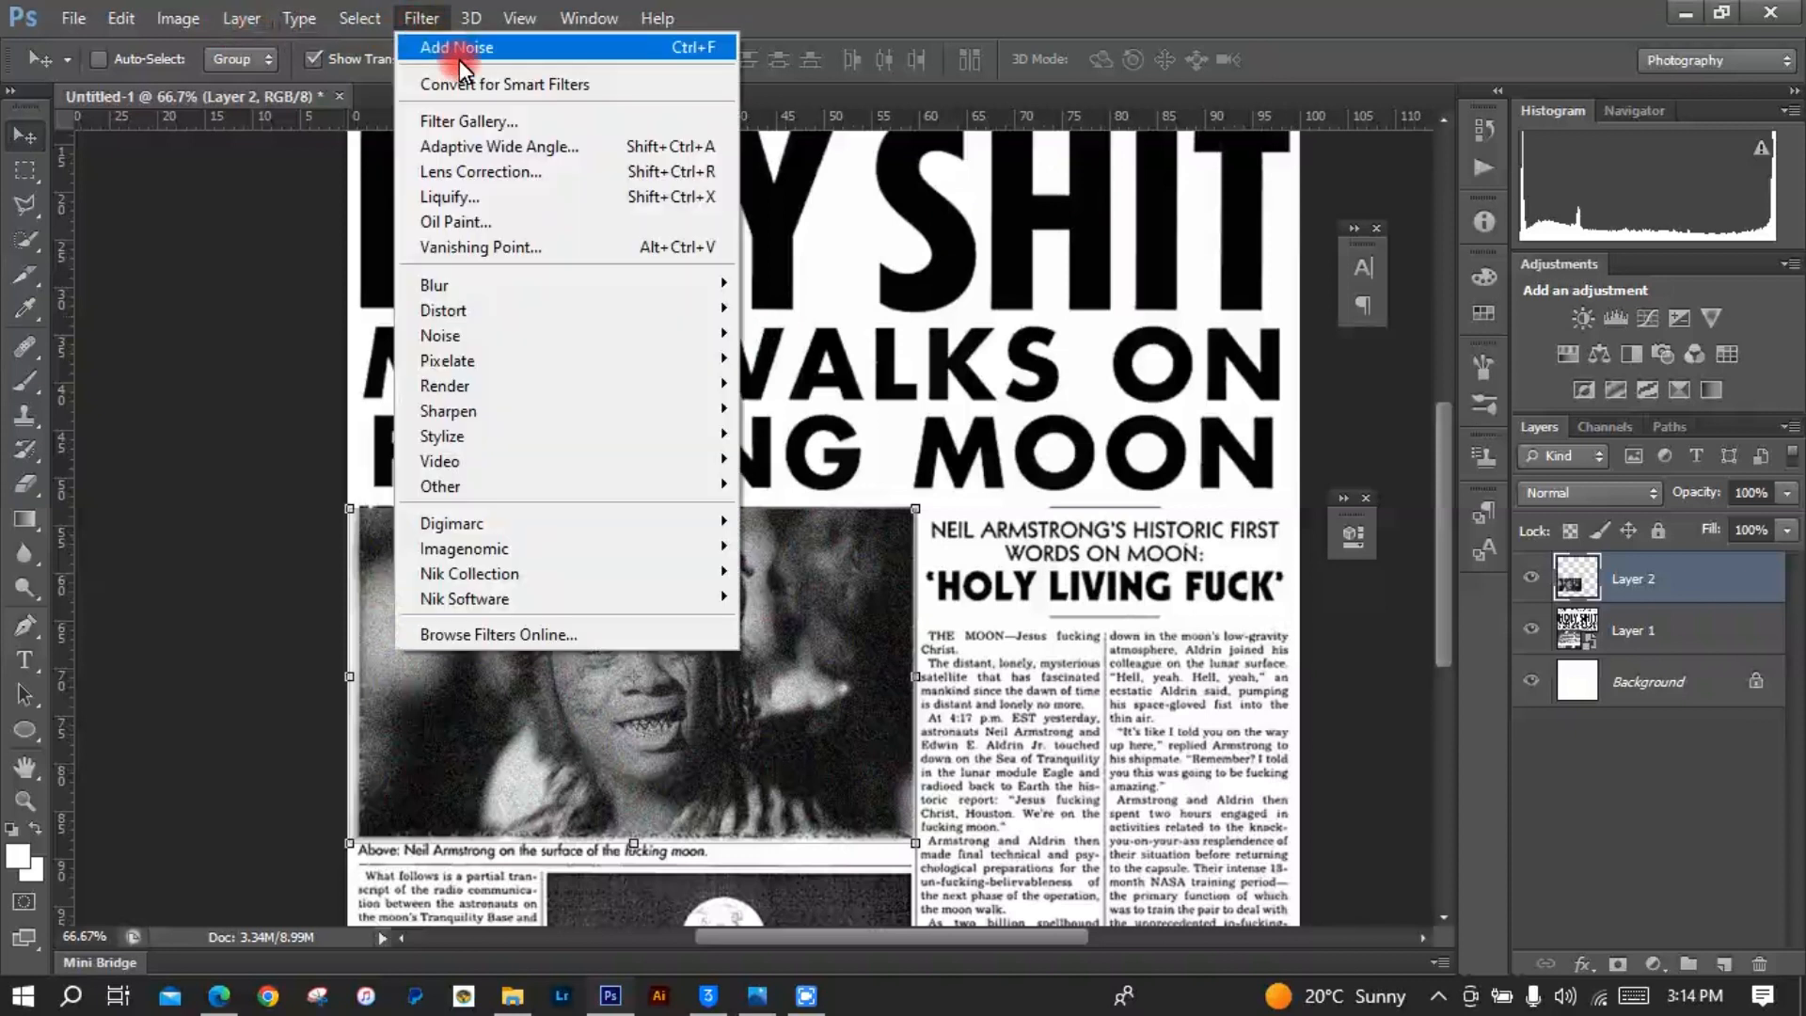
click(466, 122)
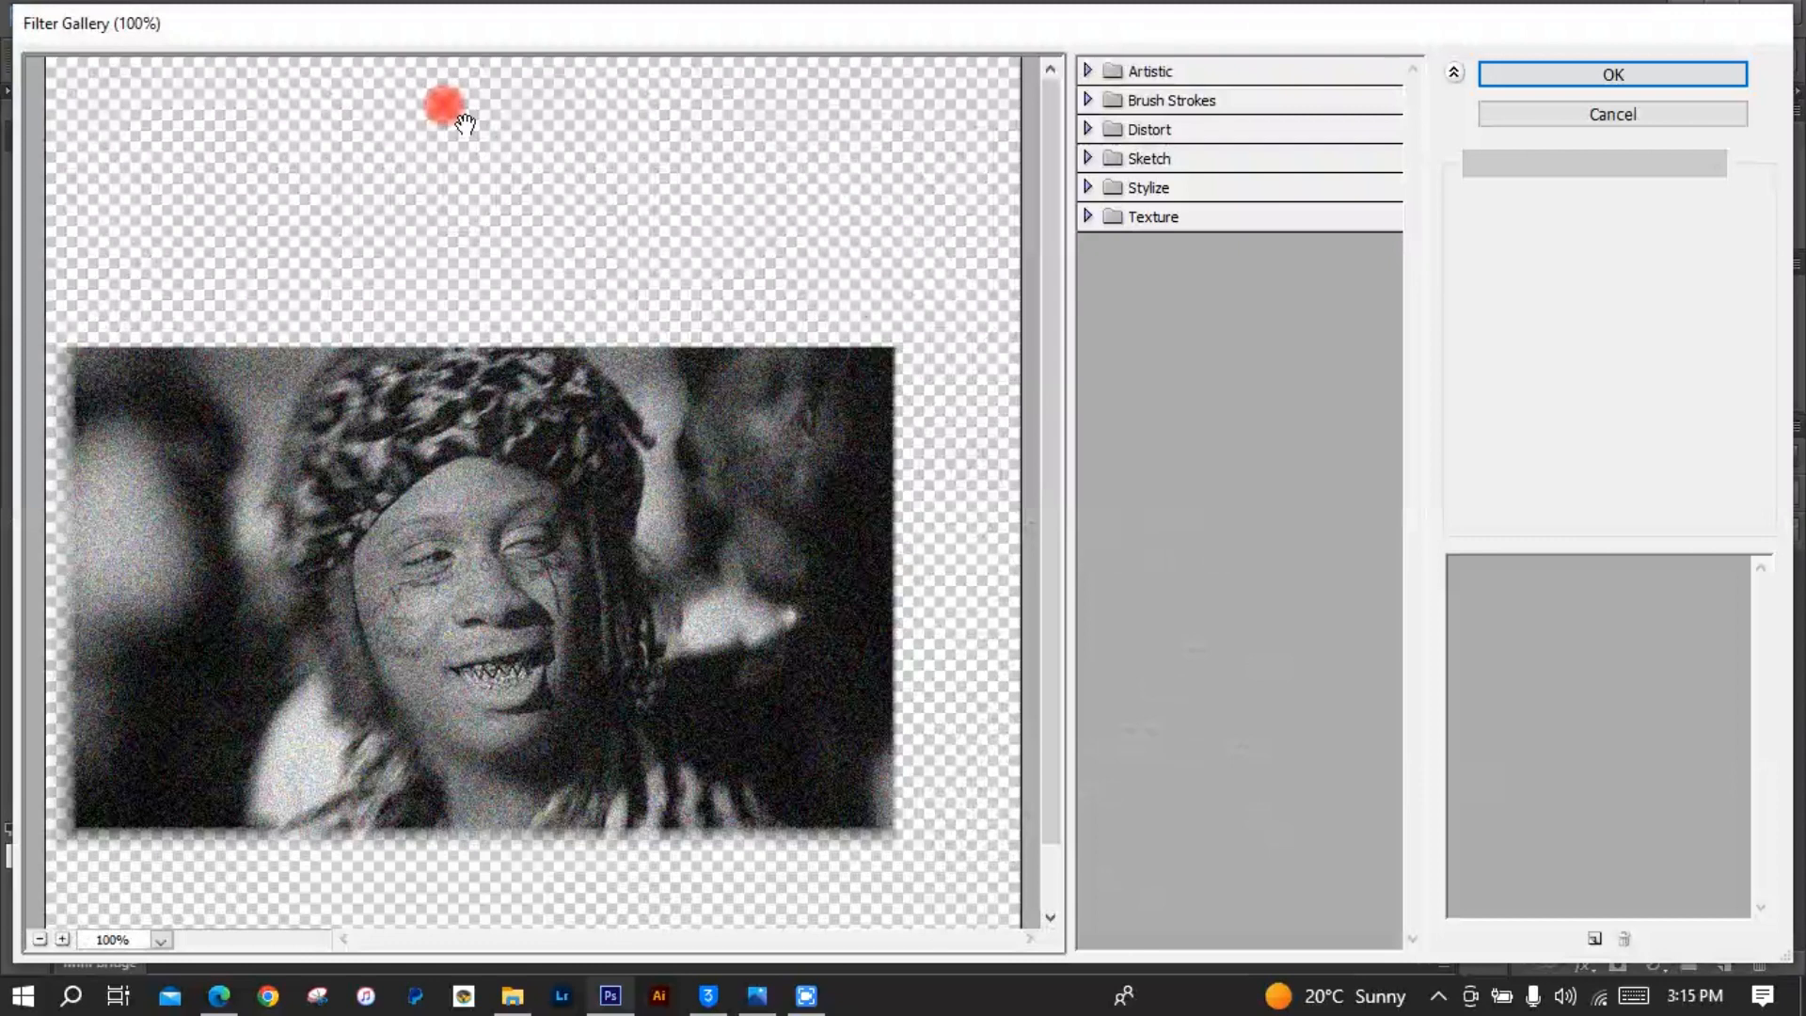
click(1166, 73)
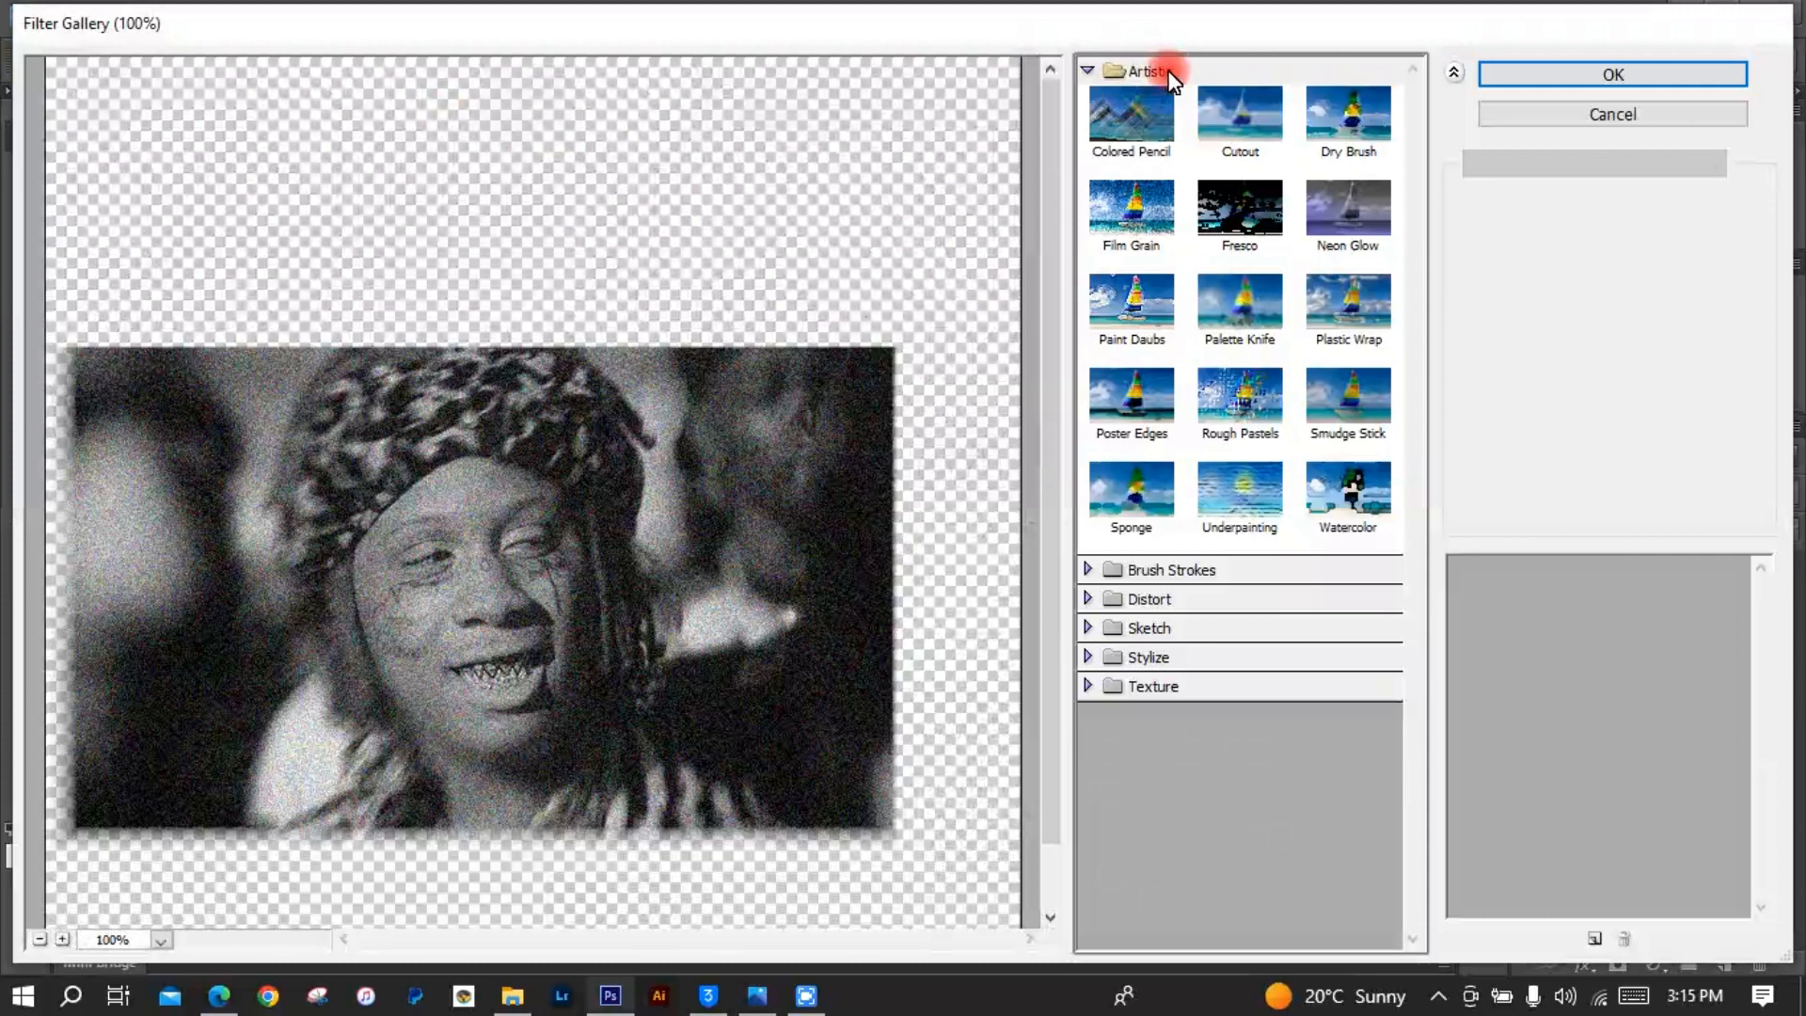
click(1189, 226)
click(1162, 228)
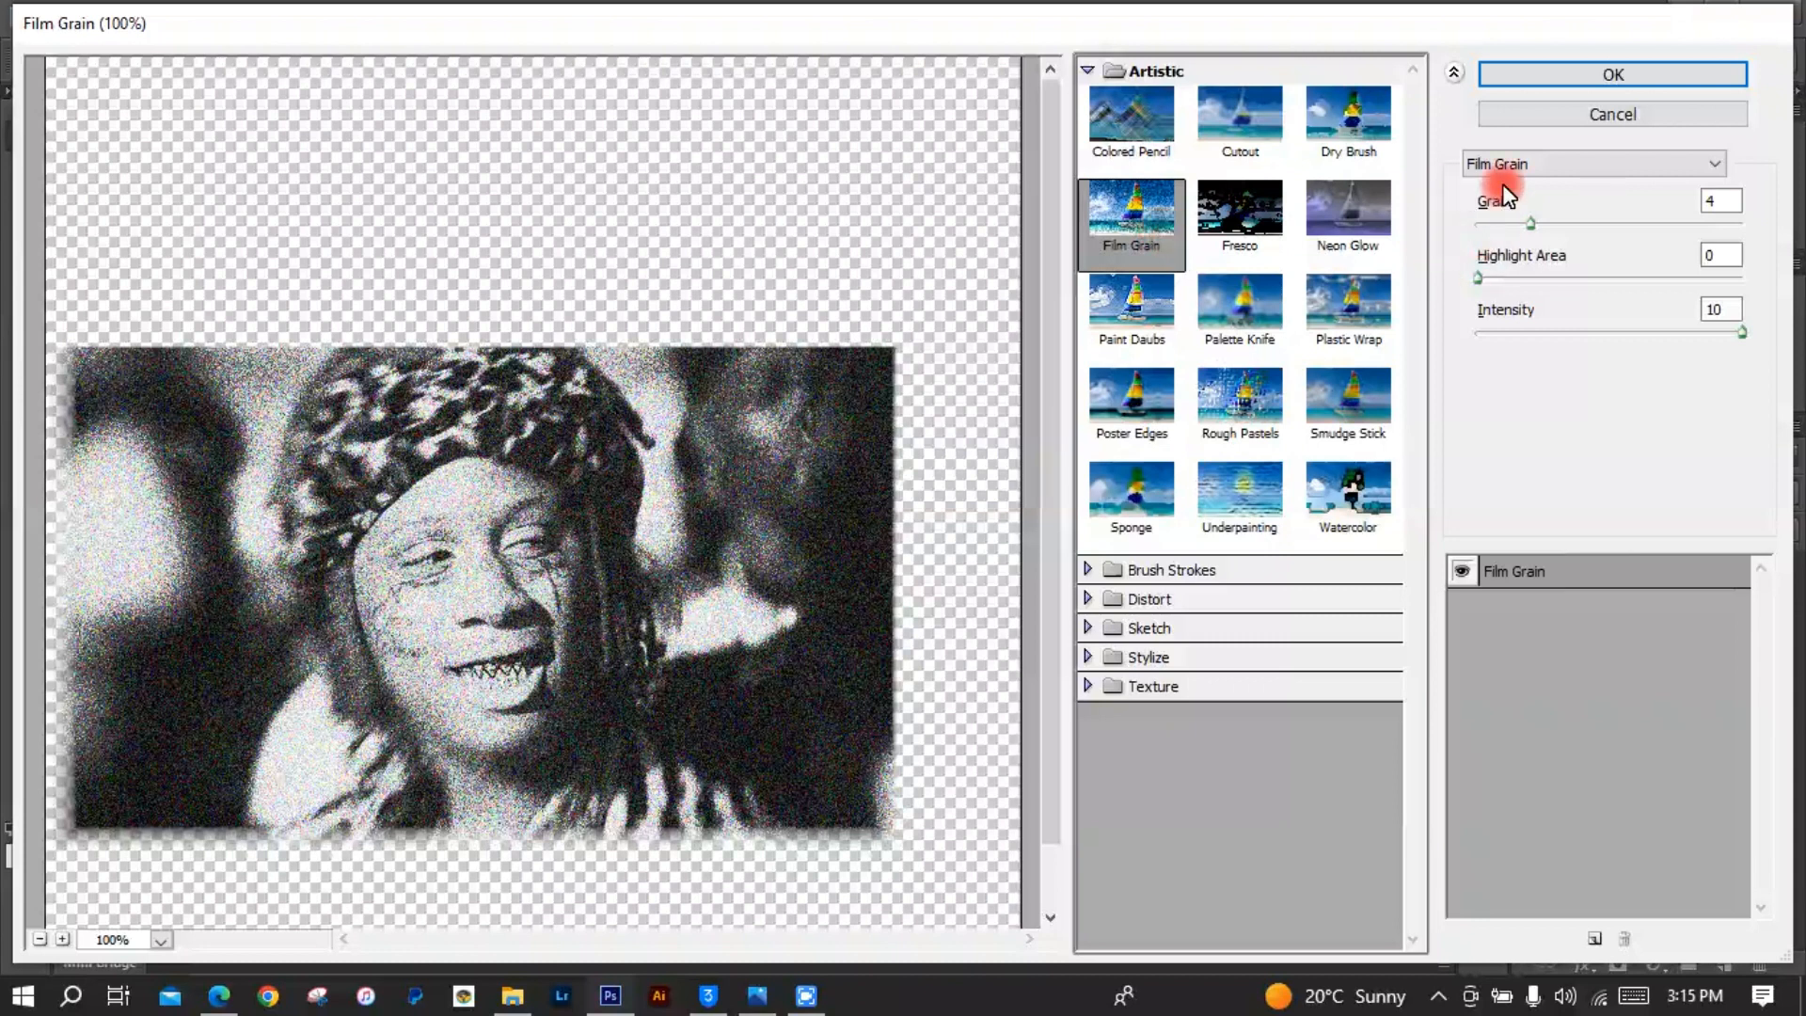
drag(1520, 227, 1504, 224)
drag(1478, 278, 1478, 278)
click(1614, 76)
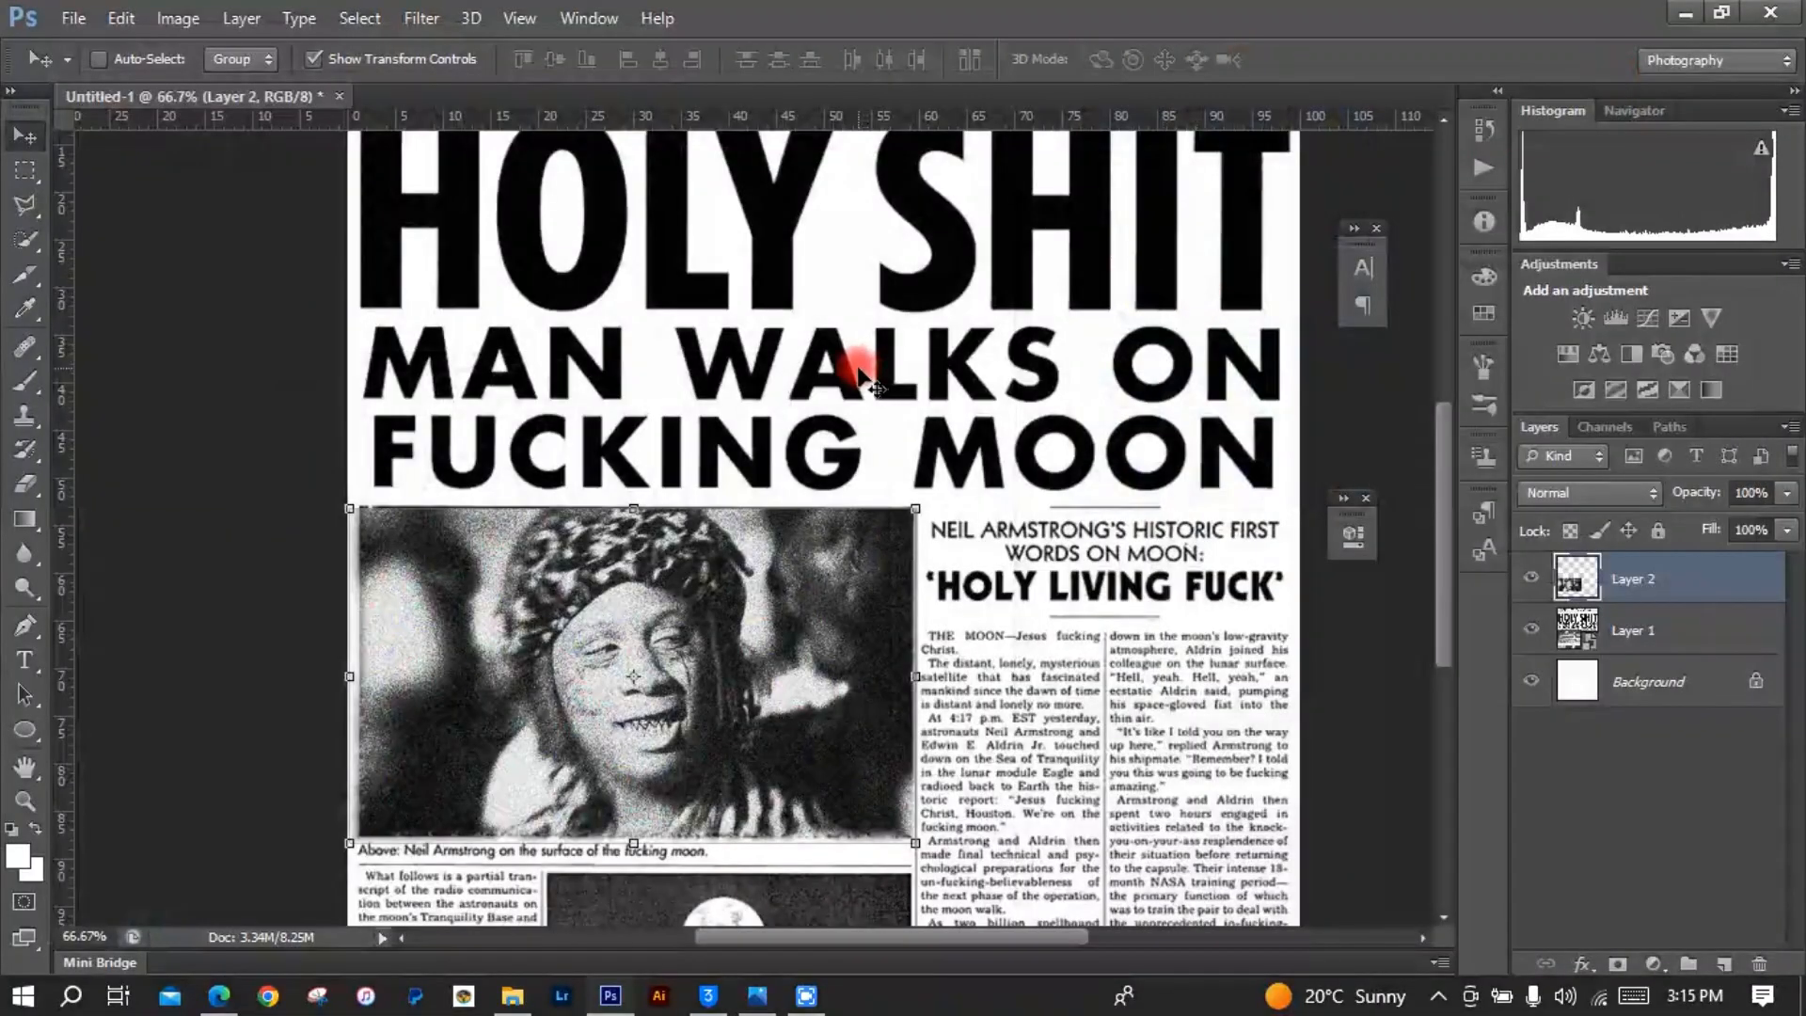
Step: Apply the Texturizer filter to the portrait layer with Canvas texture, Scaling 53%, Relief 5 and Light set to Top
click(436, 21)
click(467, 115)
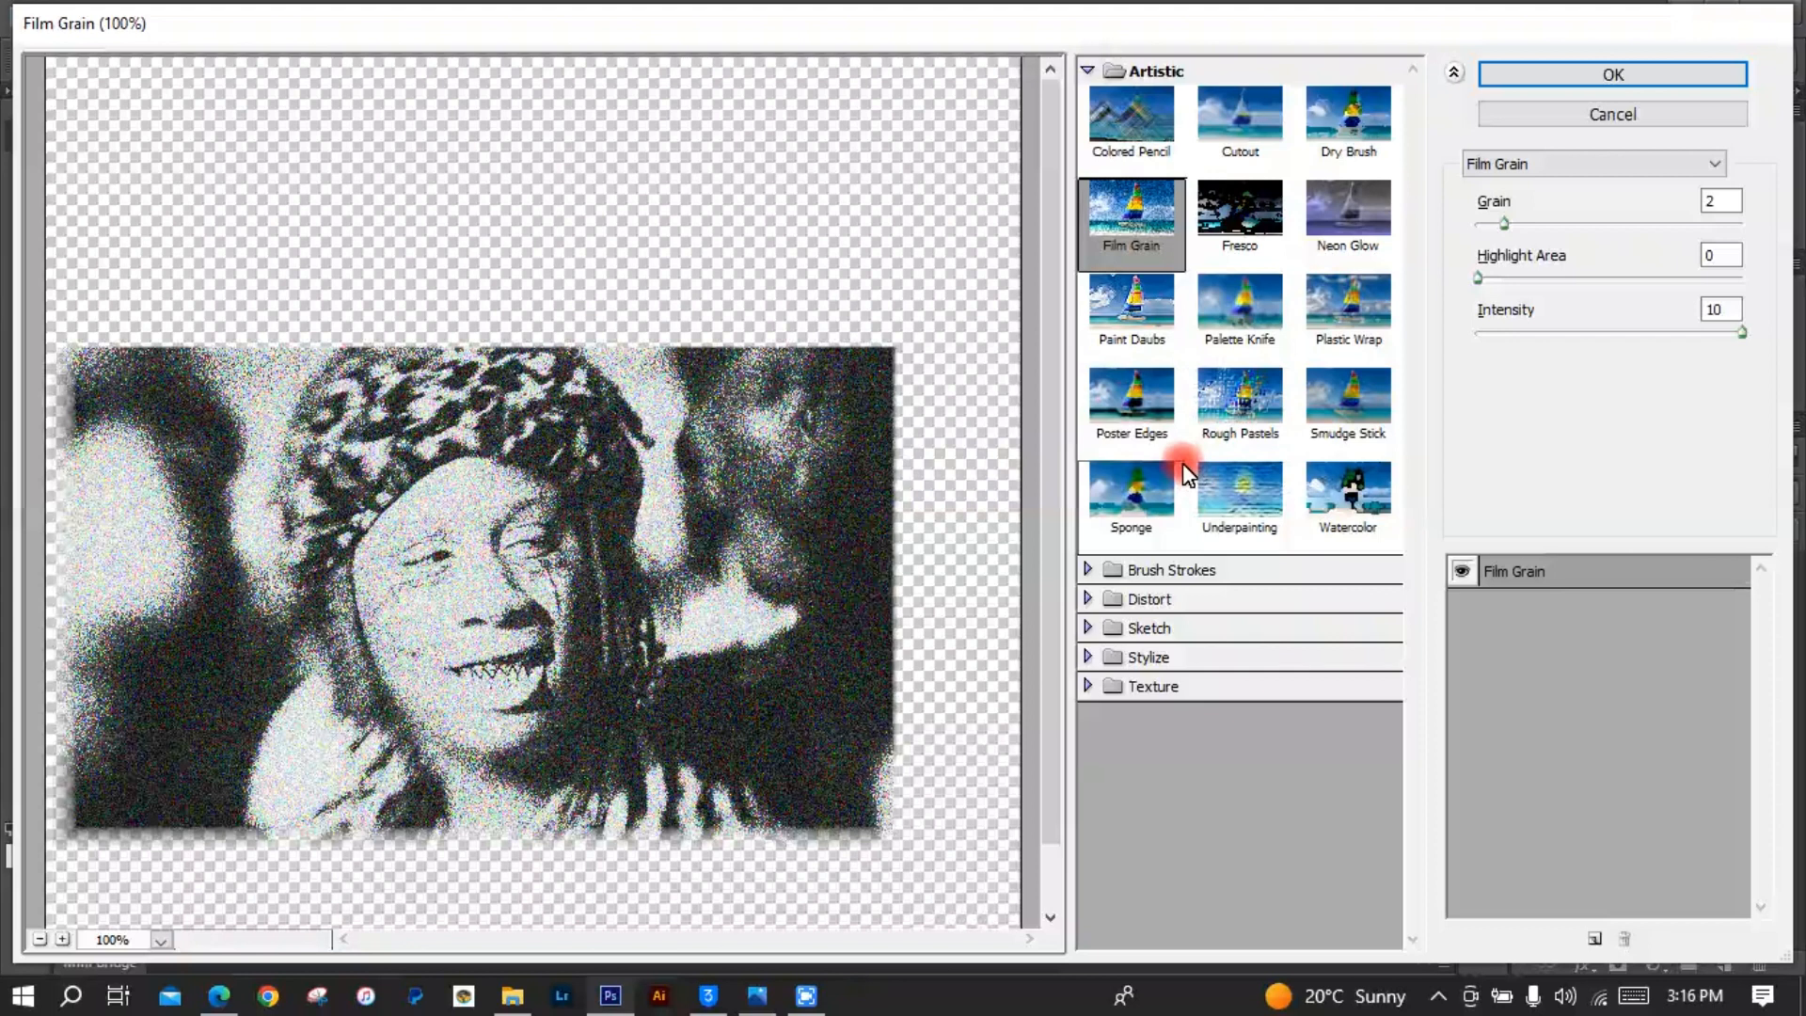
click(1171, 687)
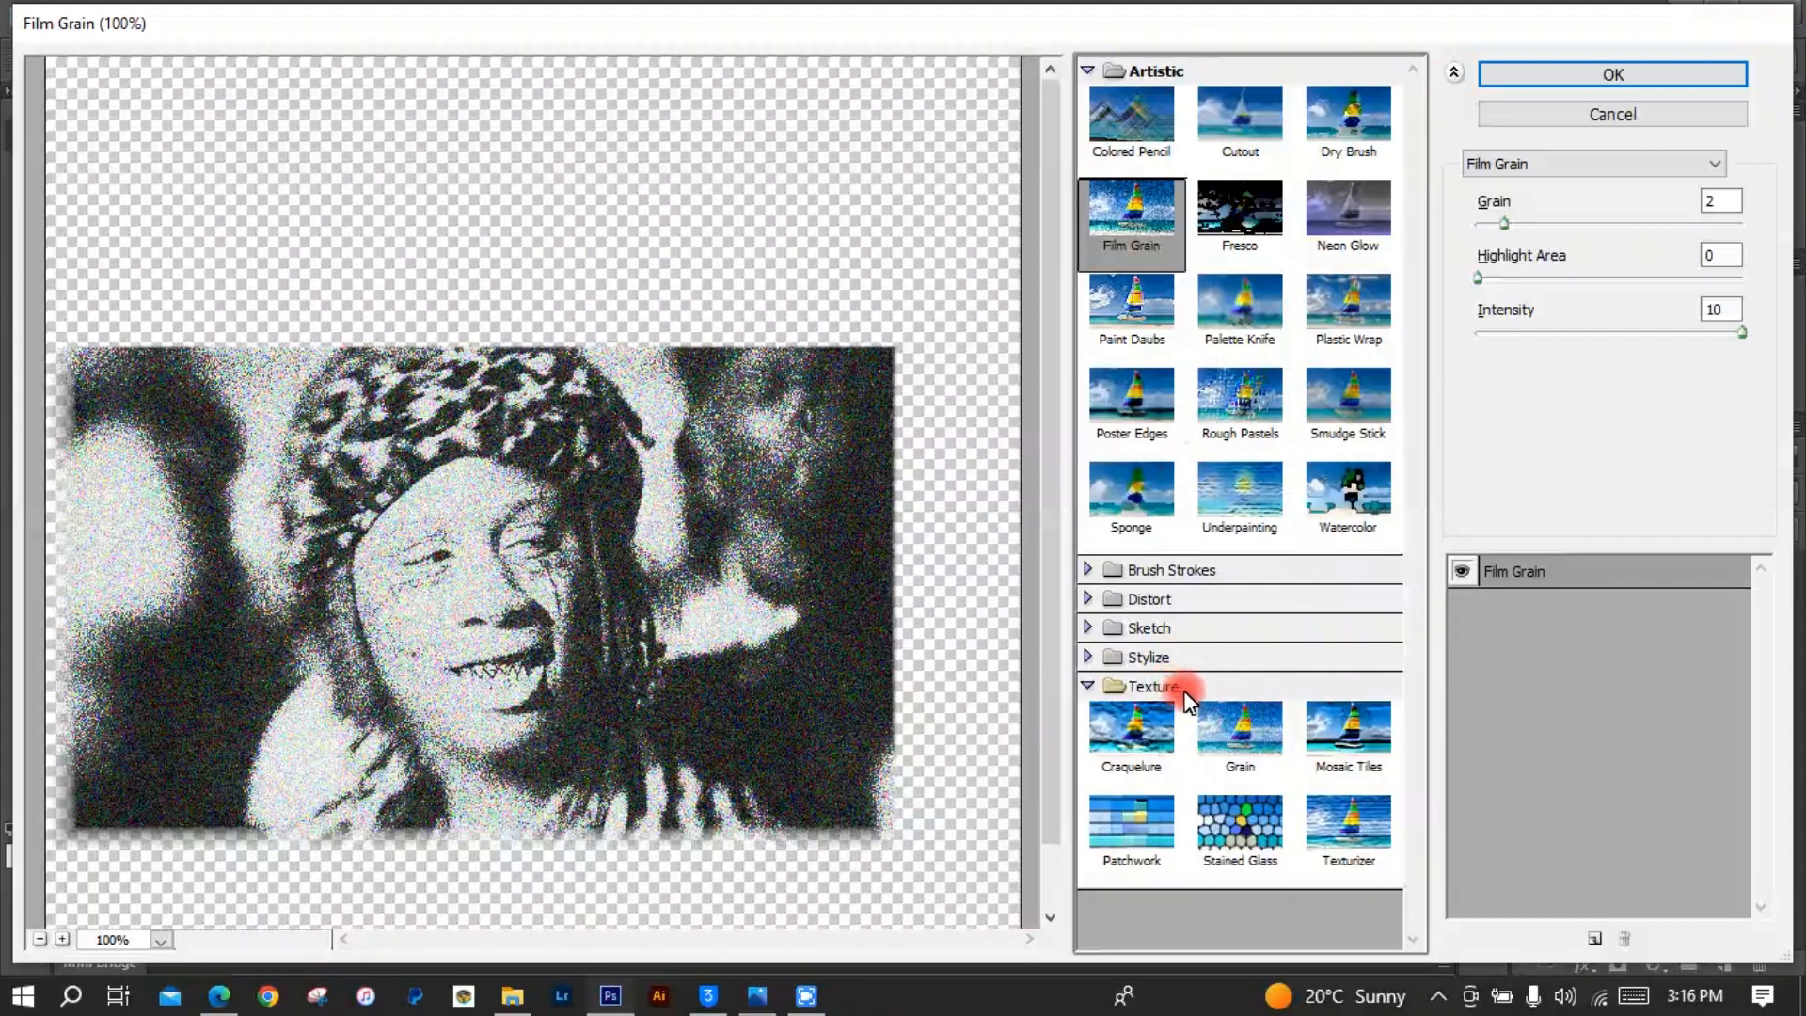
click(1364, 820)
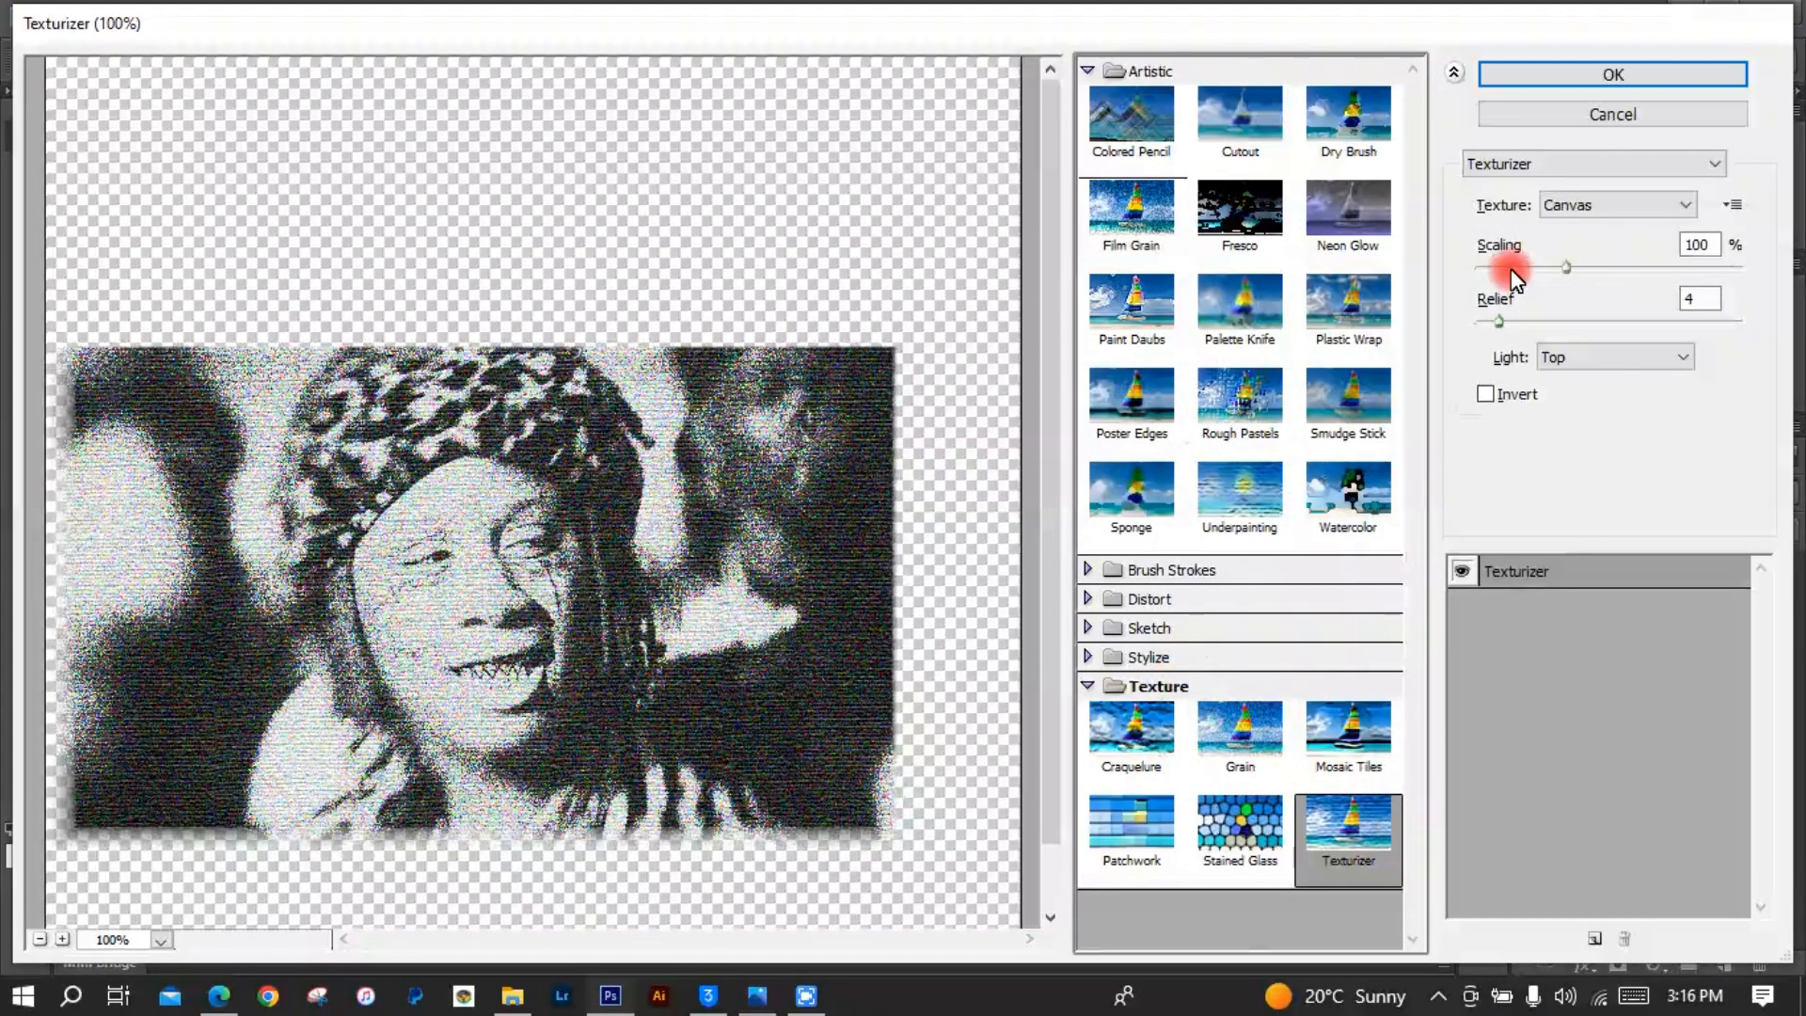
mouse_move(1519, 268)
mouse_down()
mouse_move(1492, 269)
mouse_move(1503, 322)
mouse_move(1489, 269)
mouse_up()
click(1492, 324)
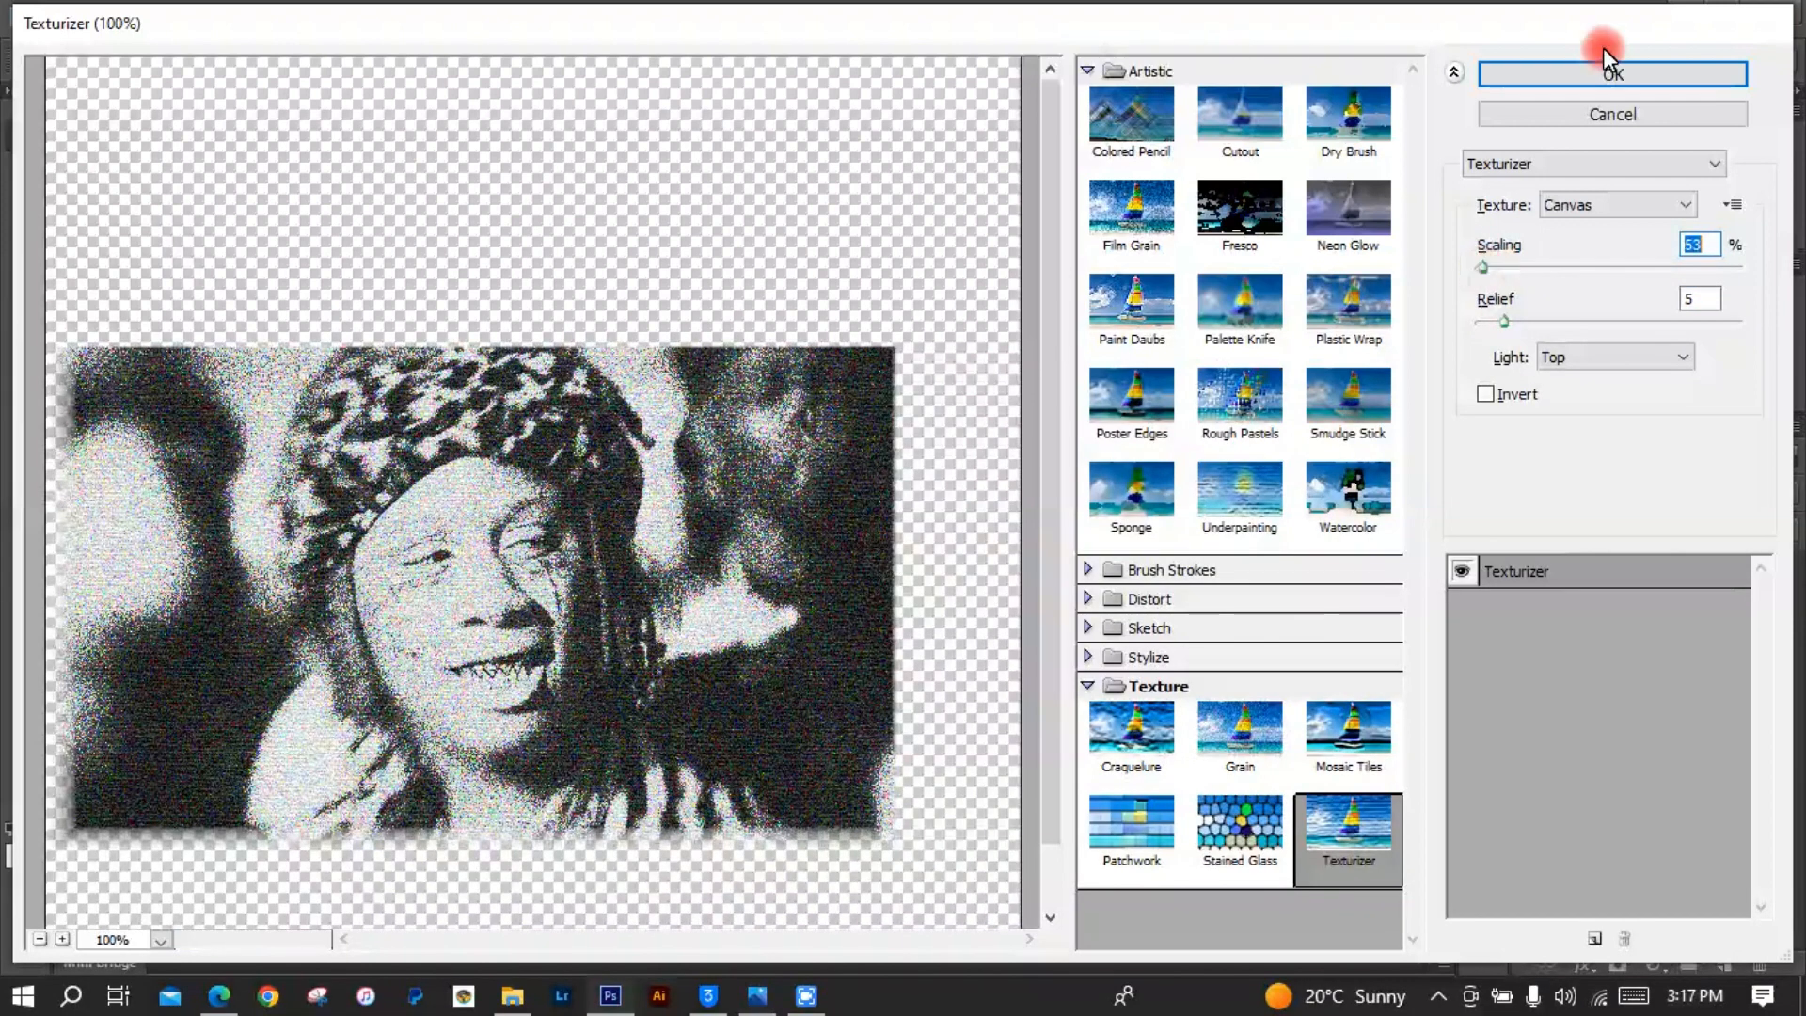
click(1608, 74)
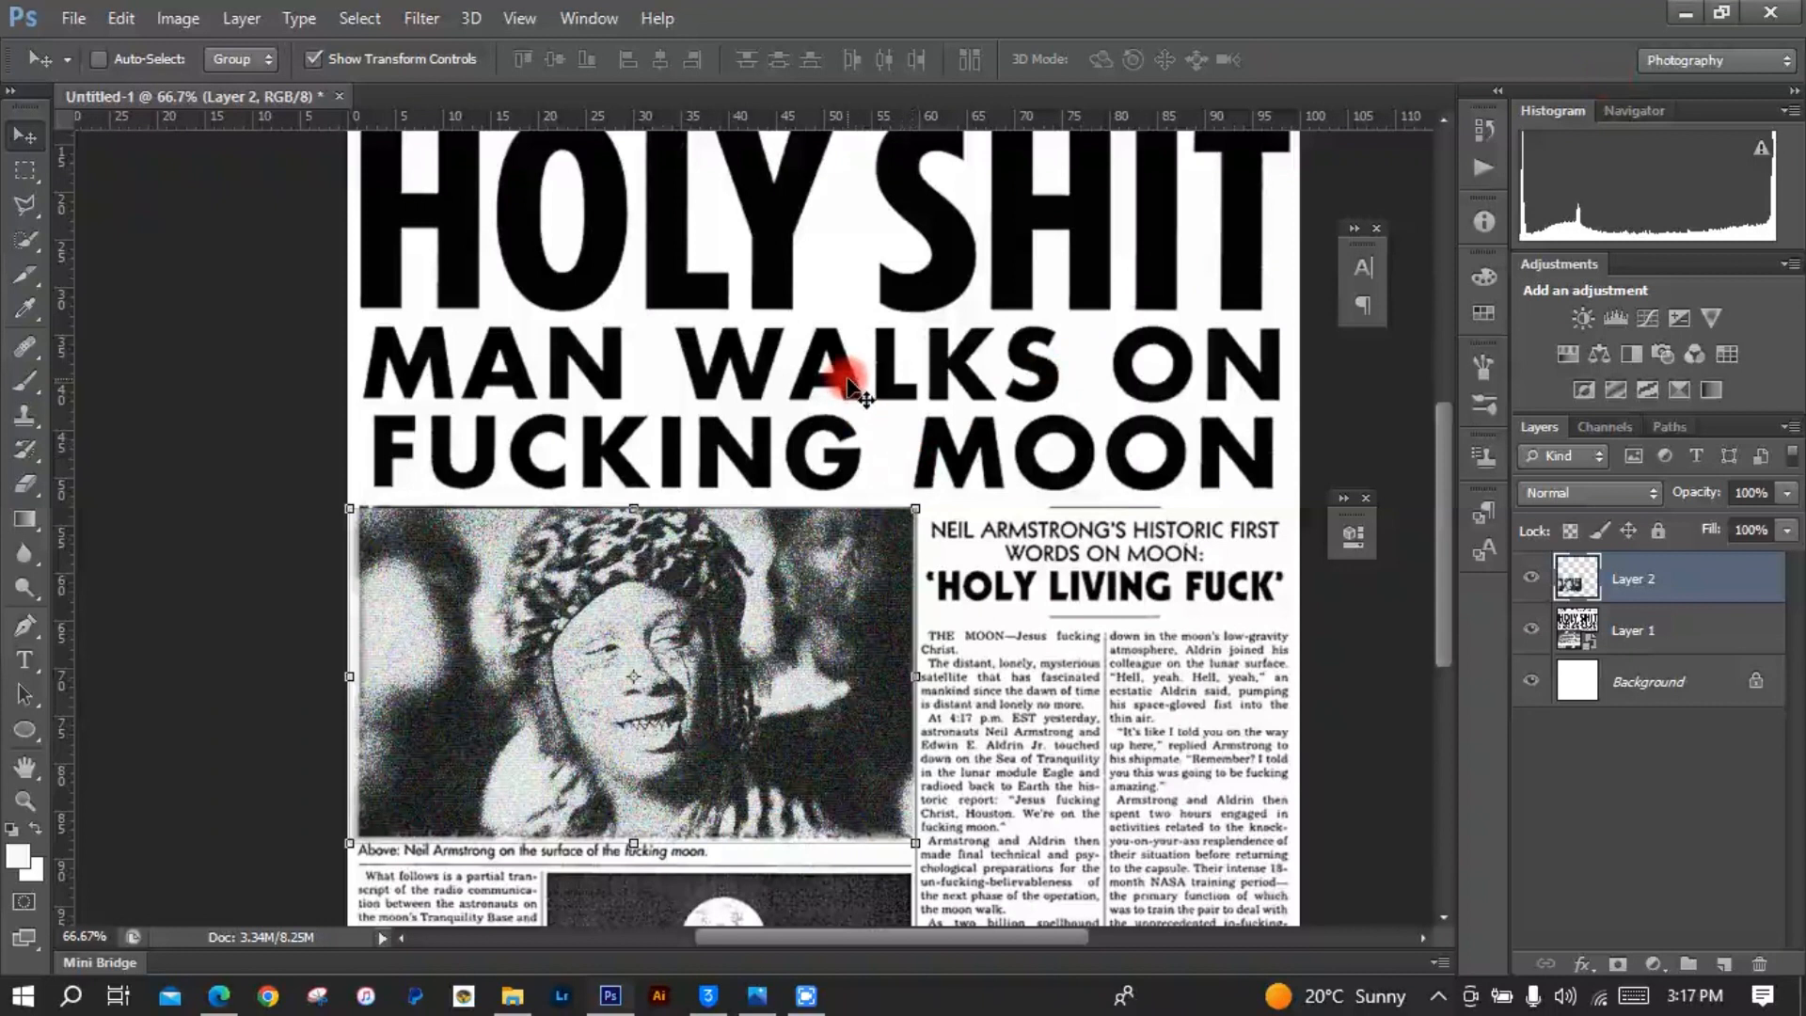
Step: Open the Download-Black-Photocopy-Textures-for-photoshop image and bring it into the newspaper document as a new layer
click(23, 800)
right_click(598, 702)
click(675, 855)
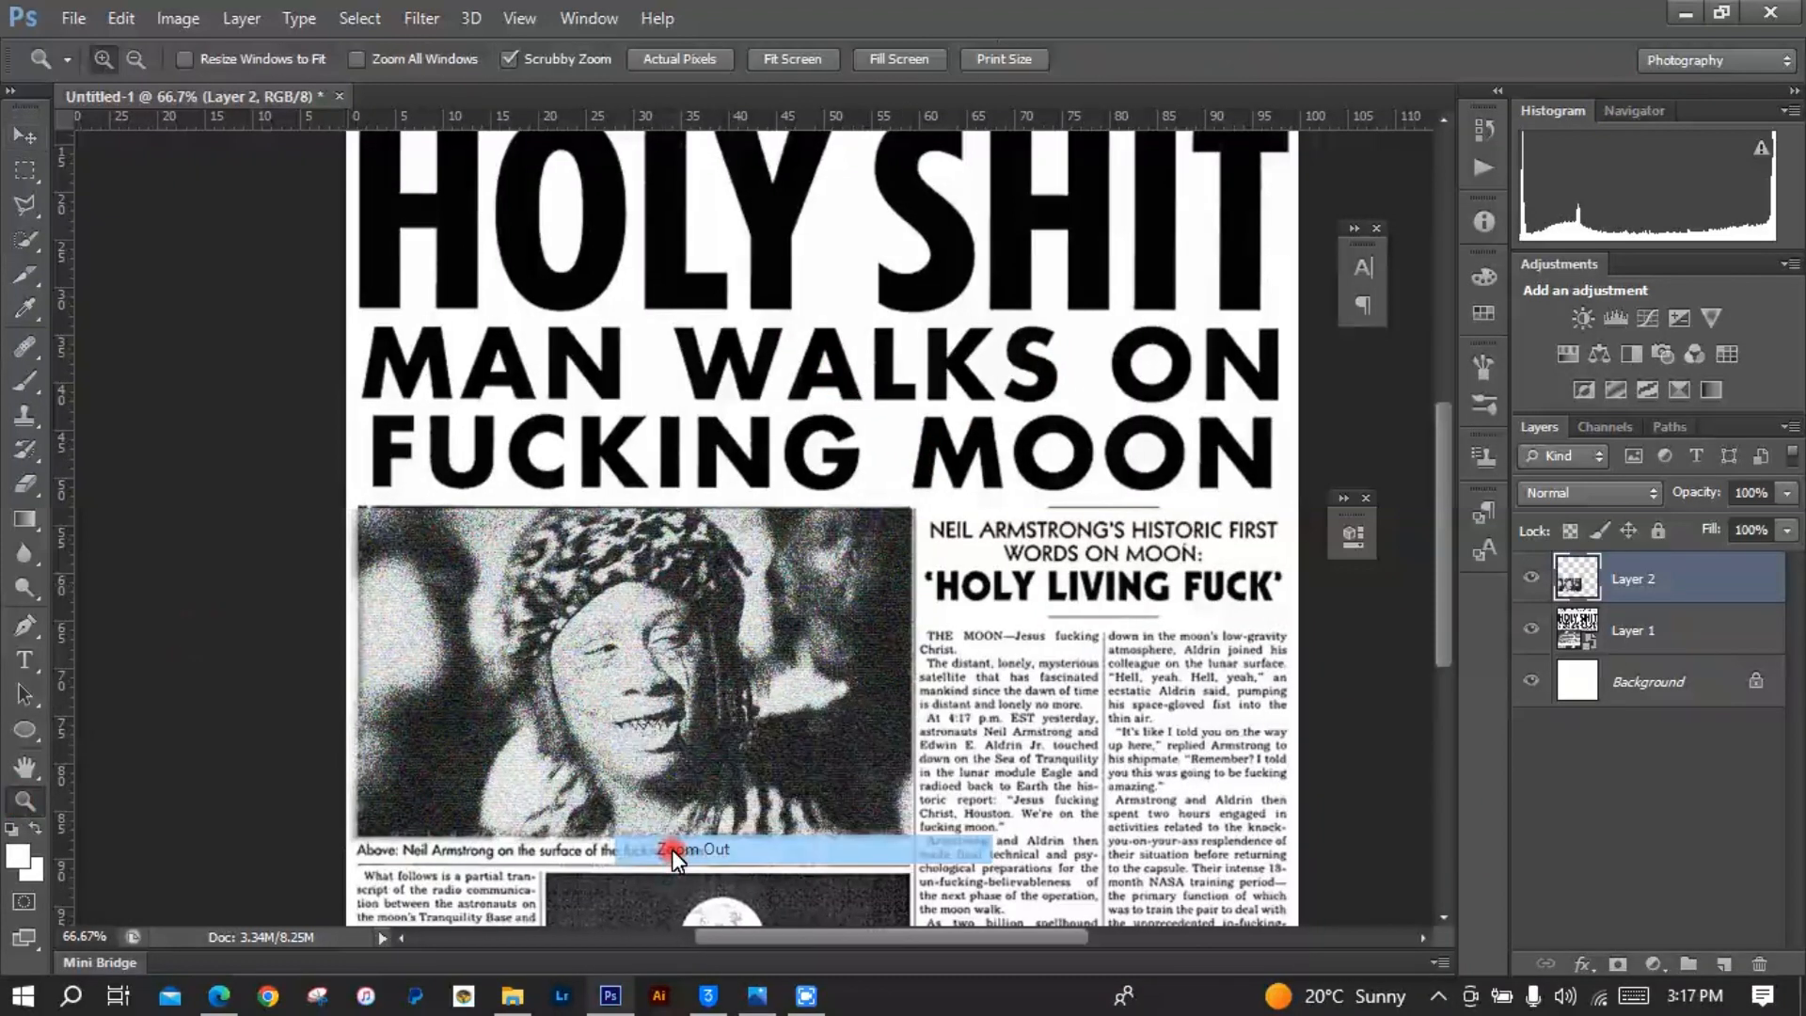
click(58, 13)
click(105, 62)
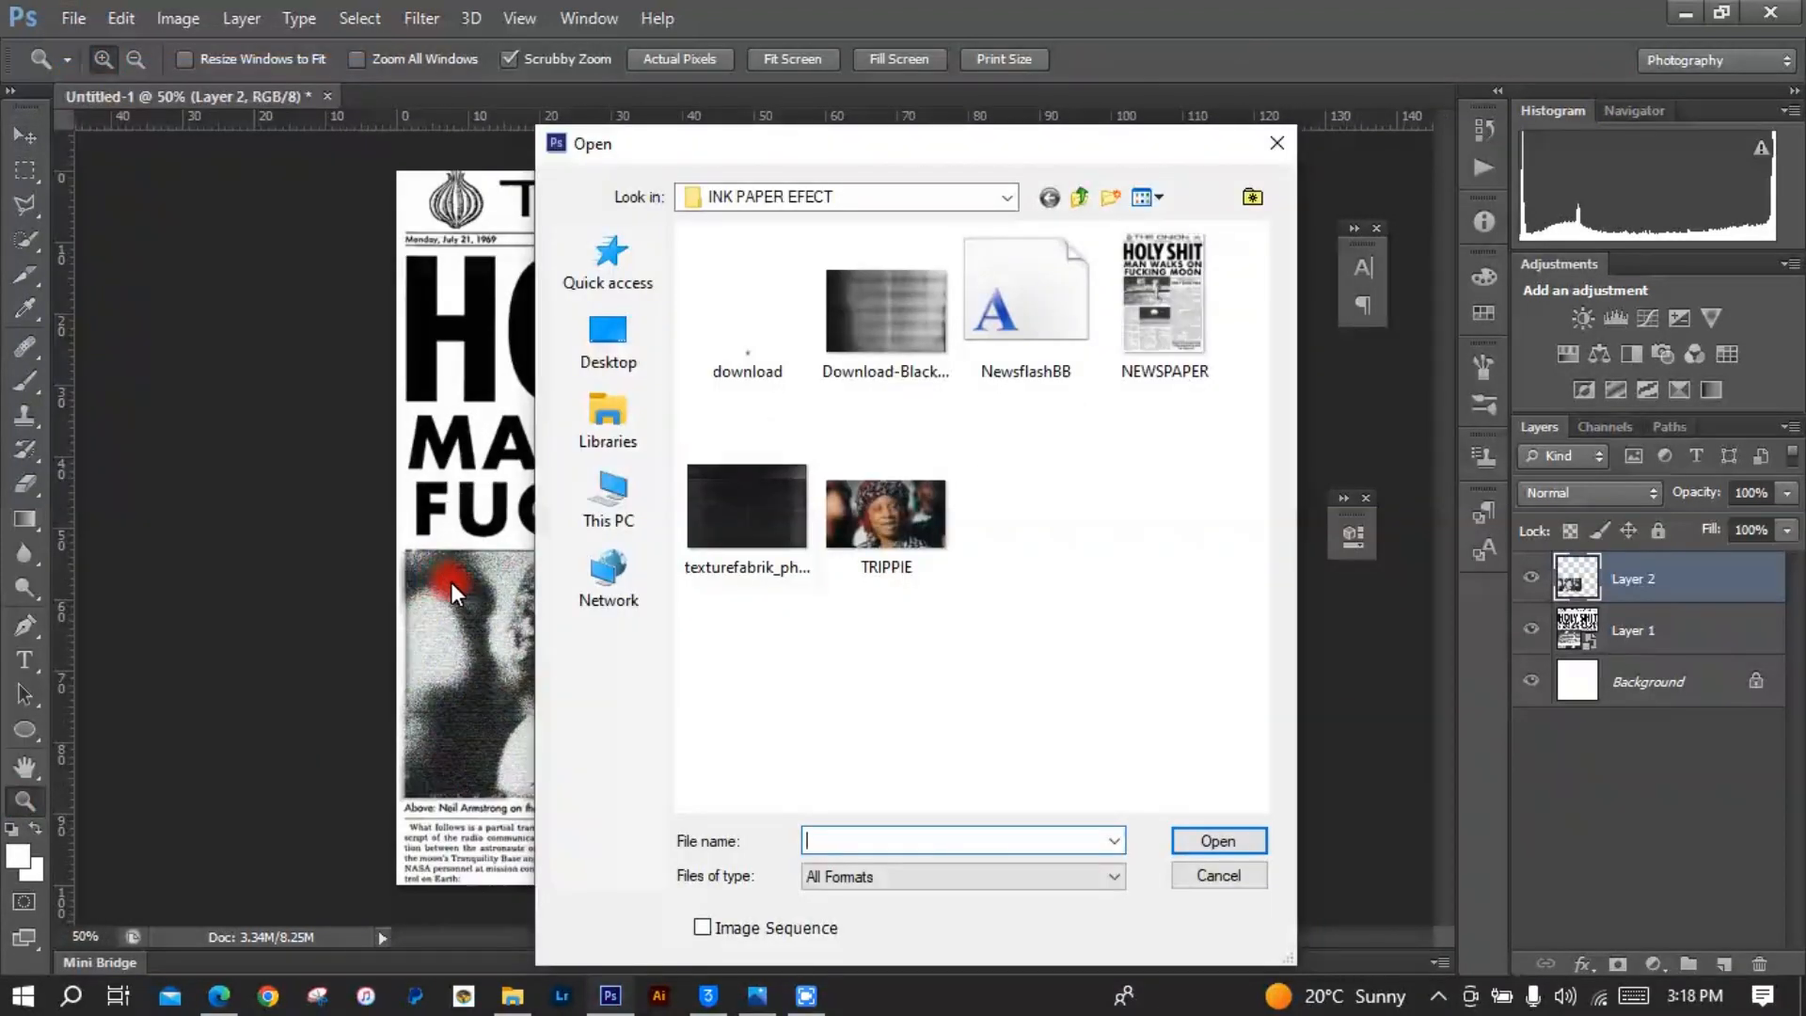
click(885, 315)
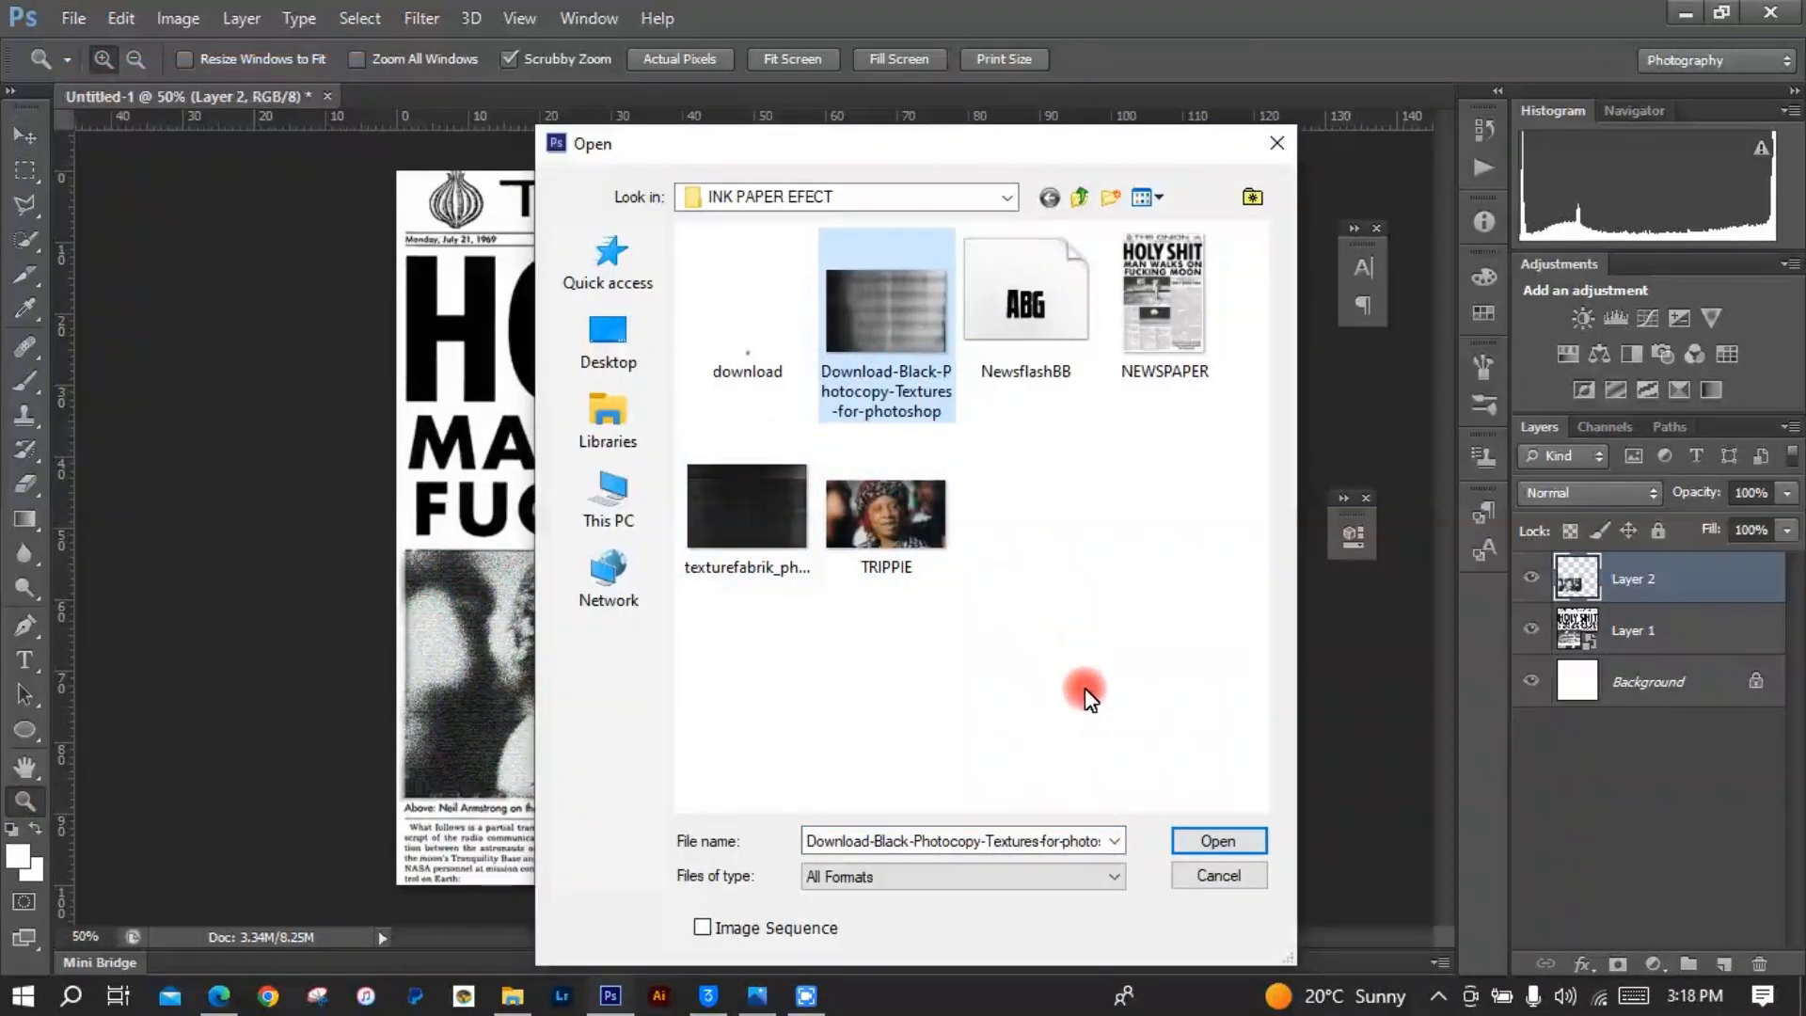
click(1221, 842)
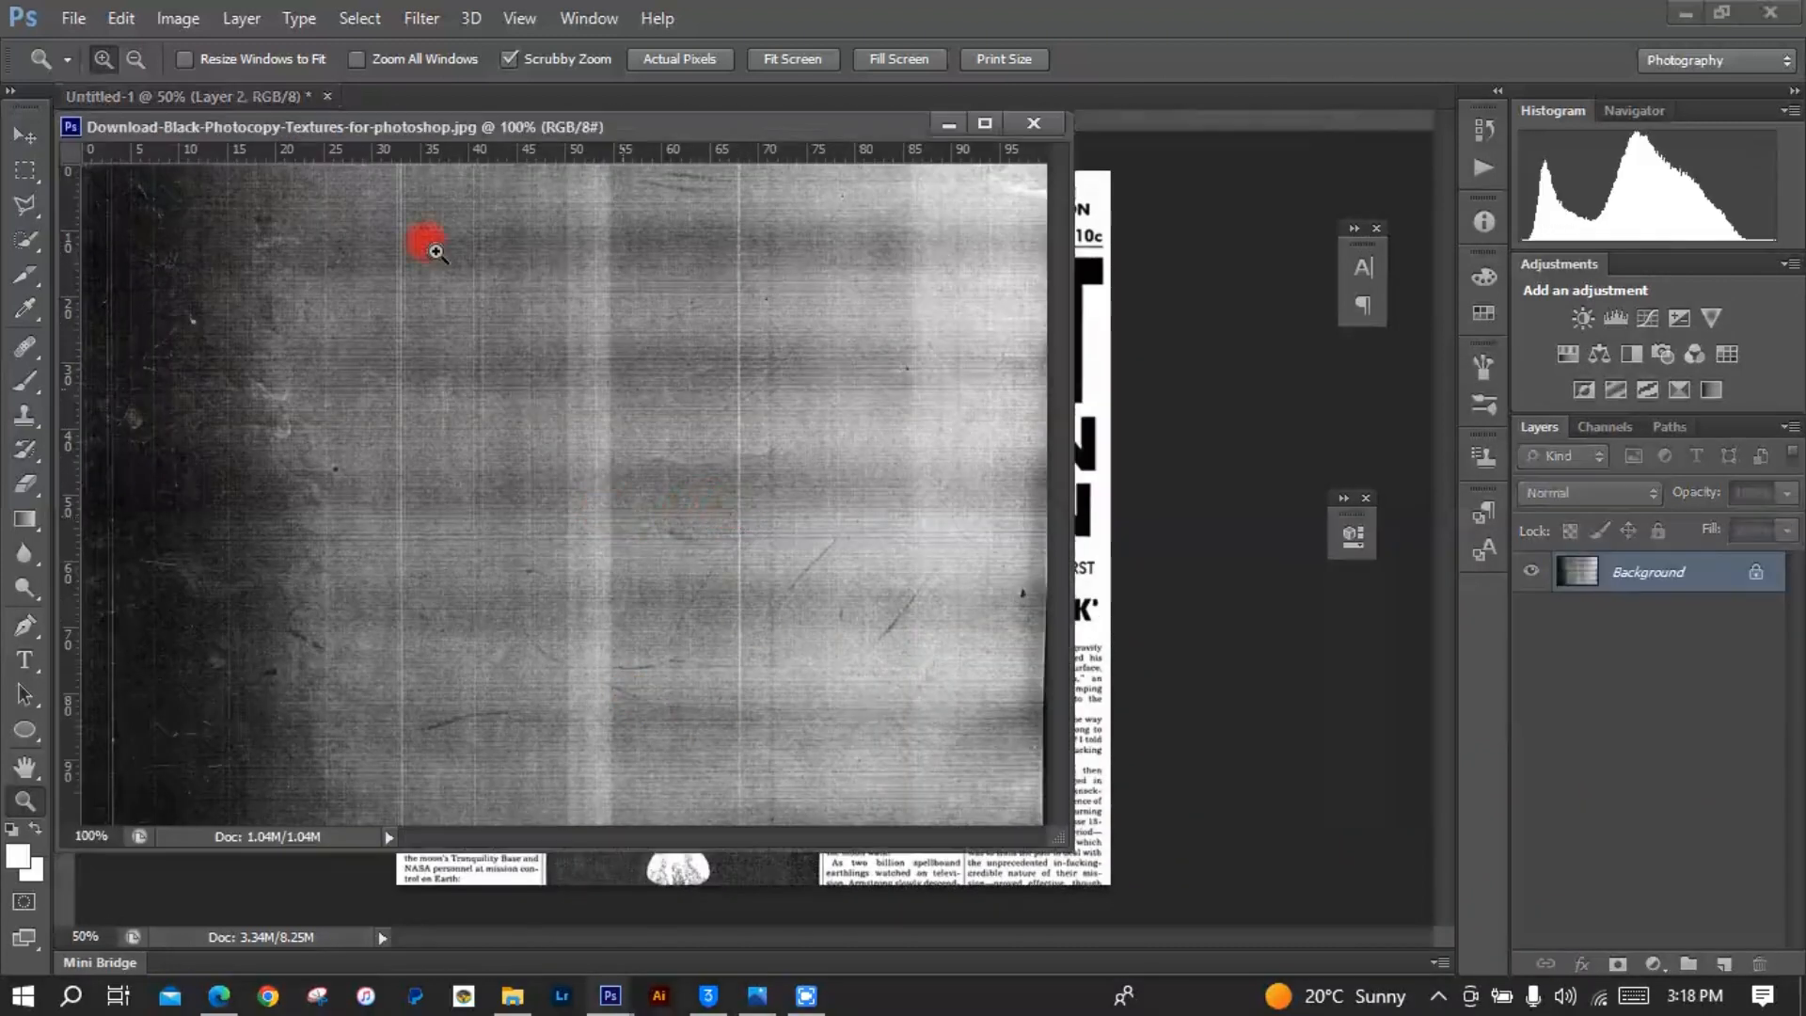
key(v)
drag(951, 722, 1088, 766)
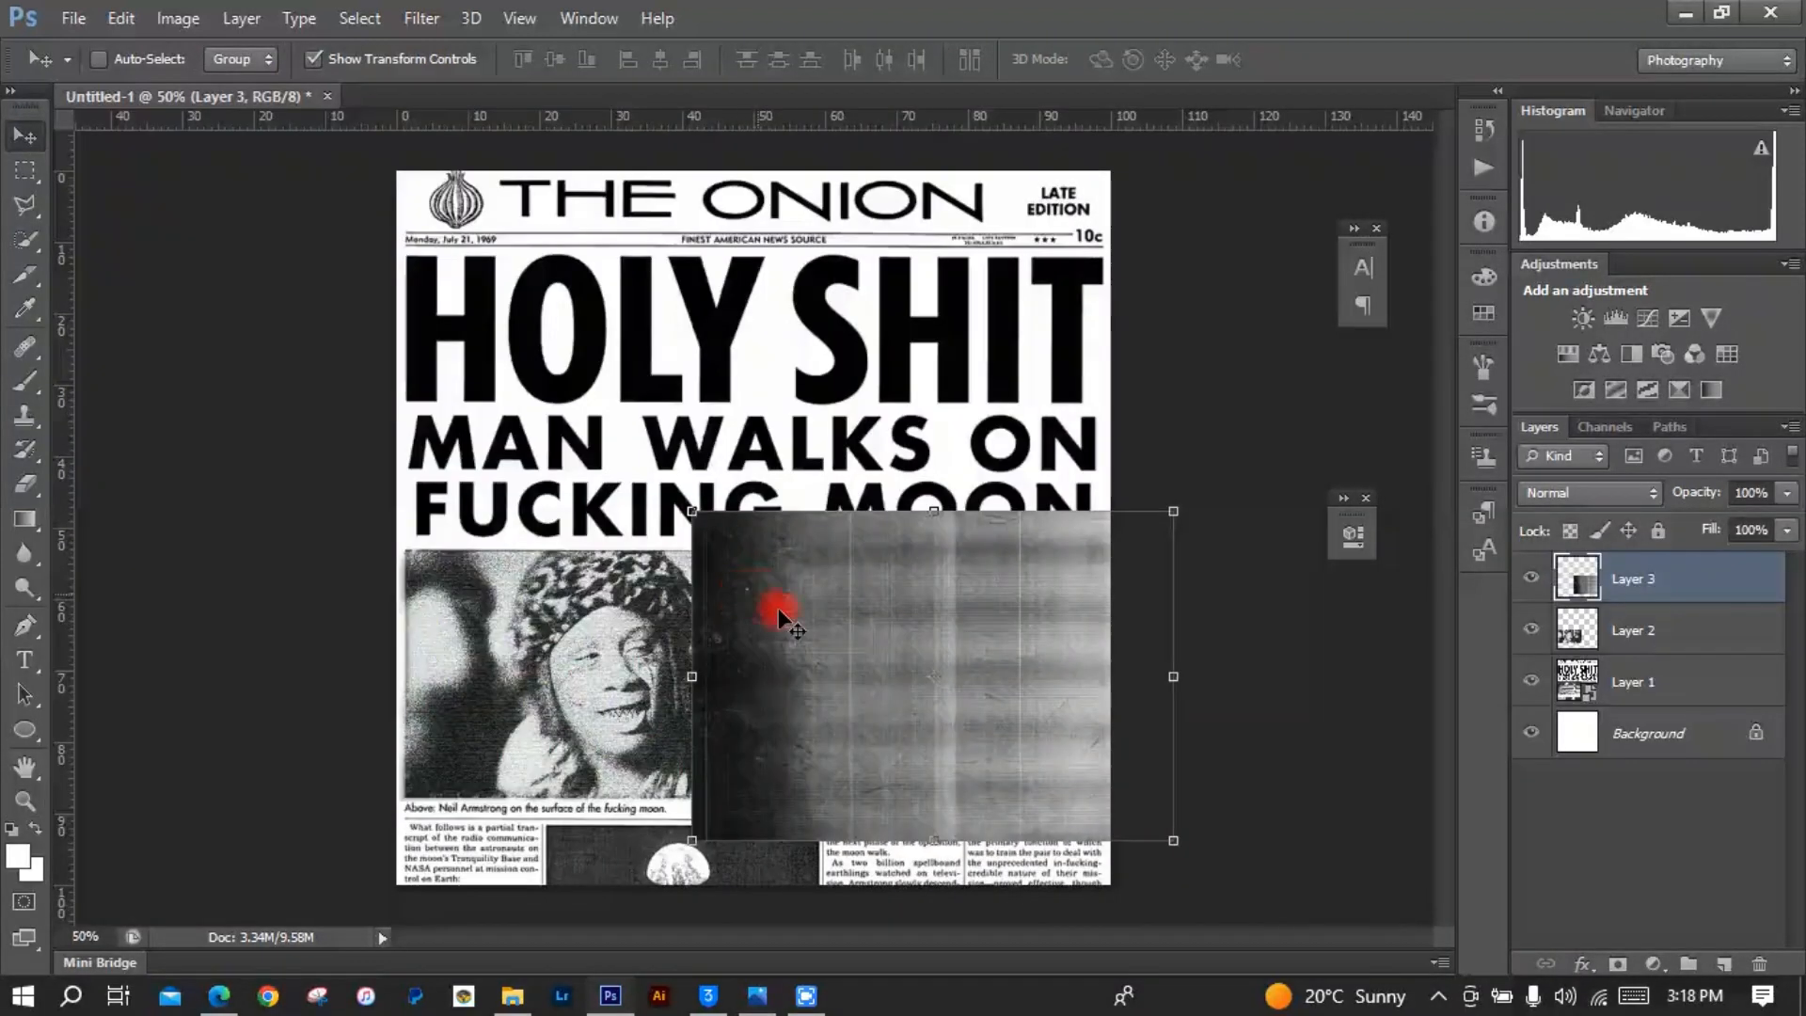
Step: Move the photocopy texture over the portrait and scale it to 85.89% width and 76.20% height to cover the photo
drag(777, 608, 653, 735)
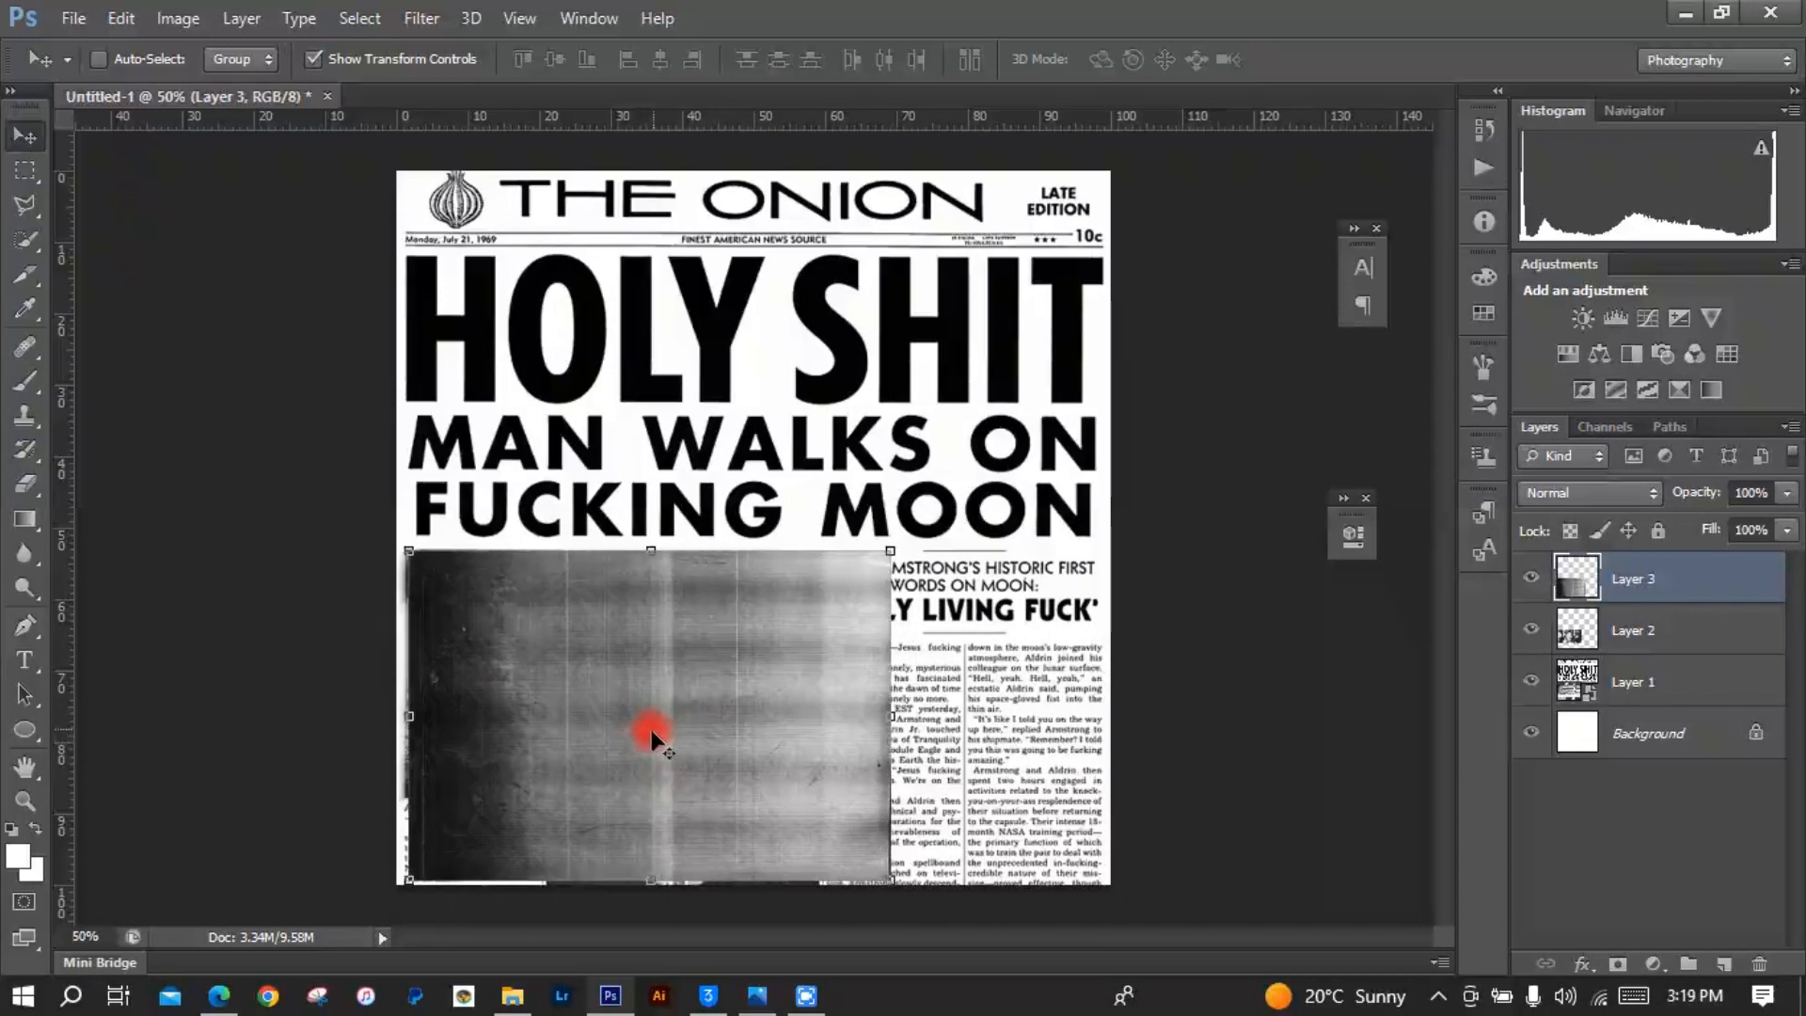
drag(651, 880, 649, 779)
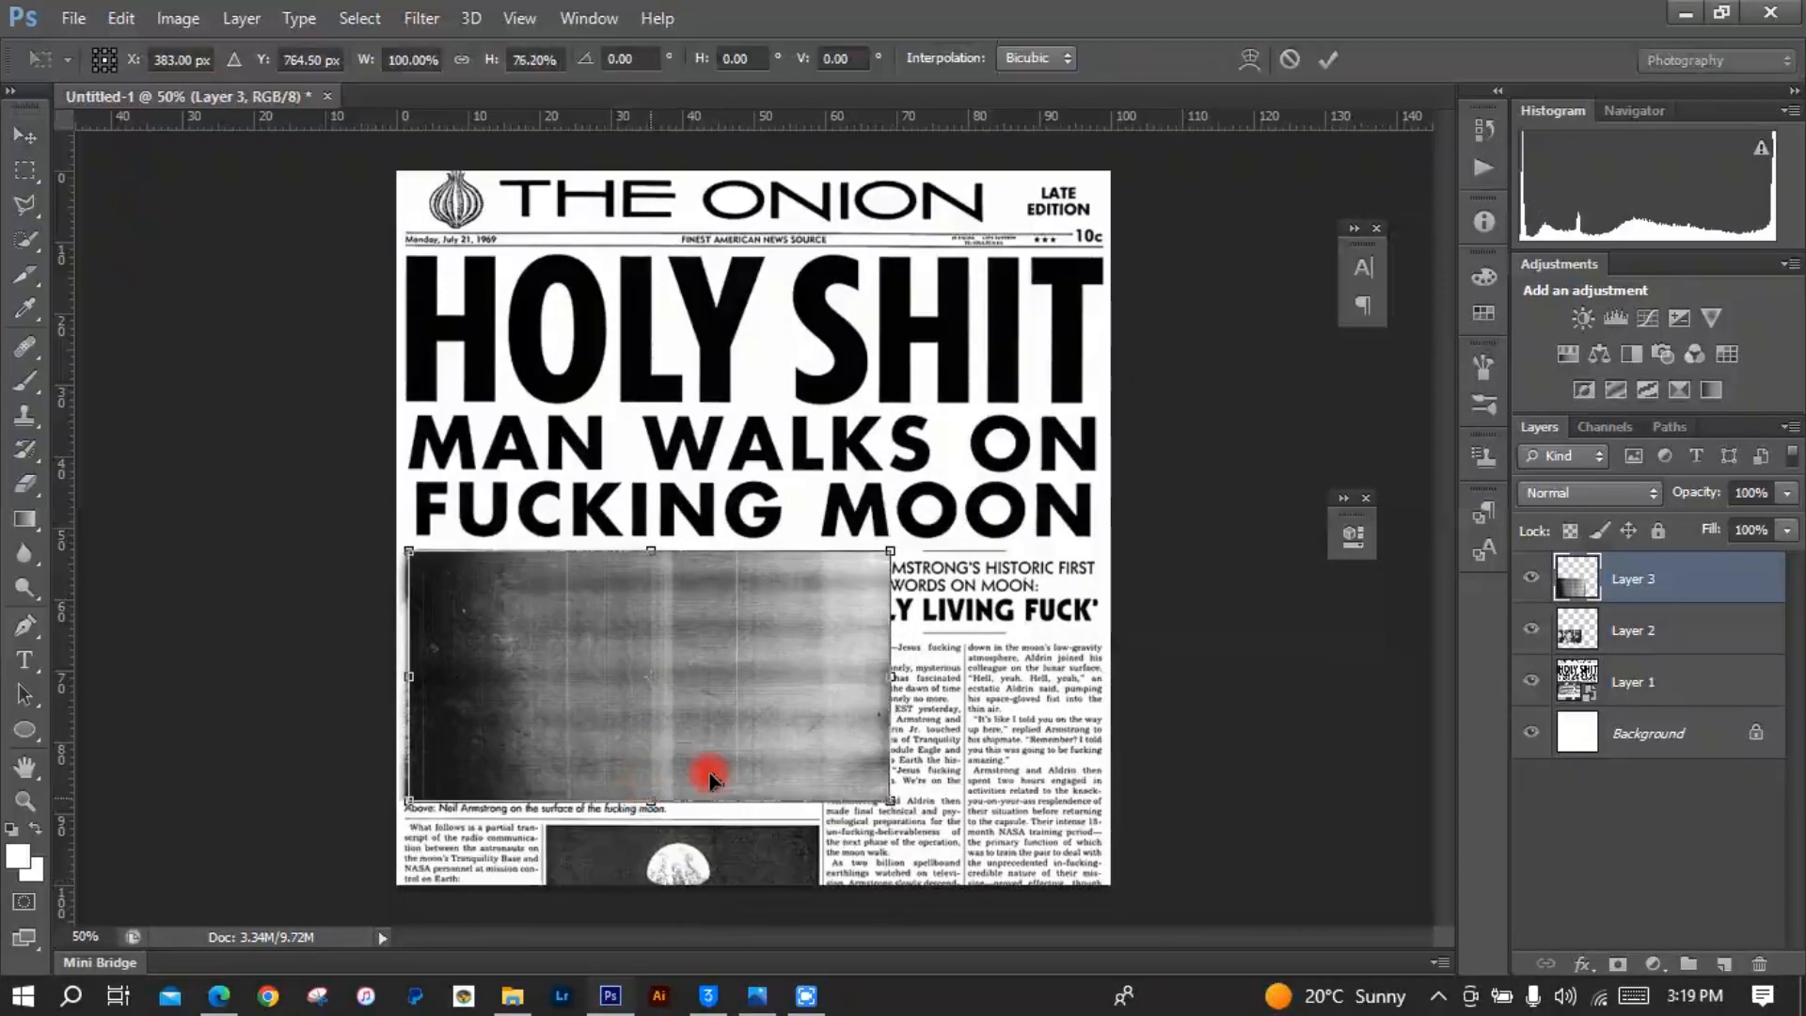
drag(886, 673, 822, 676)
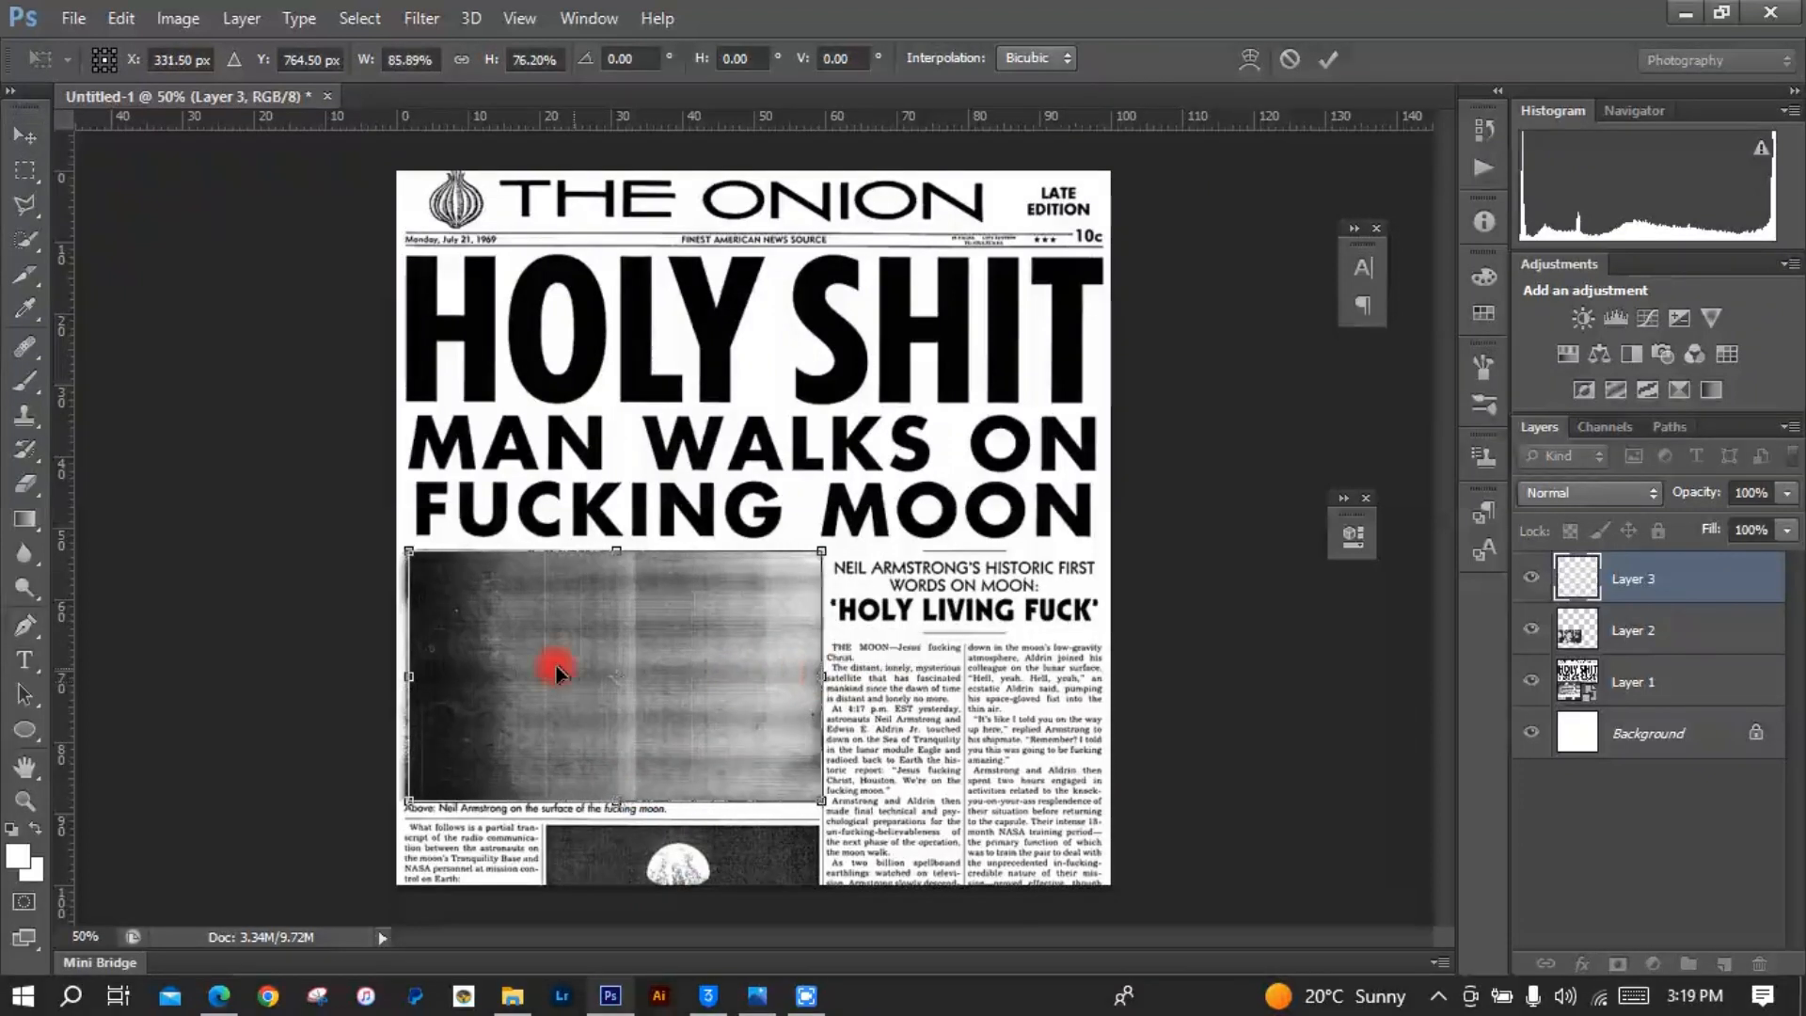
drag(404, 674, 404, 673)
Step: Set the texture layer's blend mode to Lighten and reduce its opacity to 28%
click(1629, 490)
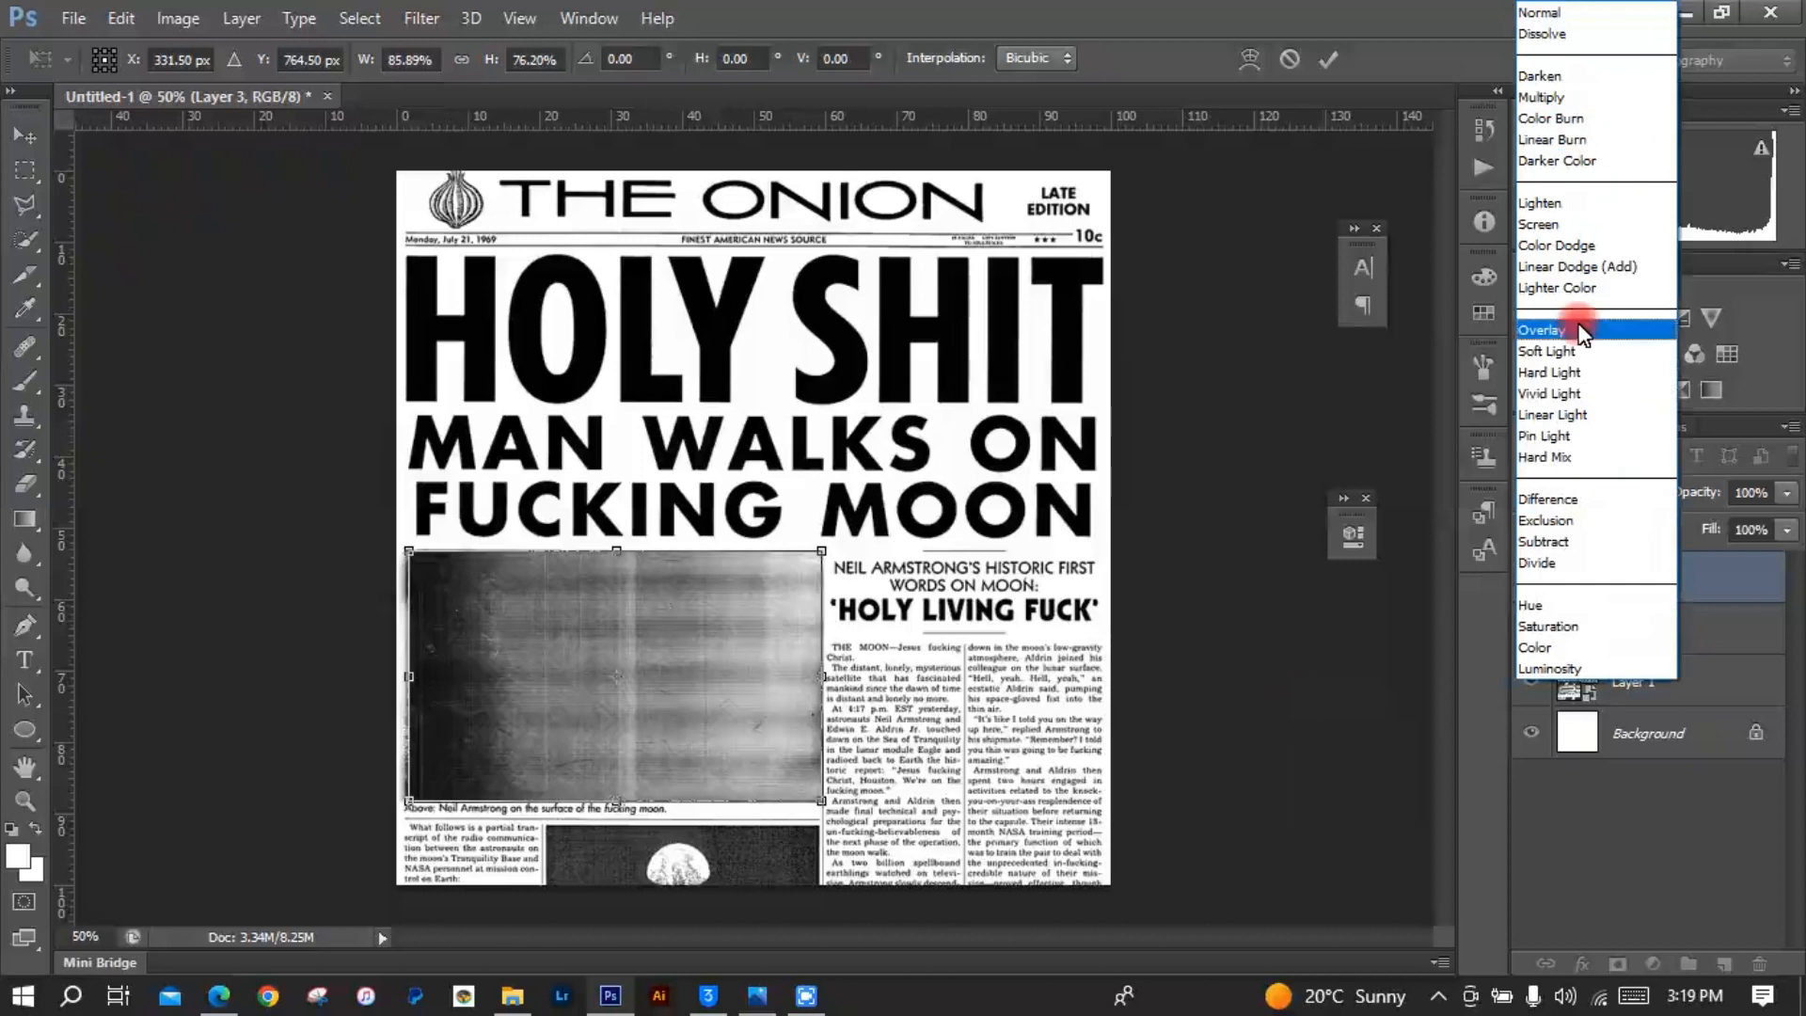
click(1548, 201)
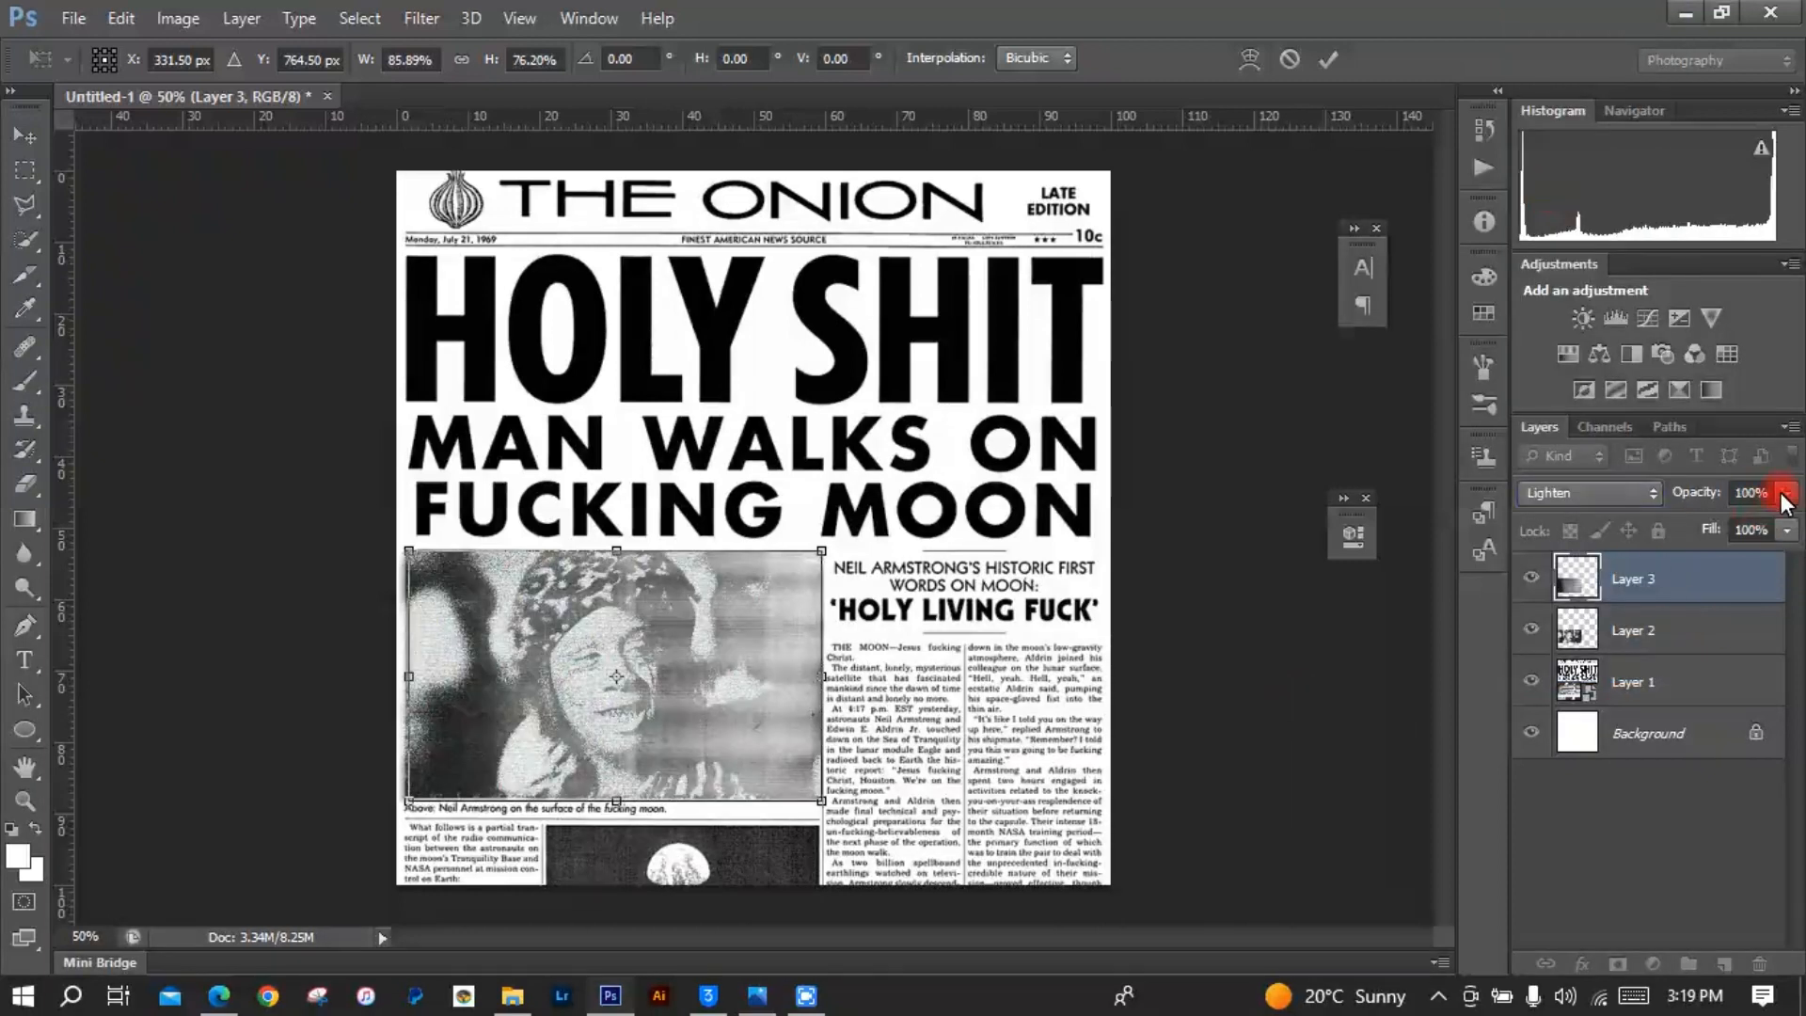
drag(1781, 495, 1710, 522)
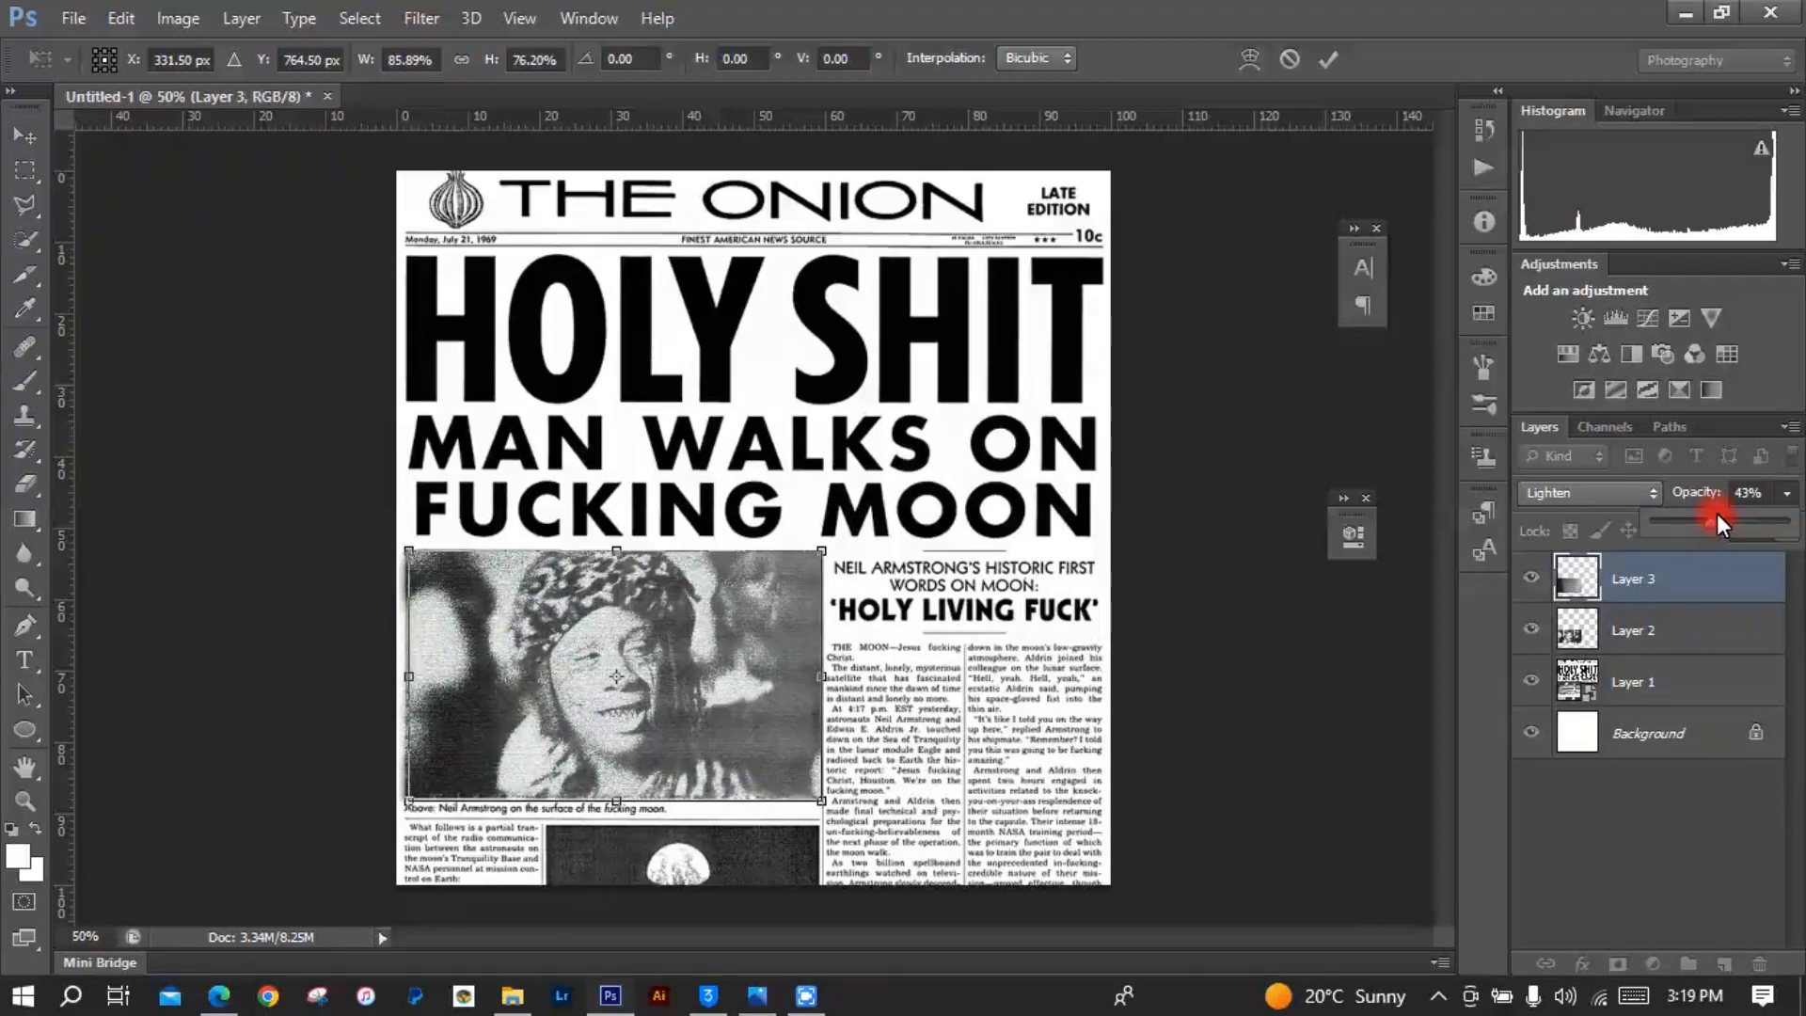
drag(1718, 512, 1696, 518)
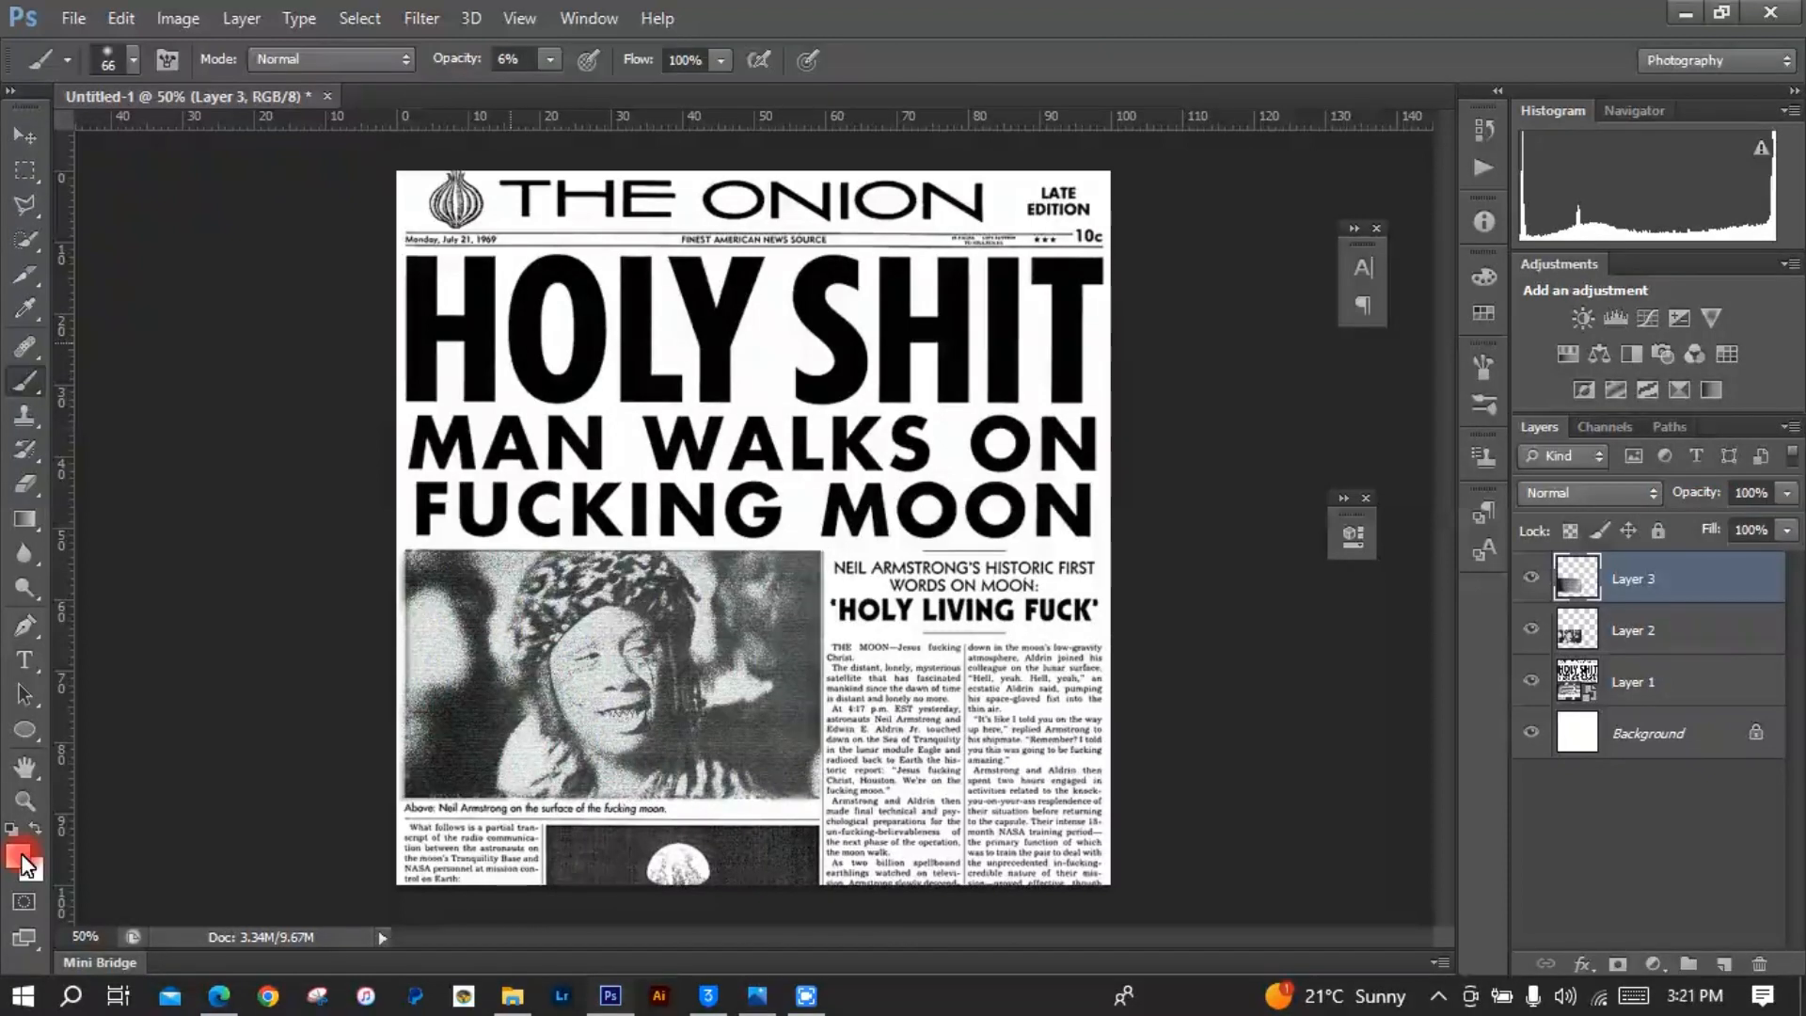
Step: Set the foreground colour to the page's near-white, #fefefe, for the brush
click(27, 863)
drag(596, 311, 771, 365)
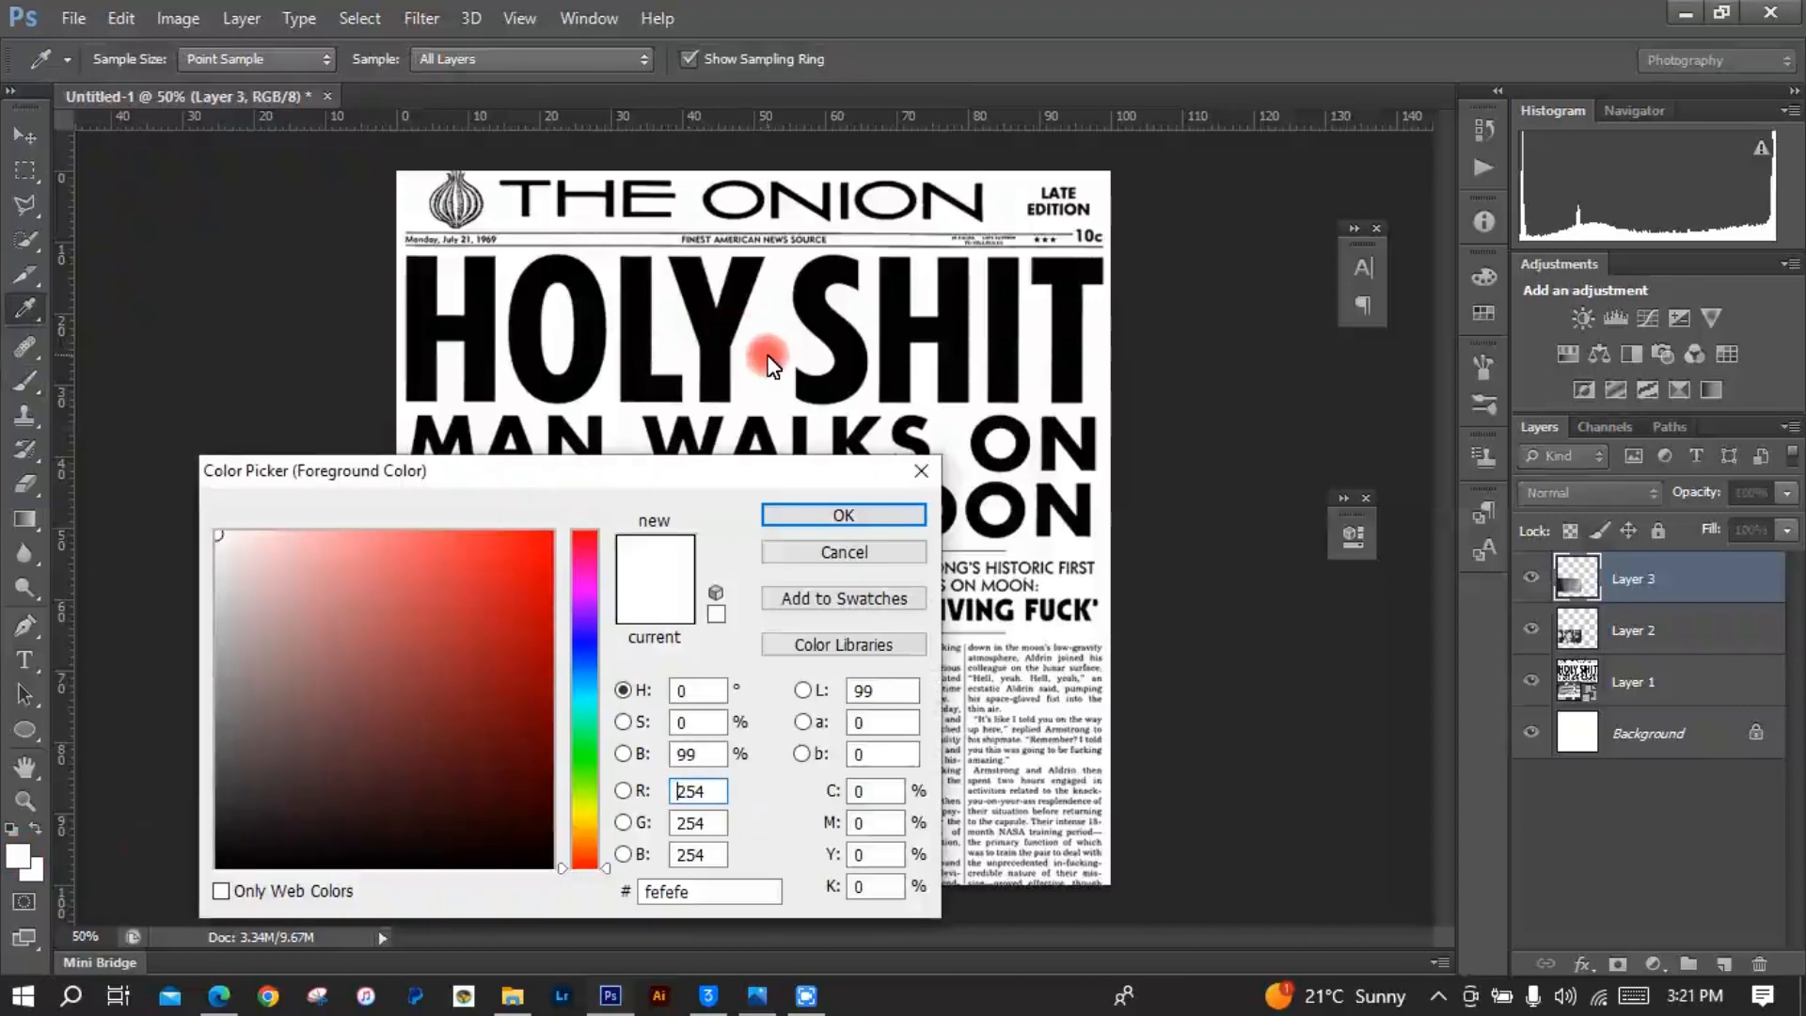
click(844, 512)
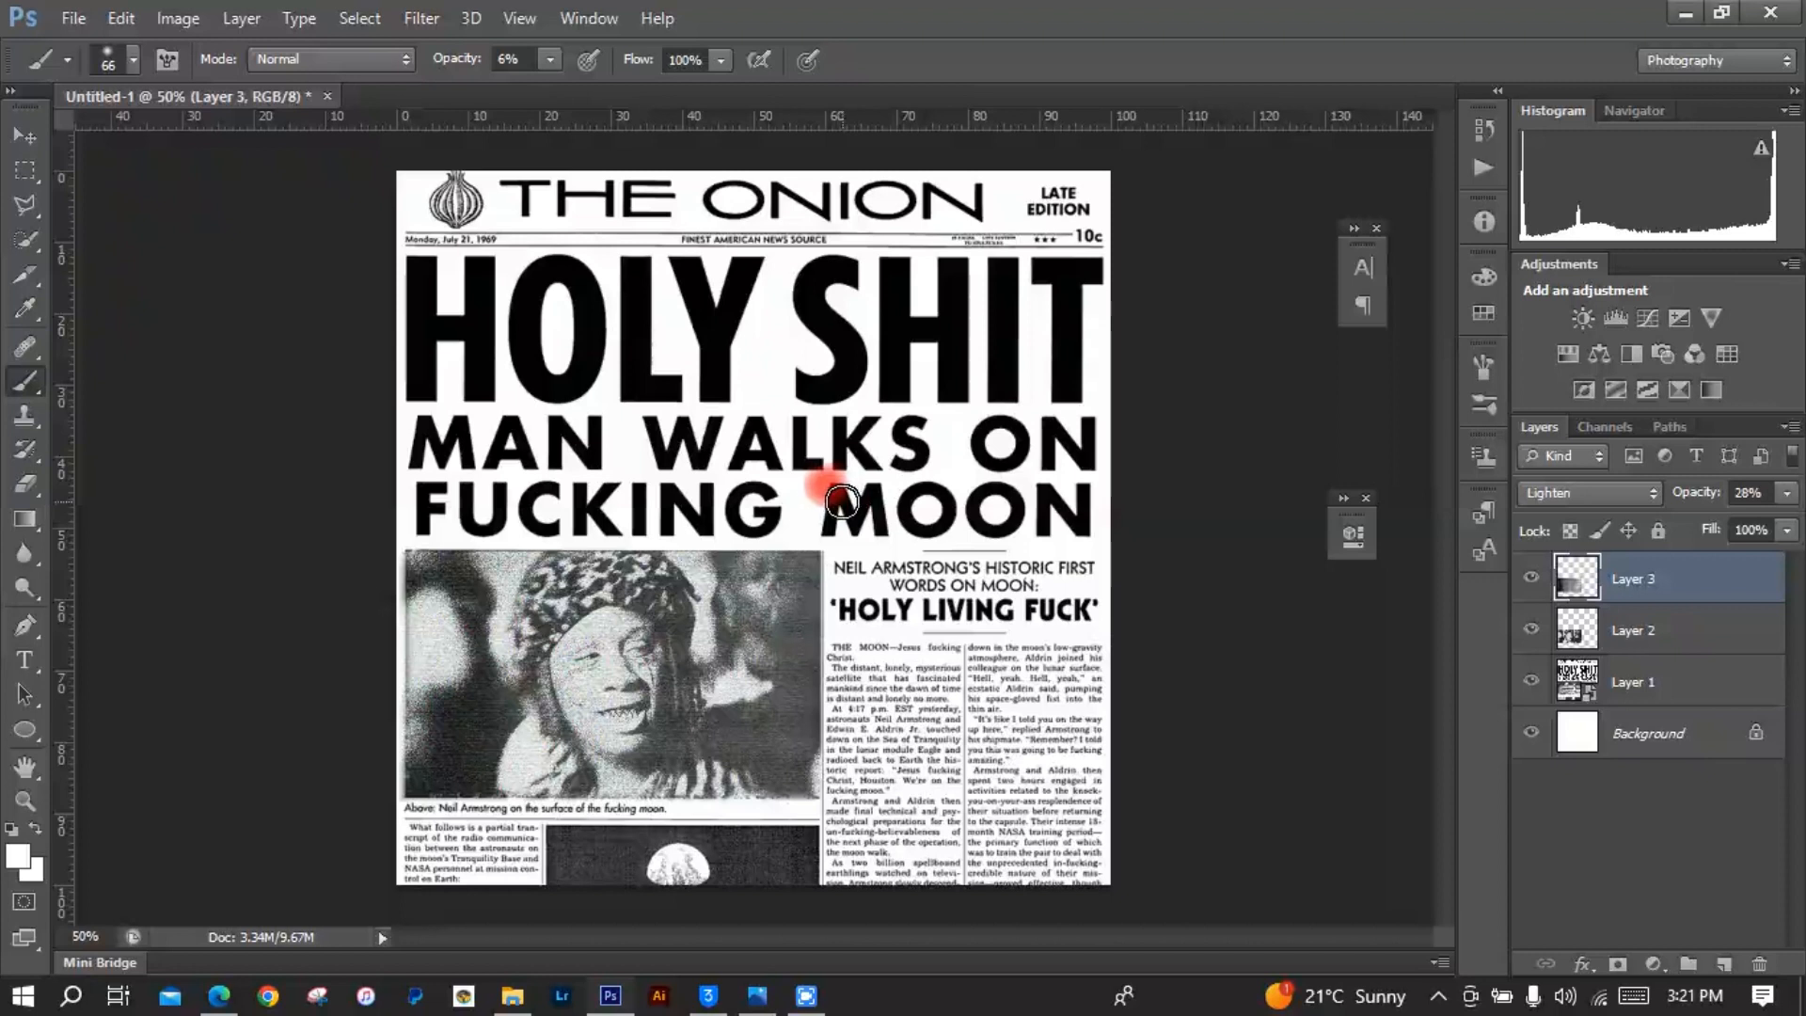
Step: Rasterize Layer 1 and paint over the two-line subheadline beneath the main headline with the near-white brush
right_click(1616, 681)
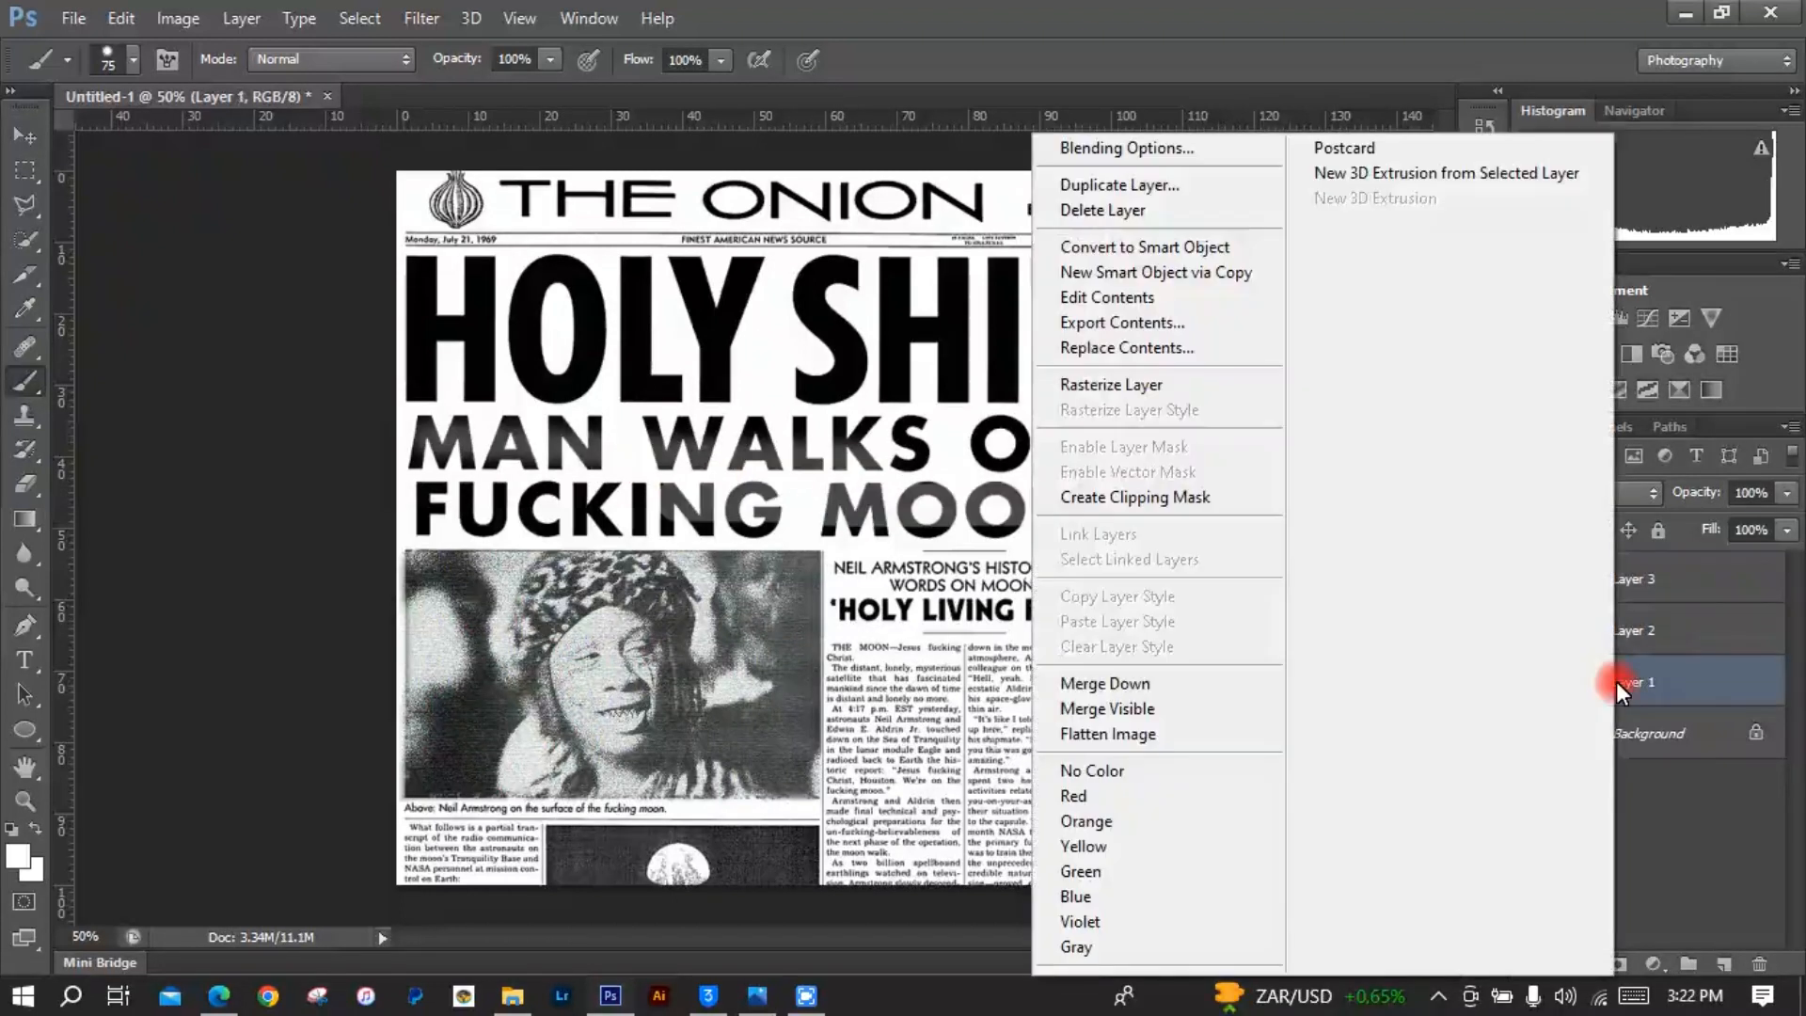
click(1110, 385)
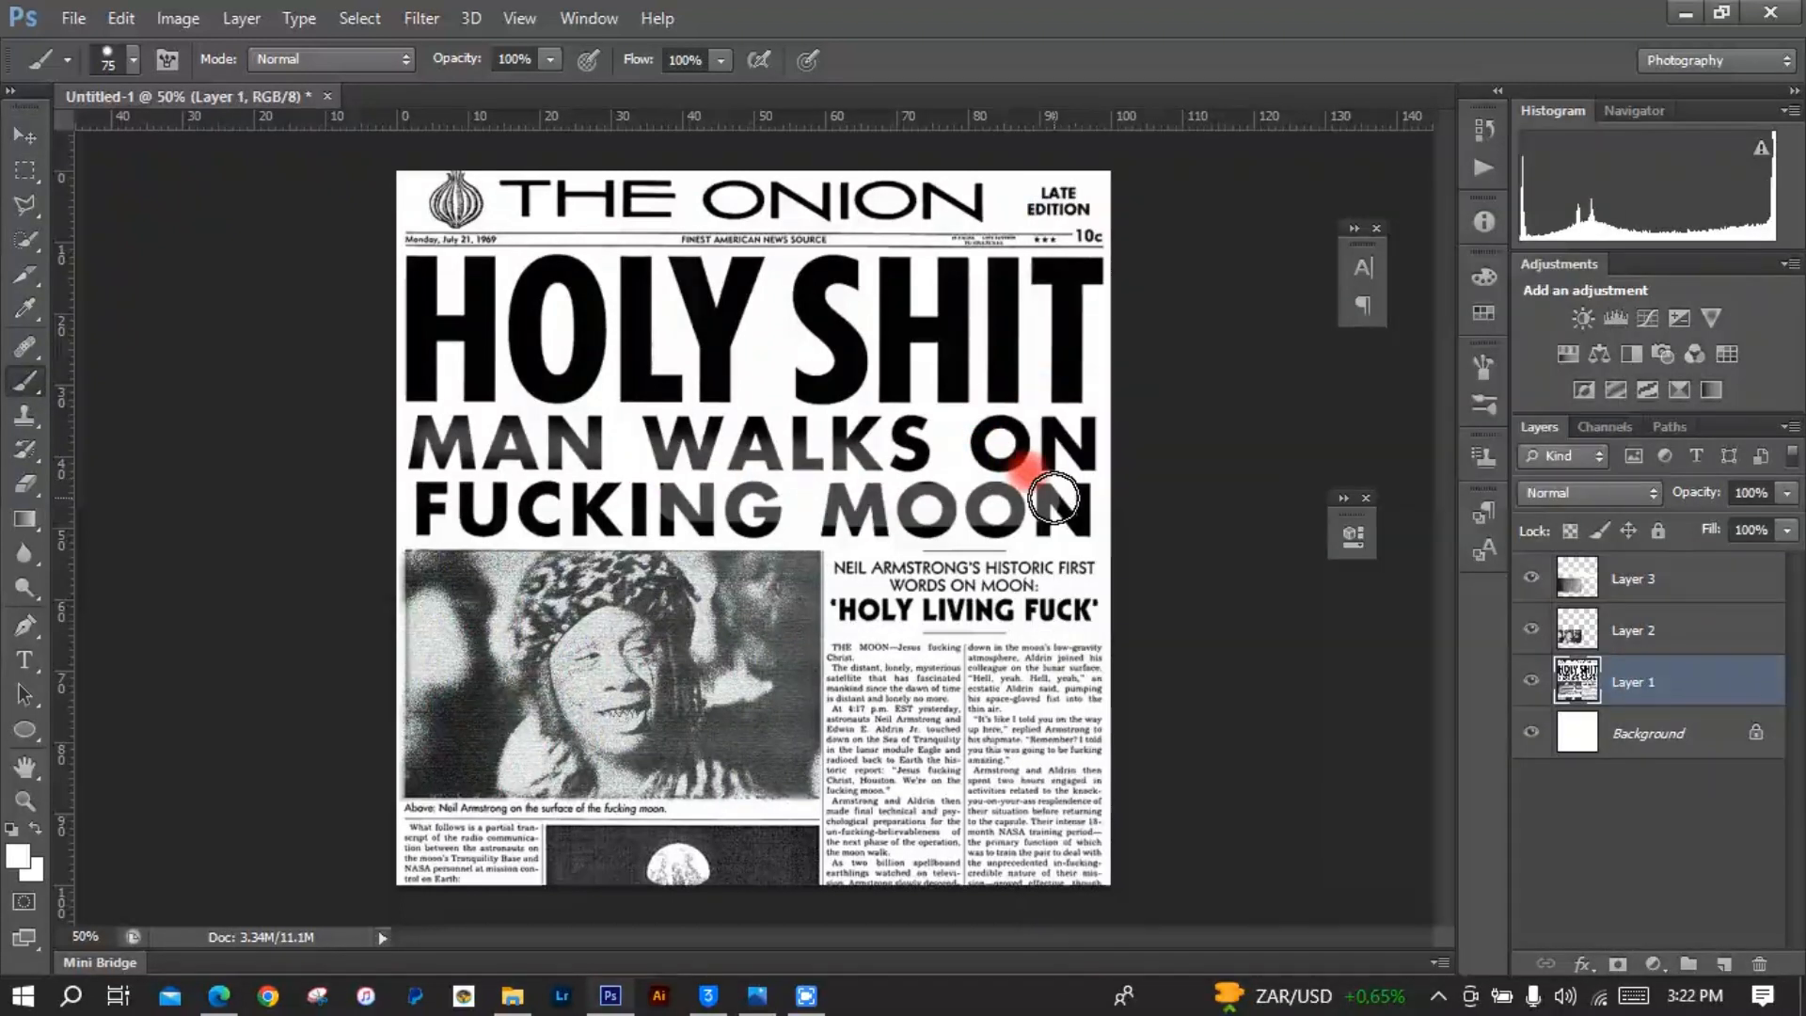
mouse_move(1032, 476)
mouse_down()
mouse_move(531, 492)
mouse_move(443, 513)
mouse_move(421, 437)
mouse_move(1076, 450)
mouse_move(1074, 520)
mouse_move(428, 517)
mouse_move(472, 475)
mouse_move(605, 434)
mouse_move(1021, 439)
mouse_move(1084, 422)
mouse_move(708, 591)
mouse_move(727, 495)
mouse_move(839, 492)
mouse_up()
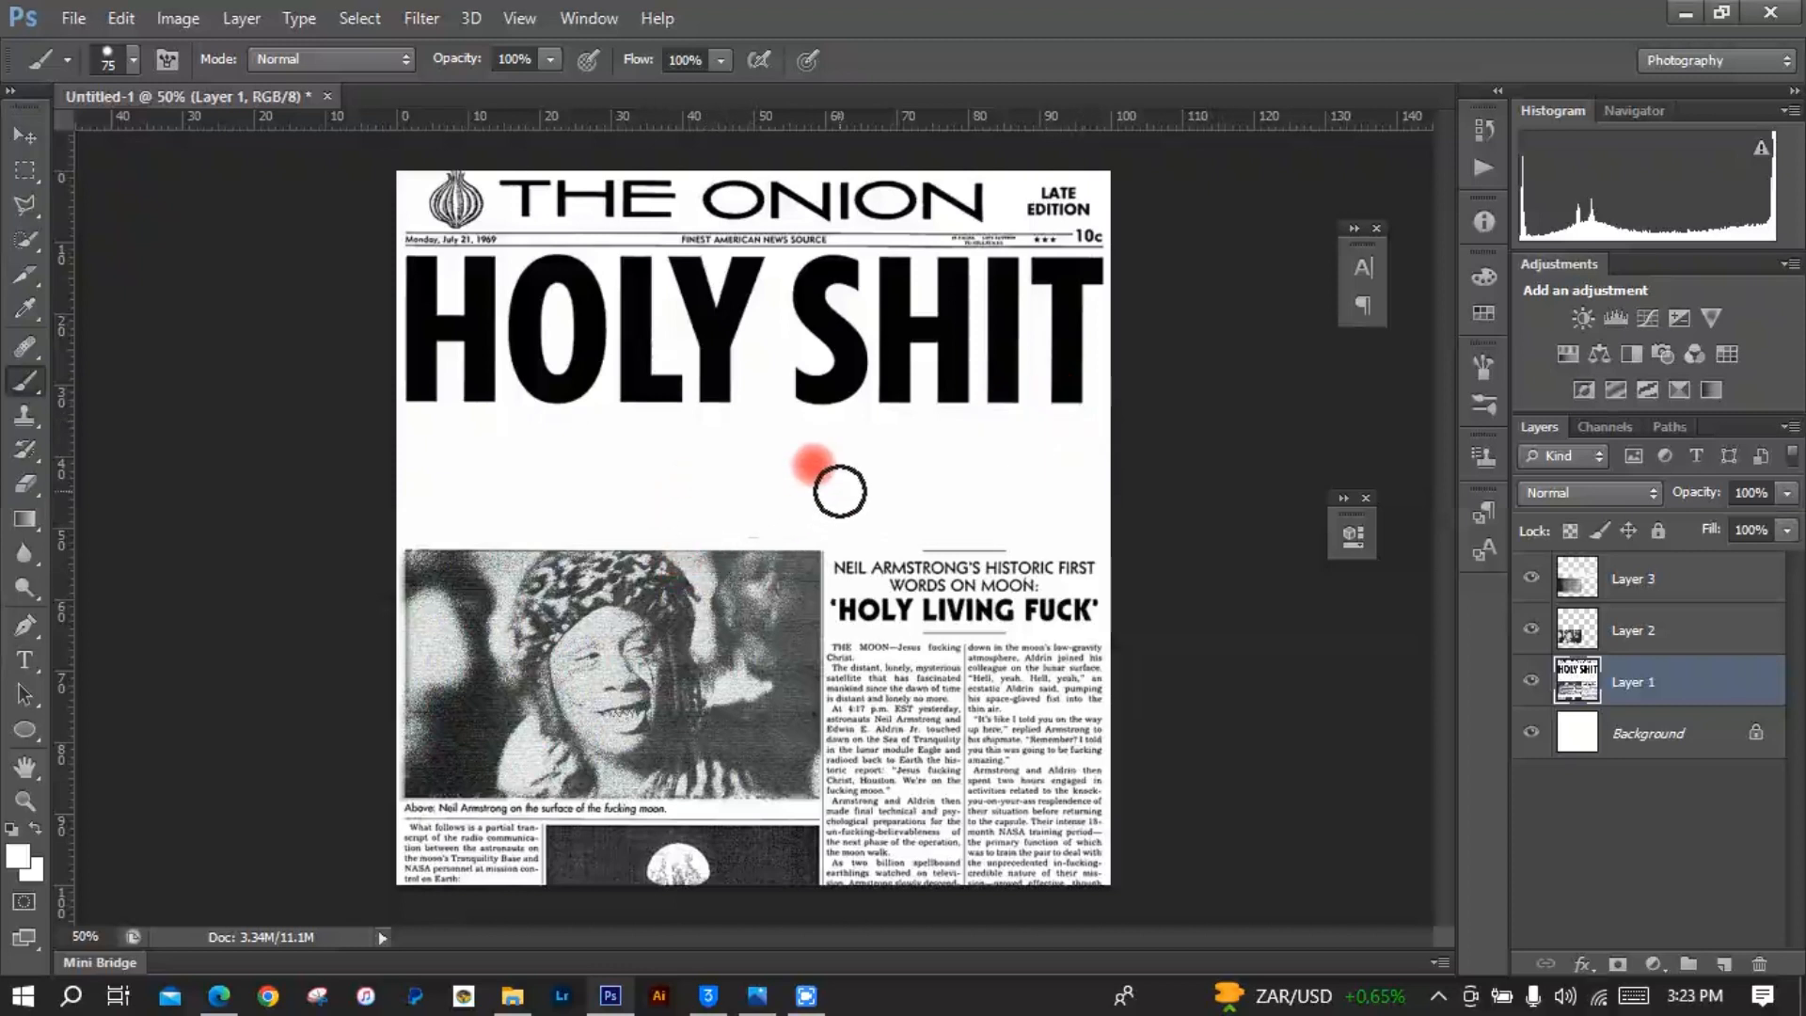
drag(840, 491, 697, 469)
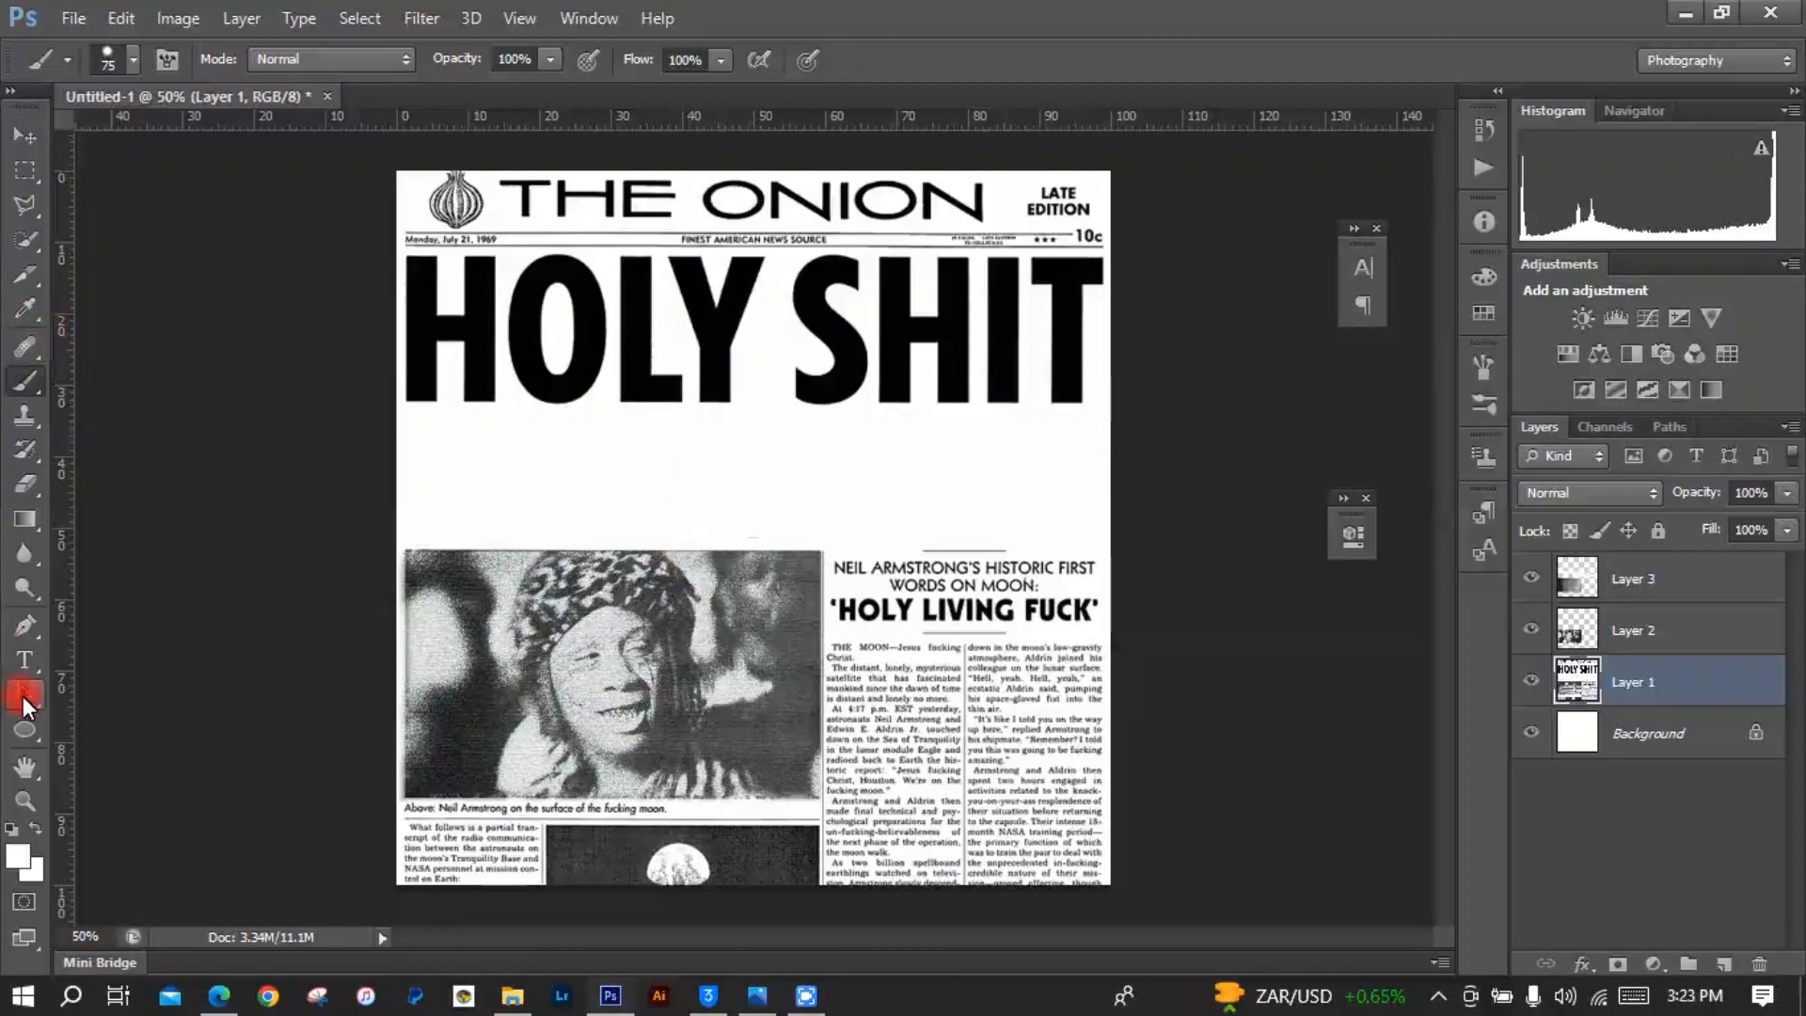
Step: Add a new layer above Layer 1 and start a text line in the blanked area using the Newsflash BB font
click(1727, 964)
click(1730, 965)
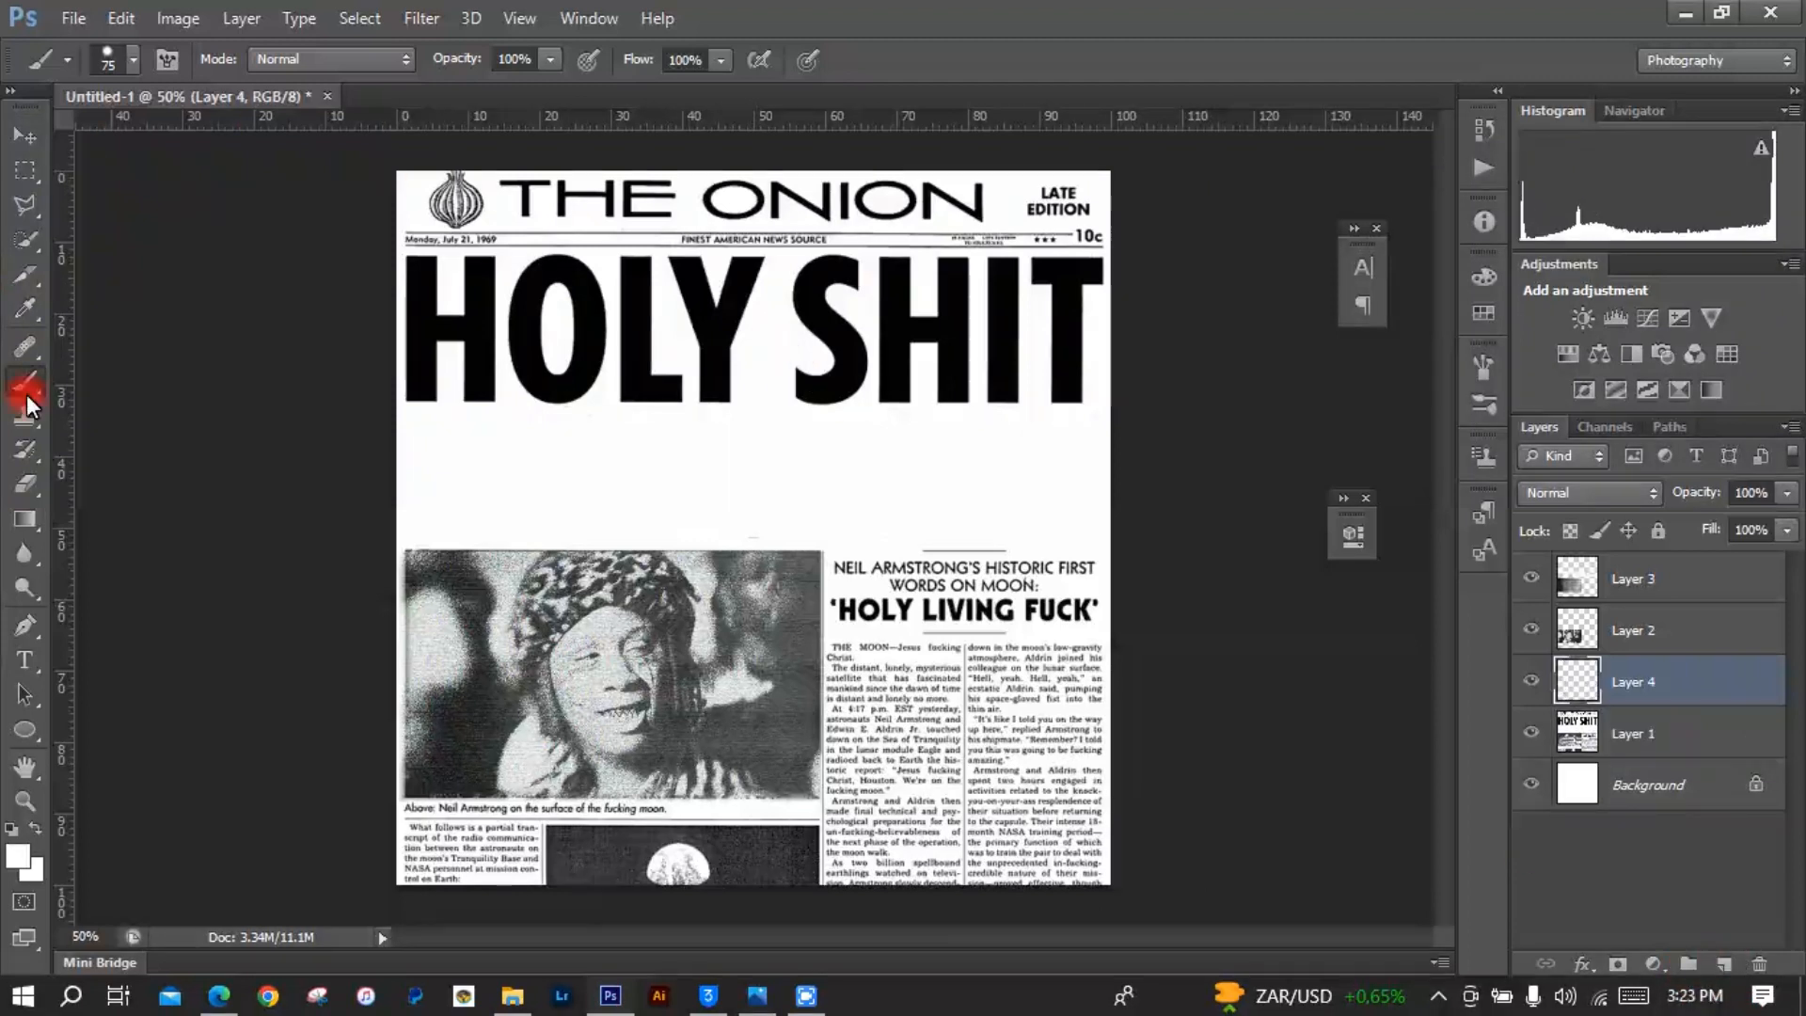
click(25, 660)
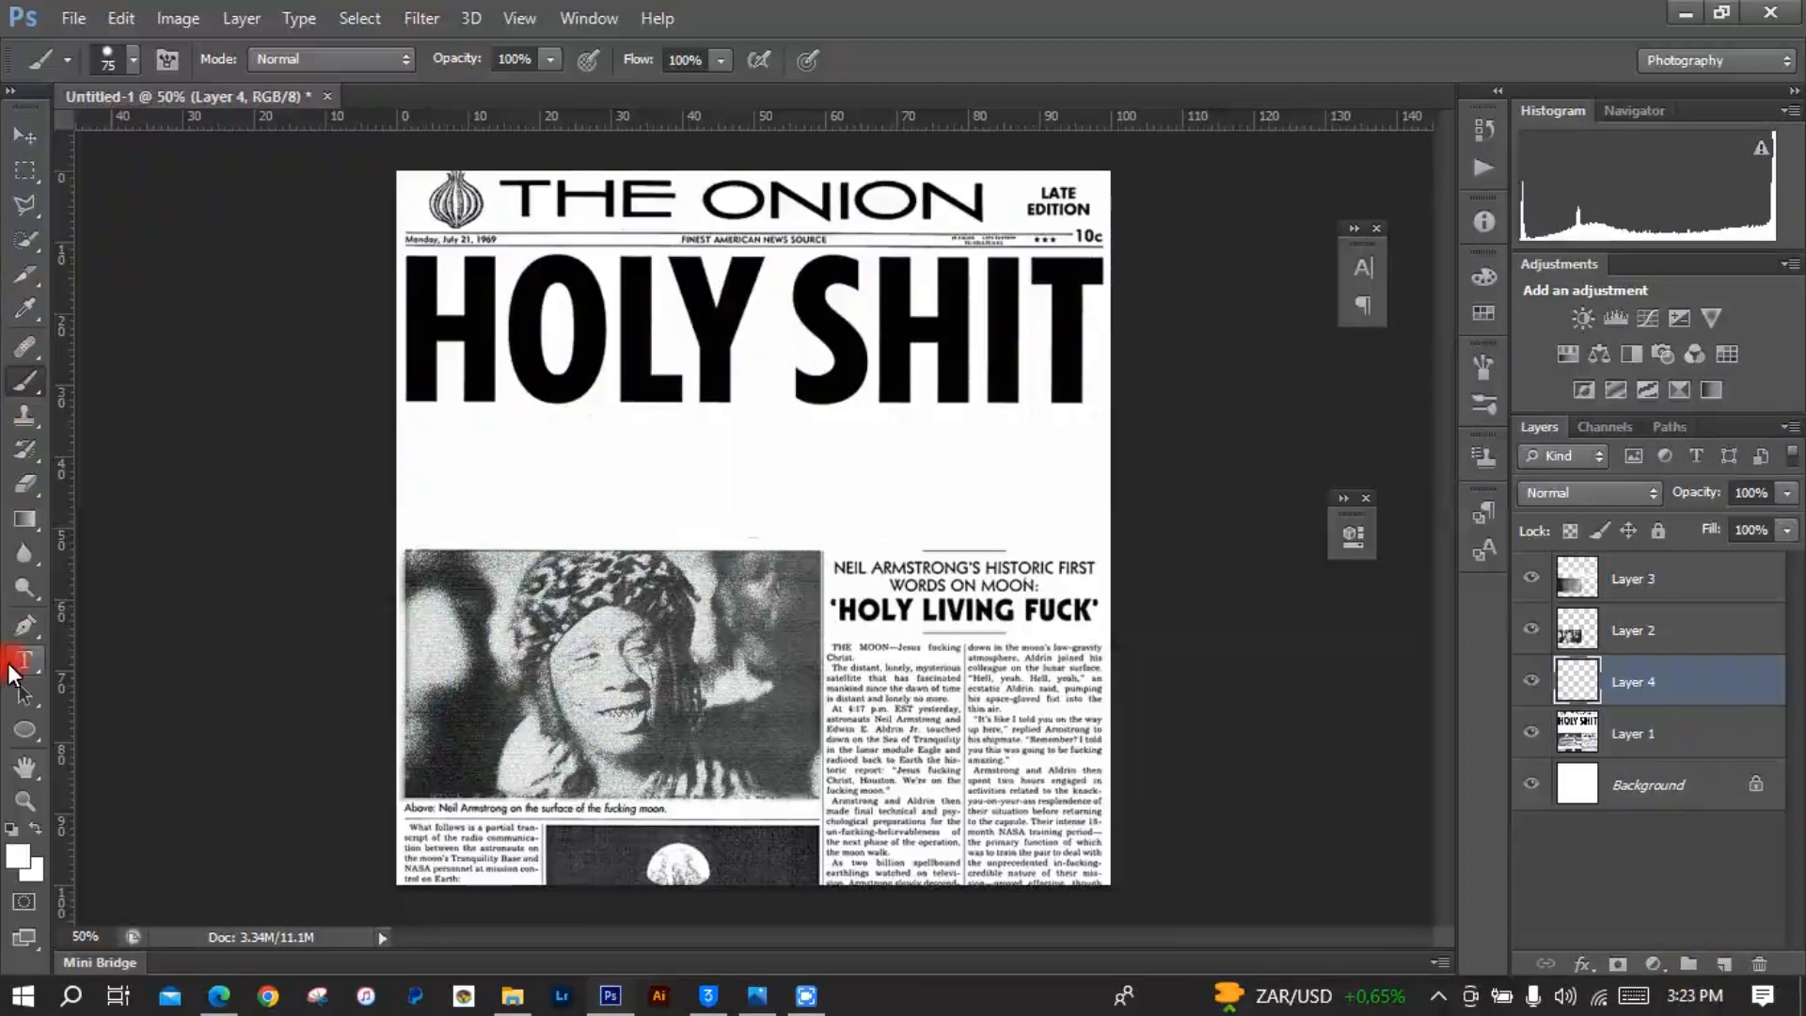
click(443, 473)
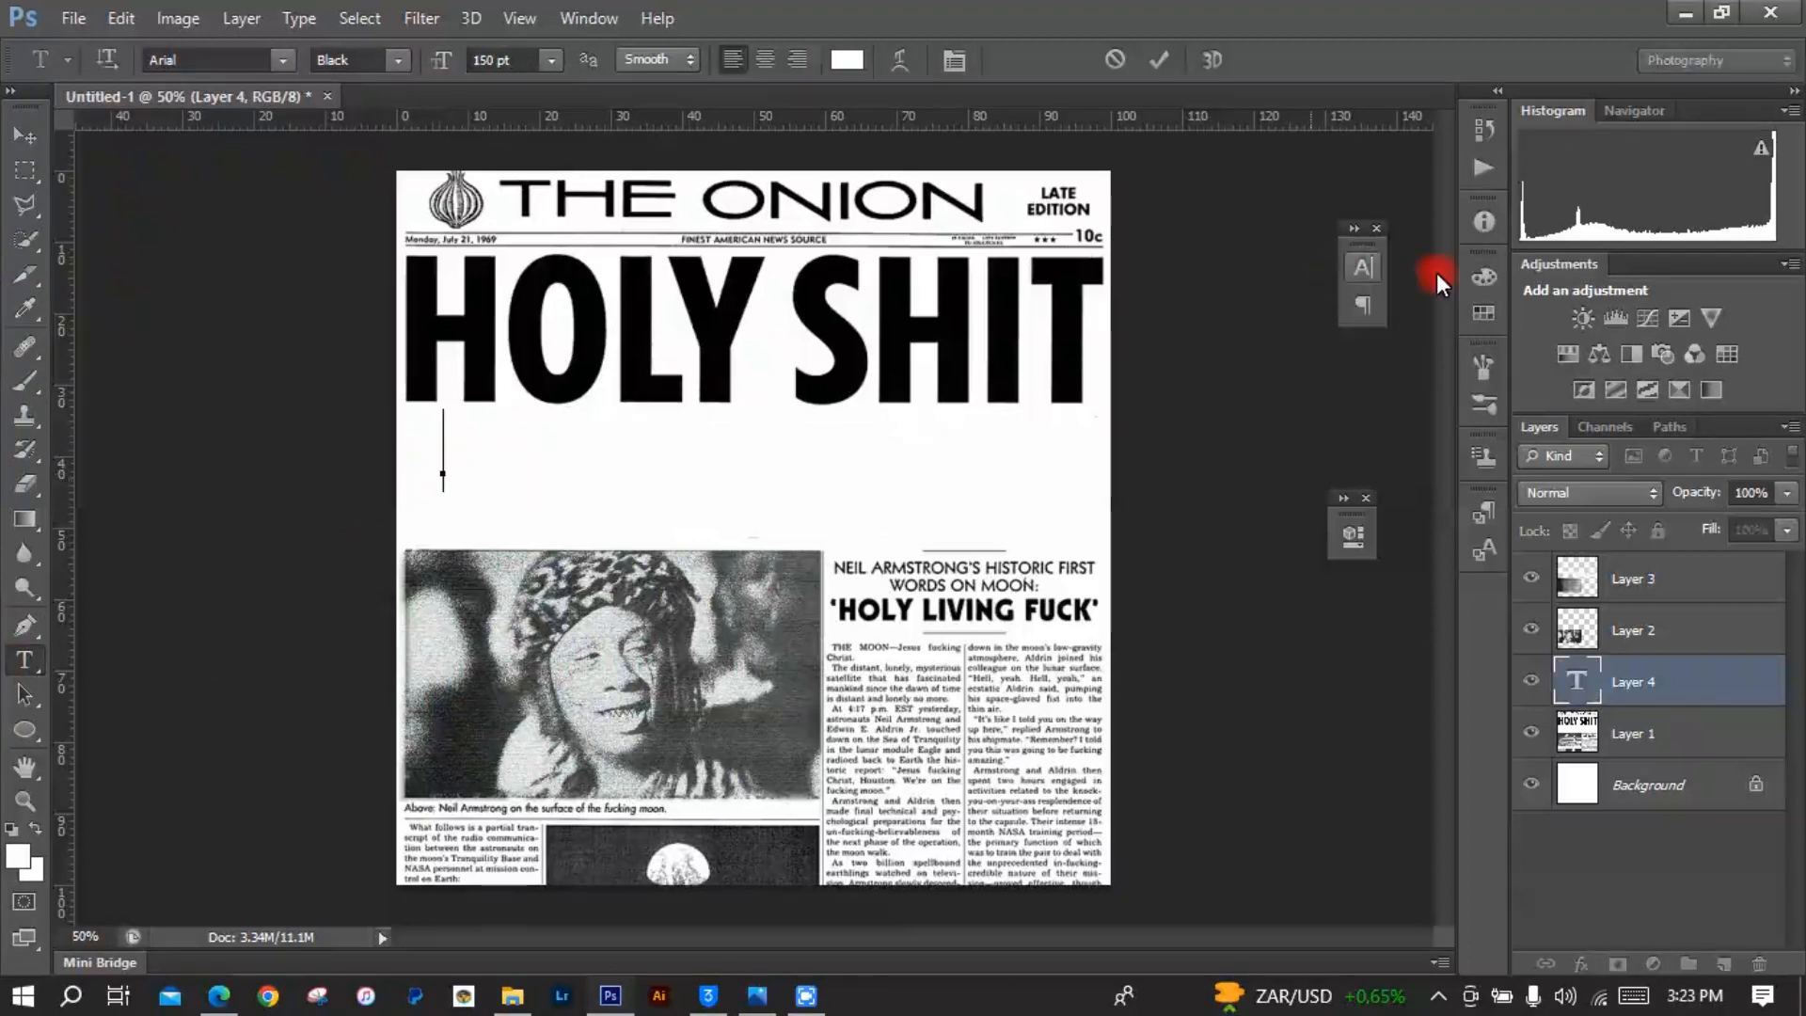
click(1352, 230)
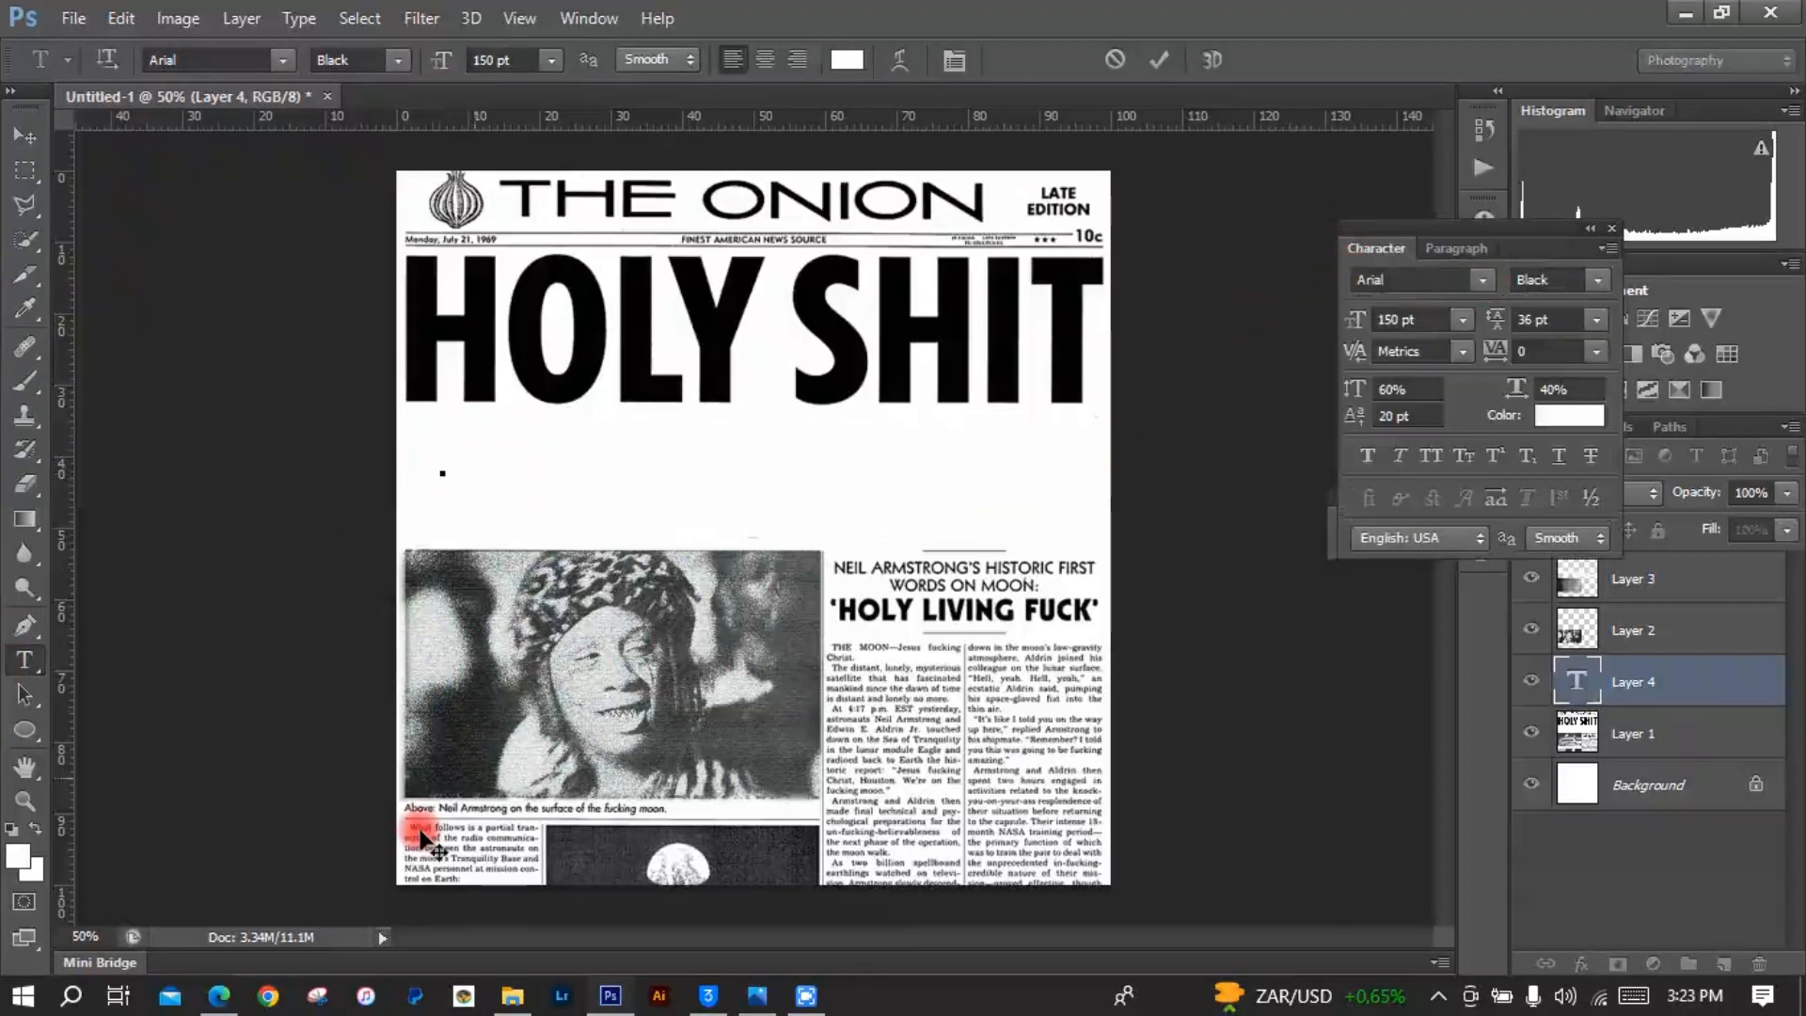
mouse_move(513, 995)
mouse_move(523, 897)
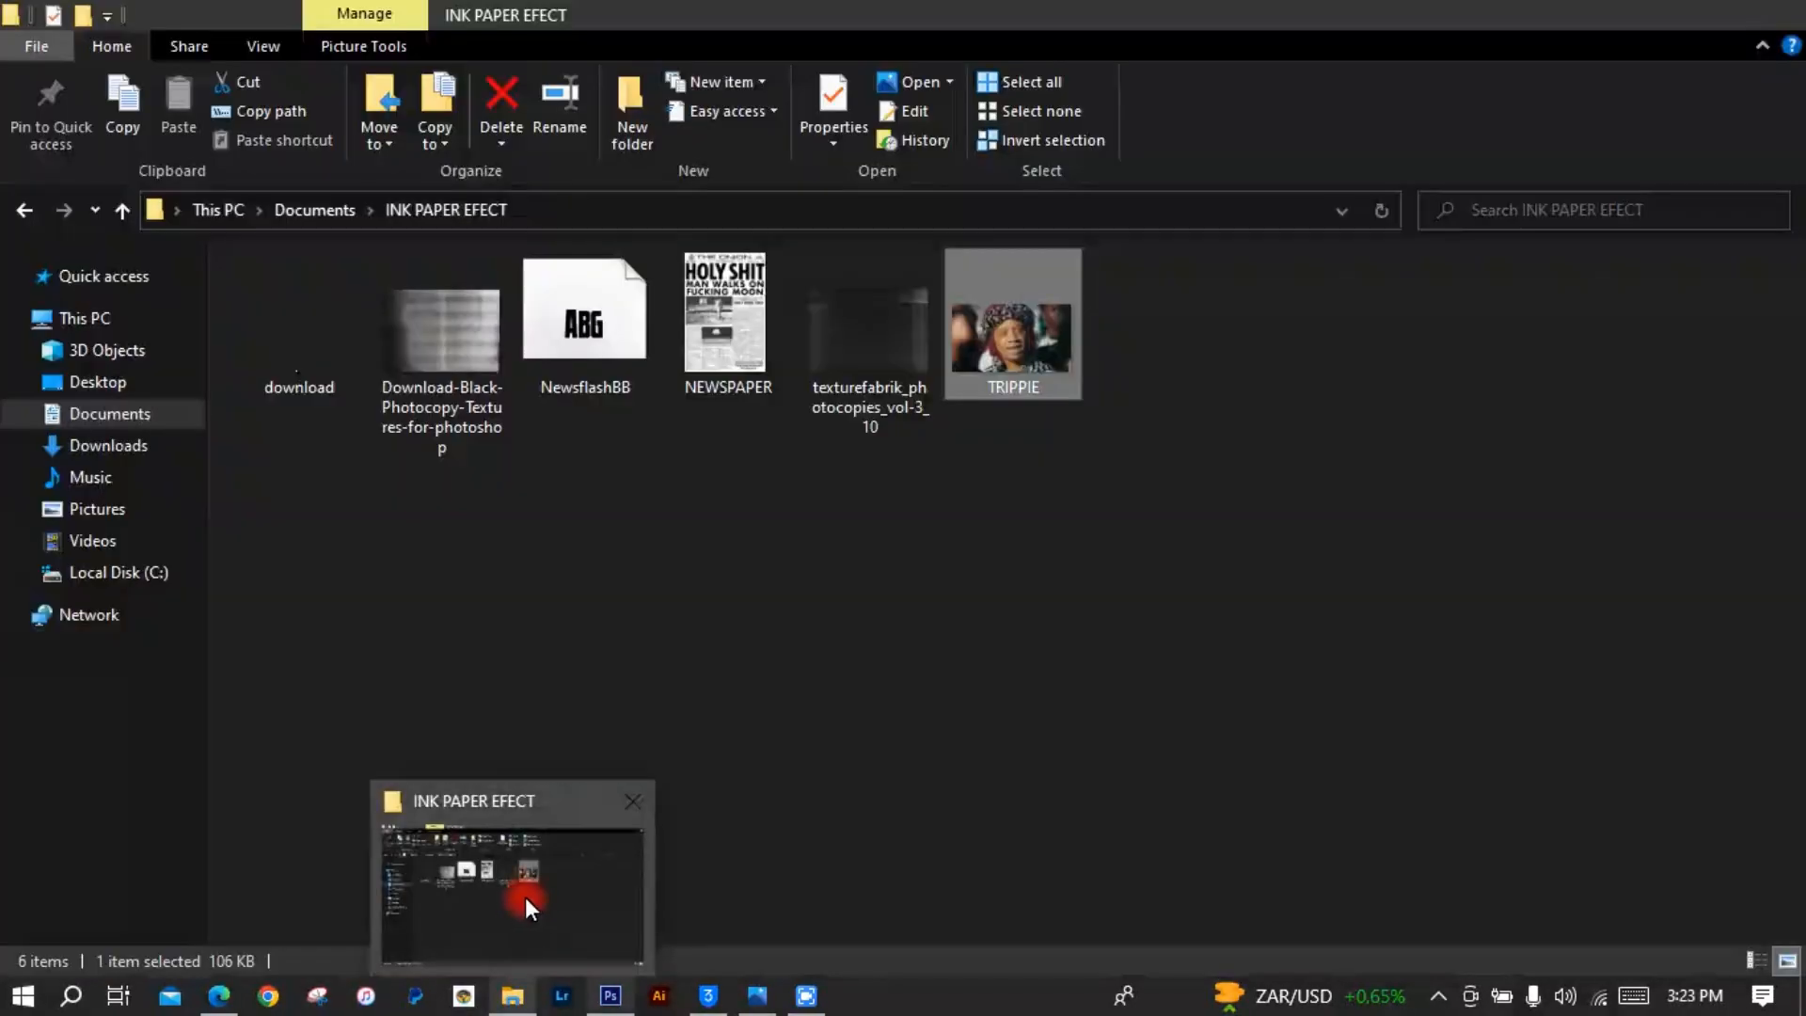
scroll(1440, 628, down, 3)
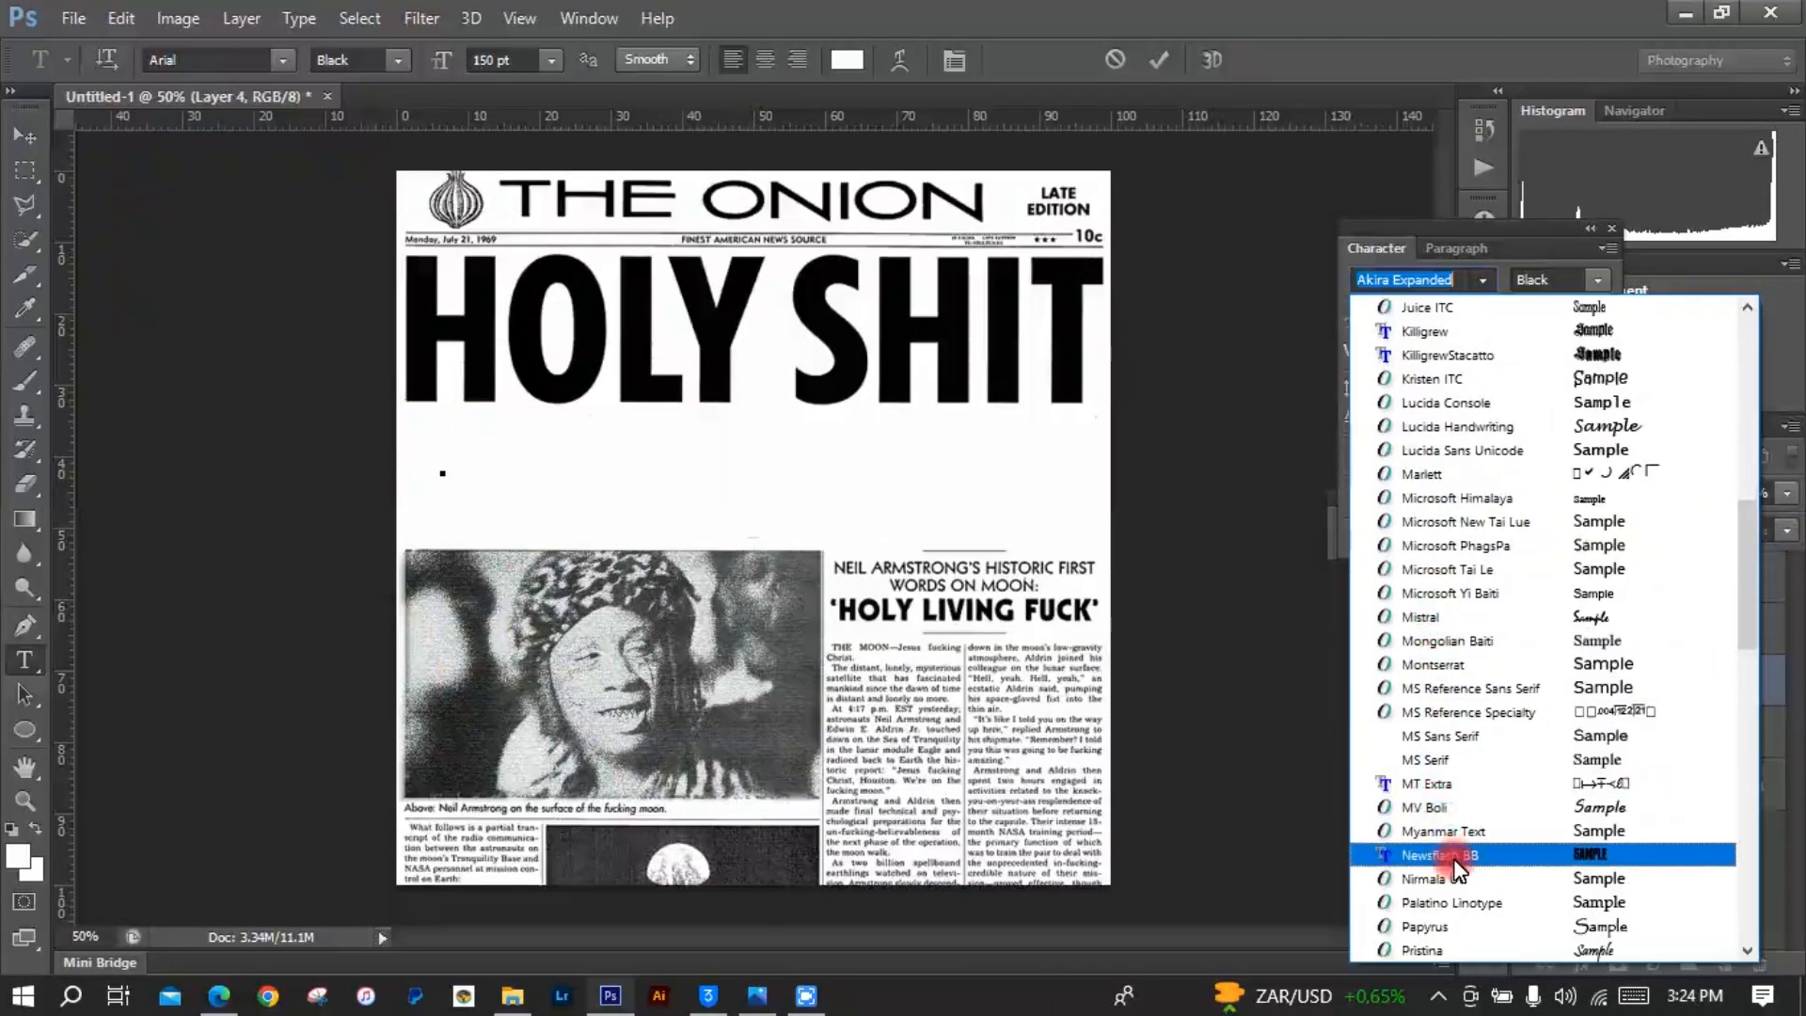
click(1449, 855)
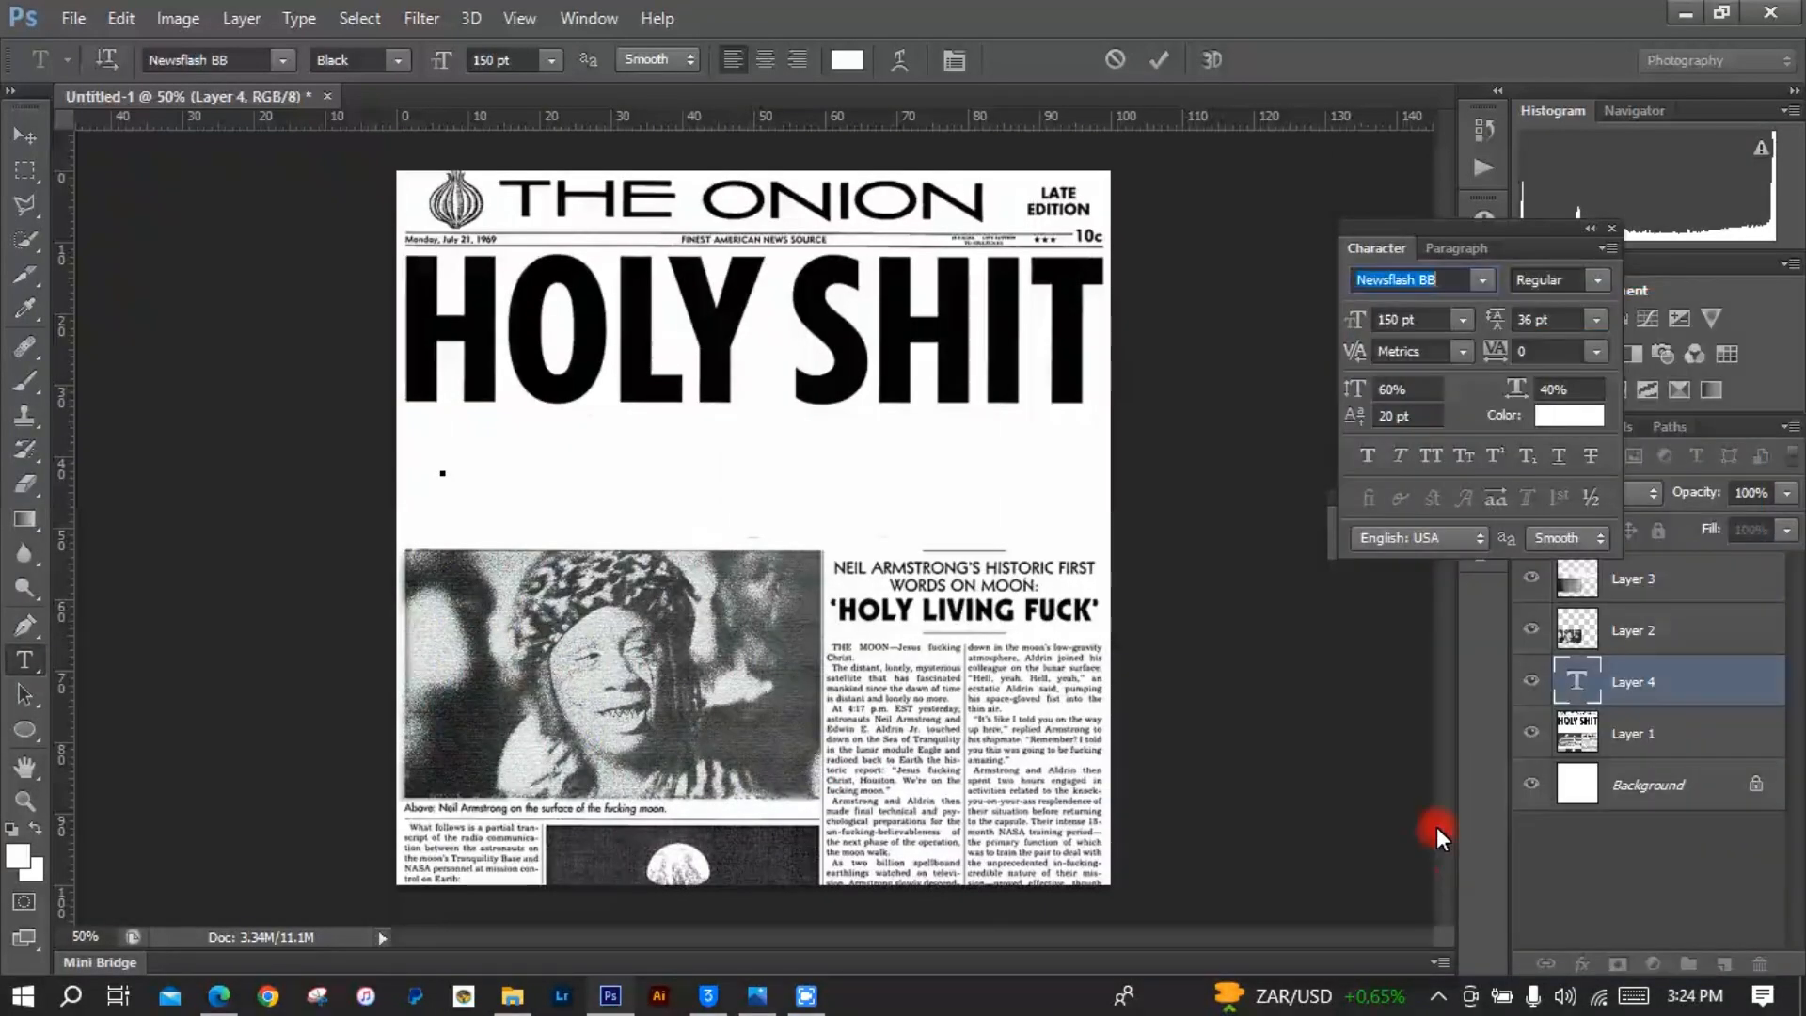
Step: Set the colour of the new text to black
click(455, 491)
click(1569, 415)
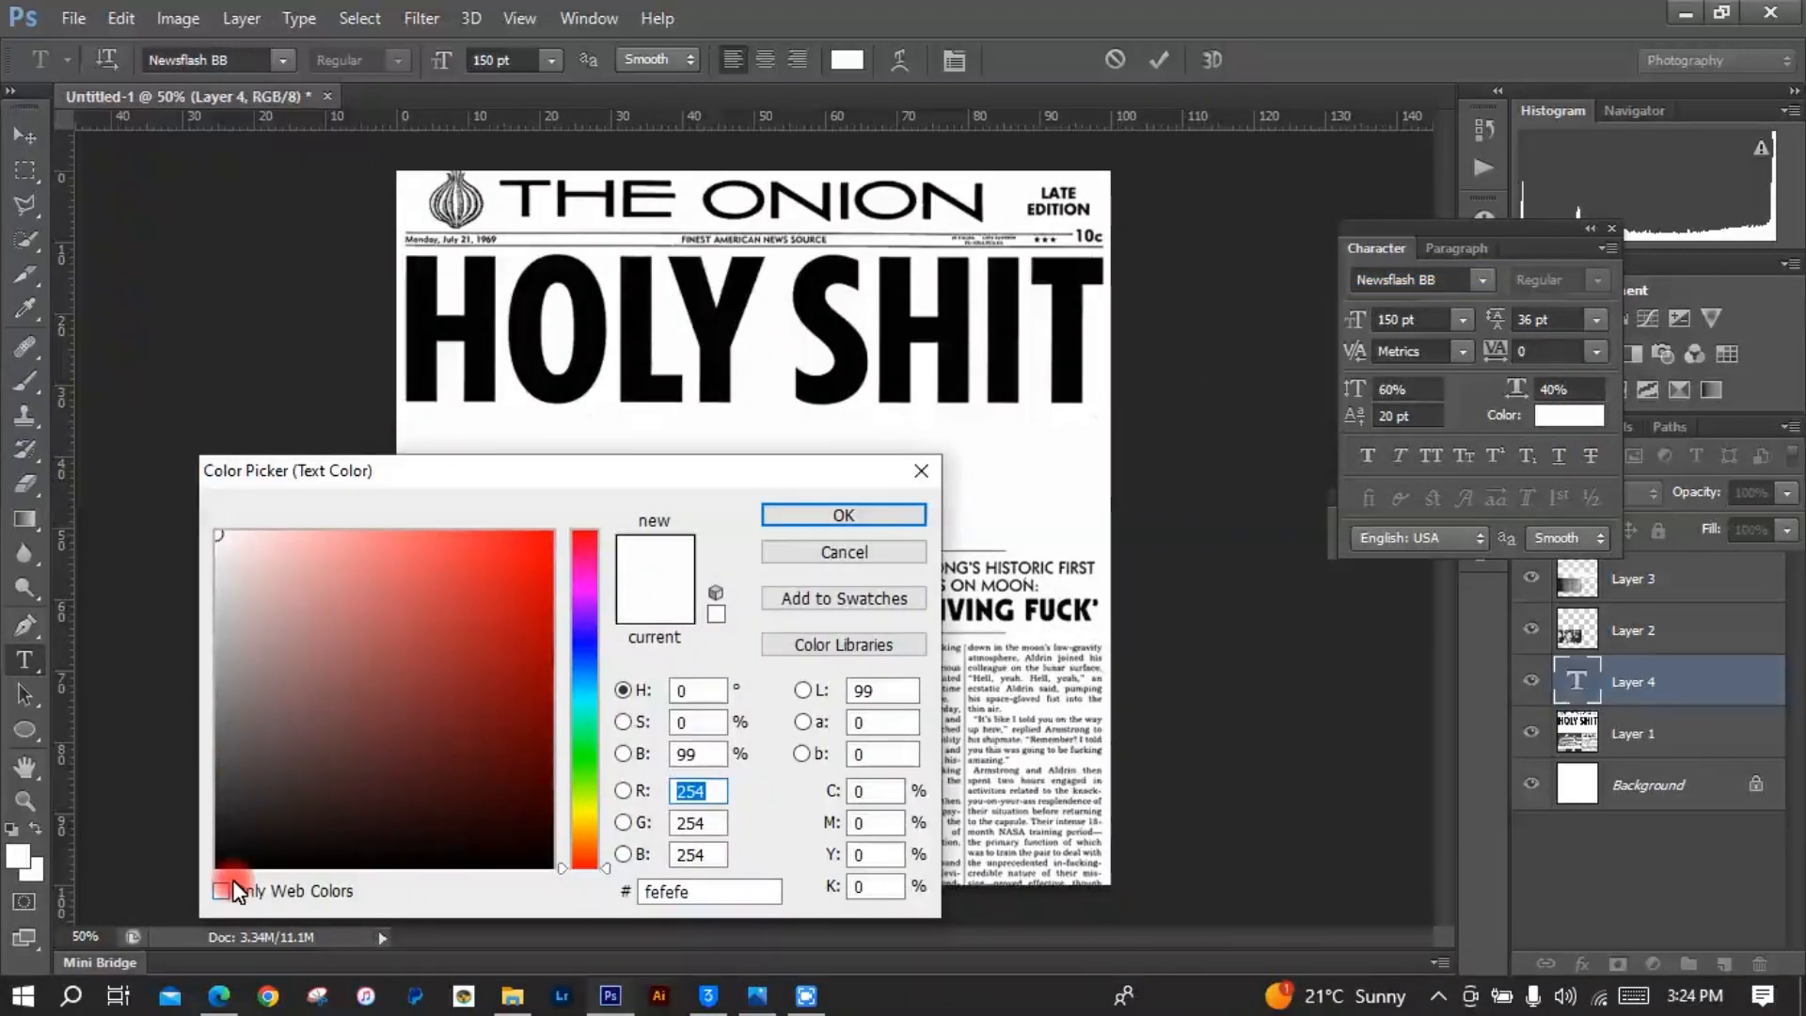
click(218, 865)
key(Return)
Step: Enter "TRIPPIE REDD IS BIG14ON14" as the new subheadline text below the main headline
text(TR)
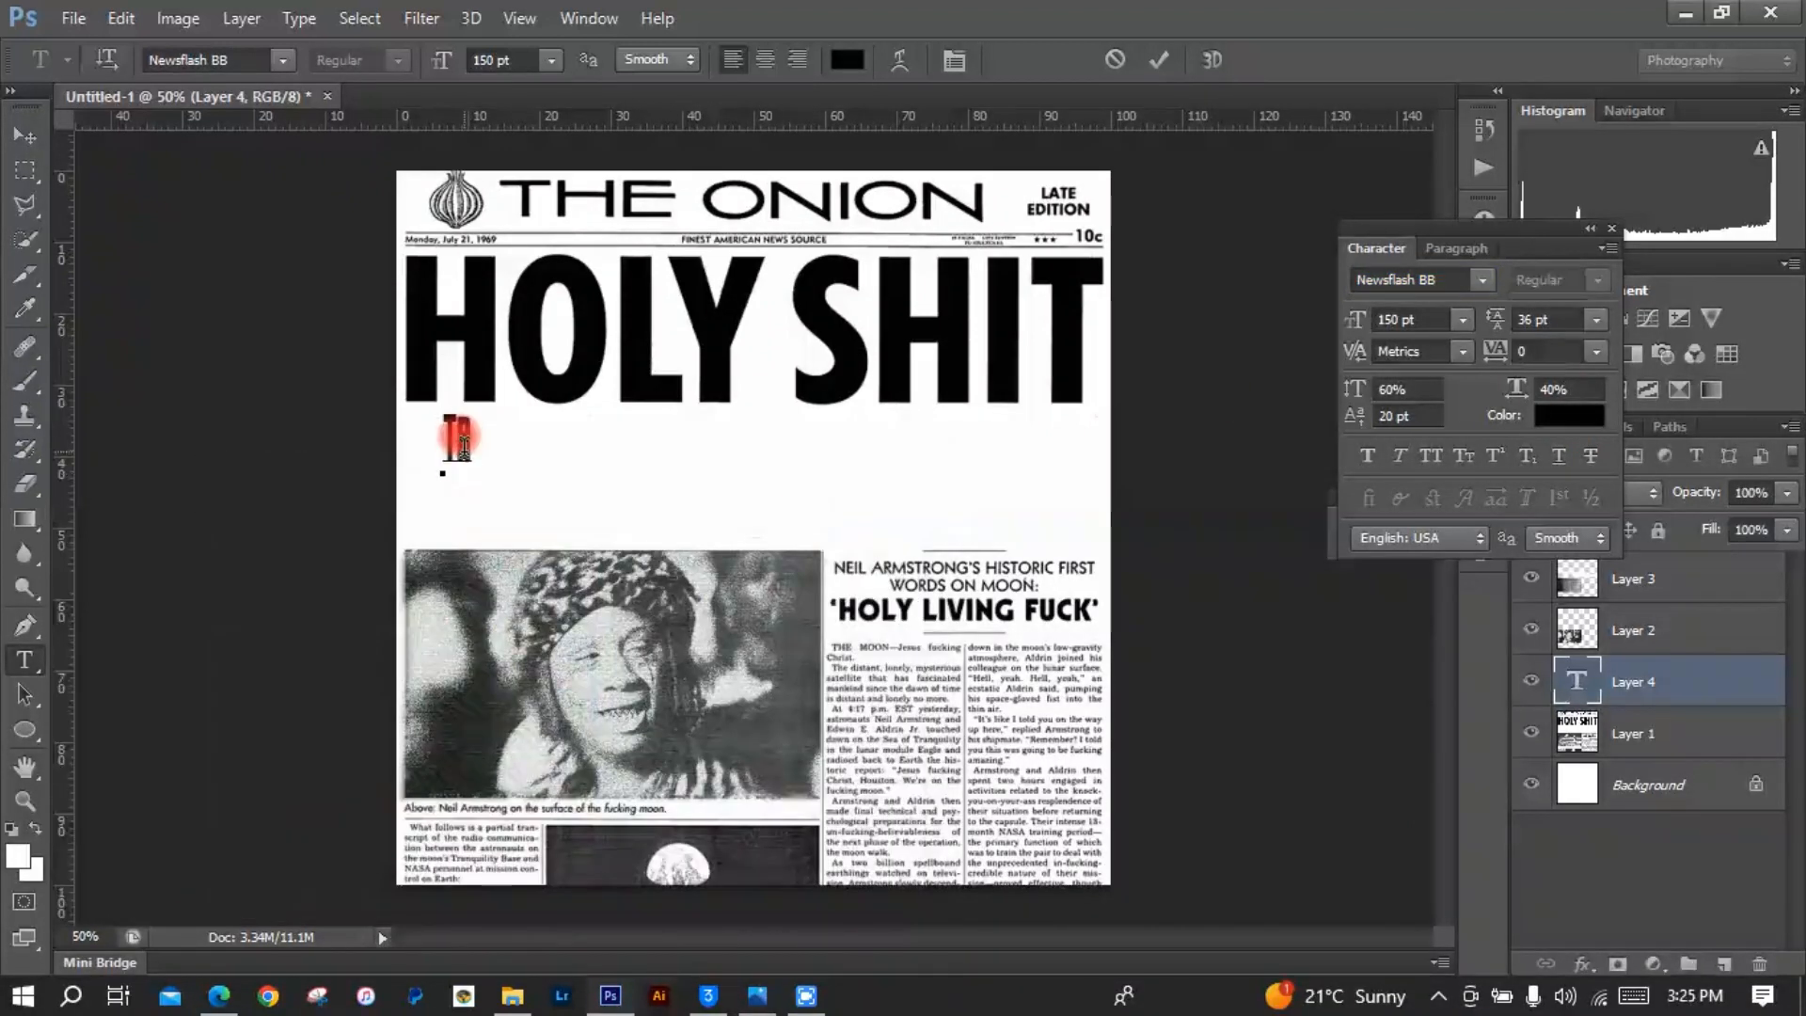
text(IPPIE REDD)
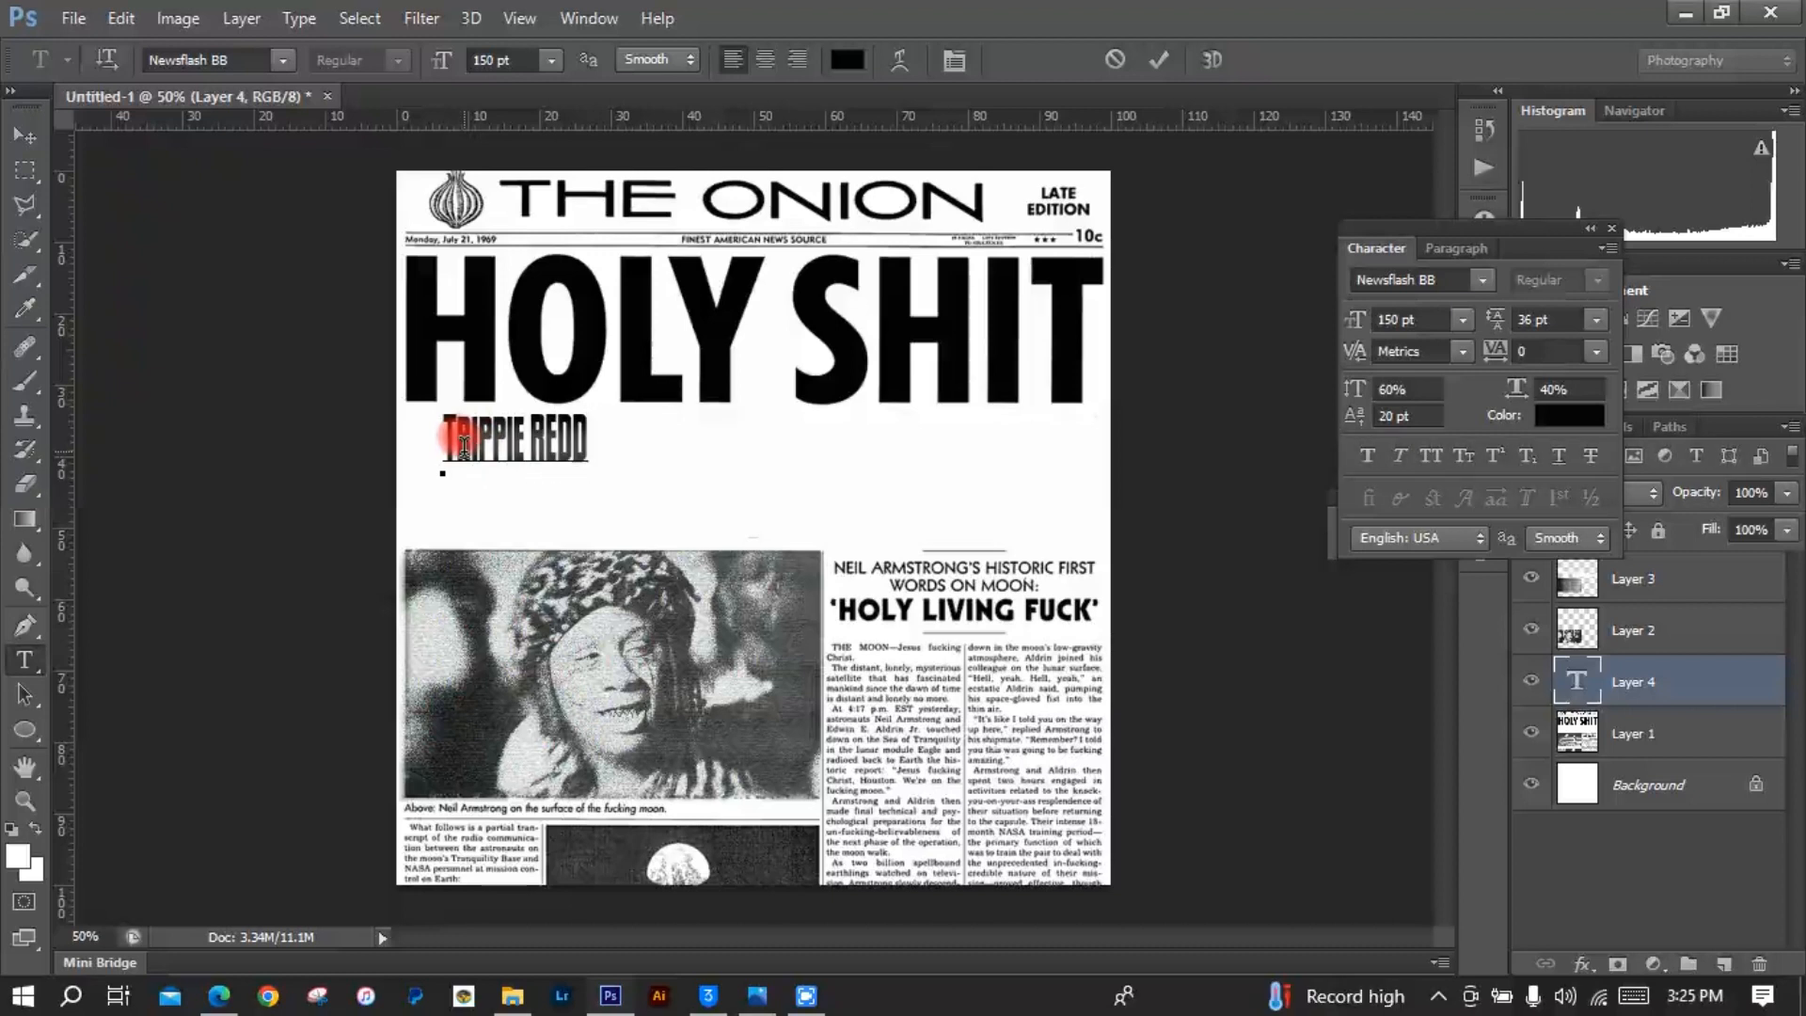
text( IS BIG14 ON)
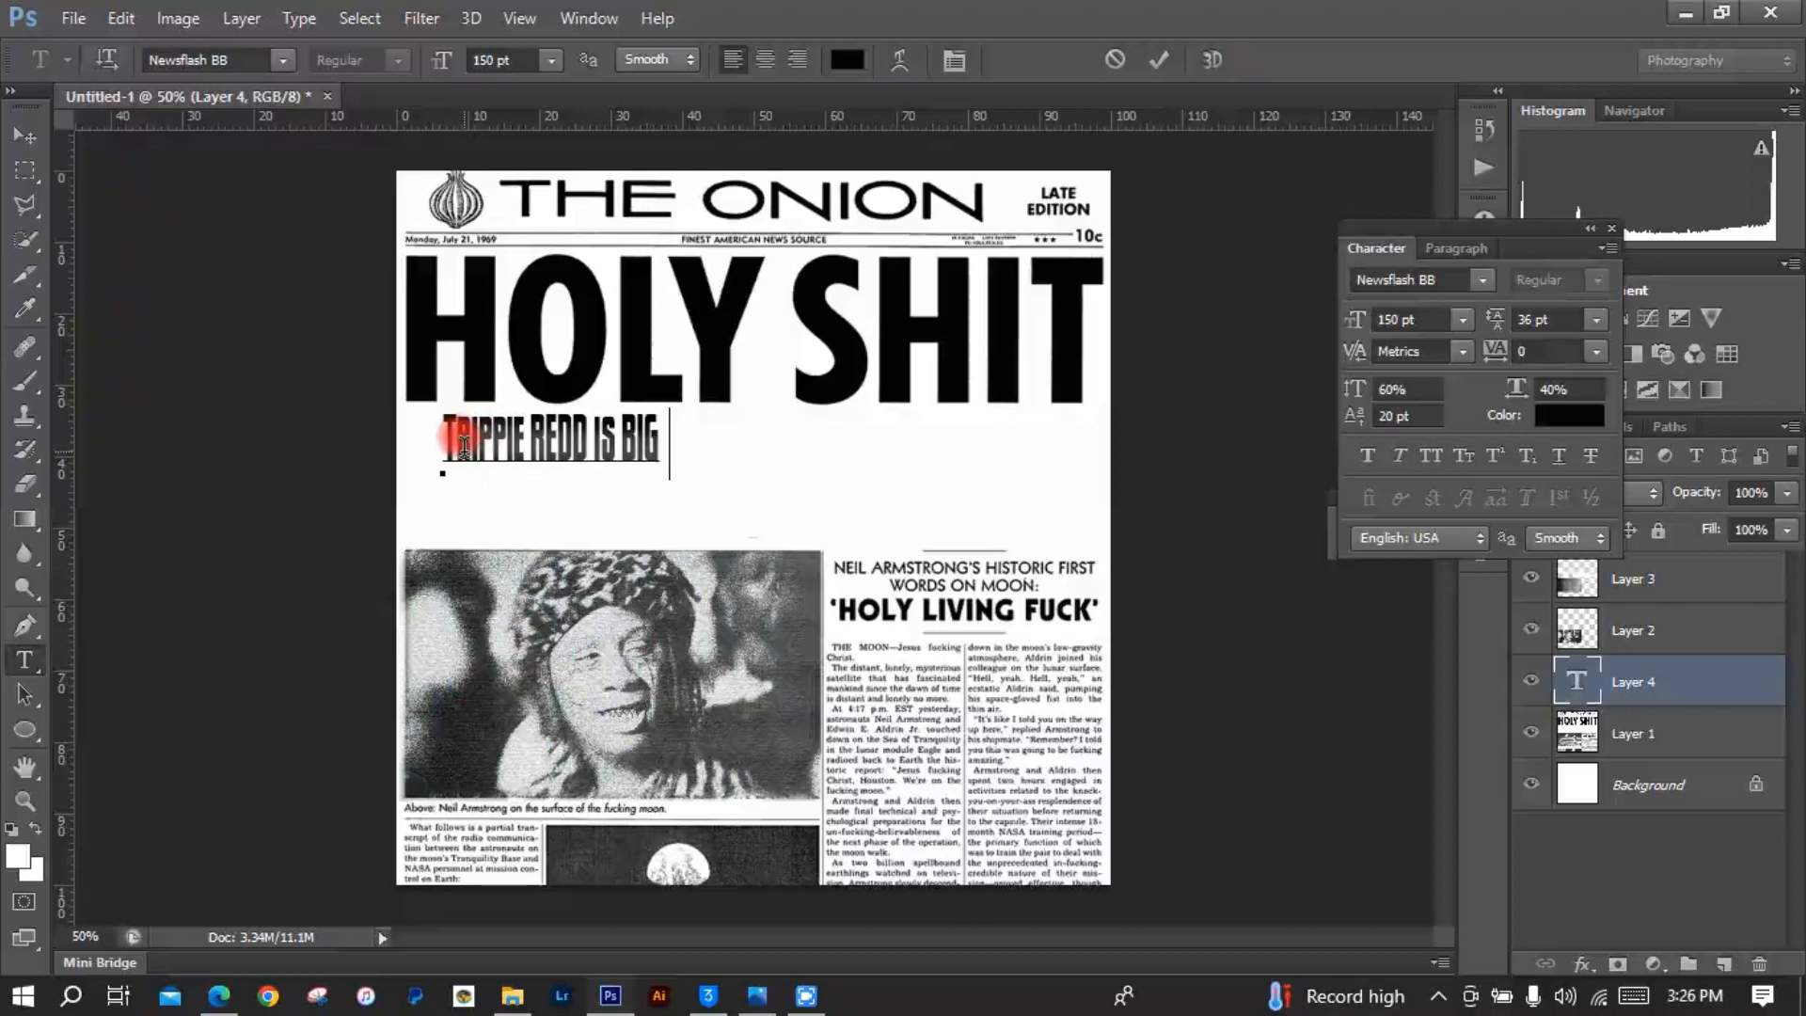
key(BackSpace)
key(BackSpace)
key(BackSpace)
text(ANTA)
mouse_move(513, 996)
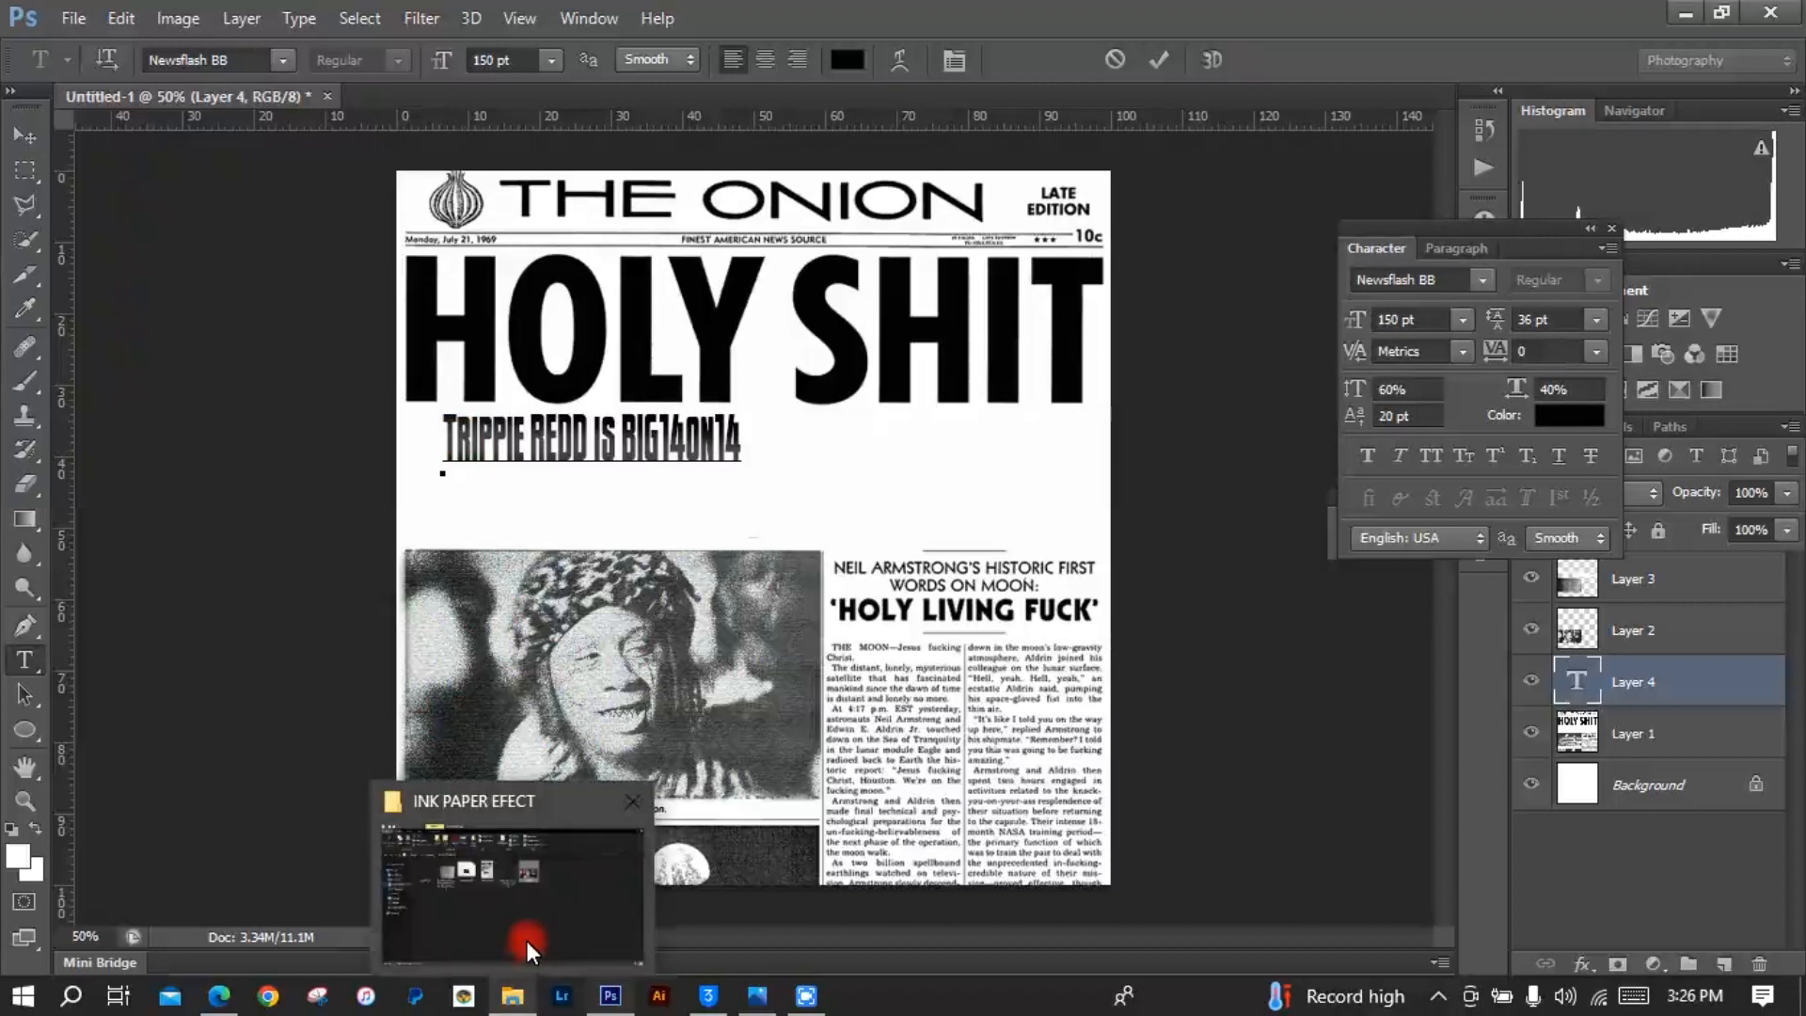
Step: Delete the existing subheadline wording and set the font size to 200 pt
click(527, 941)
key(BackSpace)
key(BackSpace)
key(BackSpace)
key(BackSpace)
key(BackSpace)
key(BackSpace)
key(BackSpace)
key(BackSpace)
key(BackSpace)
key(BackSpace)
key(BackSpace)
key(BackSpace)
key(BackSpace)
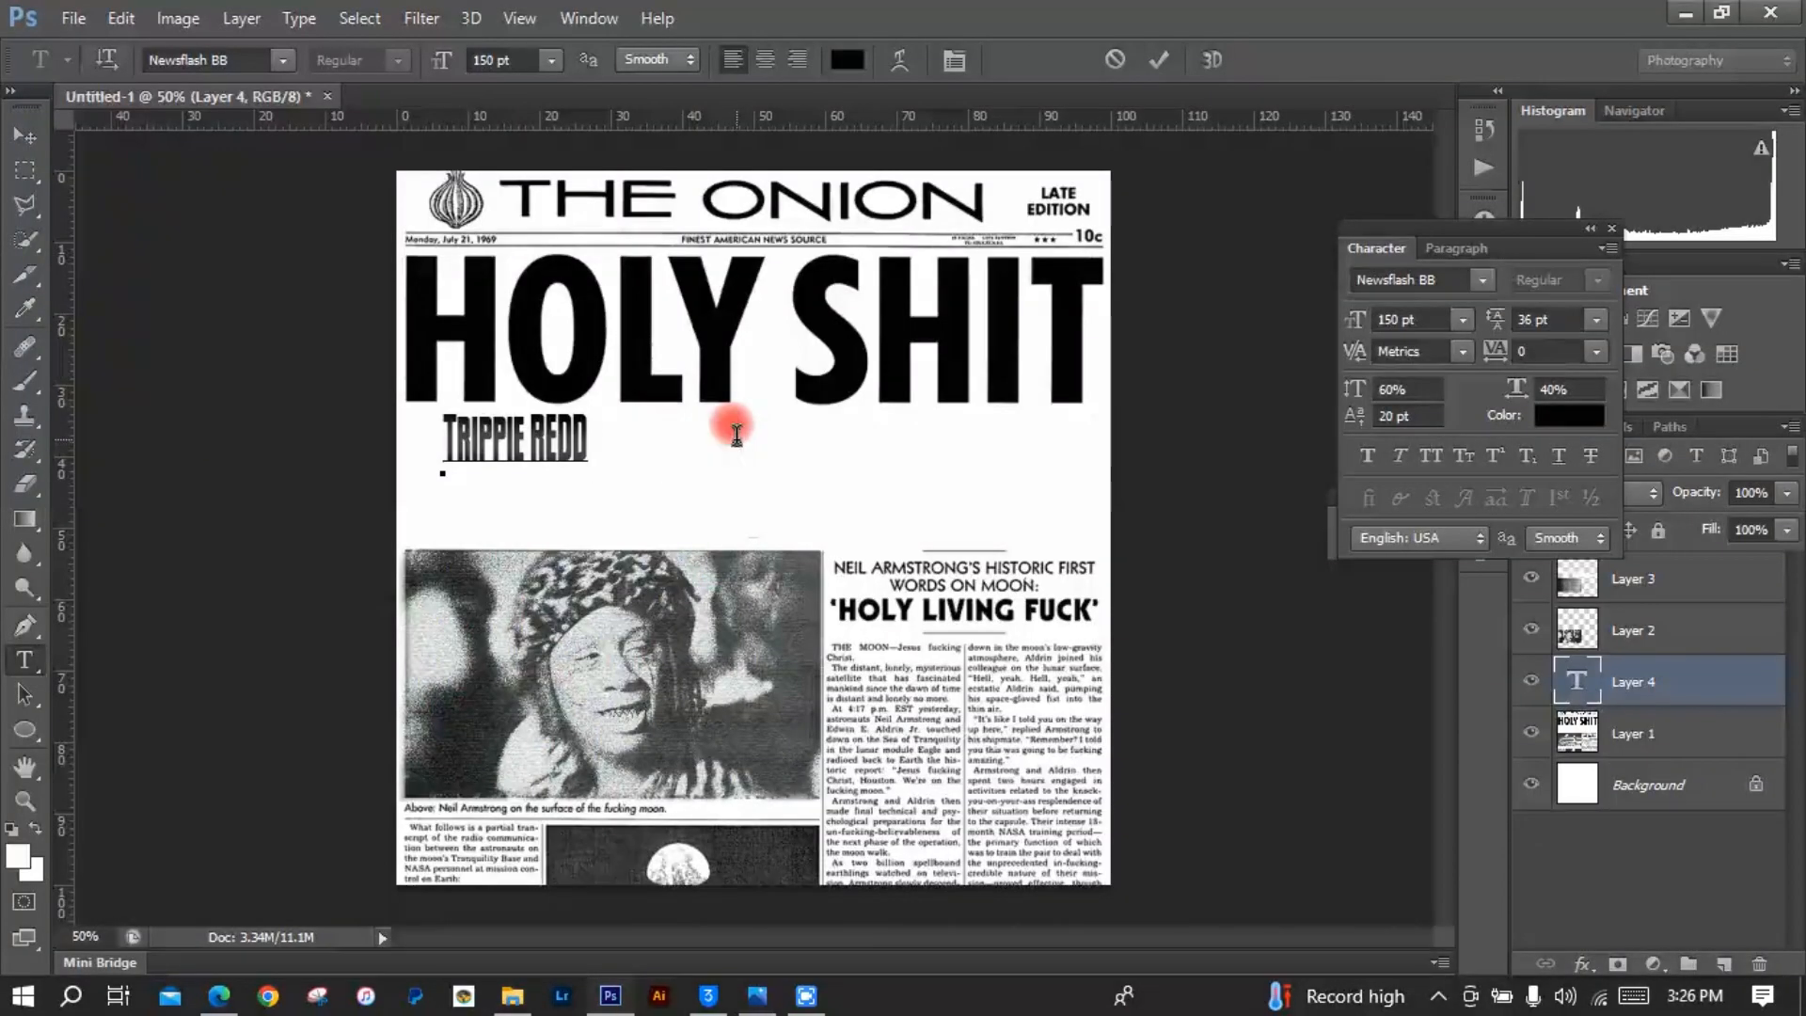
text(200)
key(Return)
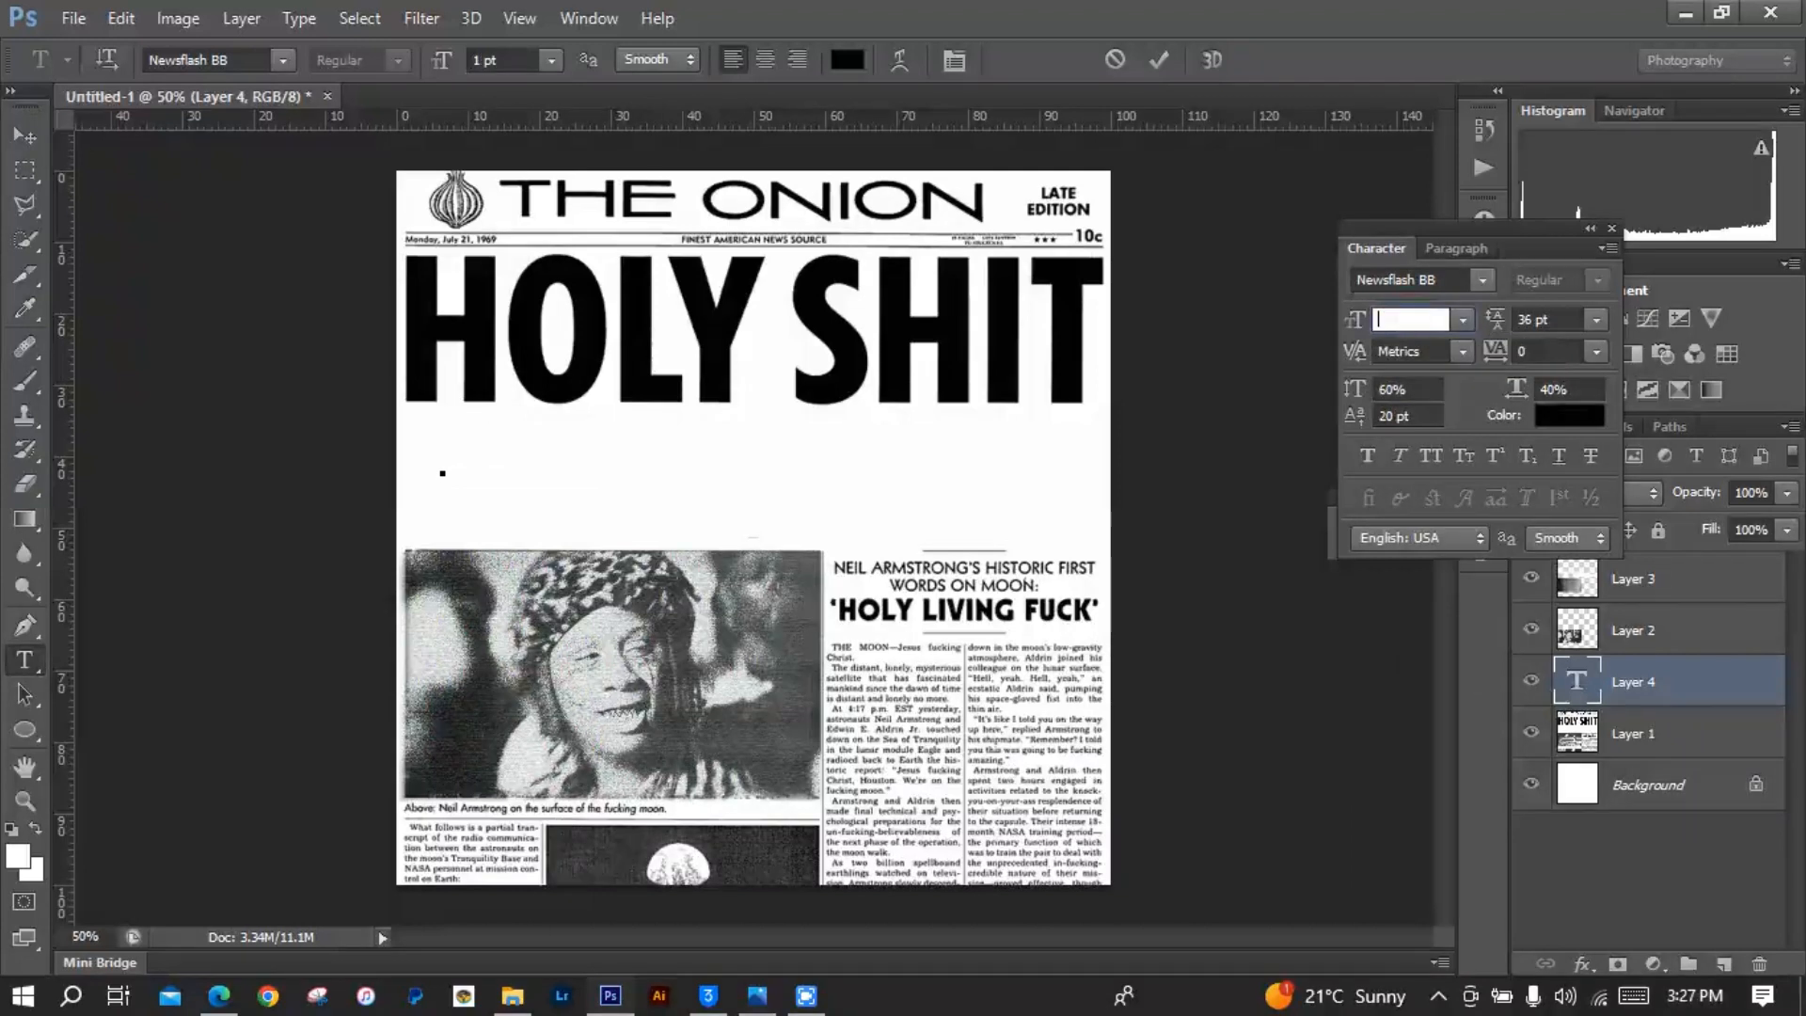
Step: Enter "TRIPPIE REDD IS BIG 14ON14 AND MAKE11," and "NOT ON THE FUCKING MOON" on two lines, aligned with the headline's starting edge
click(444, 469)
text(TRIPPIE REDD)
drag(458, 477, 469, 513)
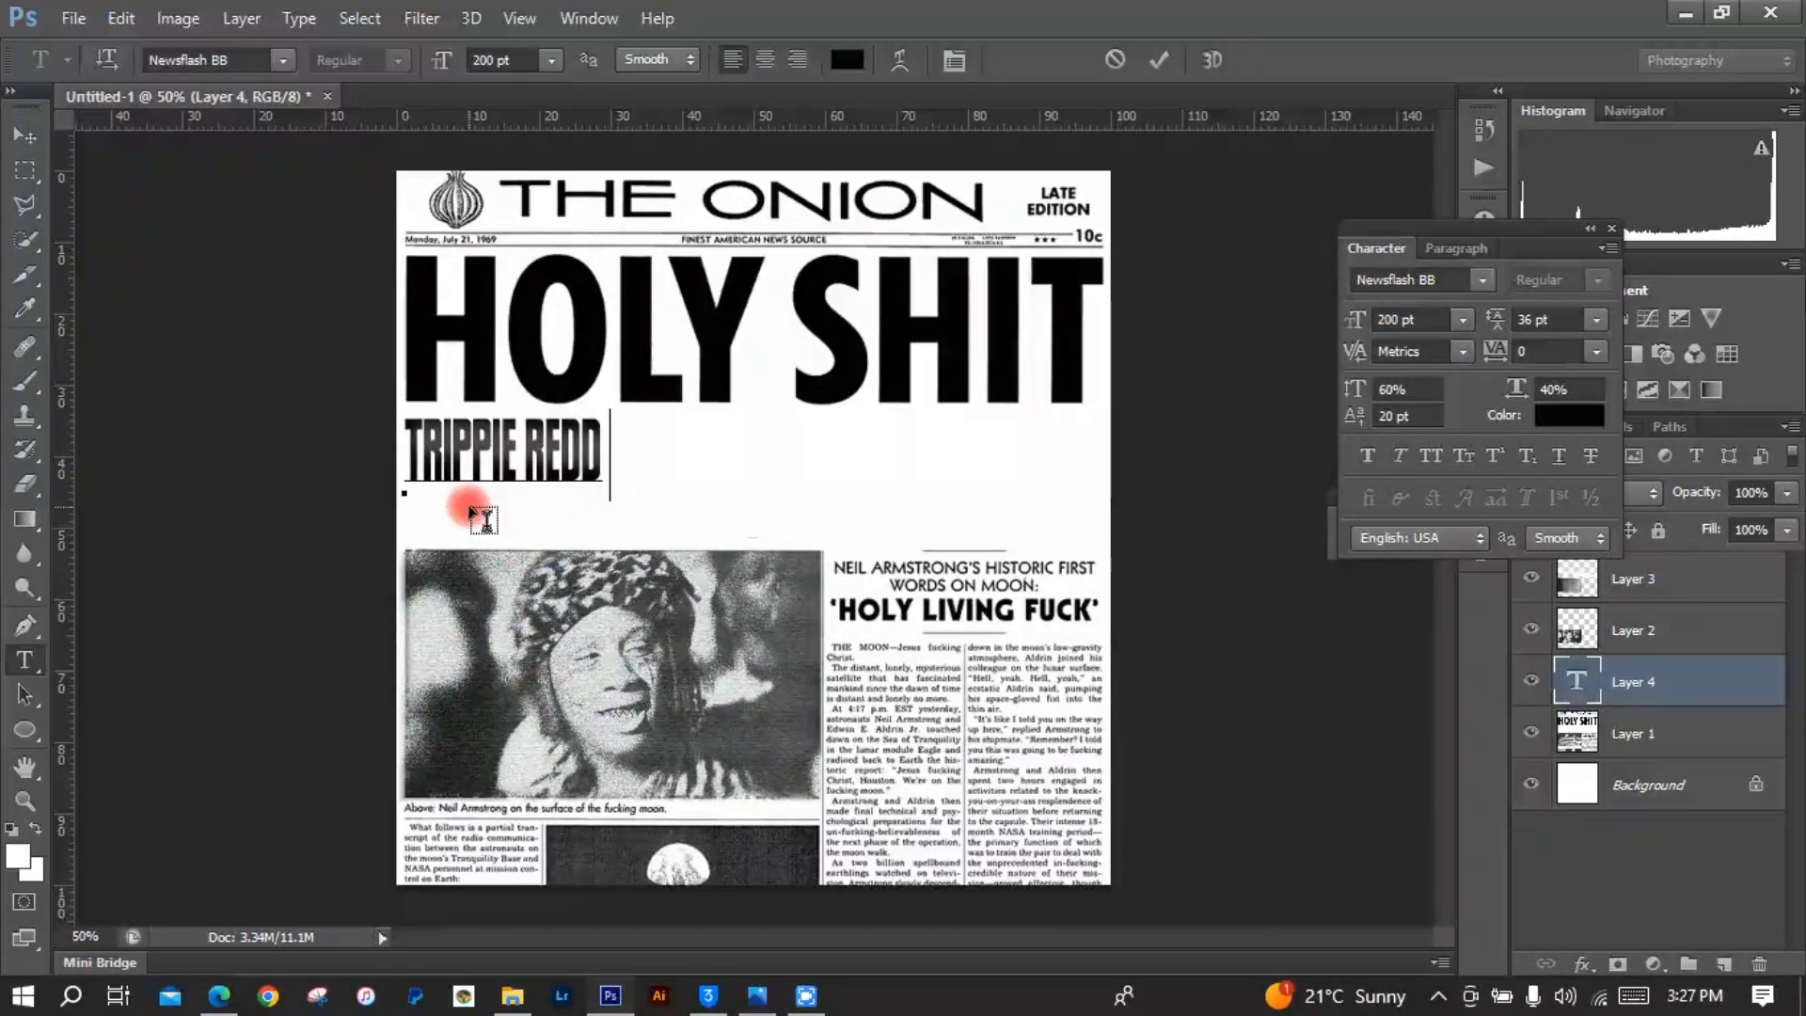
text(IS BIG 14ON14)
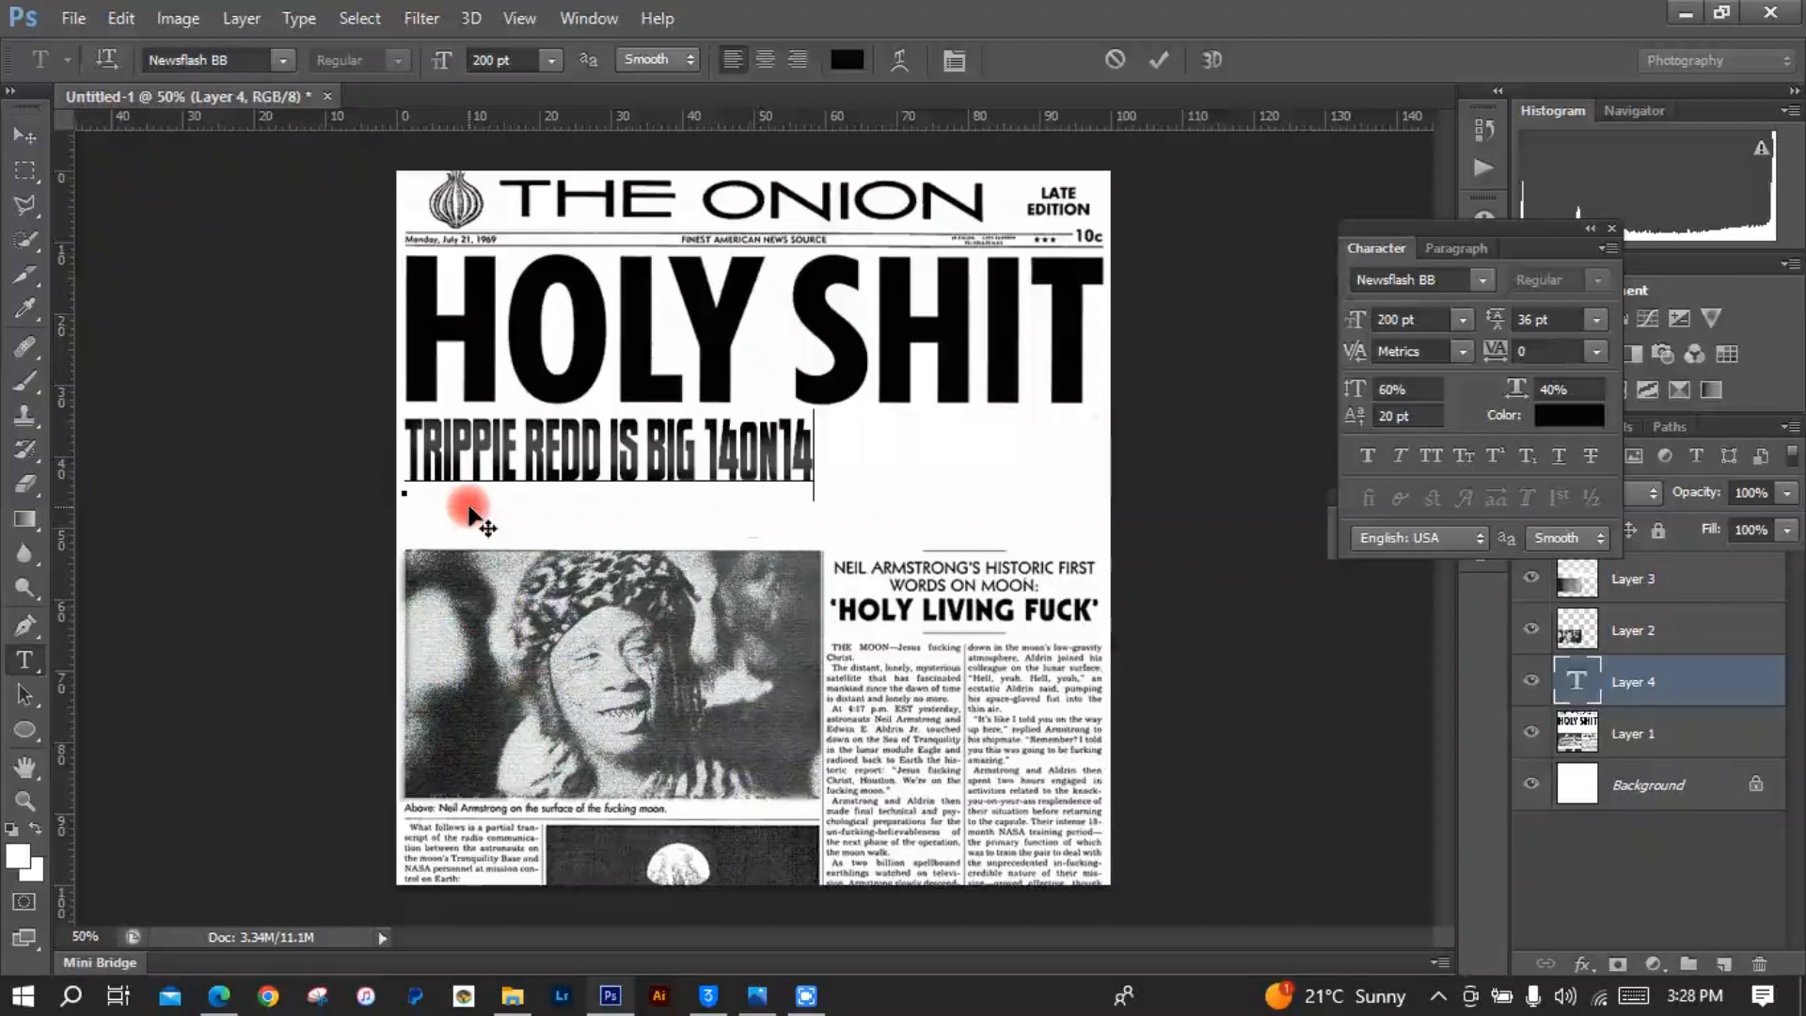
text( AND MAKE11, )
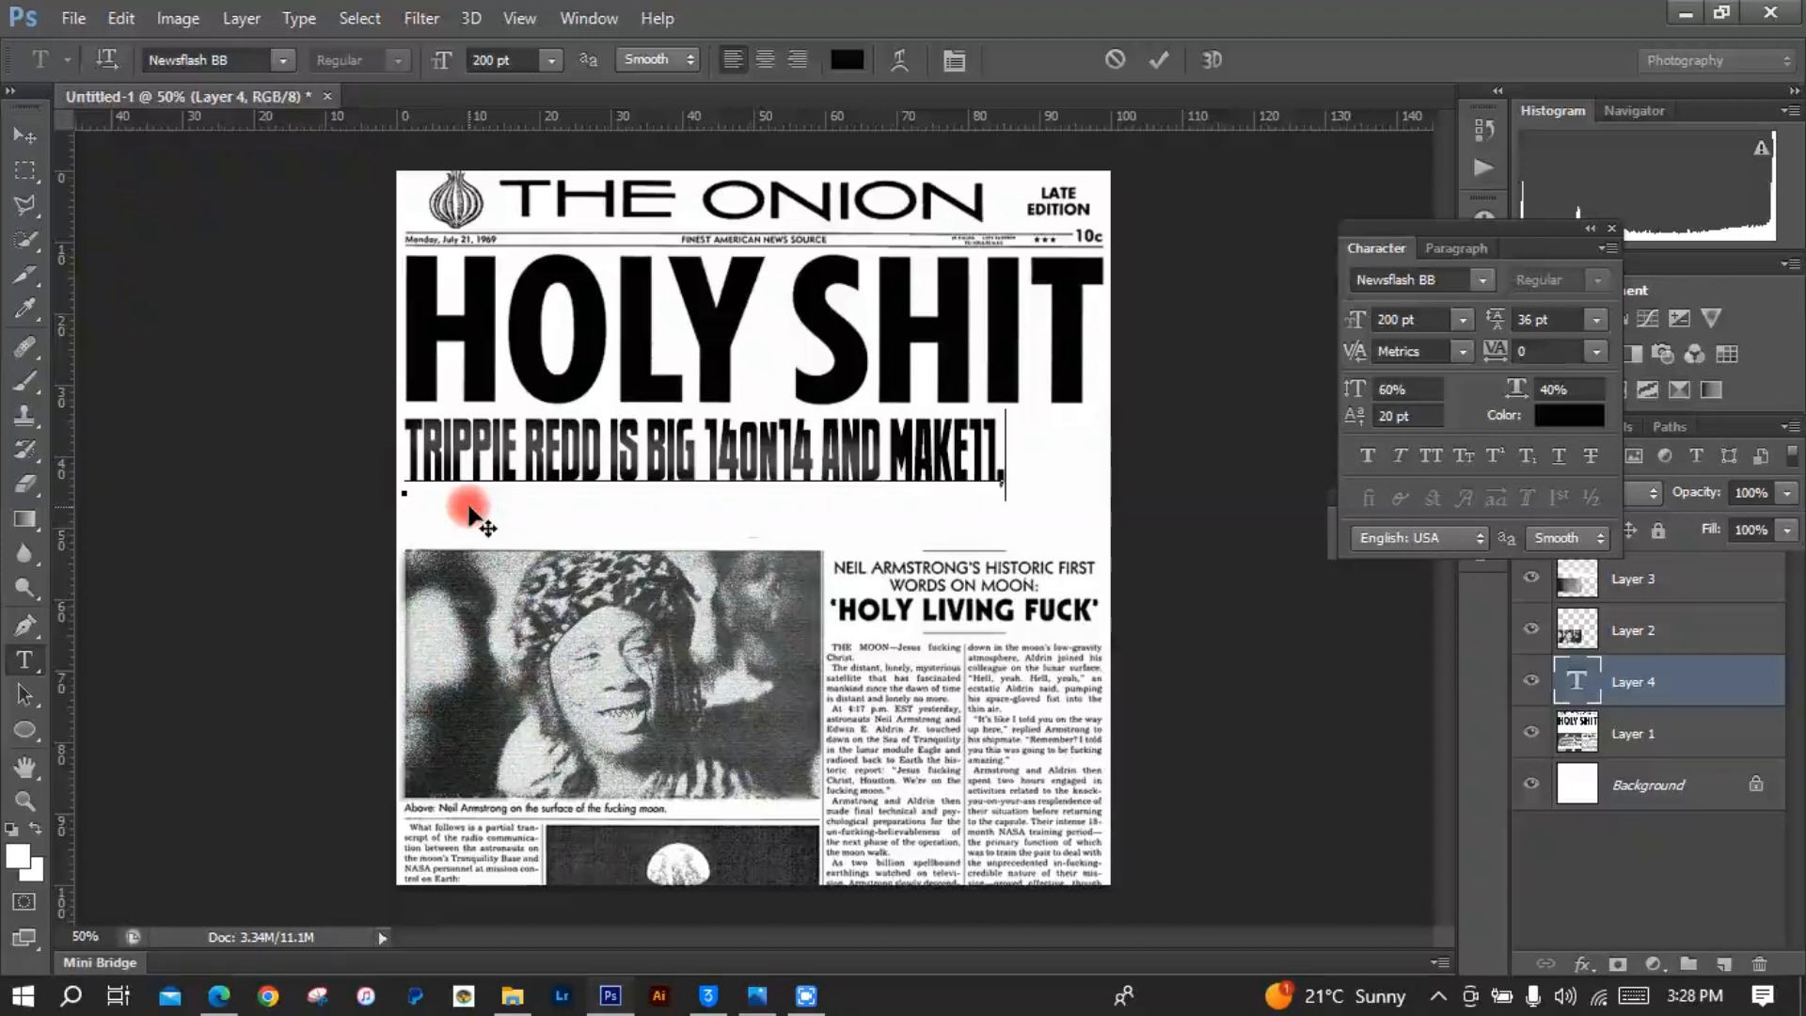
text(NOT ON THE FUCKING MOON)
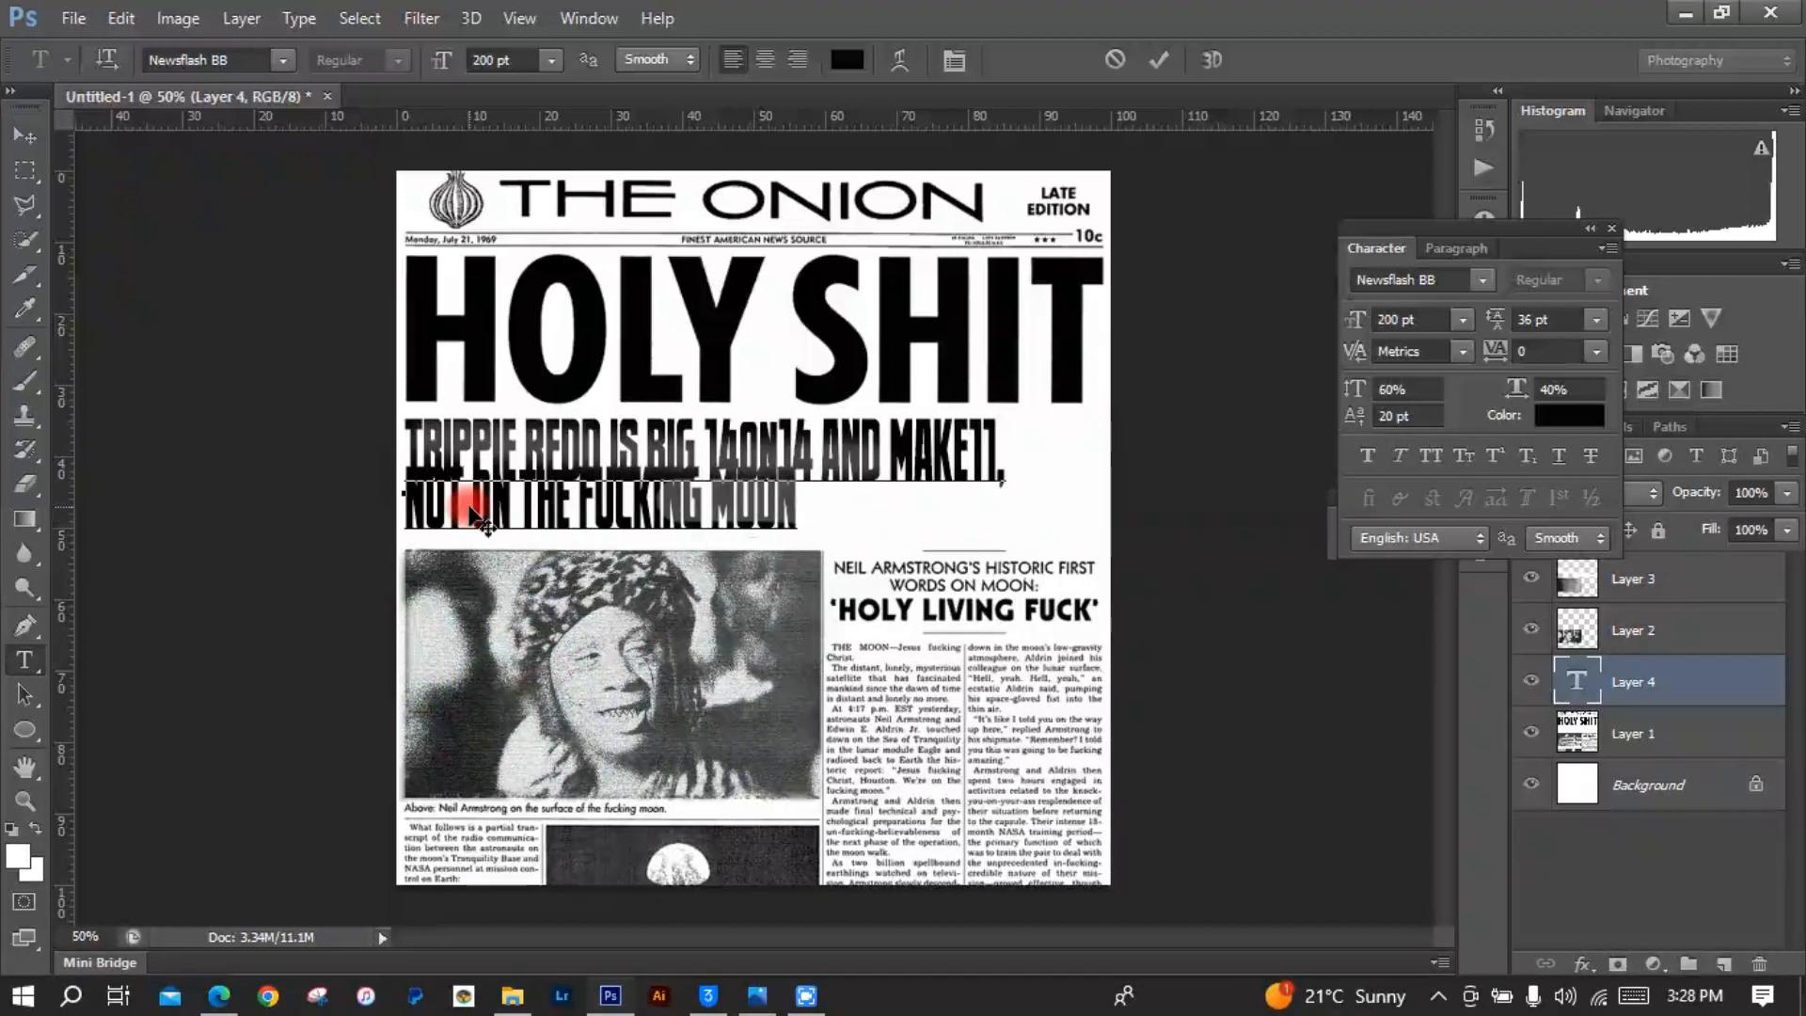
Step: Set the leading of all the subheadline text to 48 pt
key(ctrl+a)
click(1597, 320)
click(1599, 709)
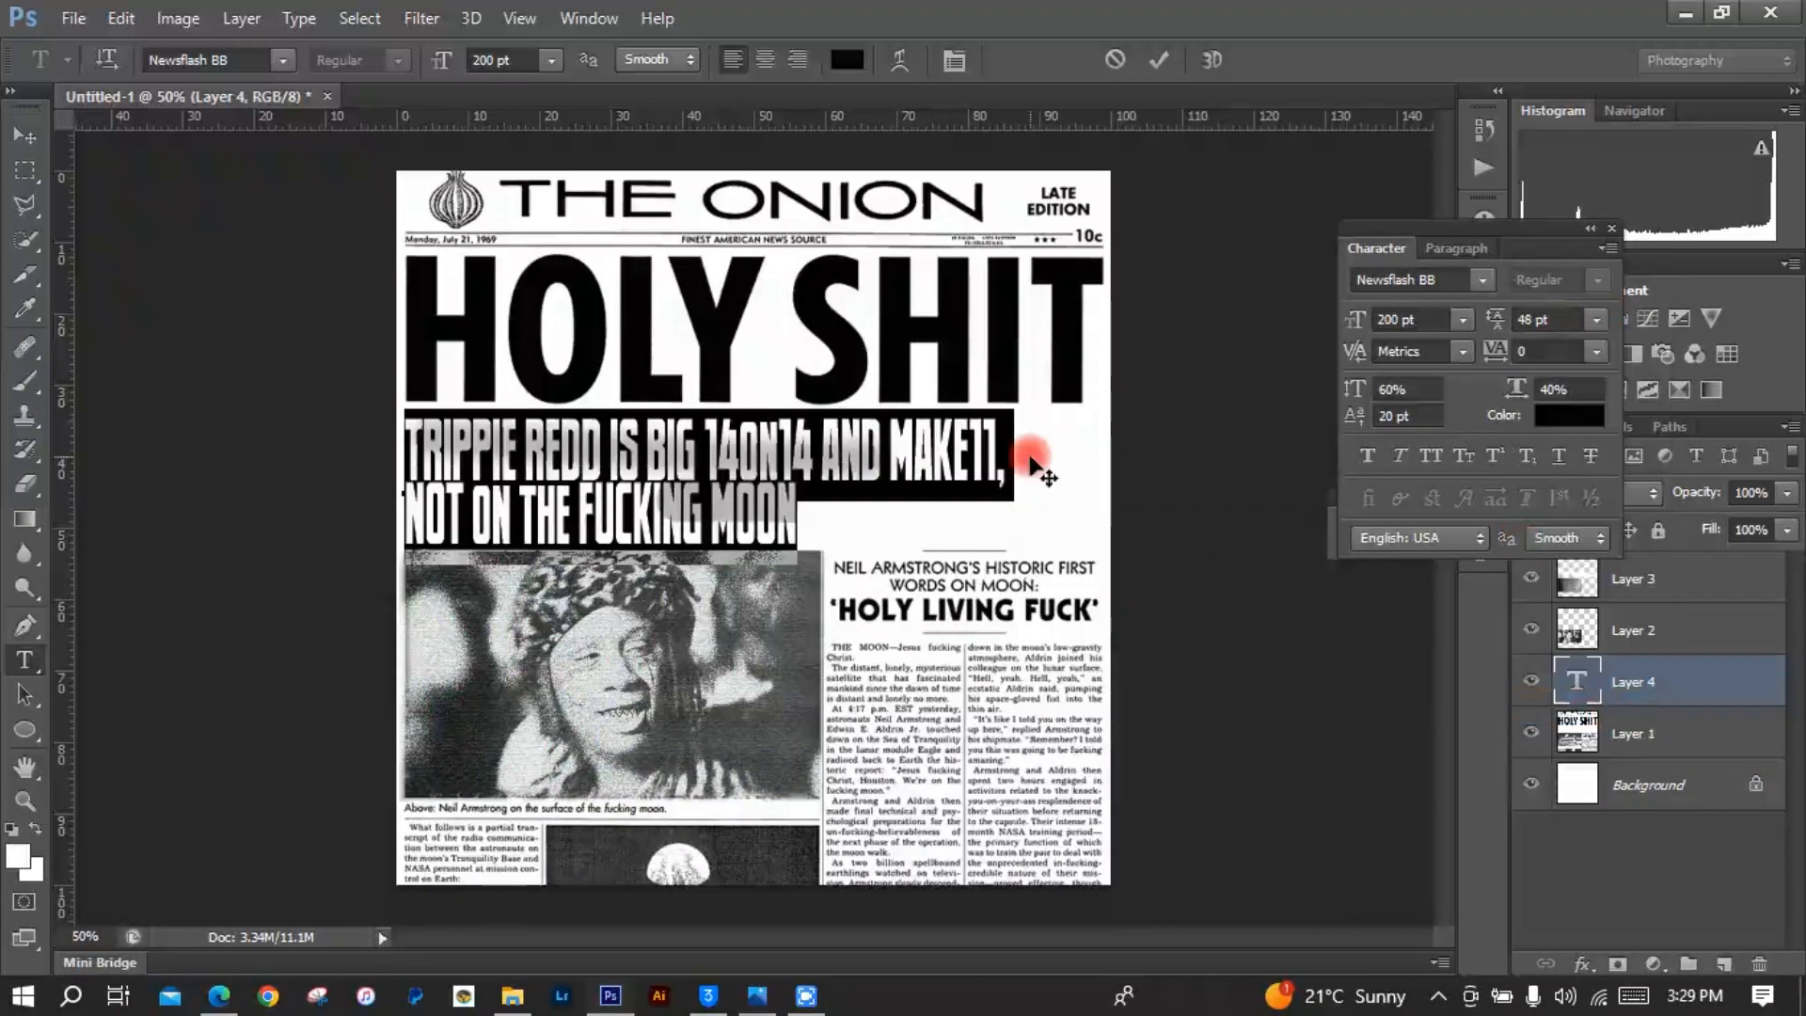
Step: Break the subheadline before "MAKE11," and set the leading of all its text to 72 pt
click(899, 459)
double_click(930, 436)
click(892, 436)
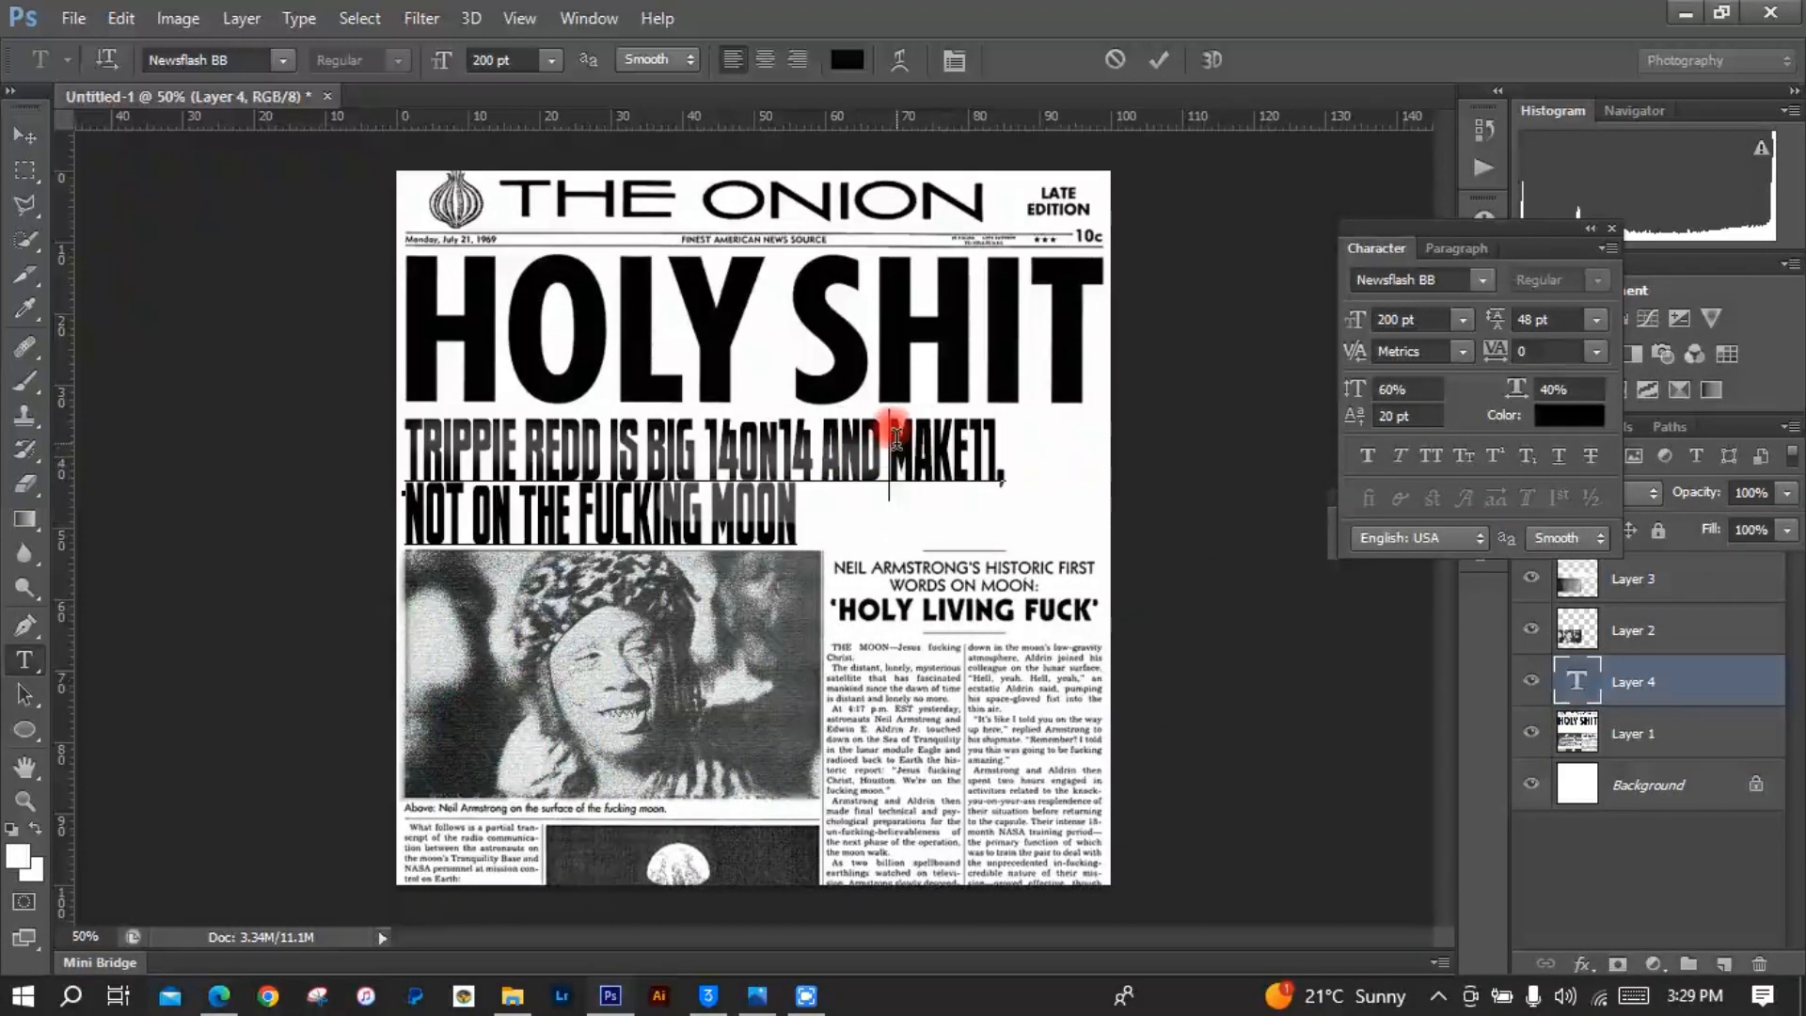
key(Return)
click(405, 542)
key(BackSpace)
key(ctrl+a)
click(1597, 320)
click(1565, 774)
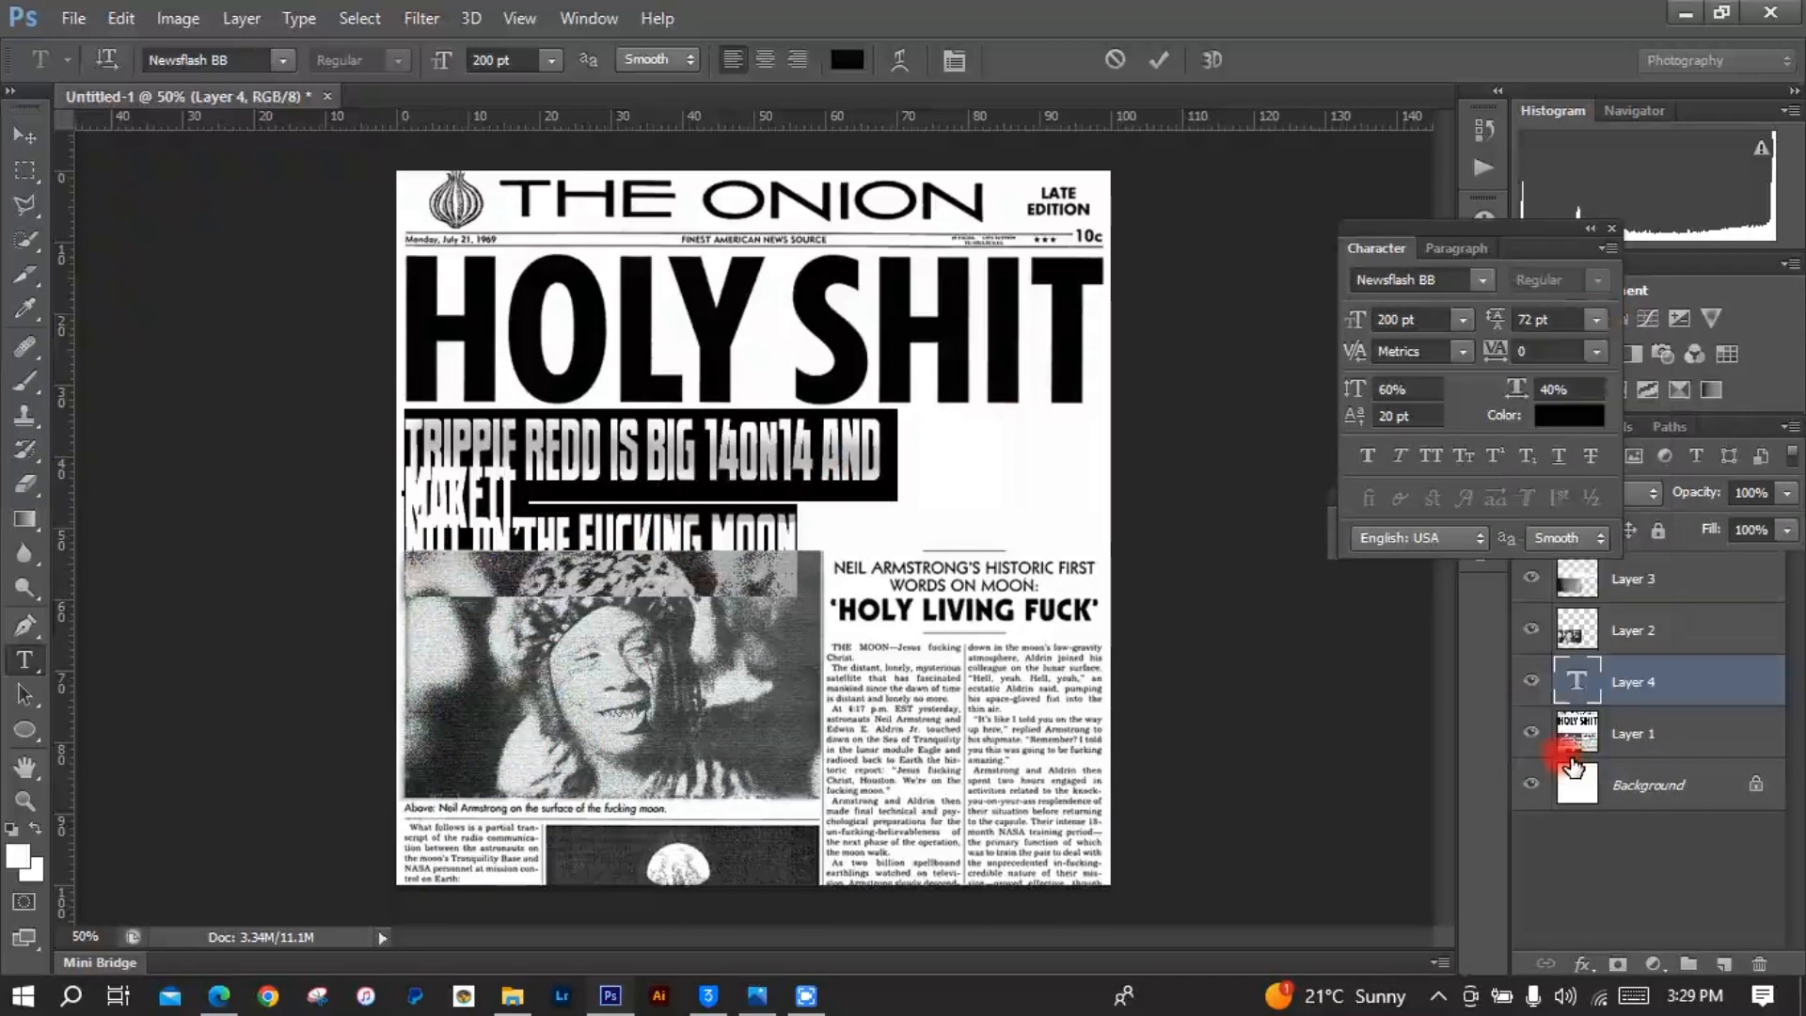
Step: Try to join the broken subheadline lines back into a single line of text
click(406, 544)
key(ctrl+a)
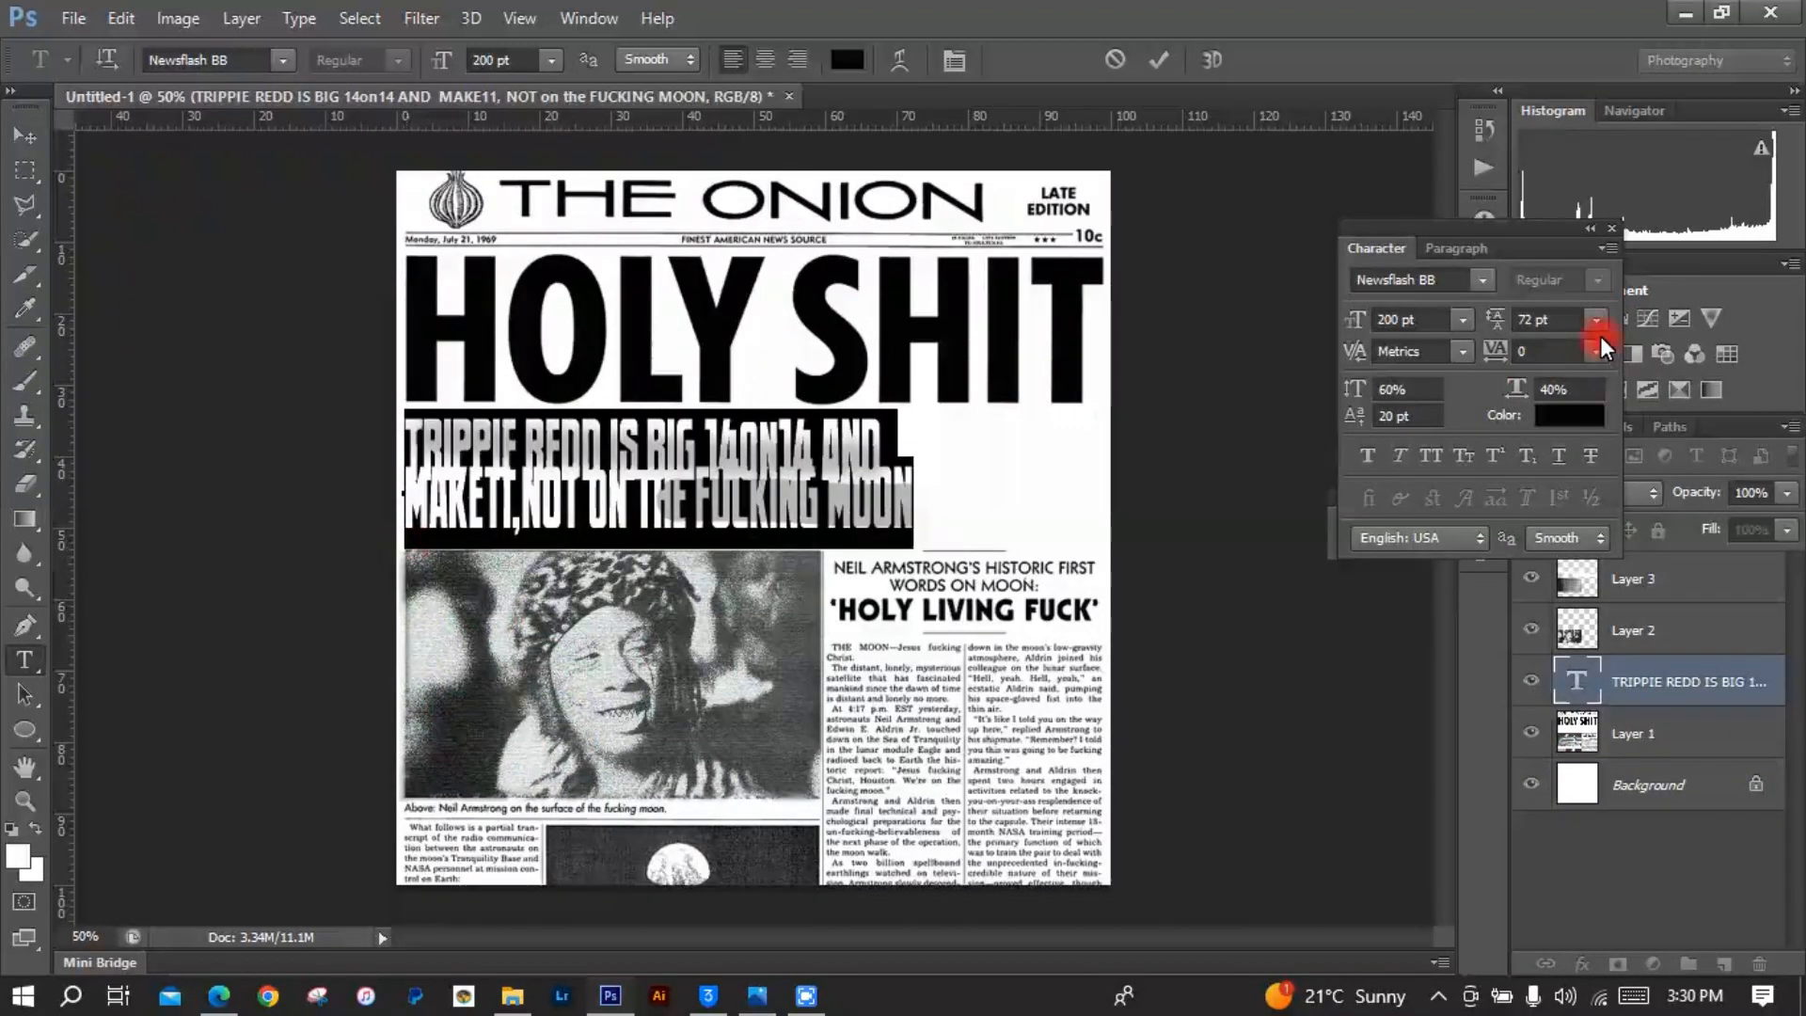
click(1597, 320)
click(1598, 299)
click(403, 499)
key(BackSpace)
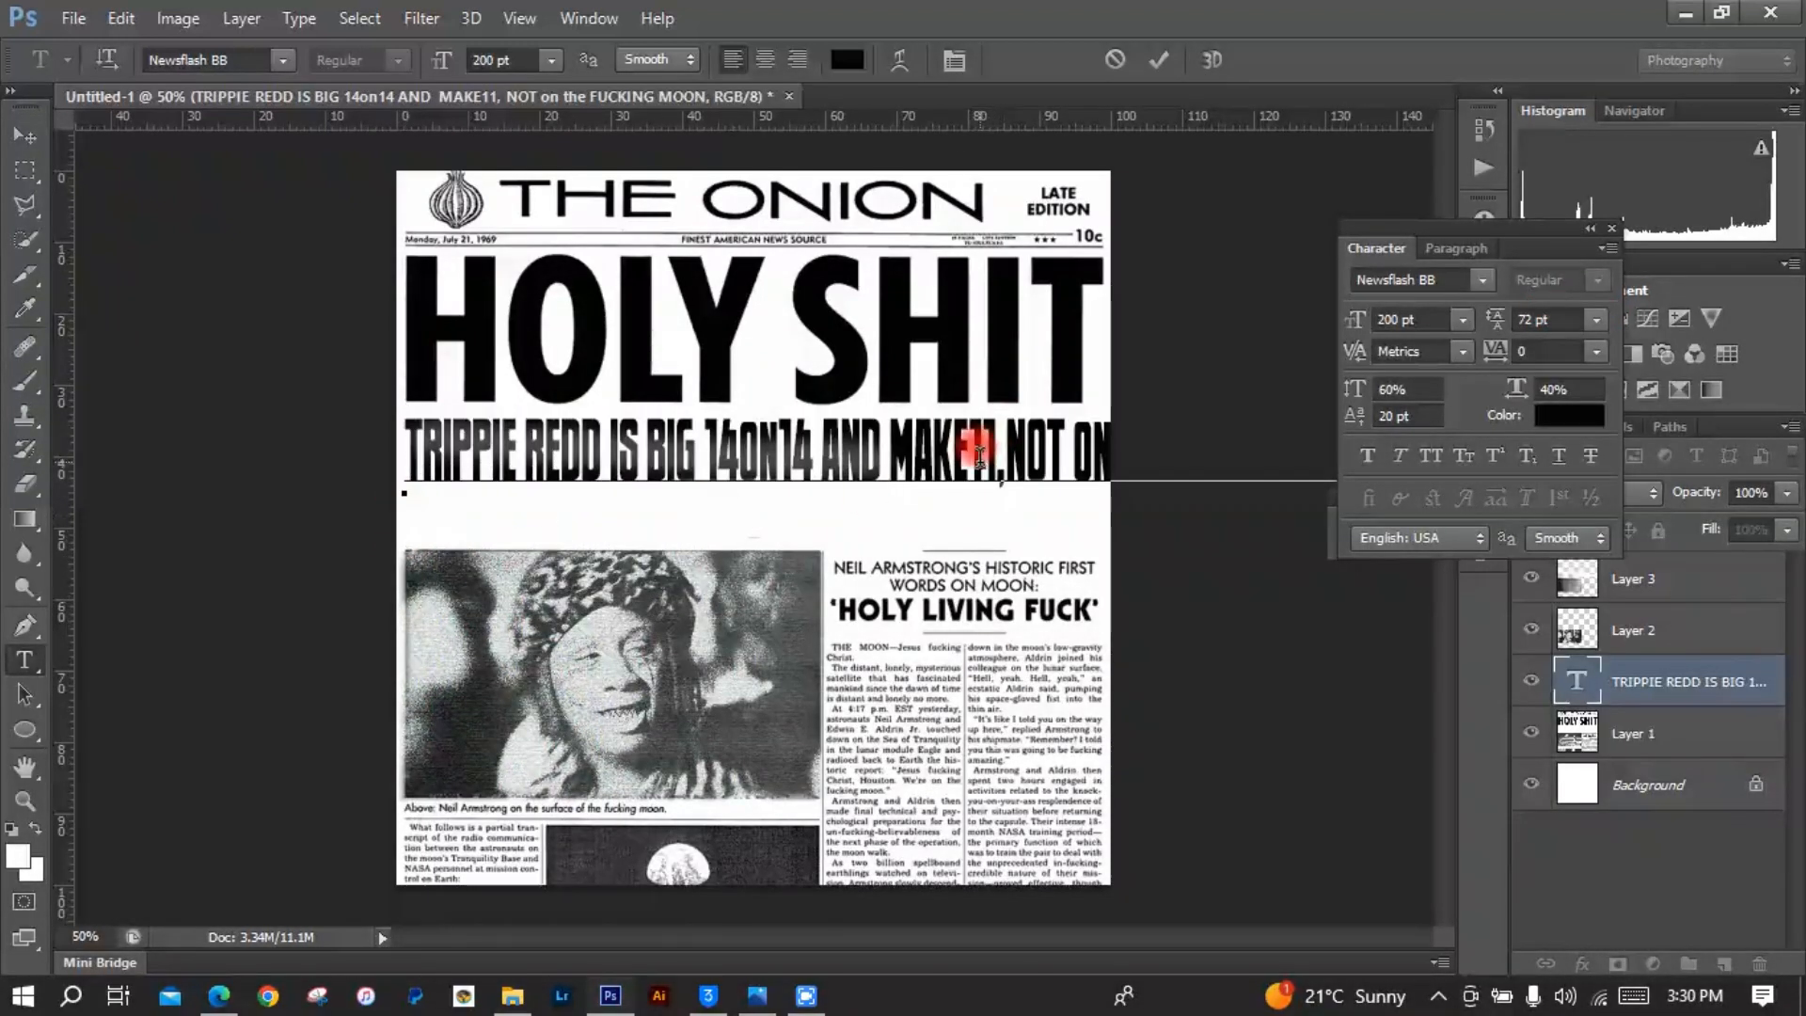
Step: Break the subheadline after "MAKE11," and set its leading to 100 pt and tracking to 25
click(997, 466)
key(Return)
key(ctrl+a)
click(1548, 320)
text(100)
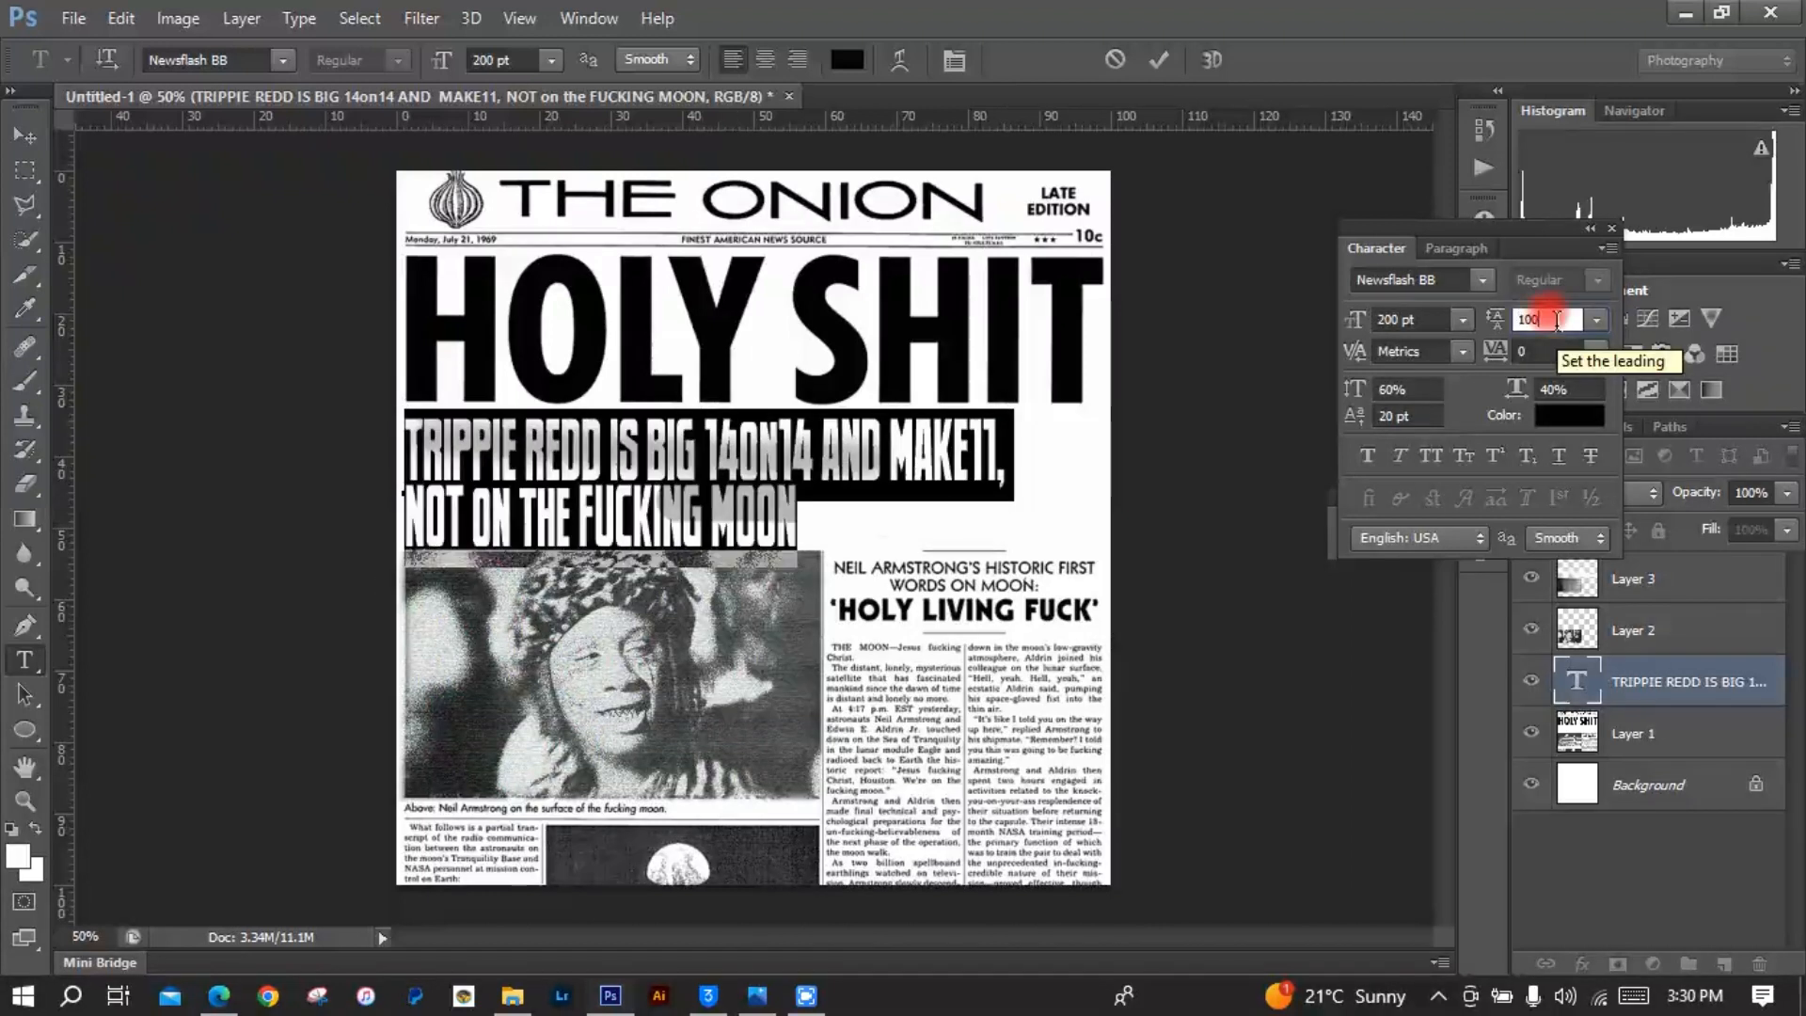
click(1596, 351)
click(1577, 666)
click(621, 451)
Step: Undo the recent subheadline line-break and spacing changes, keeping Layer 2 shown and the Character panel off the Layers panel
click(1531, 629)
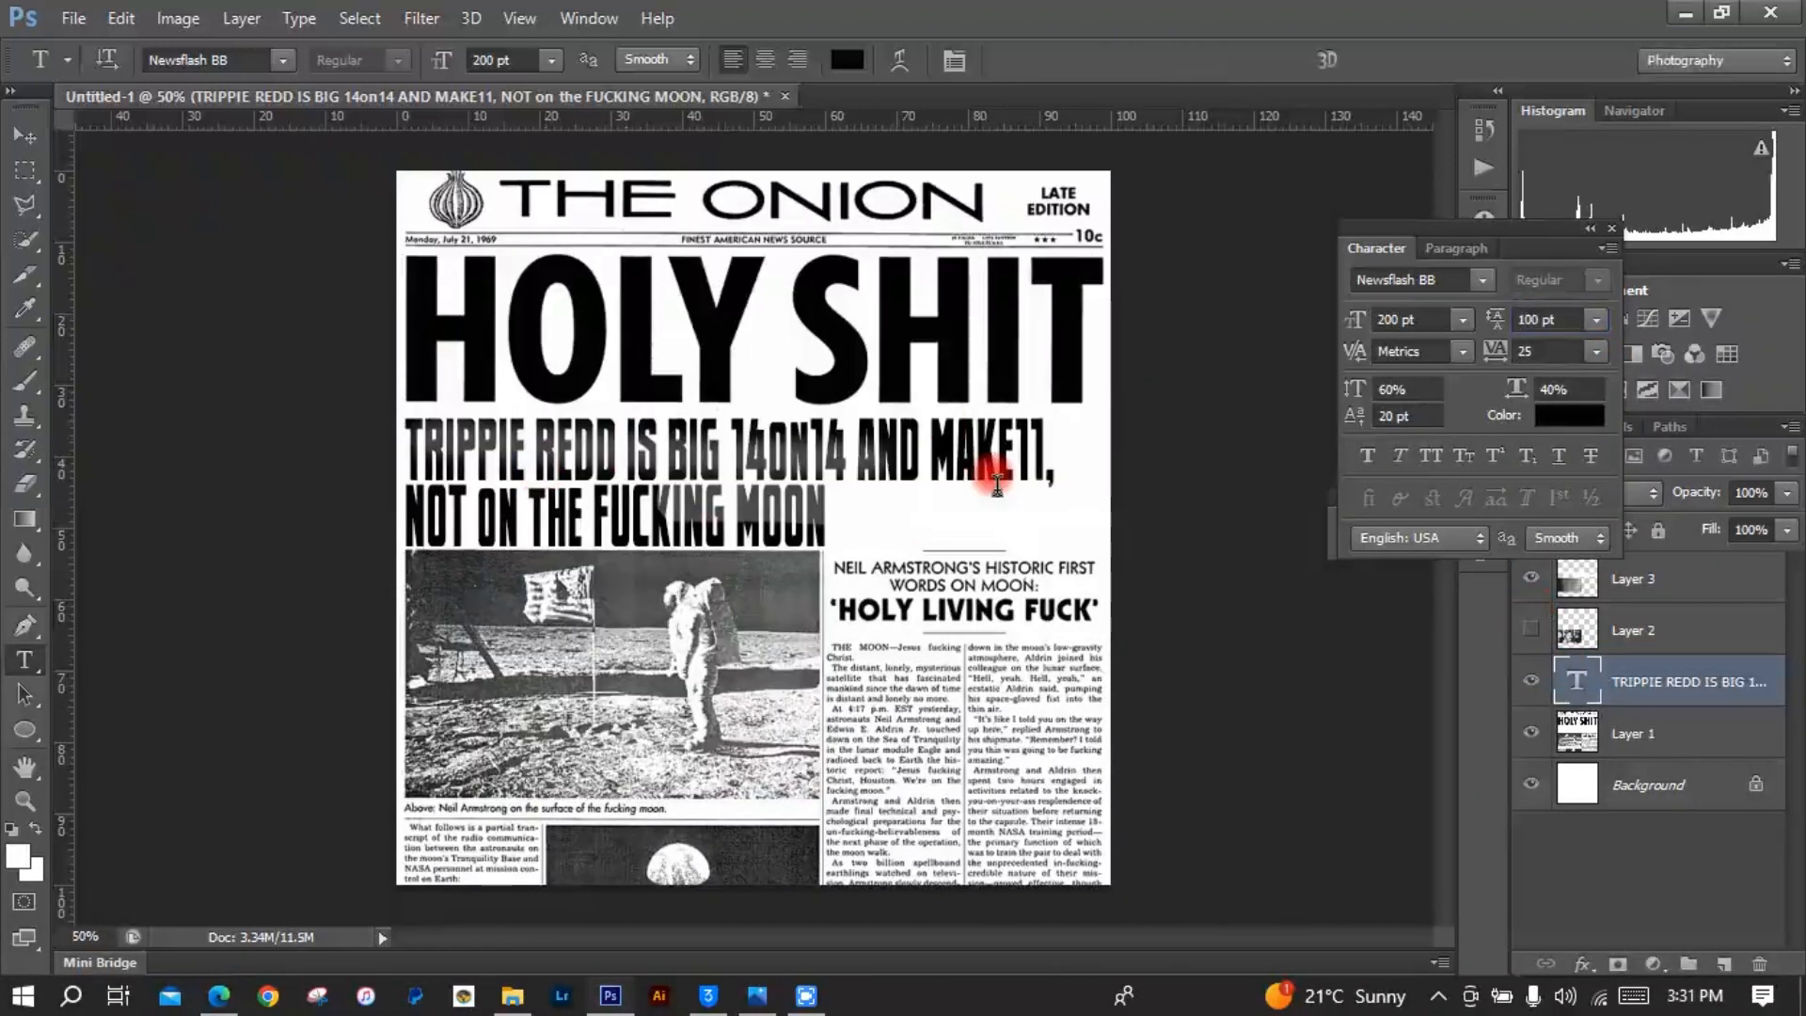
key(ctrl+z)
drag(1533, 226, 1345, 209)
click(1531, 630)
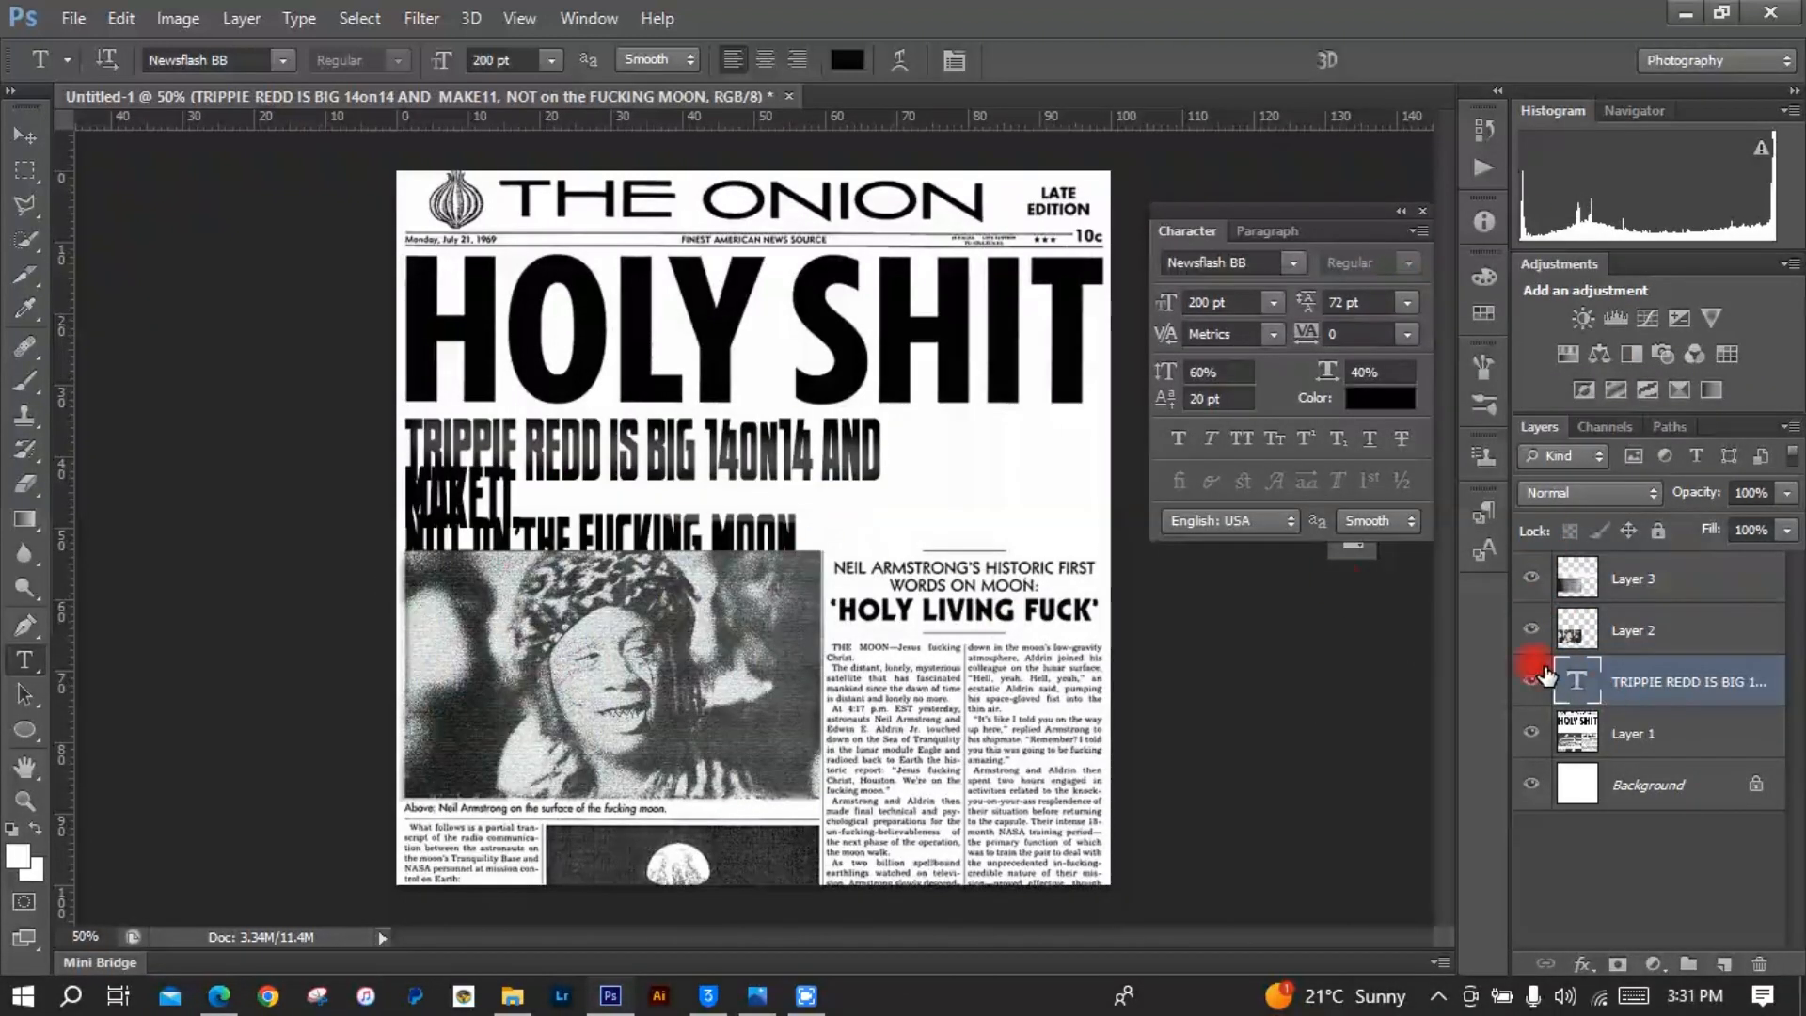
Step: Join "NOT ON THE FUCKING MOON" onto the "MAKE11," line and set the subheadline's leading to 100 pt and tracking to 5
click(403, 529)
key(BackSpace)
key(ctrl+a)
click(1356, 302)
text(100)
click(1408, 334)
click(1354, 576)
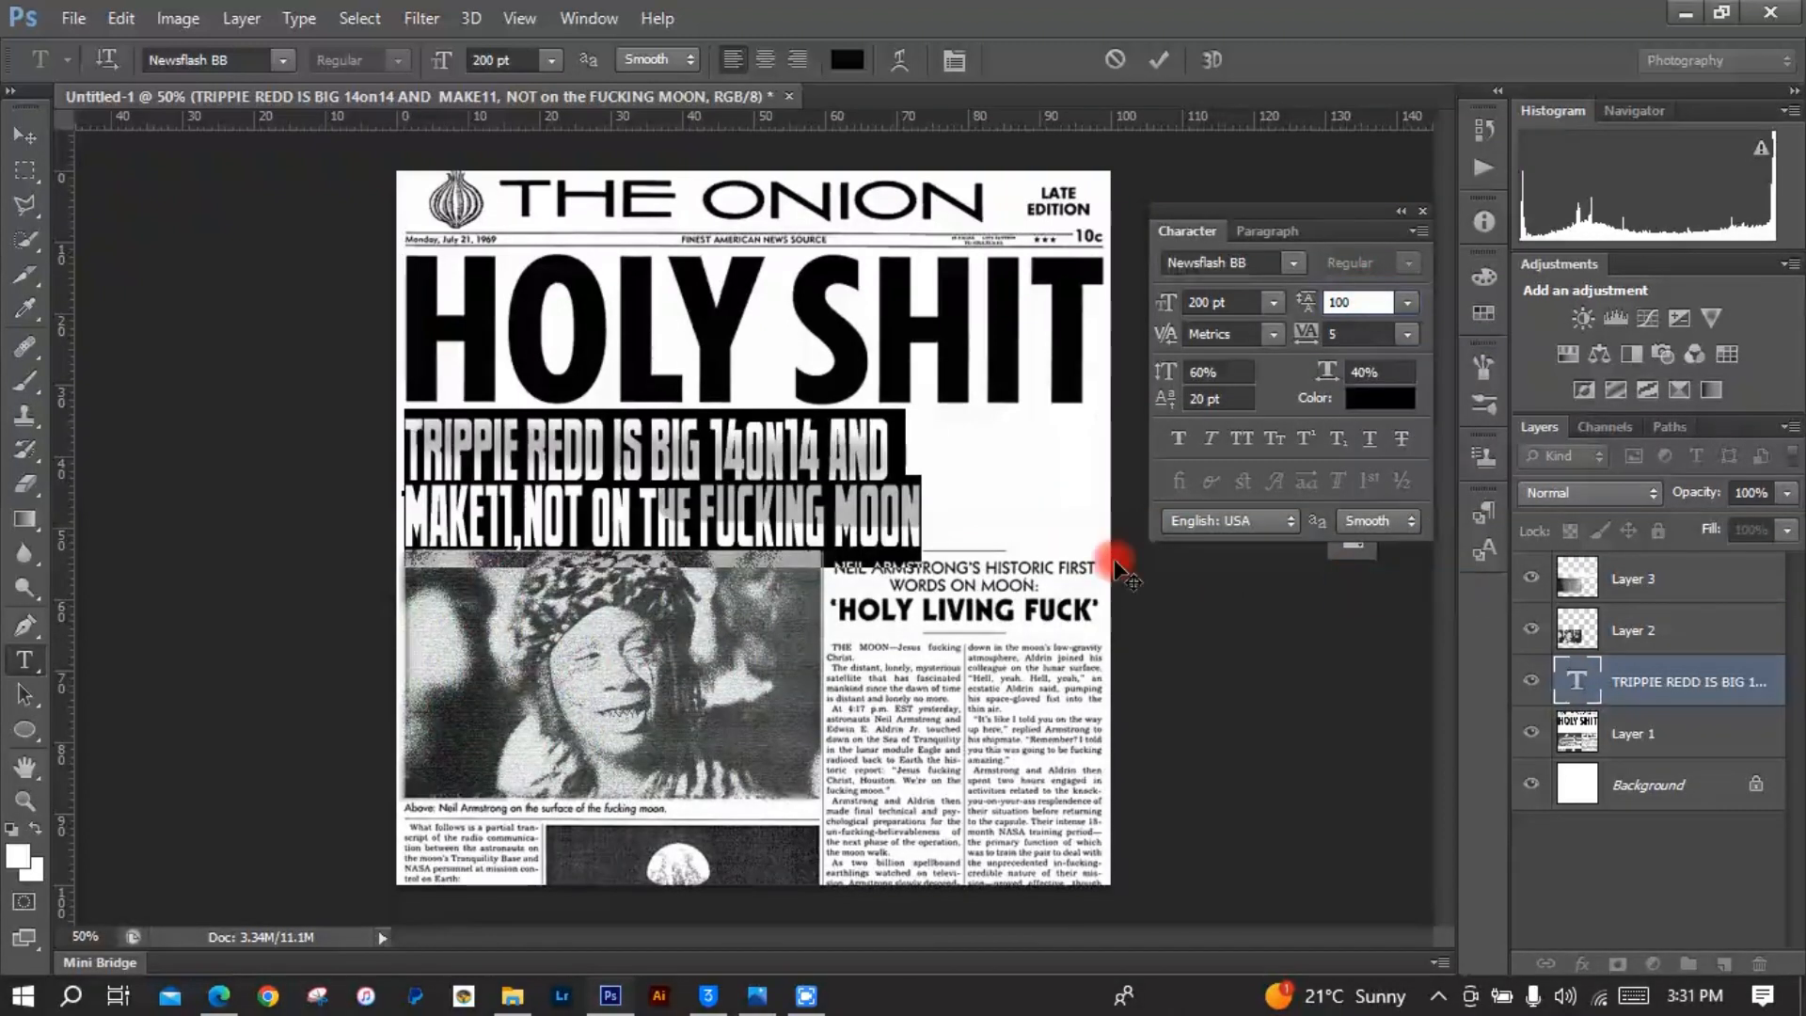
Step: Centre-align the two subheadline lines and shift the block up just beneath the main headline
mouse_move(826, 578)
mouse_down()
mouse_move(892, 583)
mouse_move(831, 572)
mouse_up()
click(764, 59)
drag(568, 604, 864, 608)
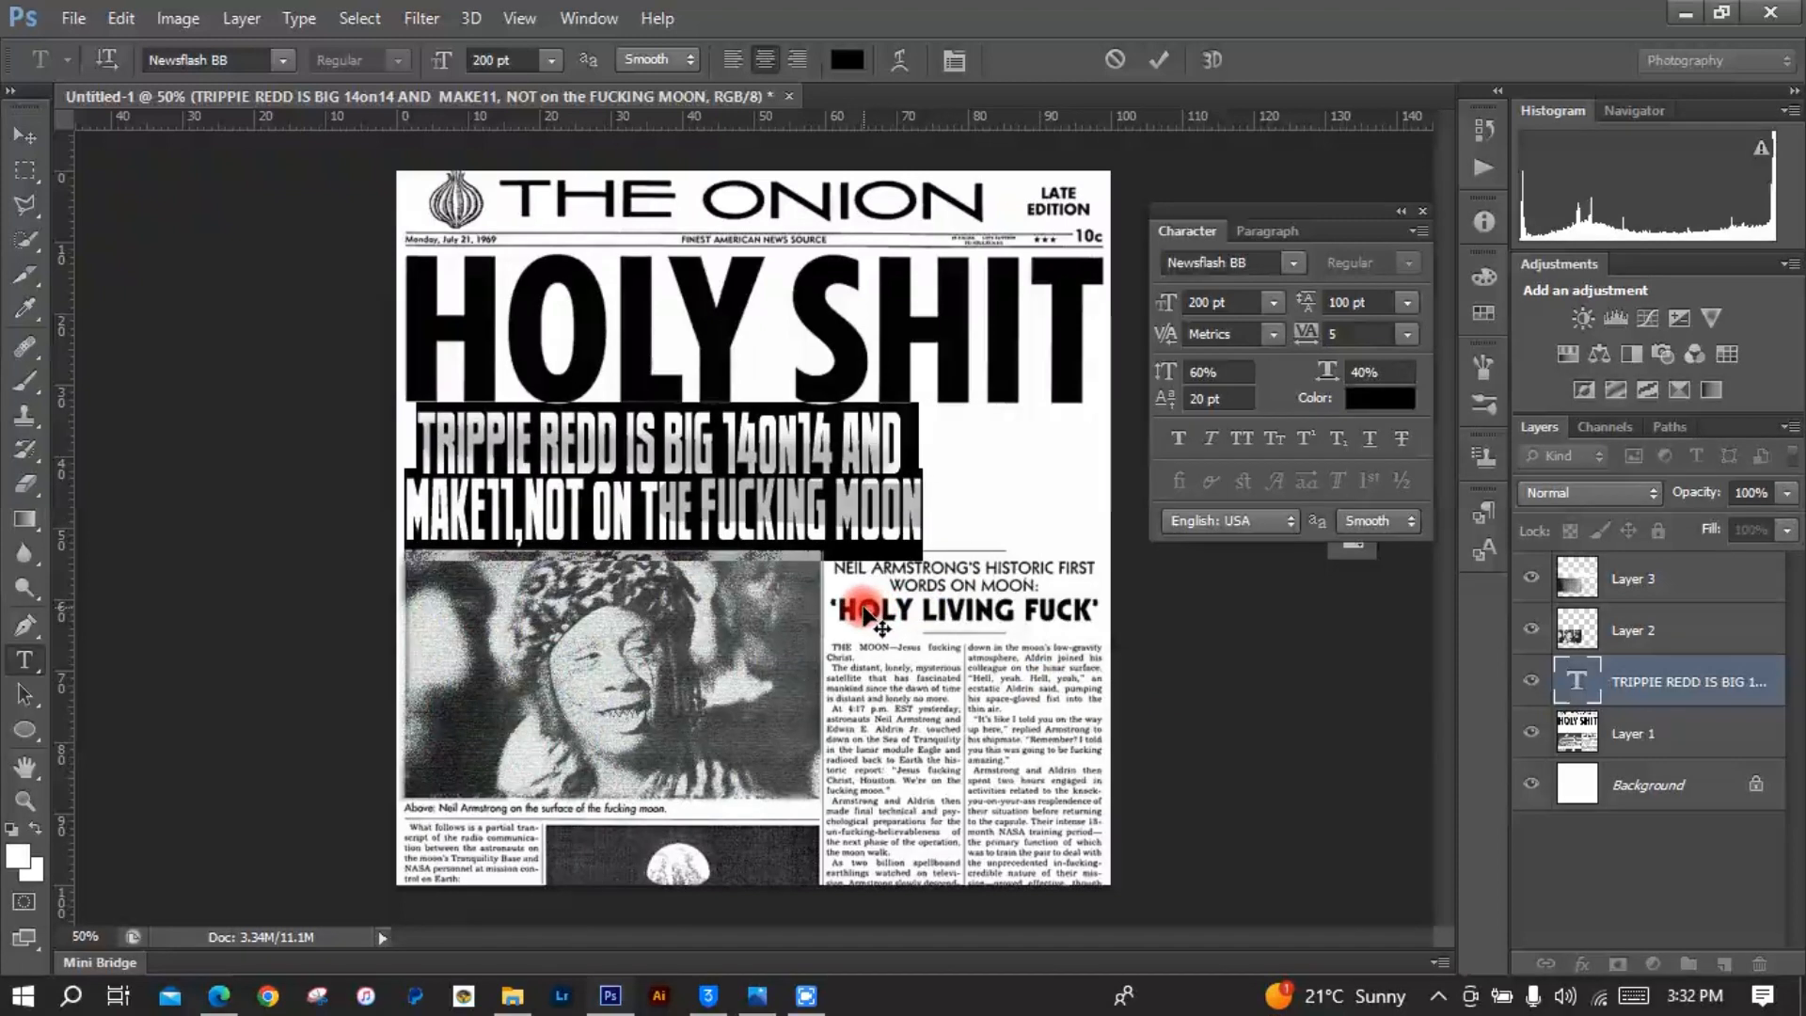
click(24, 136)
Step: Remove the part of the Layer 3 texture that overlaps the subheadline text
click(1632, 579)
key(e)
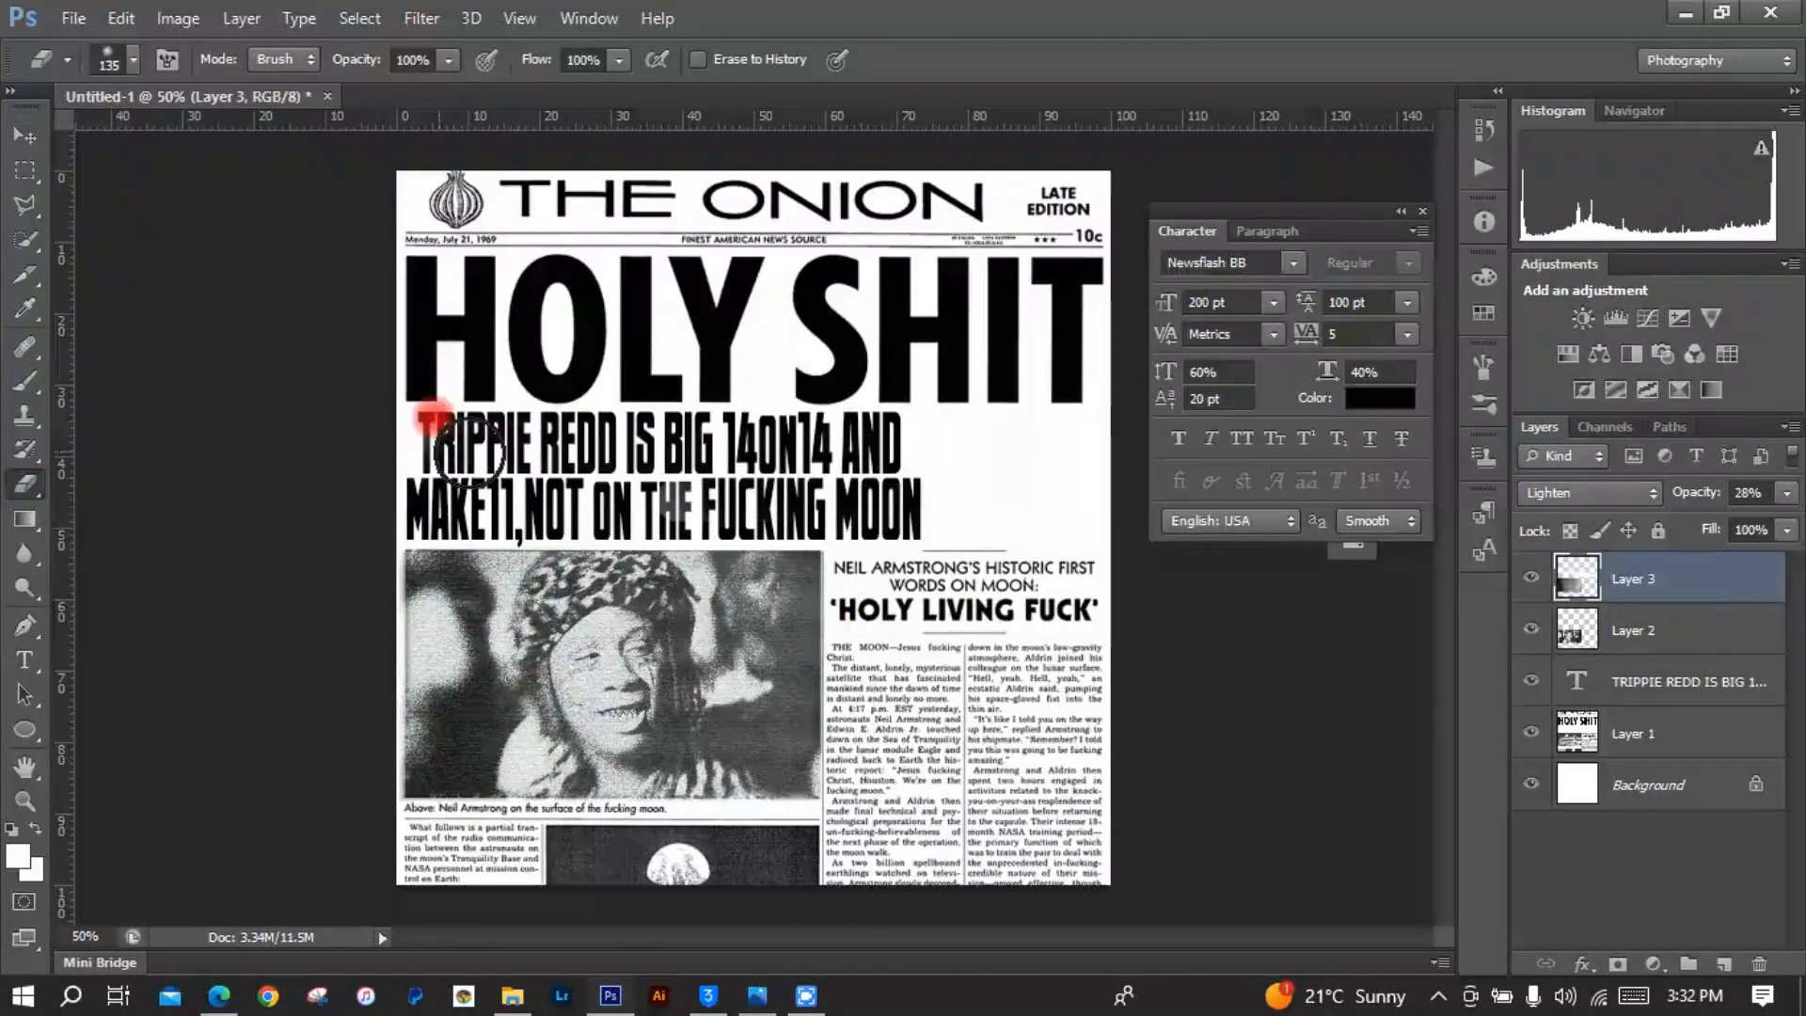
key(ctrl+t)
drag(729, 407, 658, 425)
Step: Transform the subheadline text layer to about 105% width and 89% height so it clears the portrait
click(1658, 683)
drag(793, 517, 889, 508)
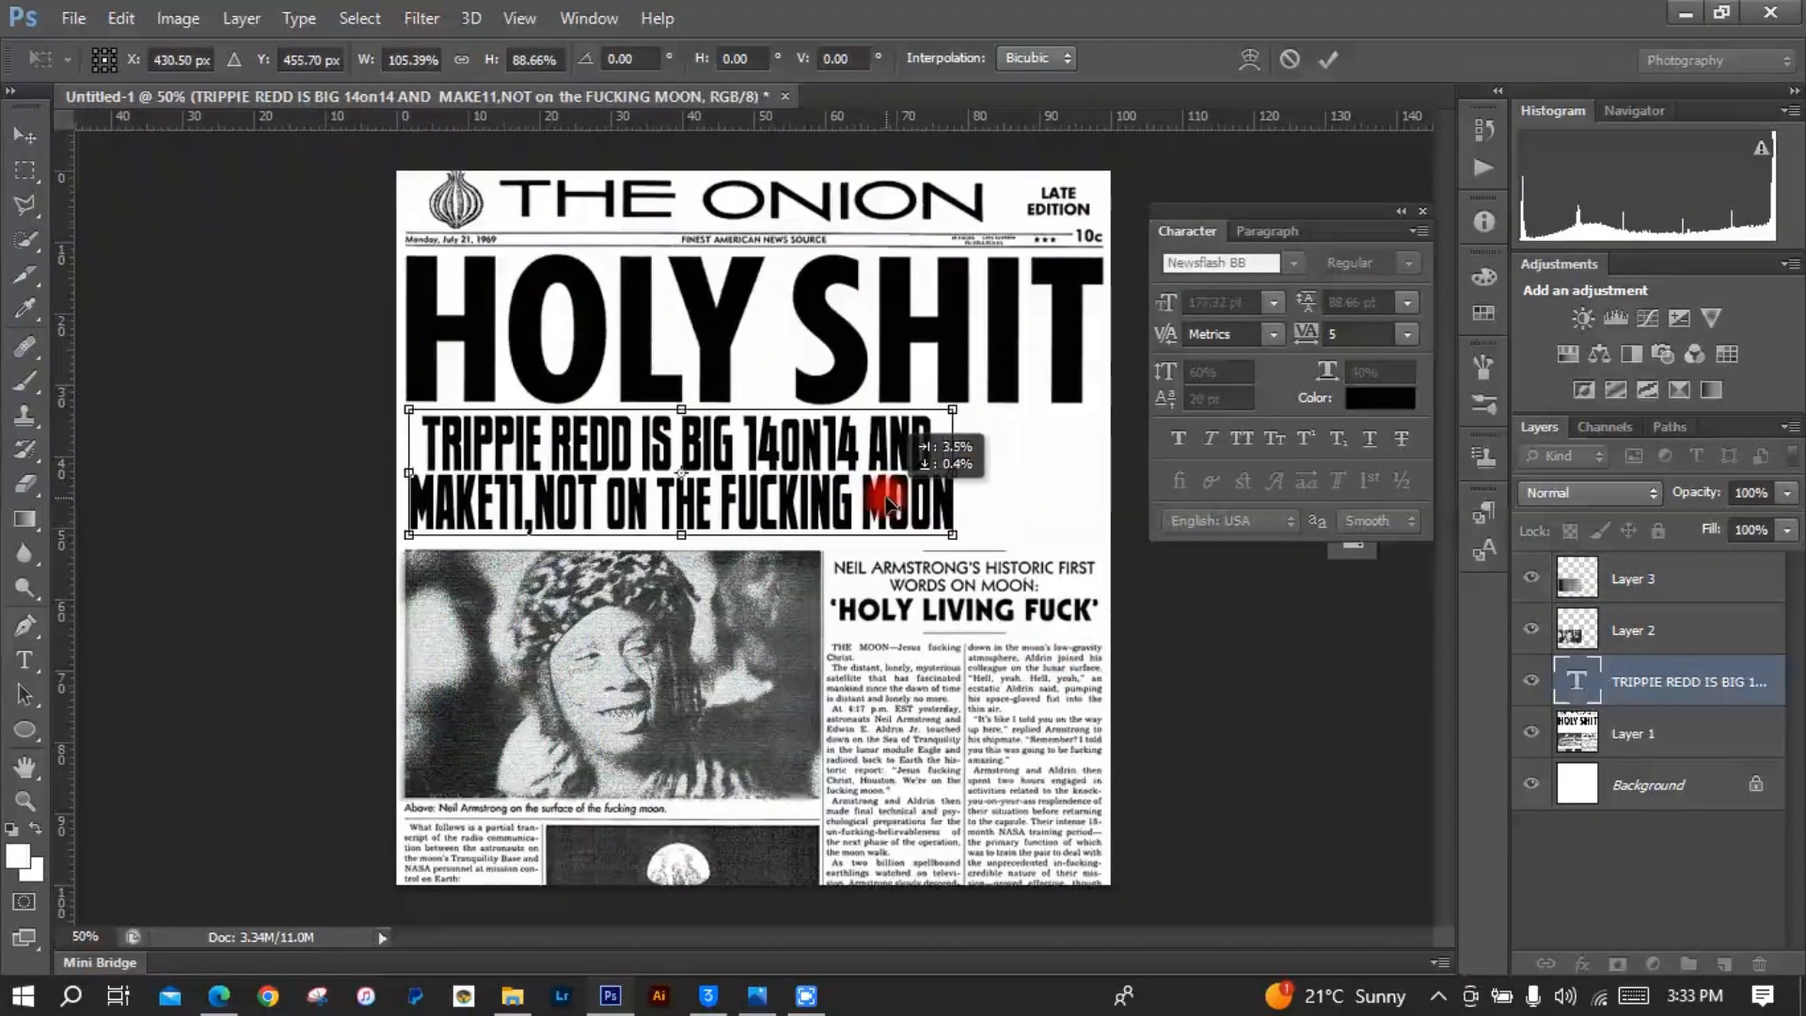
click(32, 138)
Step: Switch to the web browser, search Google Images for "parental advisory png" and open the Wikimedia Commons label image
mouse_move(219, 995)
click(219, 884)
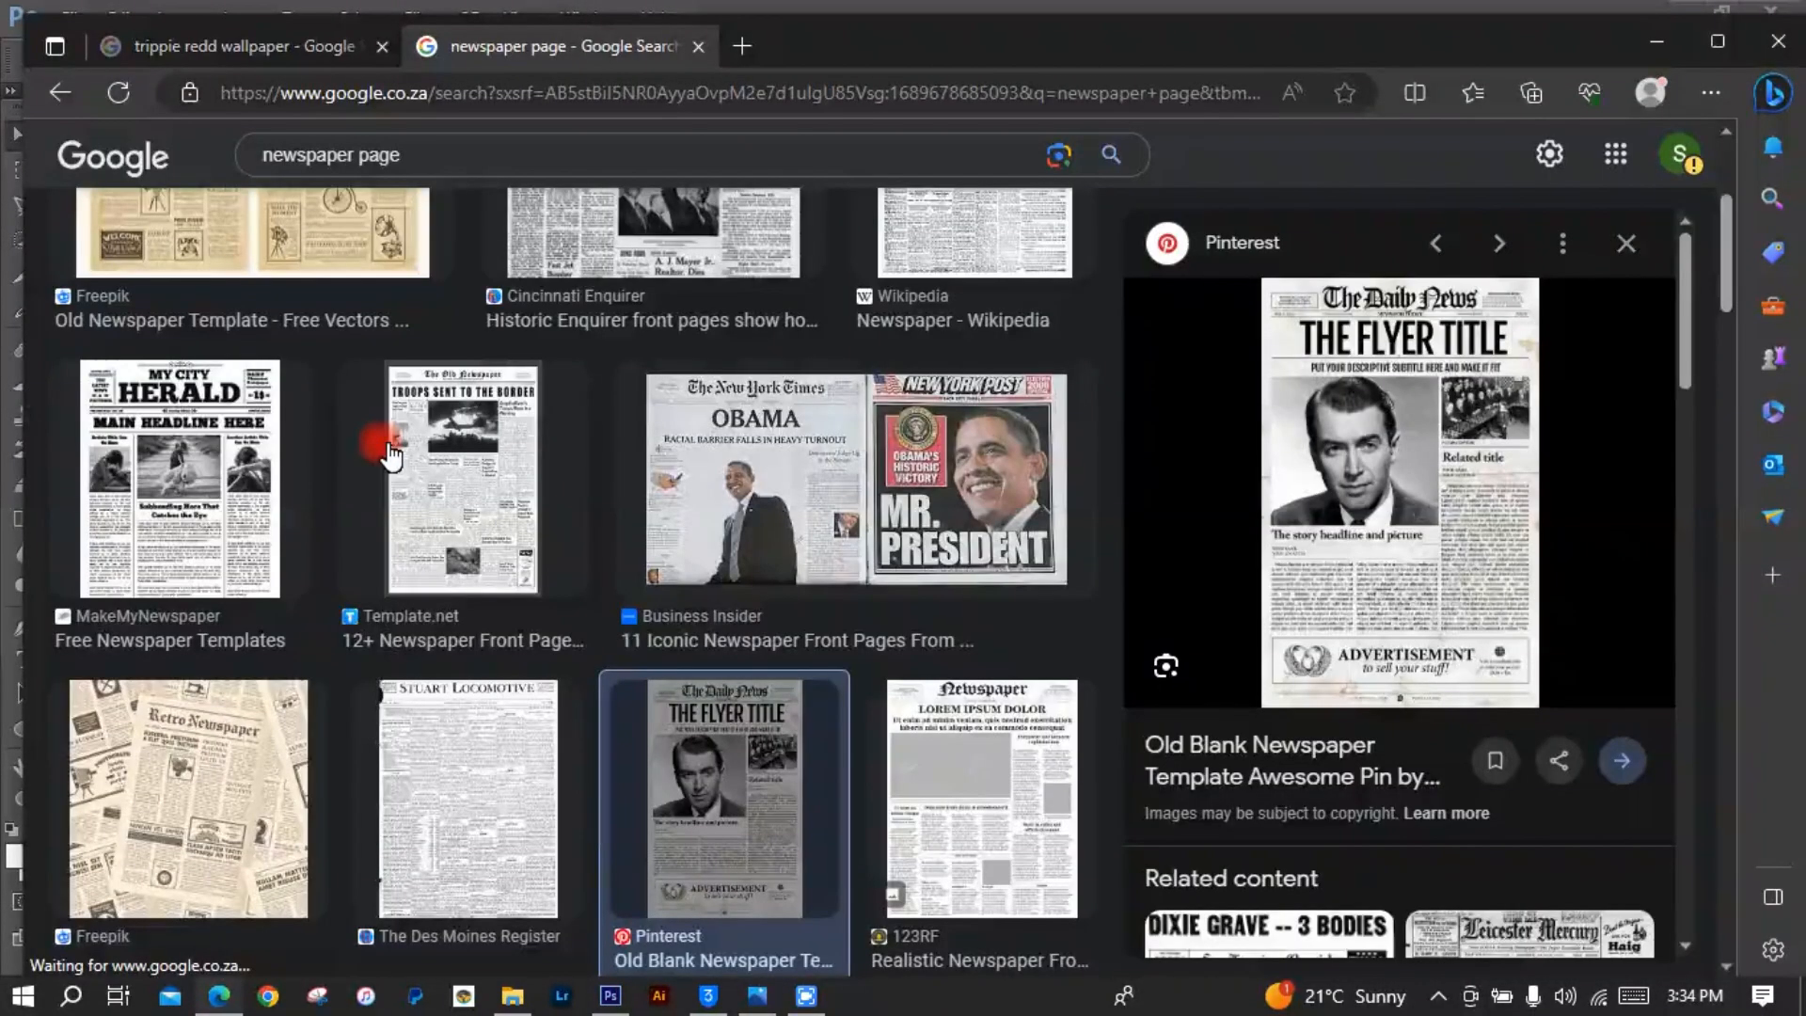
scroll(391, 457, up, 5)
triple_click(415, 154)
text(parental)
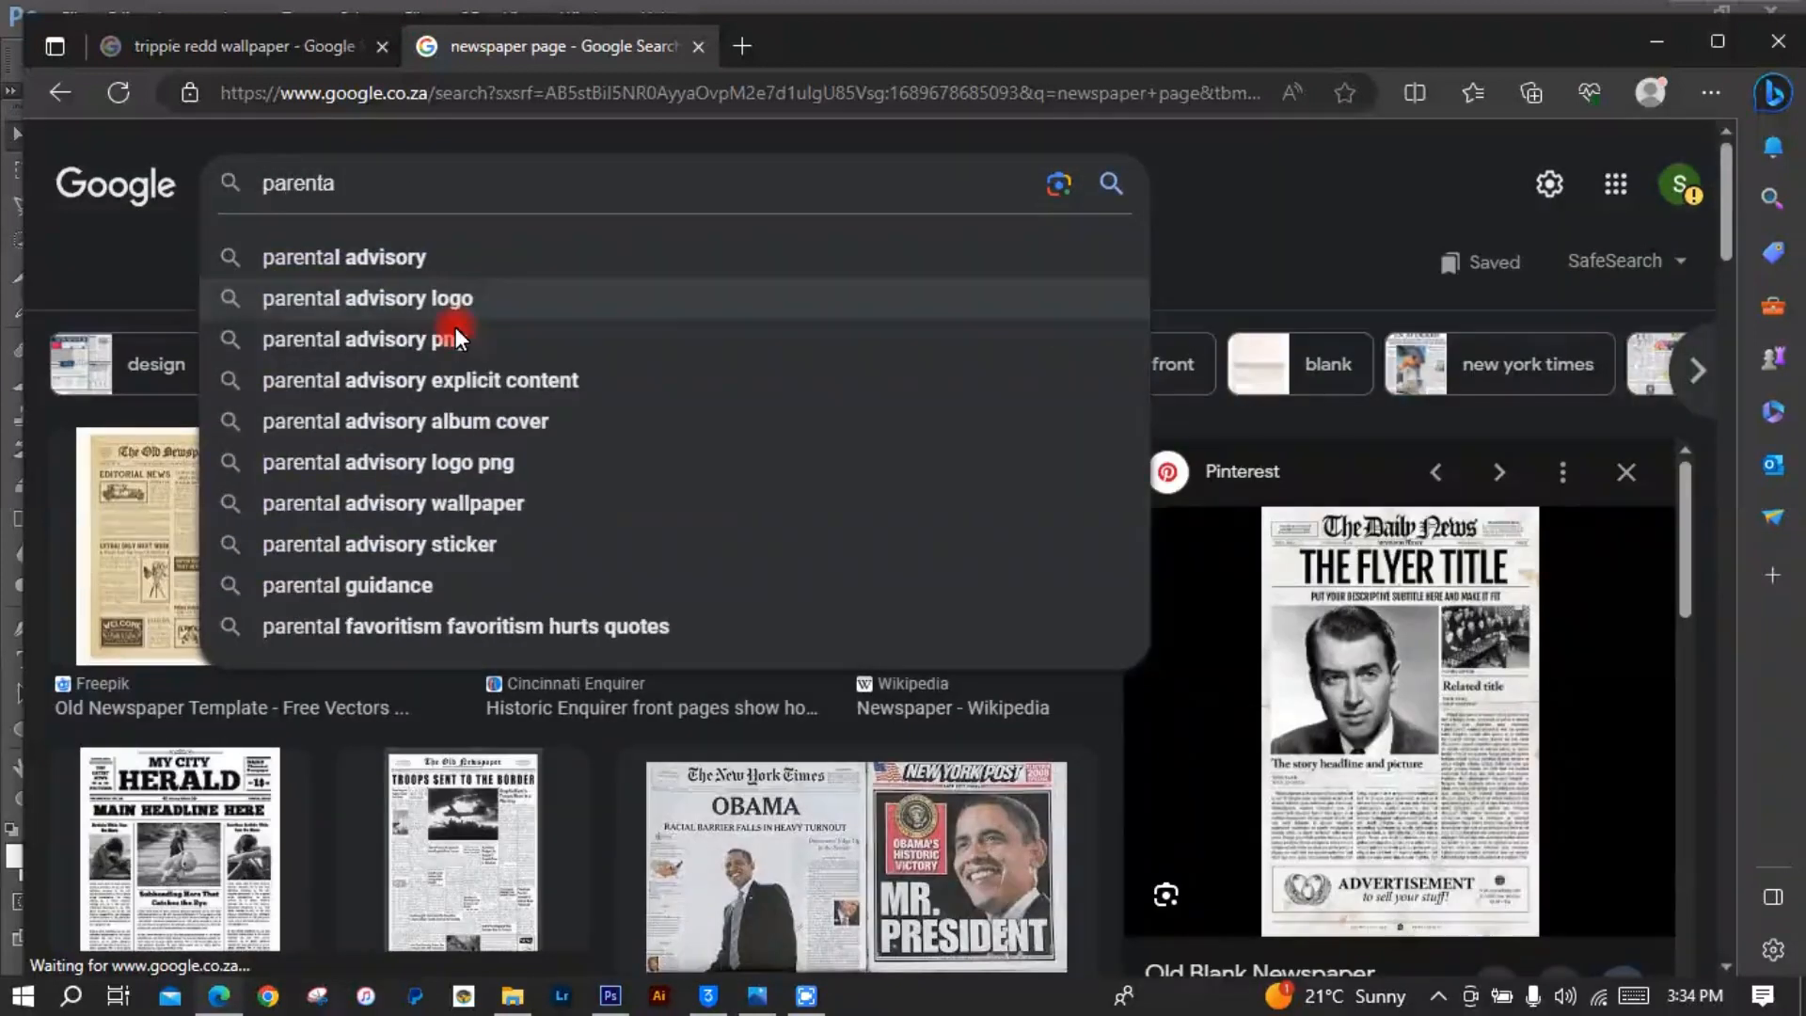
click(456, 332)
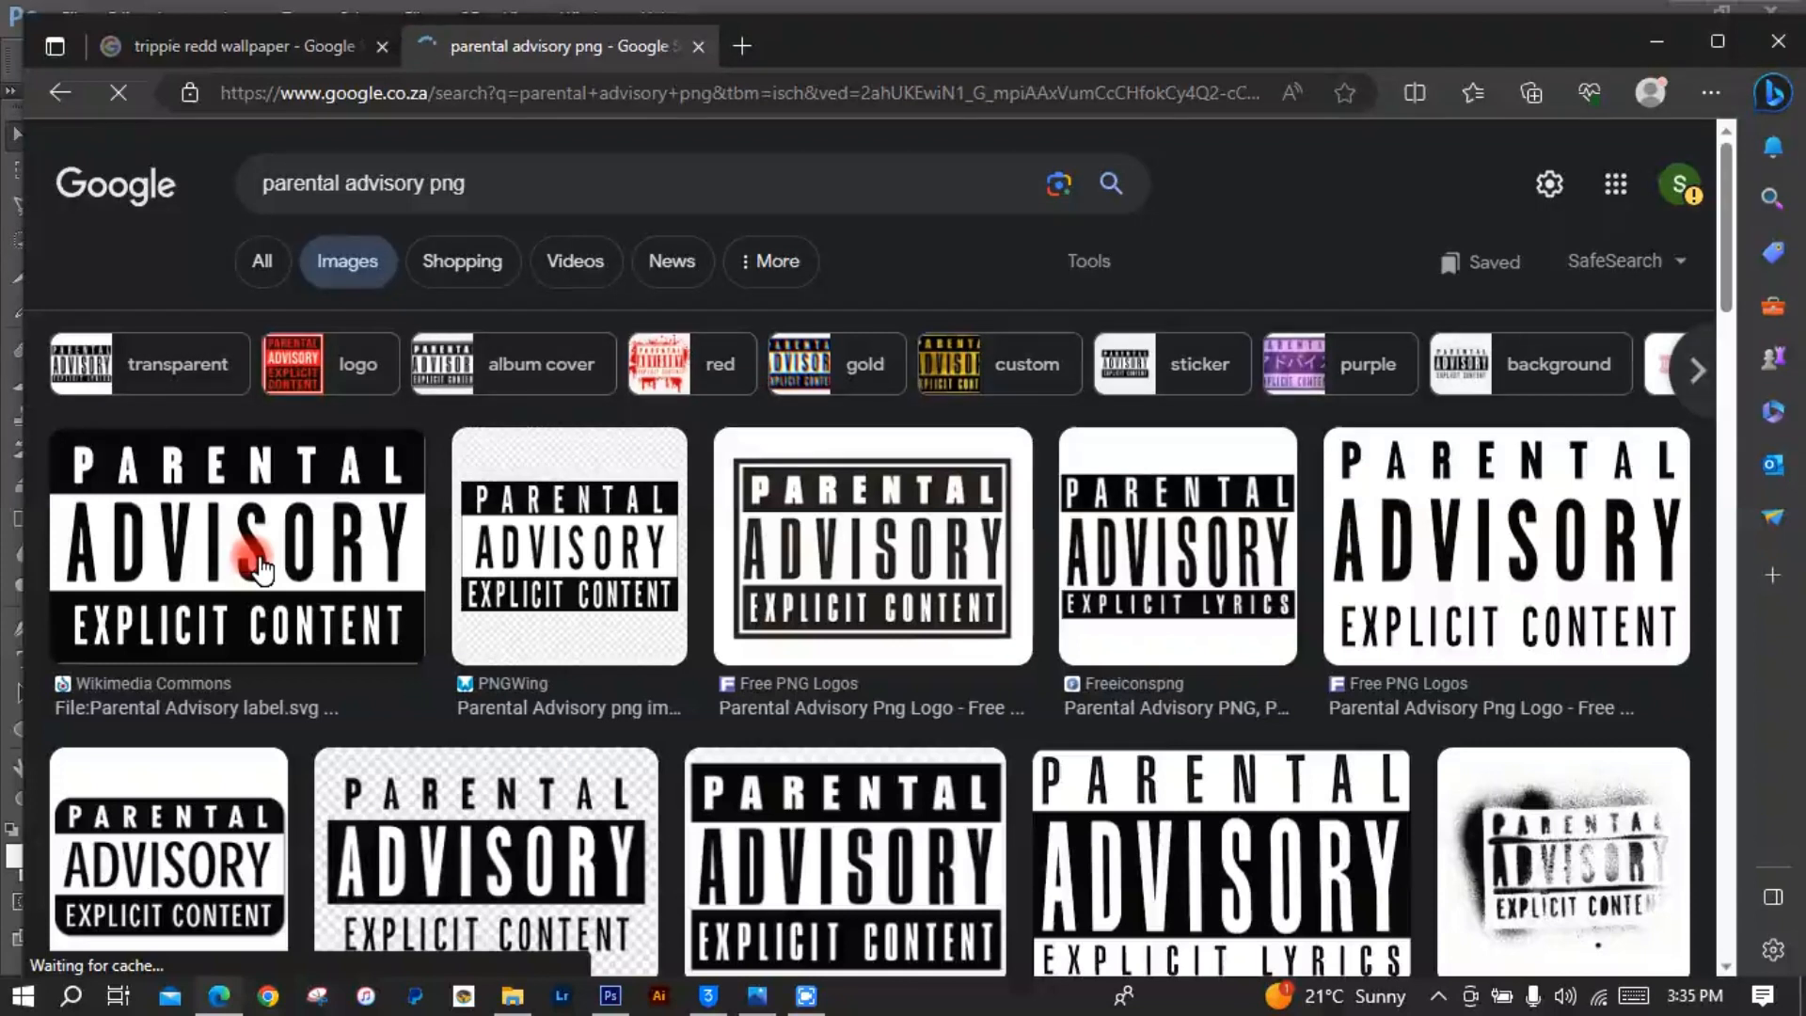
click(360, 515)
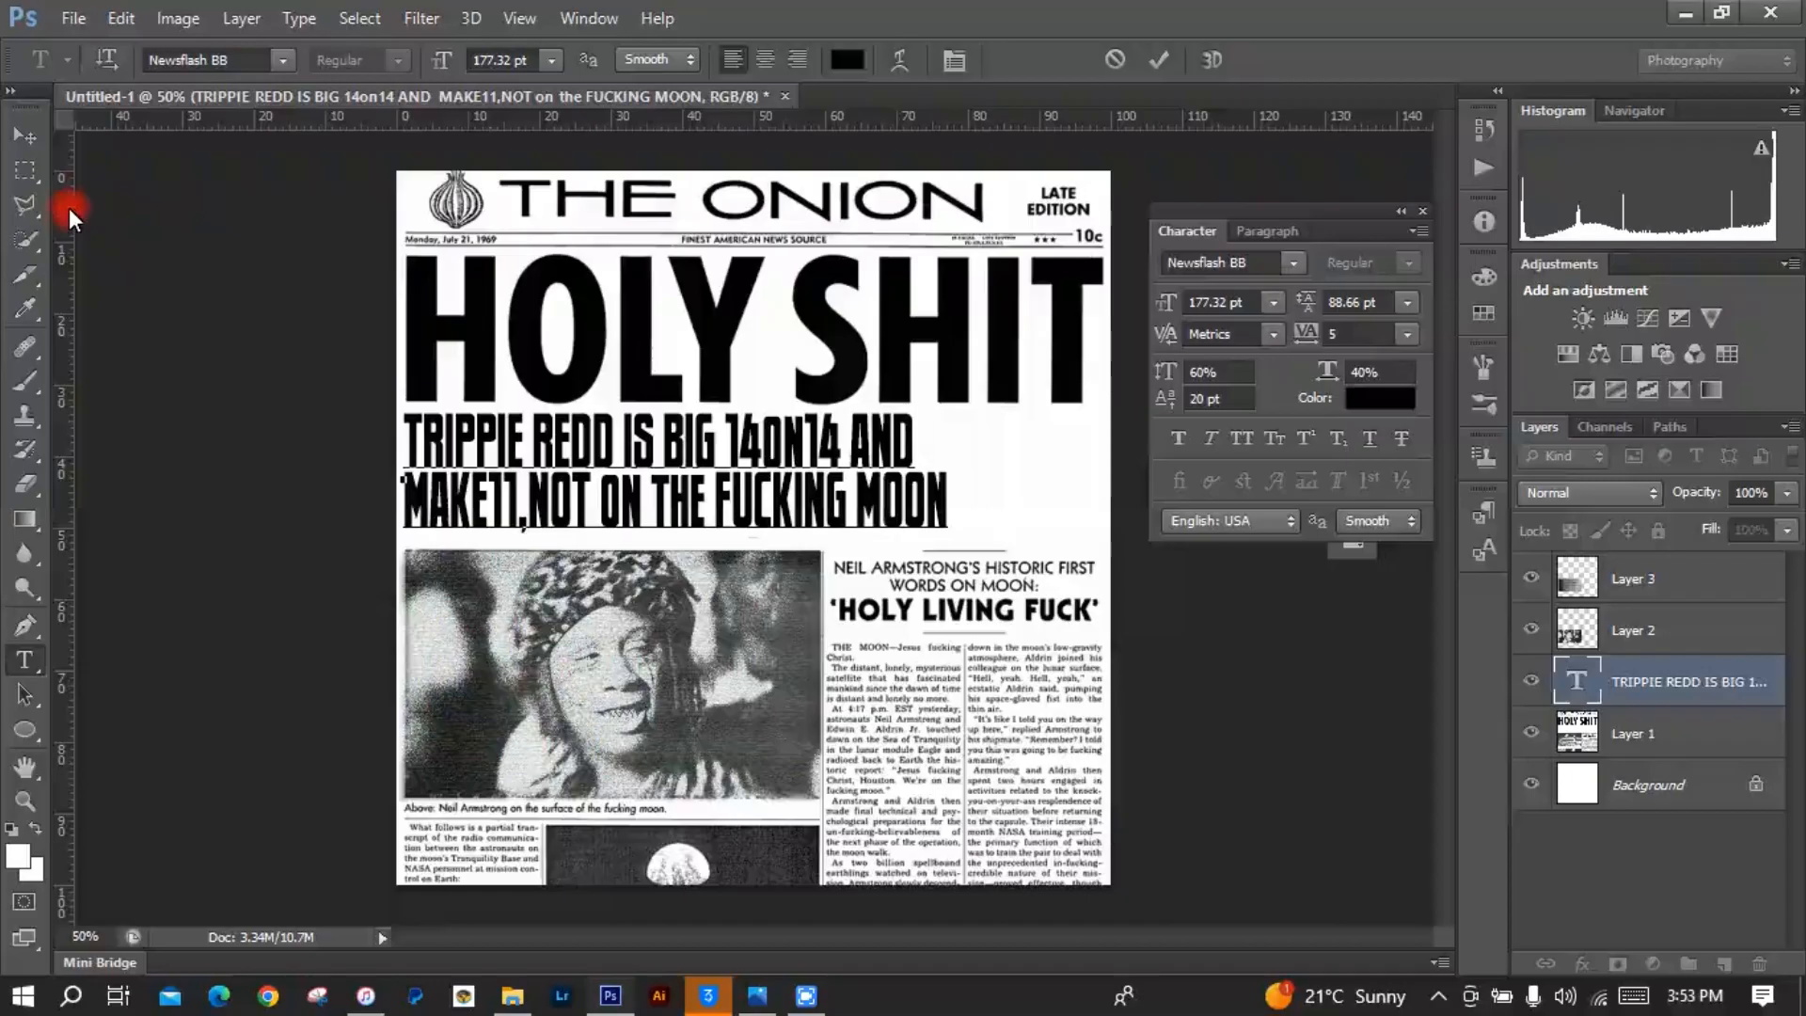
Step: Commit the subheadline text edit in Photoshop and switch to the Move tool
click(75, 18)
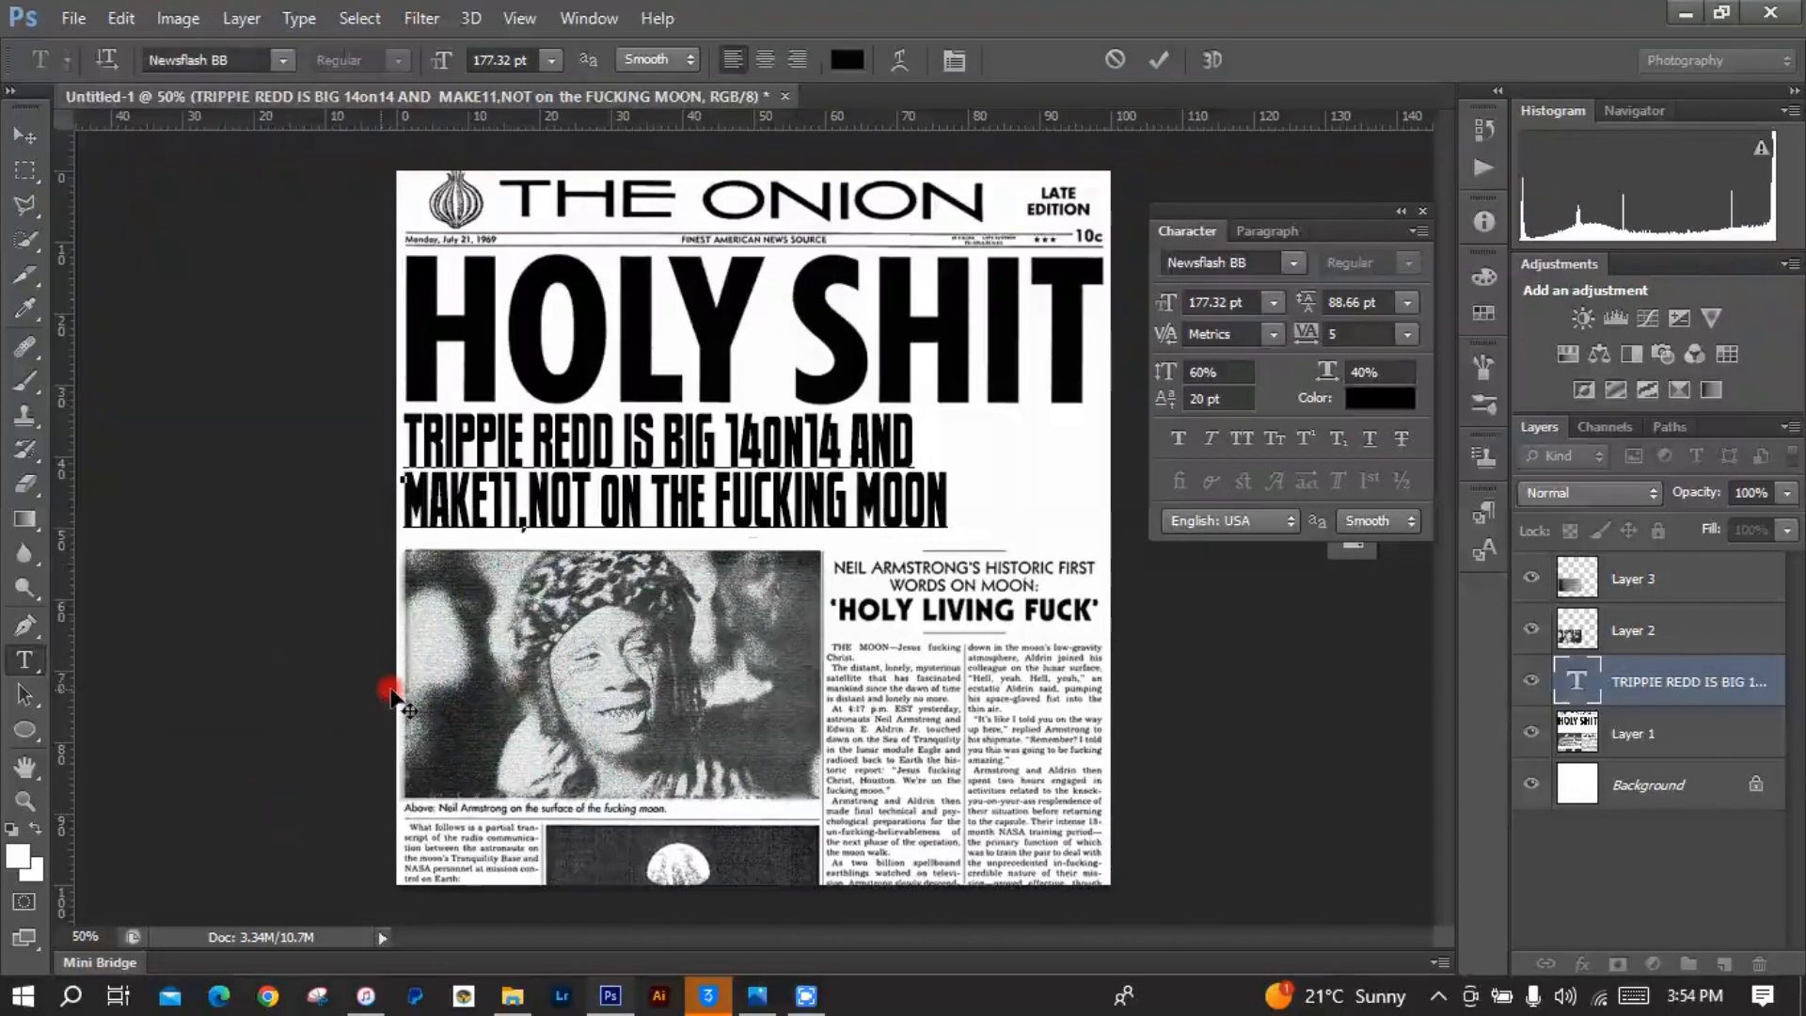
key(Return)
key(BackSpace)
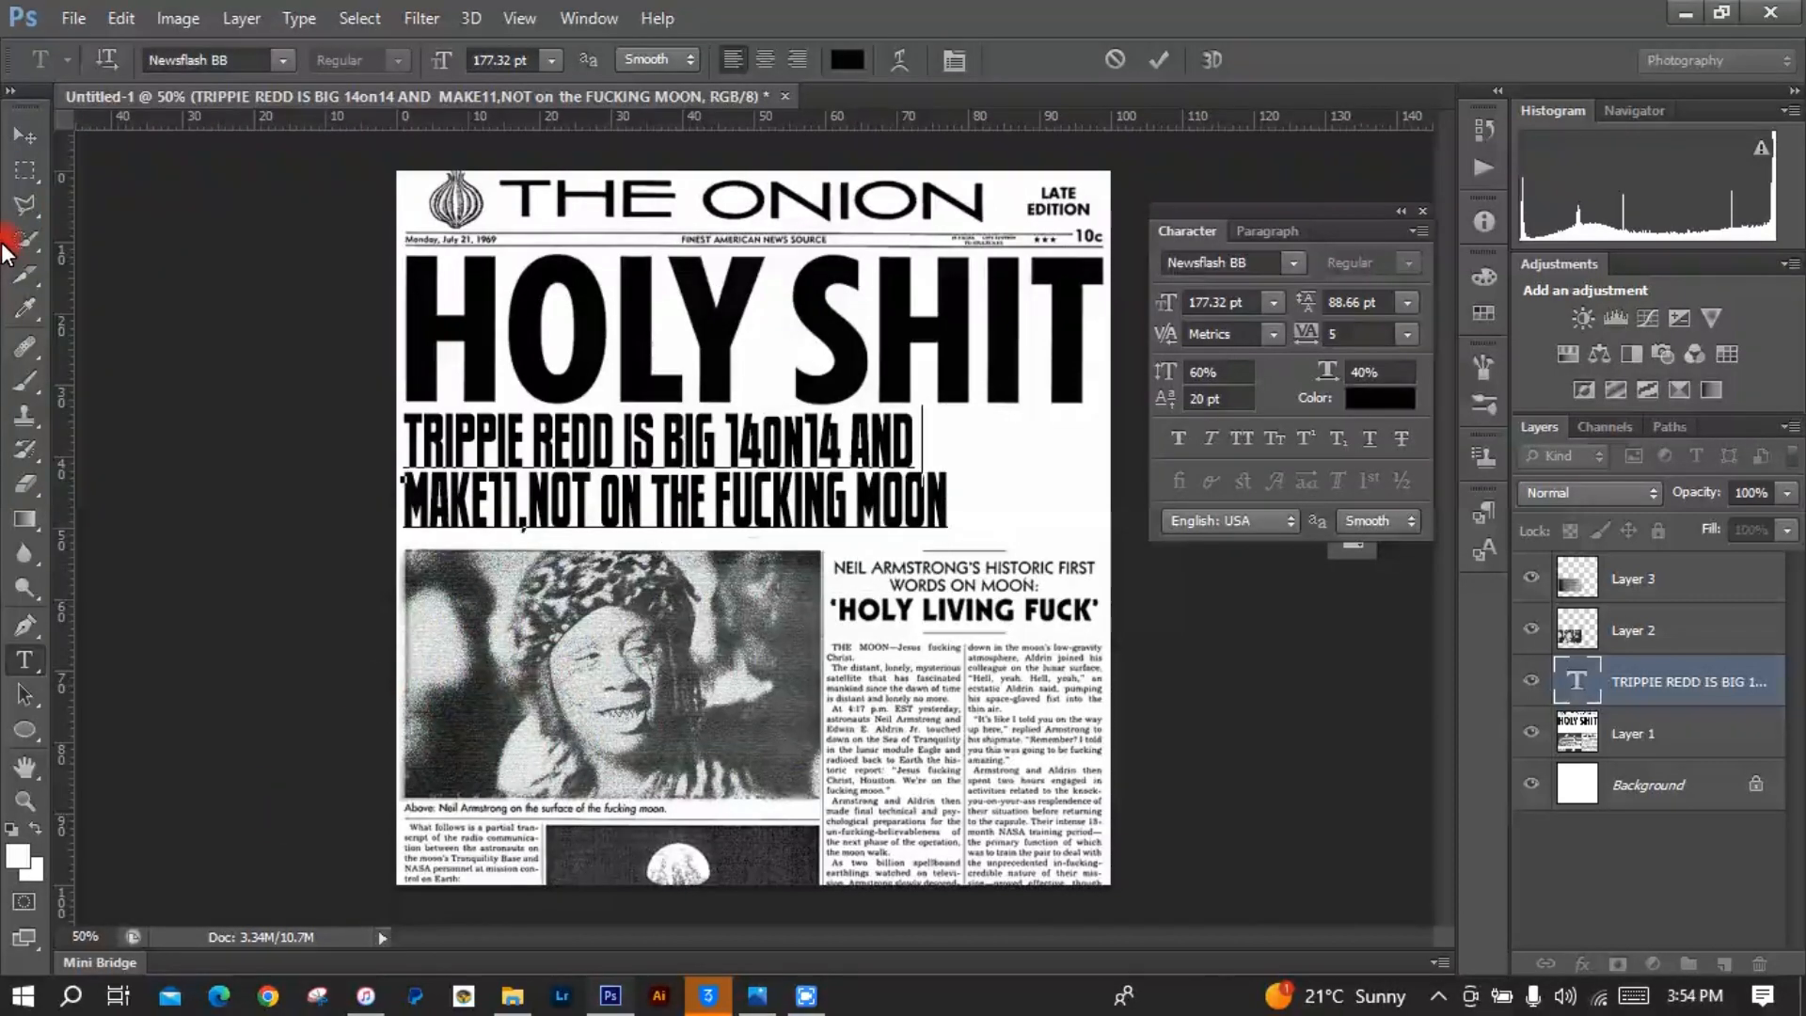
click(74, 19)
click(76, 17)
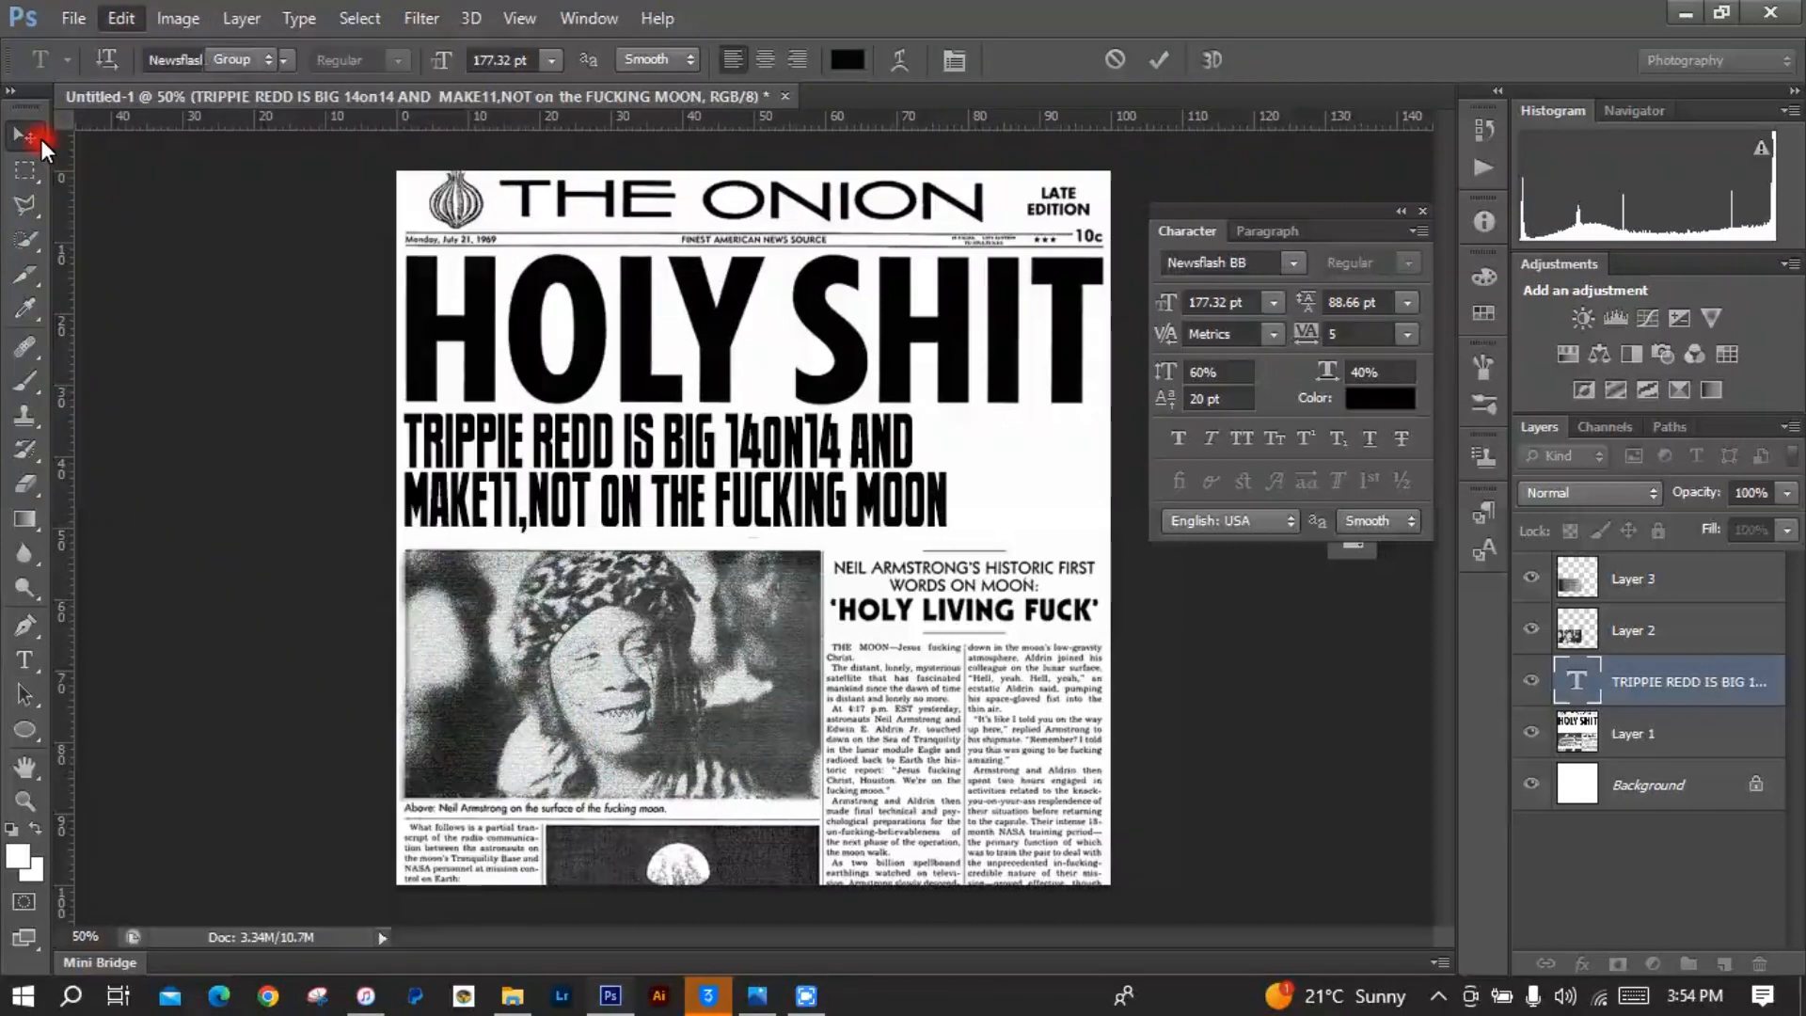
click(42, 140)
Step: Open the Parent image from the INK PAPER EFECT folder, copy its label onto the newspaper page and close the source file
click(75, 18)
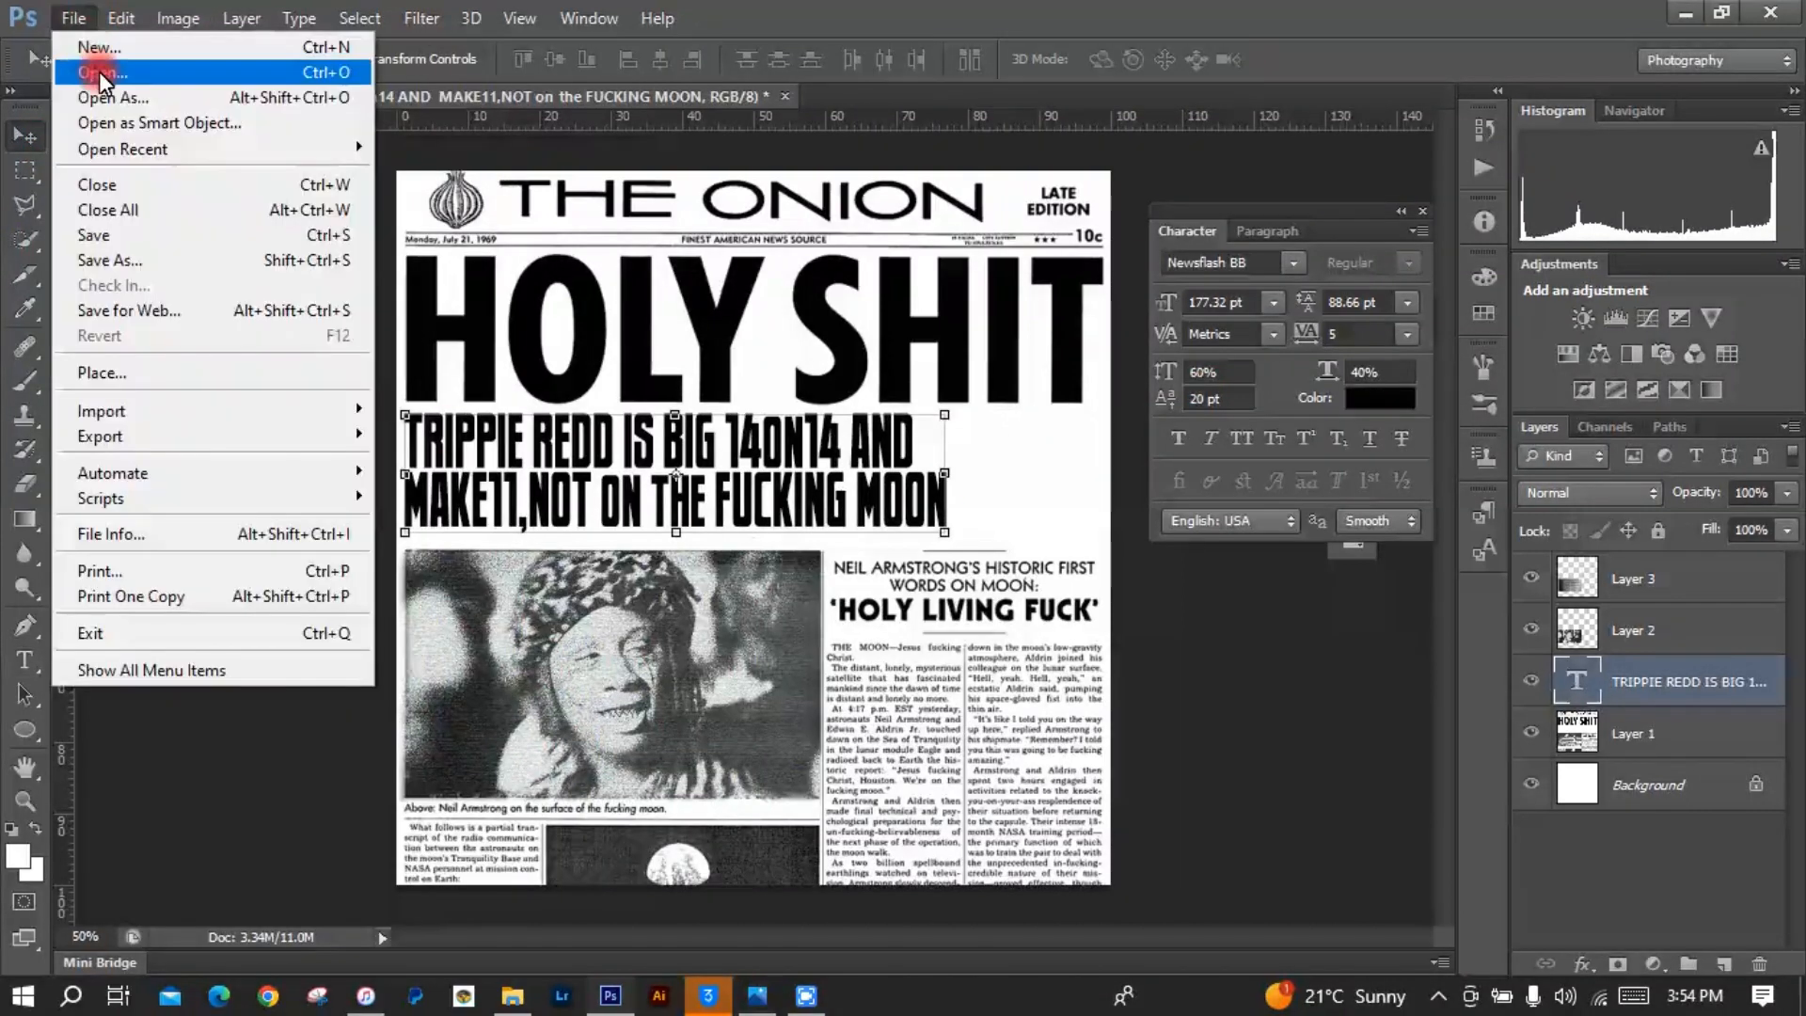
click(98, 71)
click(750, 489)
click(1244, 848)
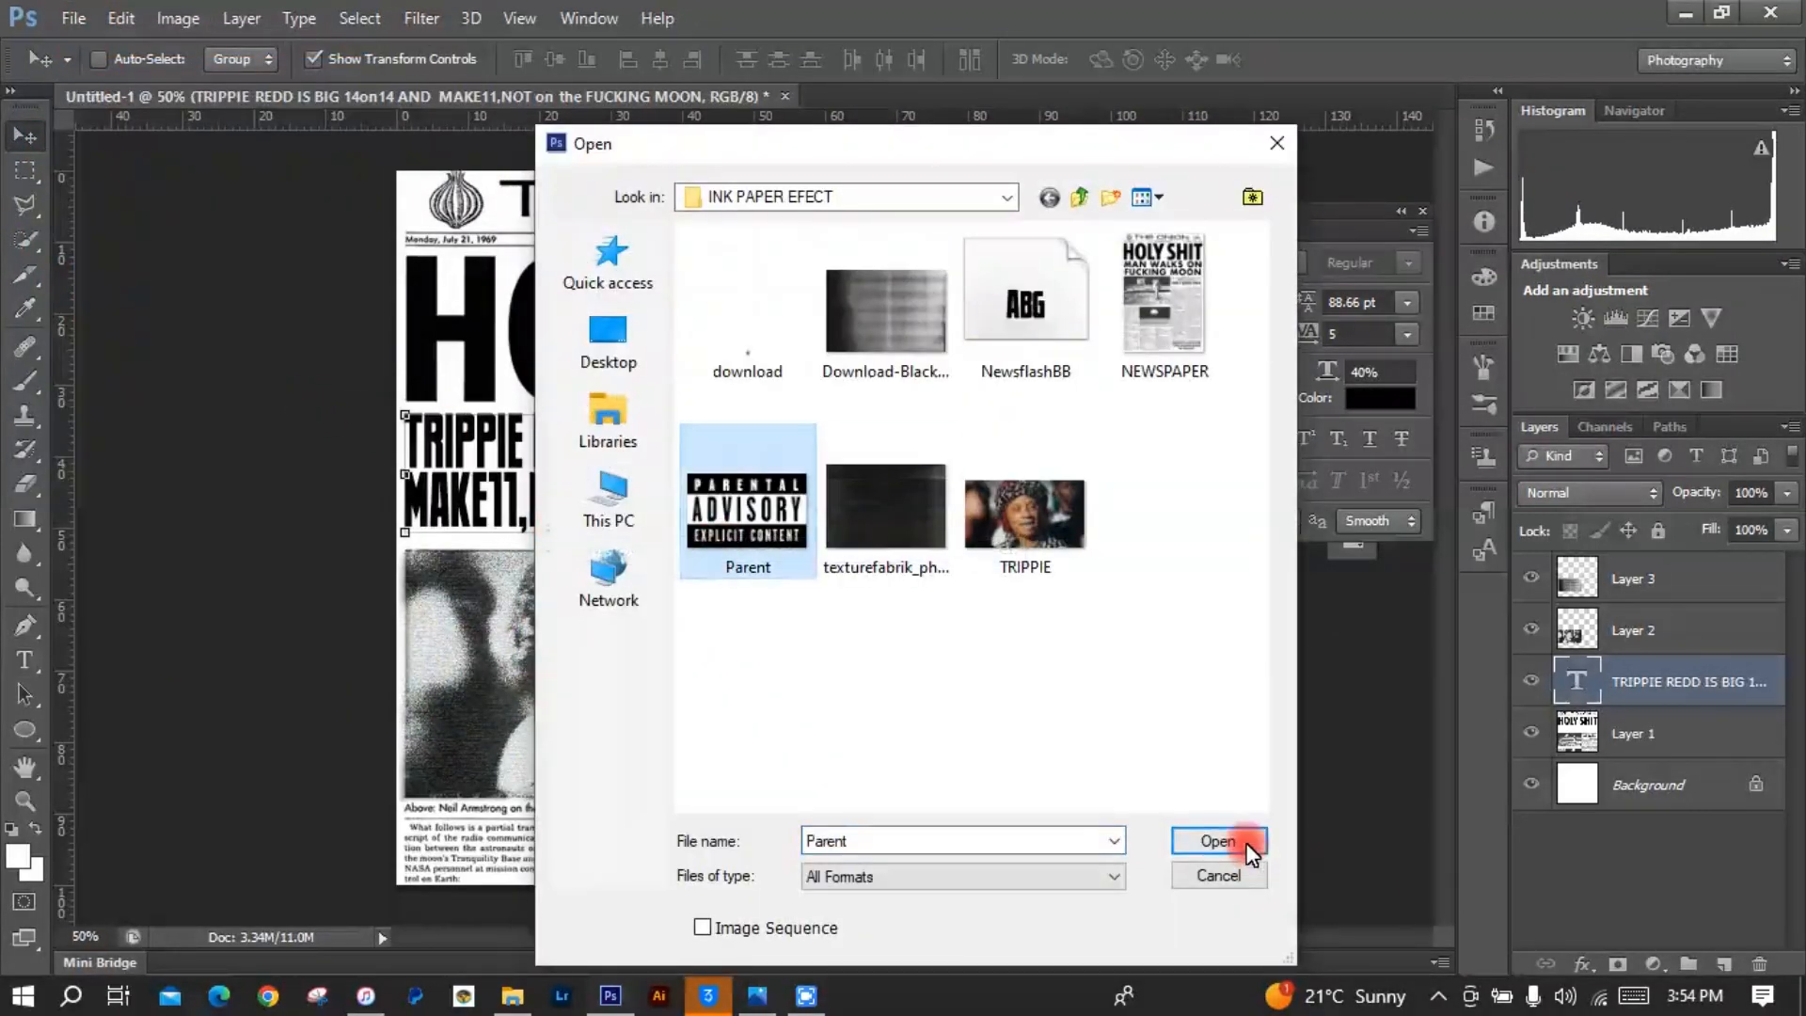
drag(405, 413, 685, 806)
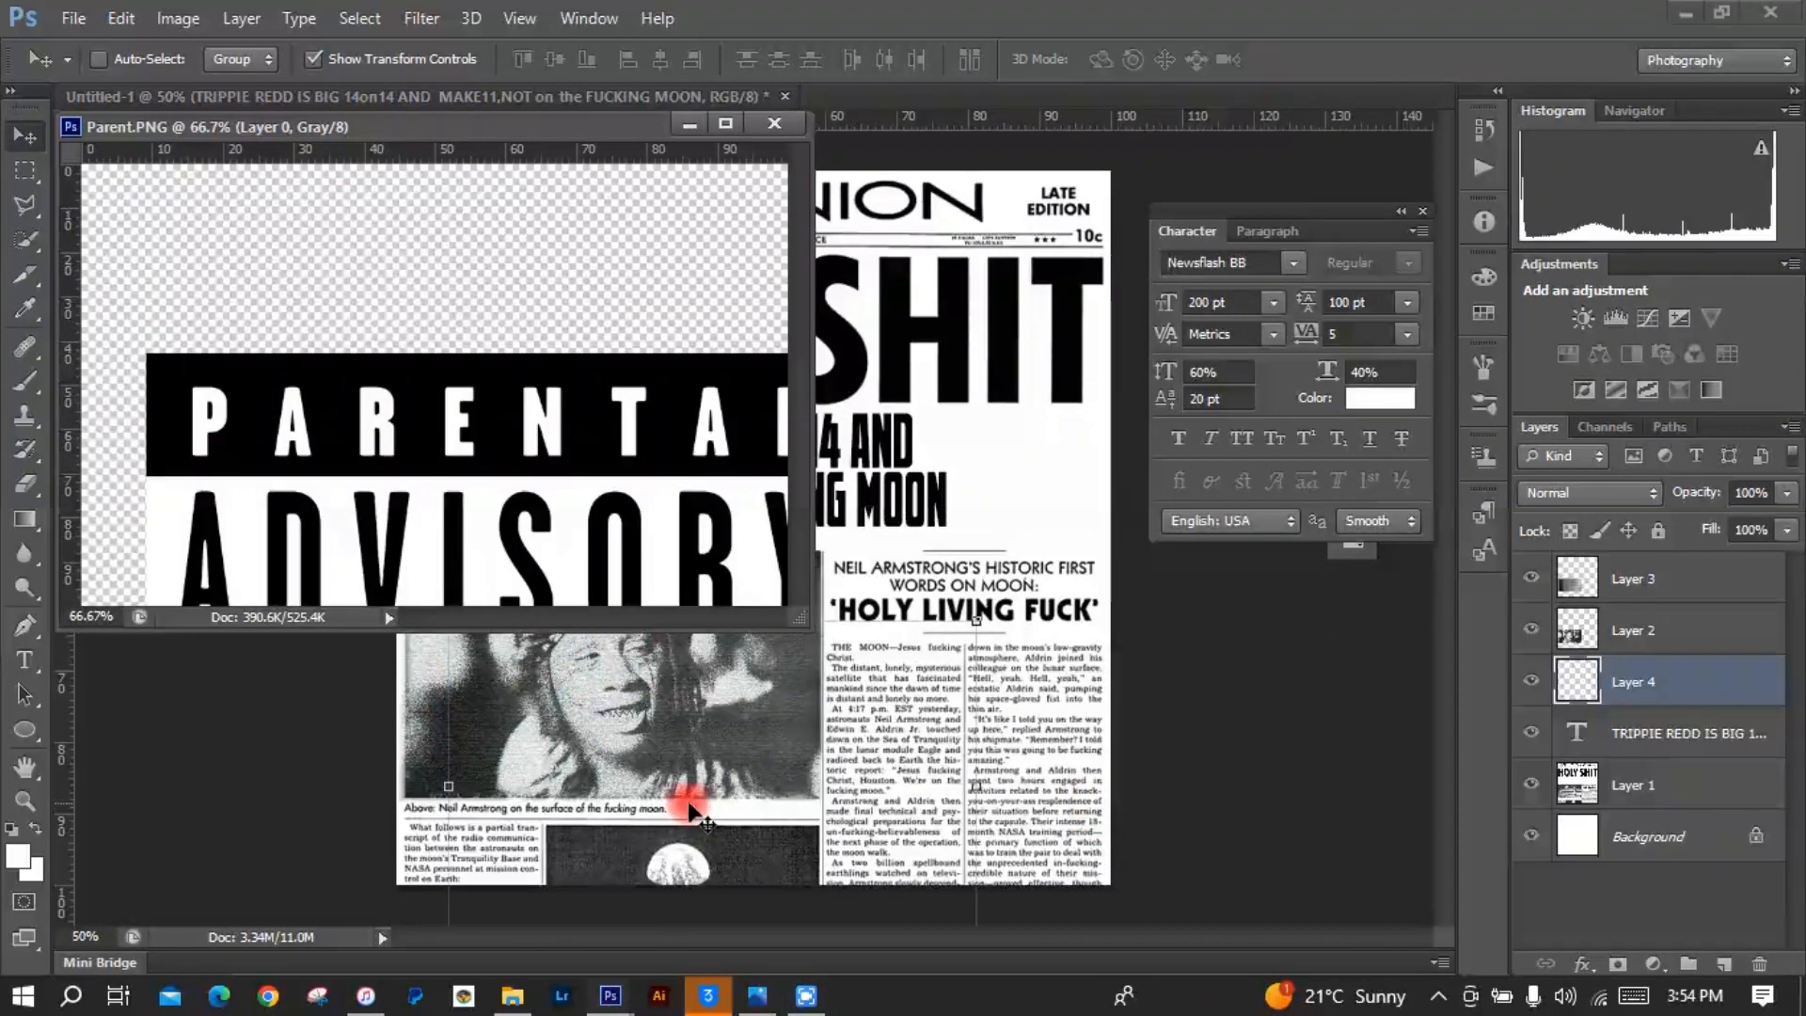
key(ctrl+w)
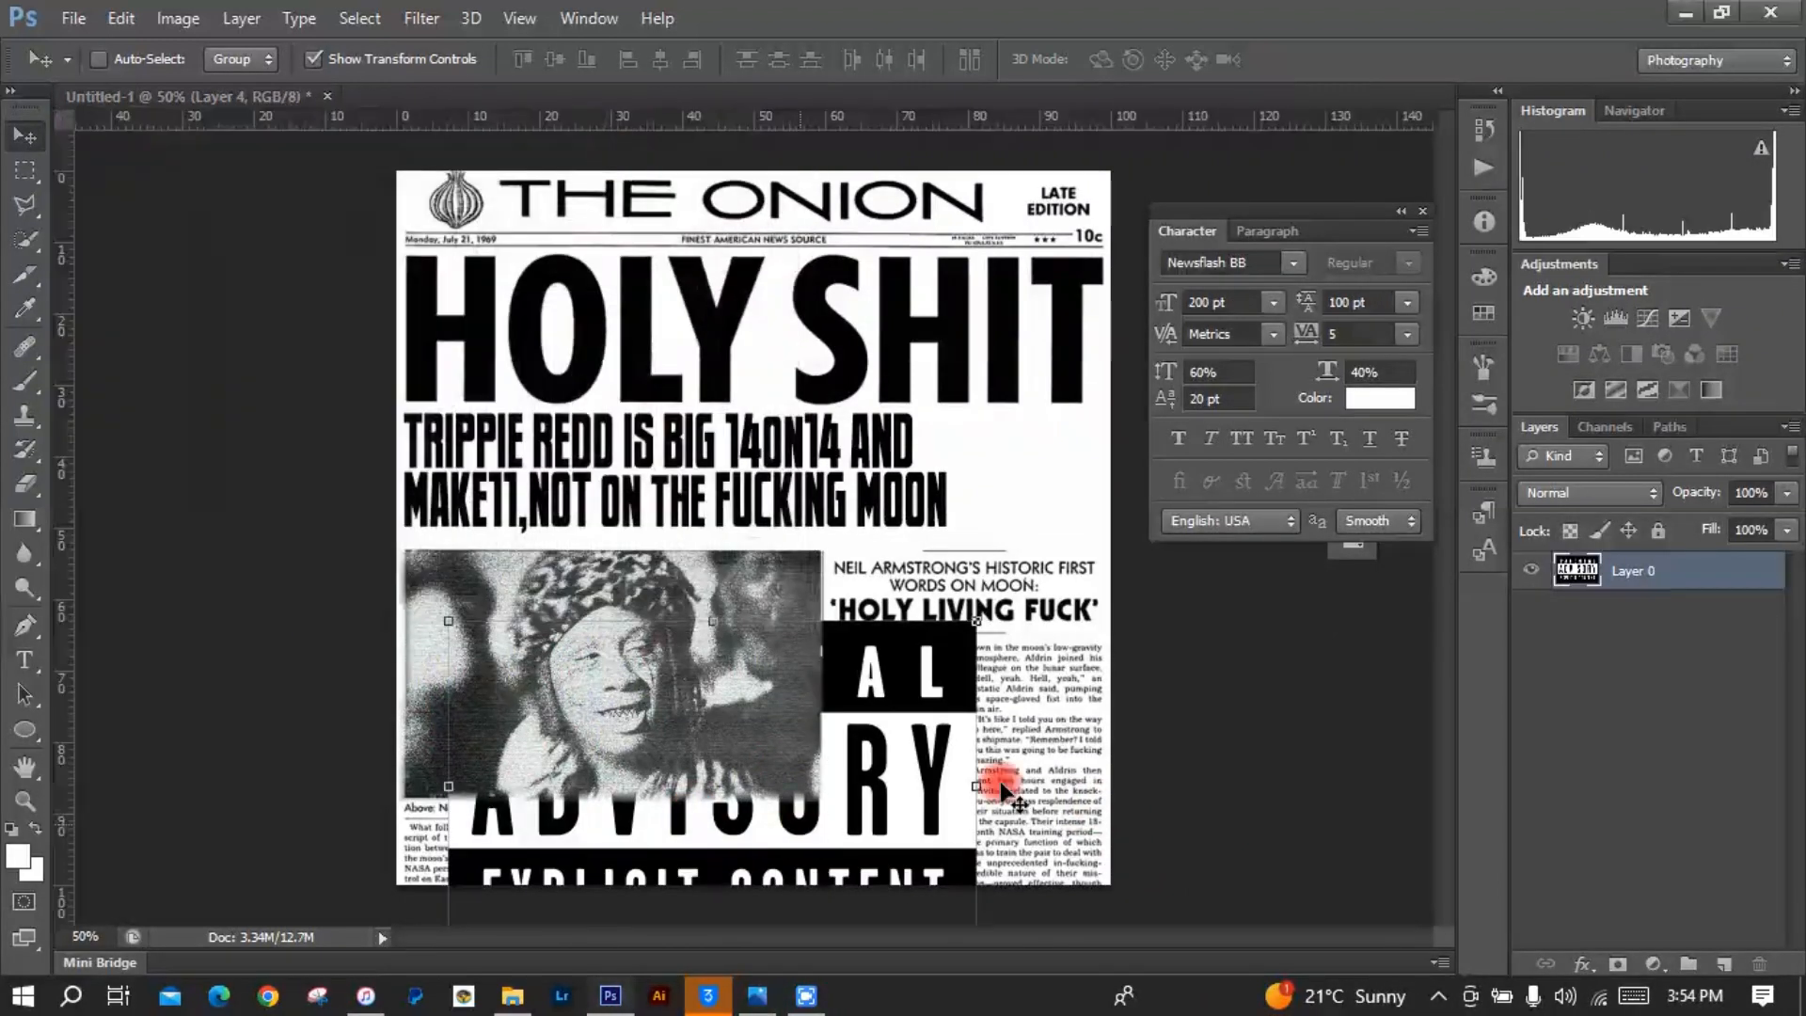
Step: Scale the Parental Advisory label to about 39% and place it beside the subheadline near the page's outer edge
drag(943, 800, 1009, 436)
drag(1045, 261, 879, 400)
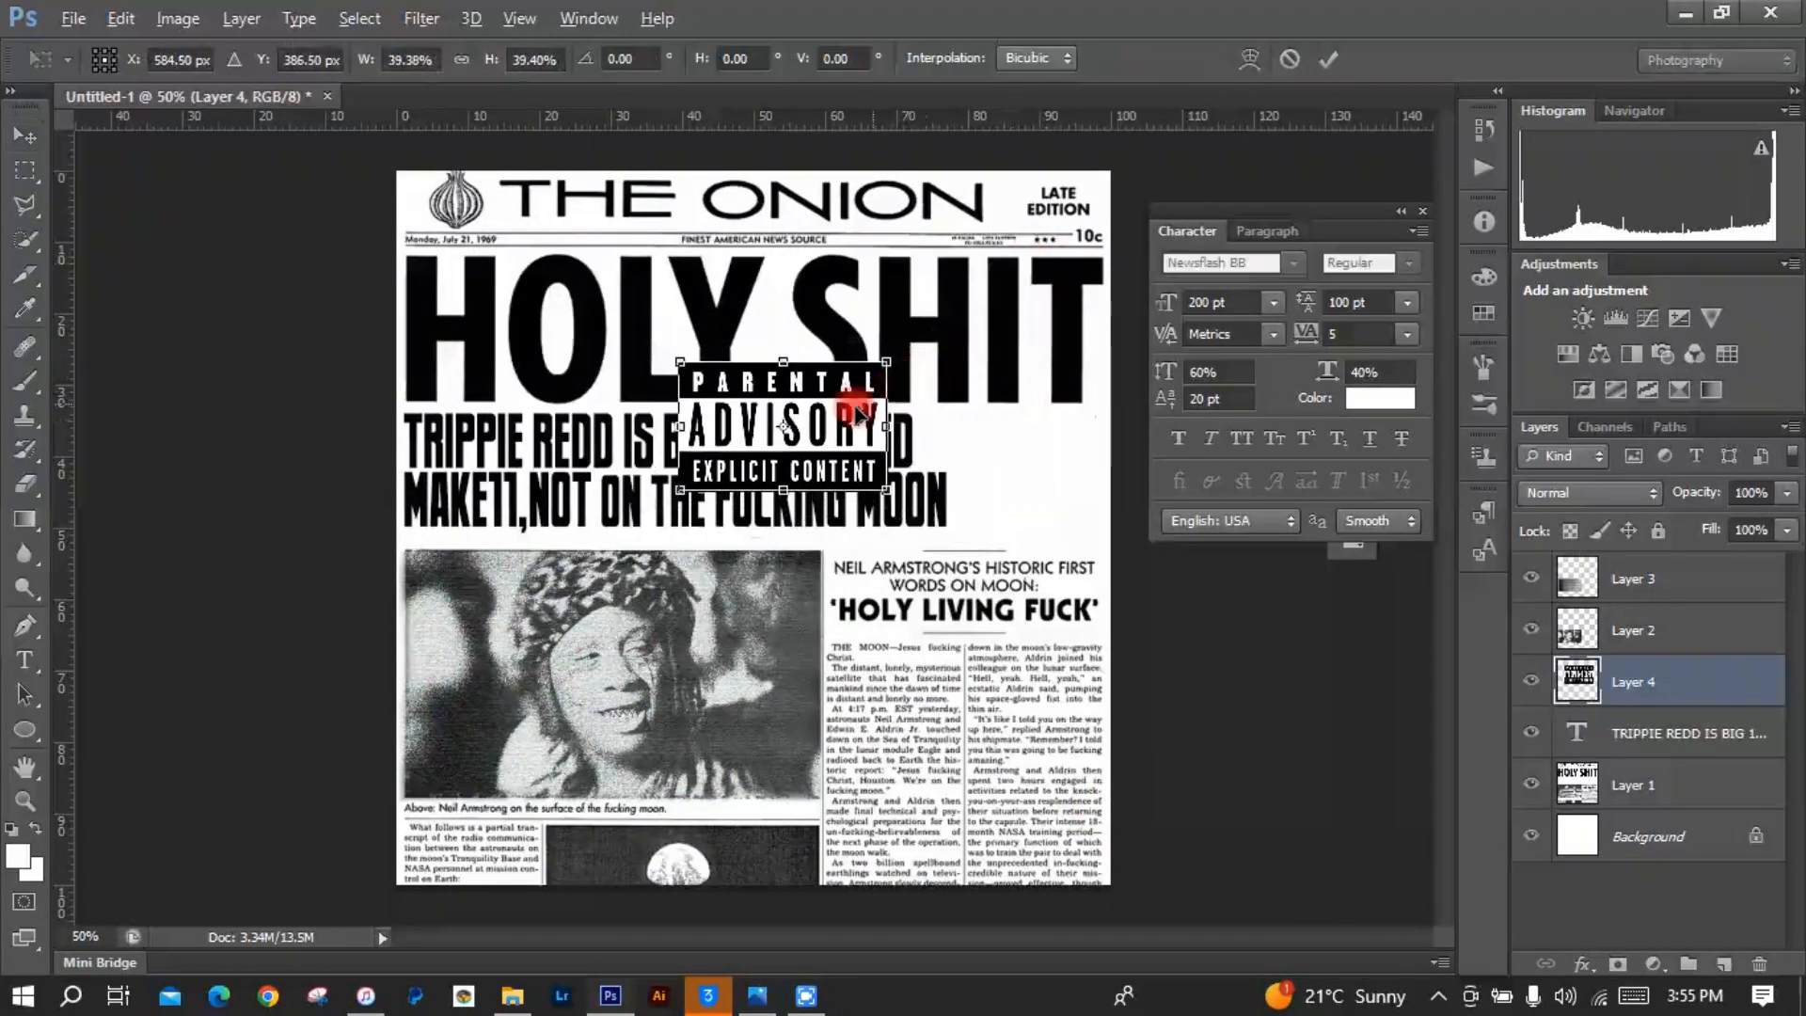
drag(788, 450, 990, 507)
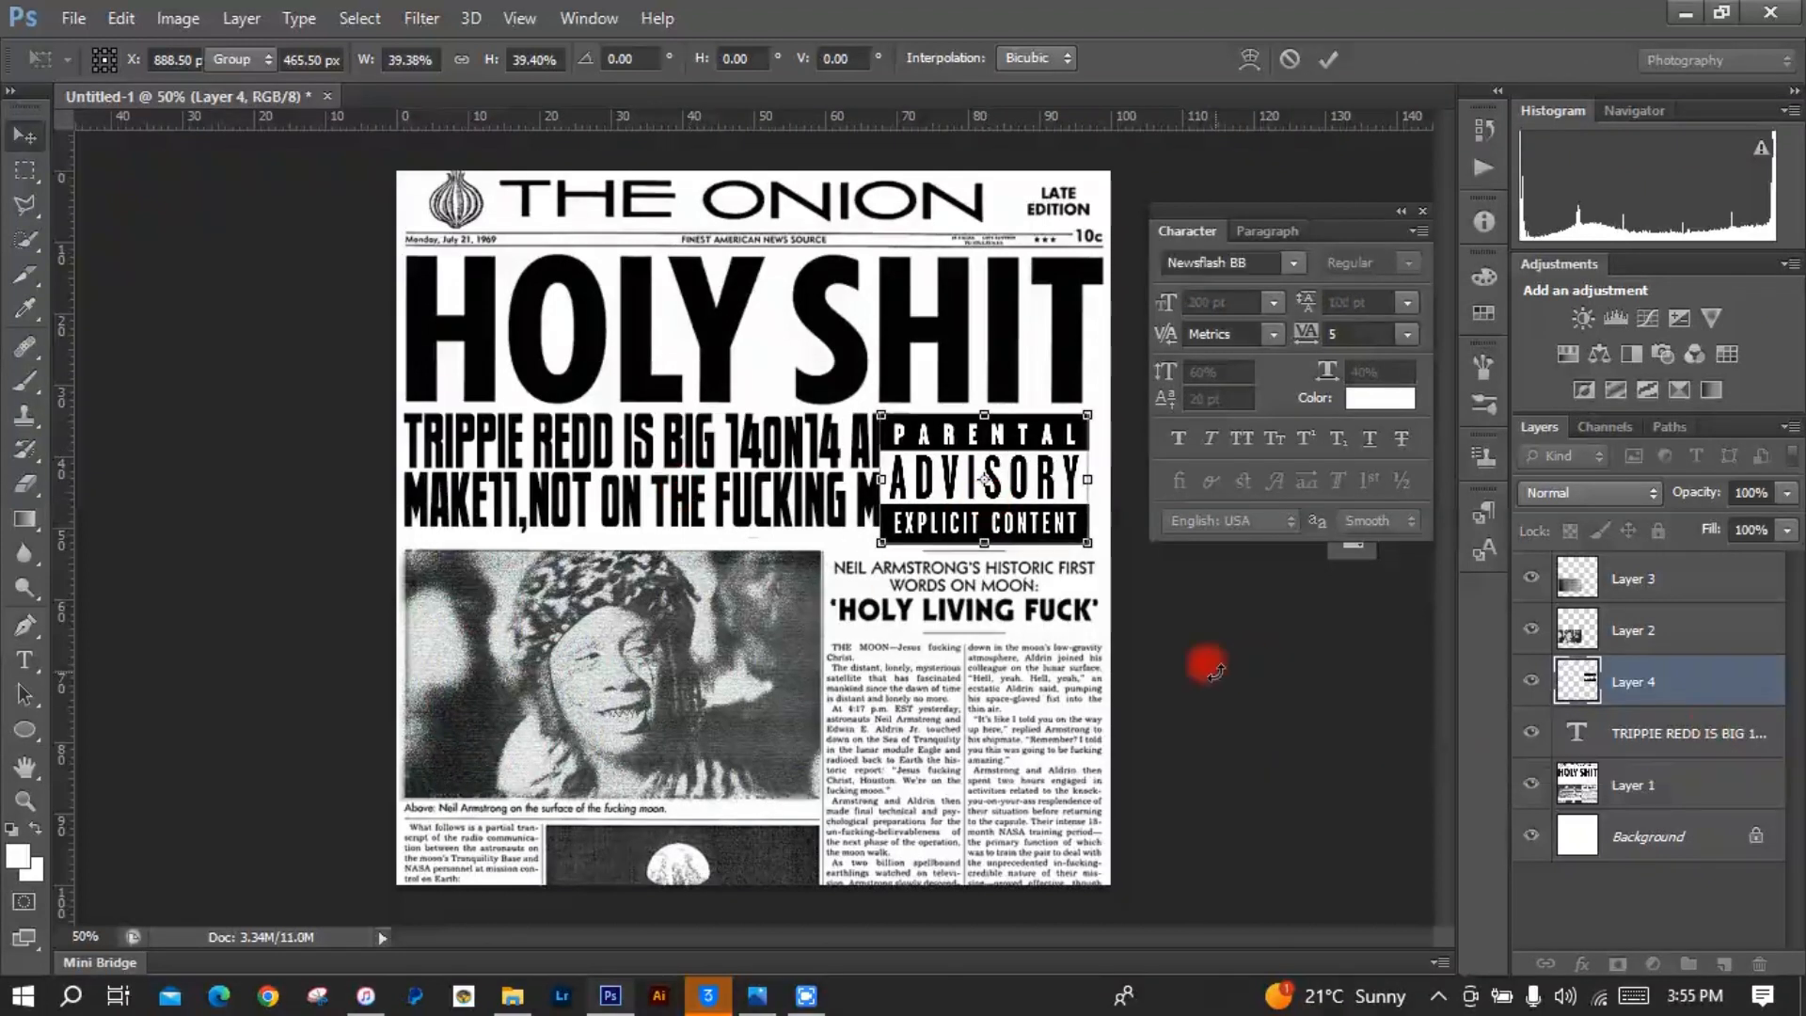
key(Return)
drag(1030, 522, 1041, 520)
Step: Nudge the Parental Advisory label slightly closer to the page edge and move the Character panel clear of it
key(z)
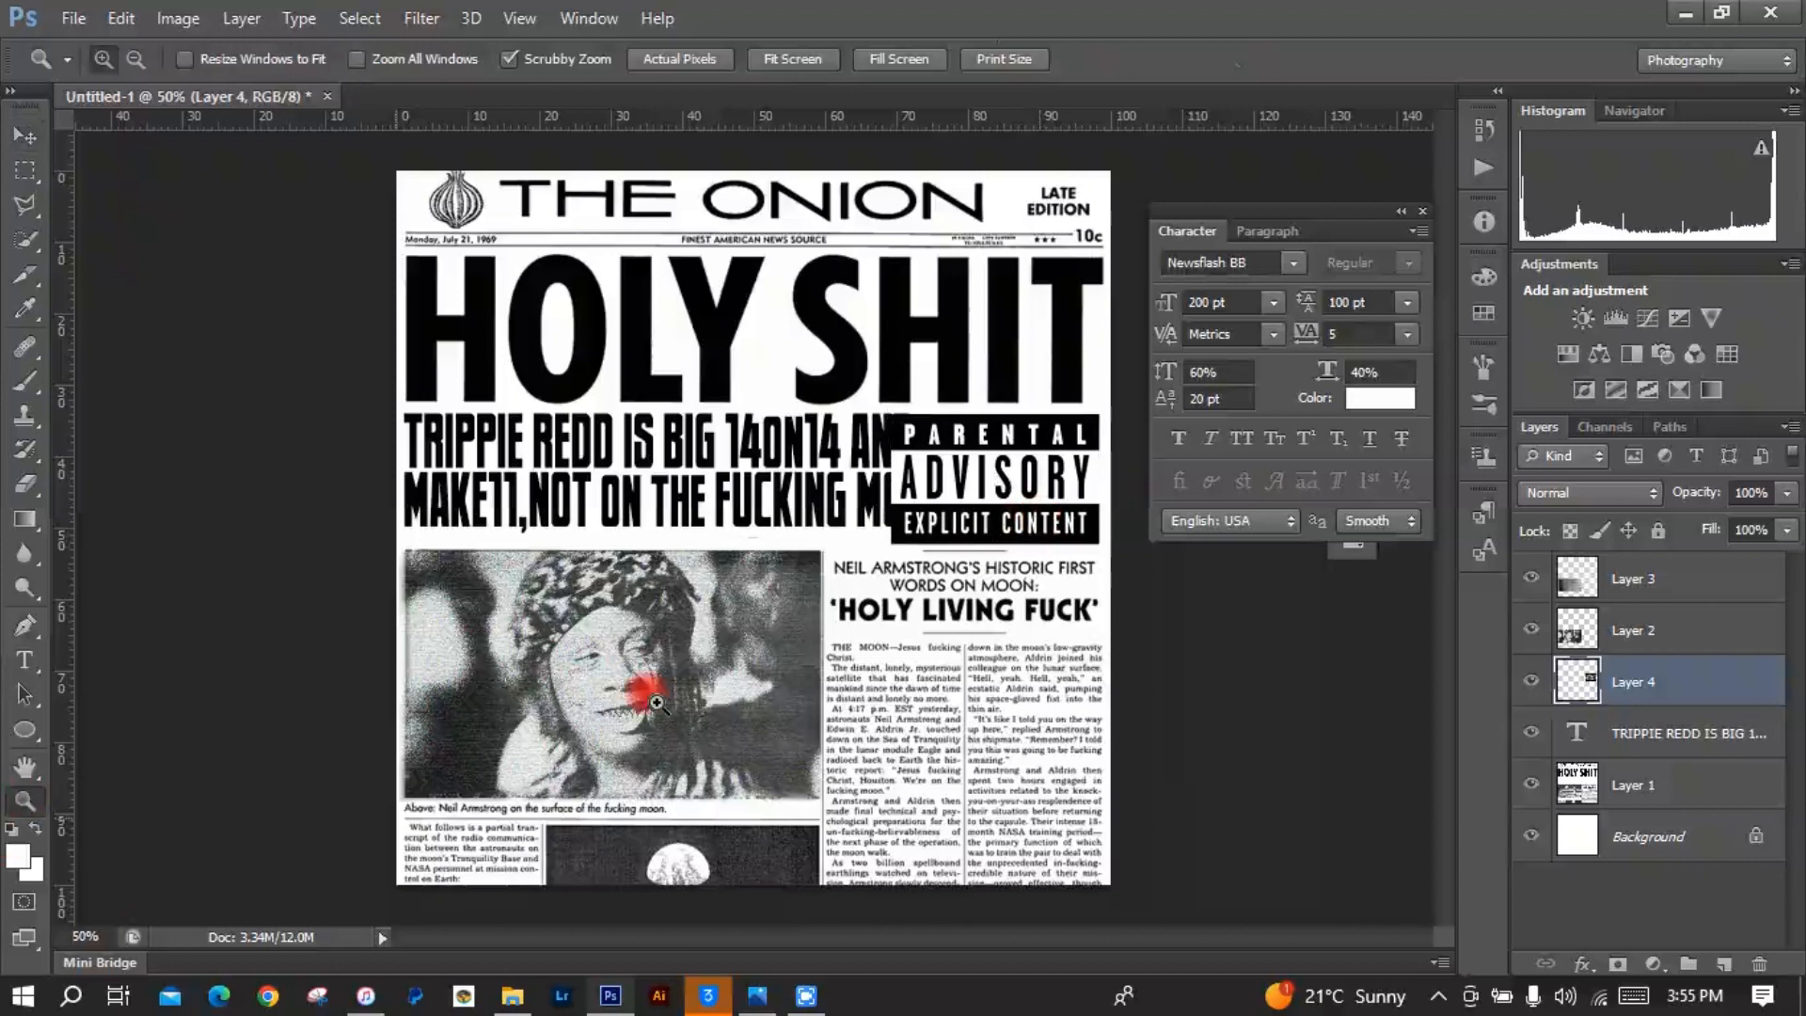
click(657, 703)
click(1015, 473)
drag(1338, 227, 647, 341)
click(23, 136)
drag(1132, 433, 1143, 433)
drag(613, 344, 684, 651)
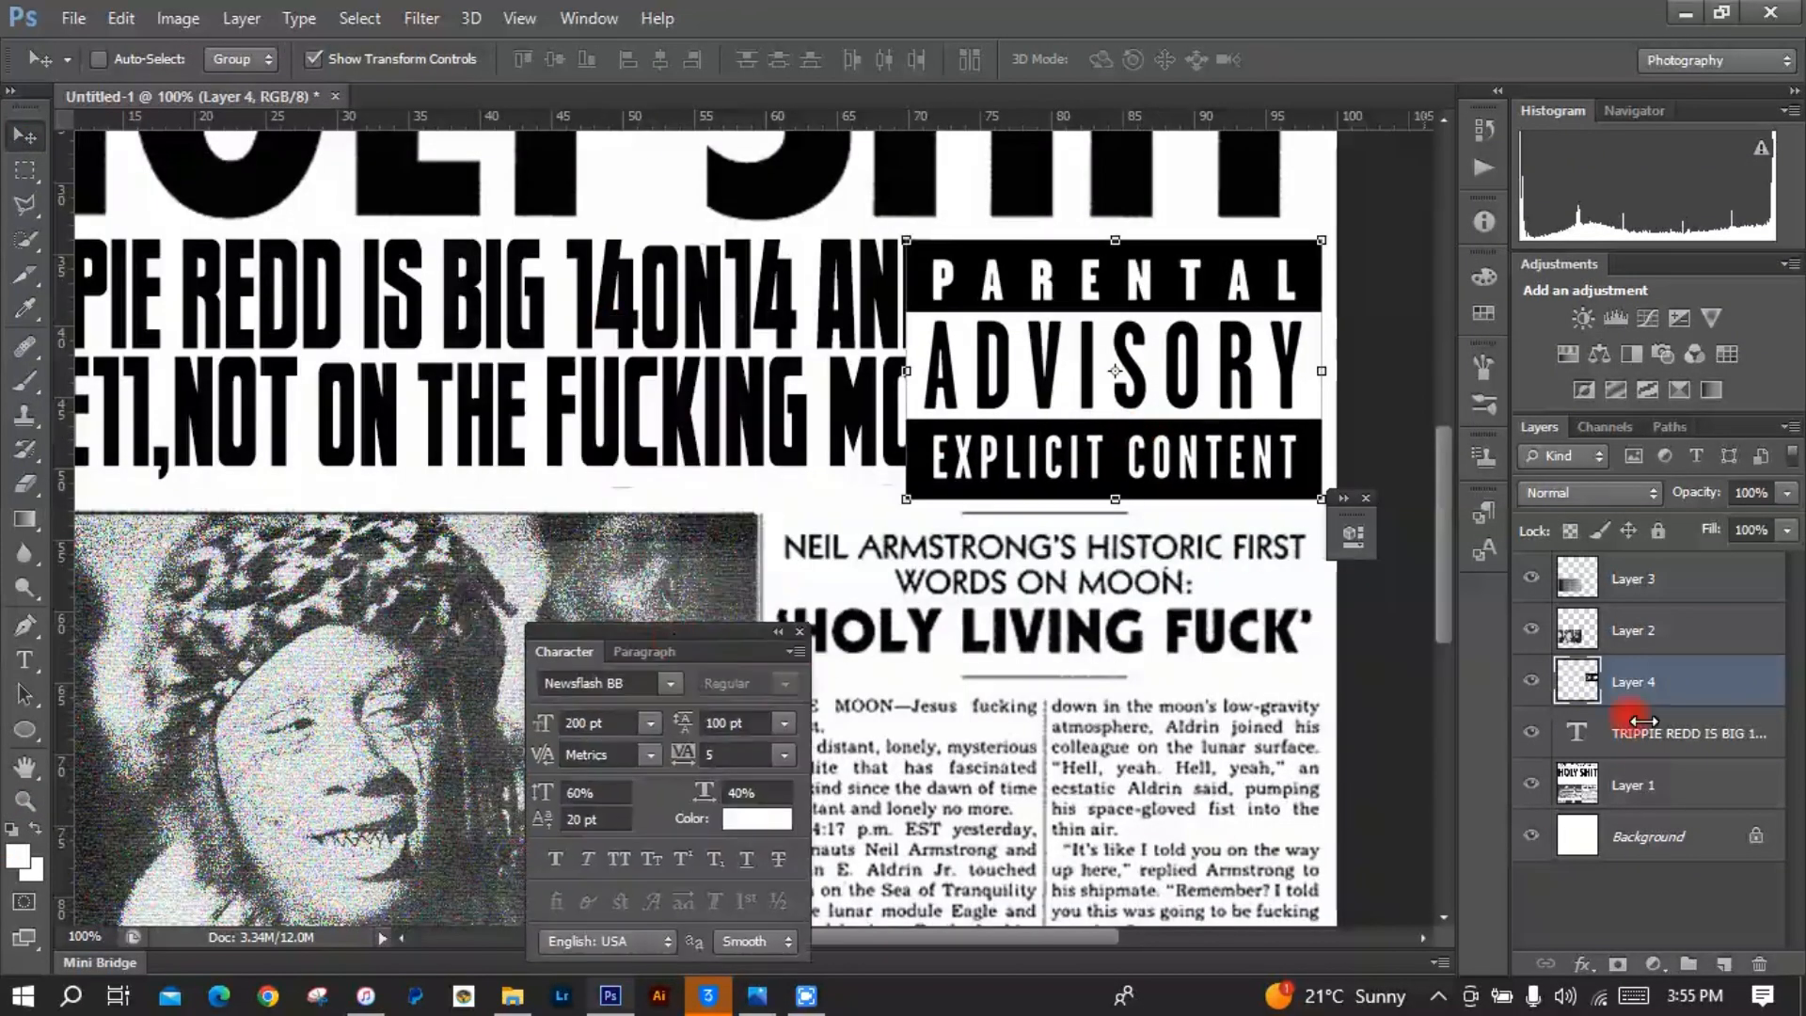
Step: Replace the subheadline's existing text with a first line reading "TRIPPIE REDD IS BIG14ON14"
right_click(277, 651)
click(185, 728)
click(26, 801)
right_click(293, 694)
click(362, 845)
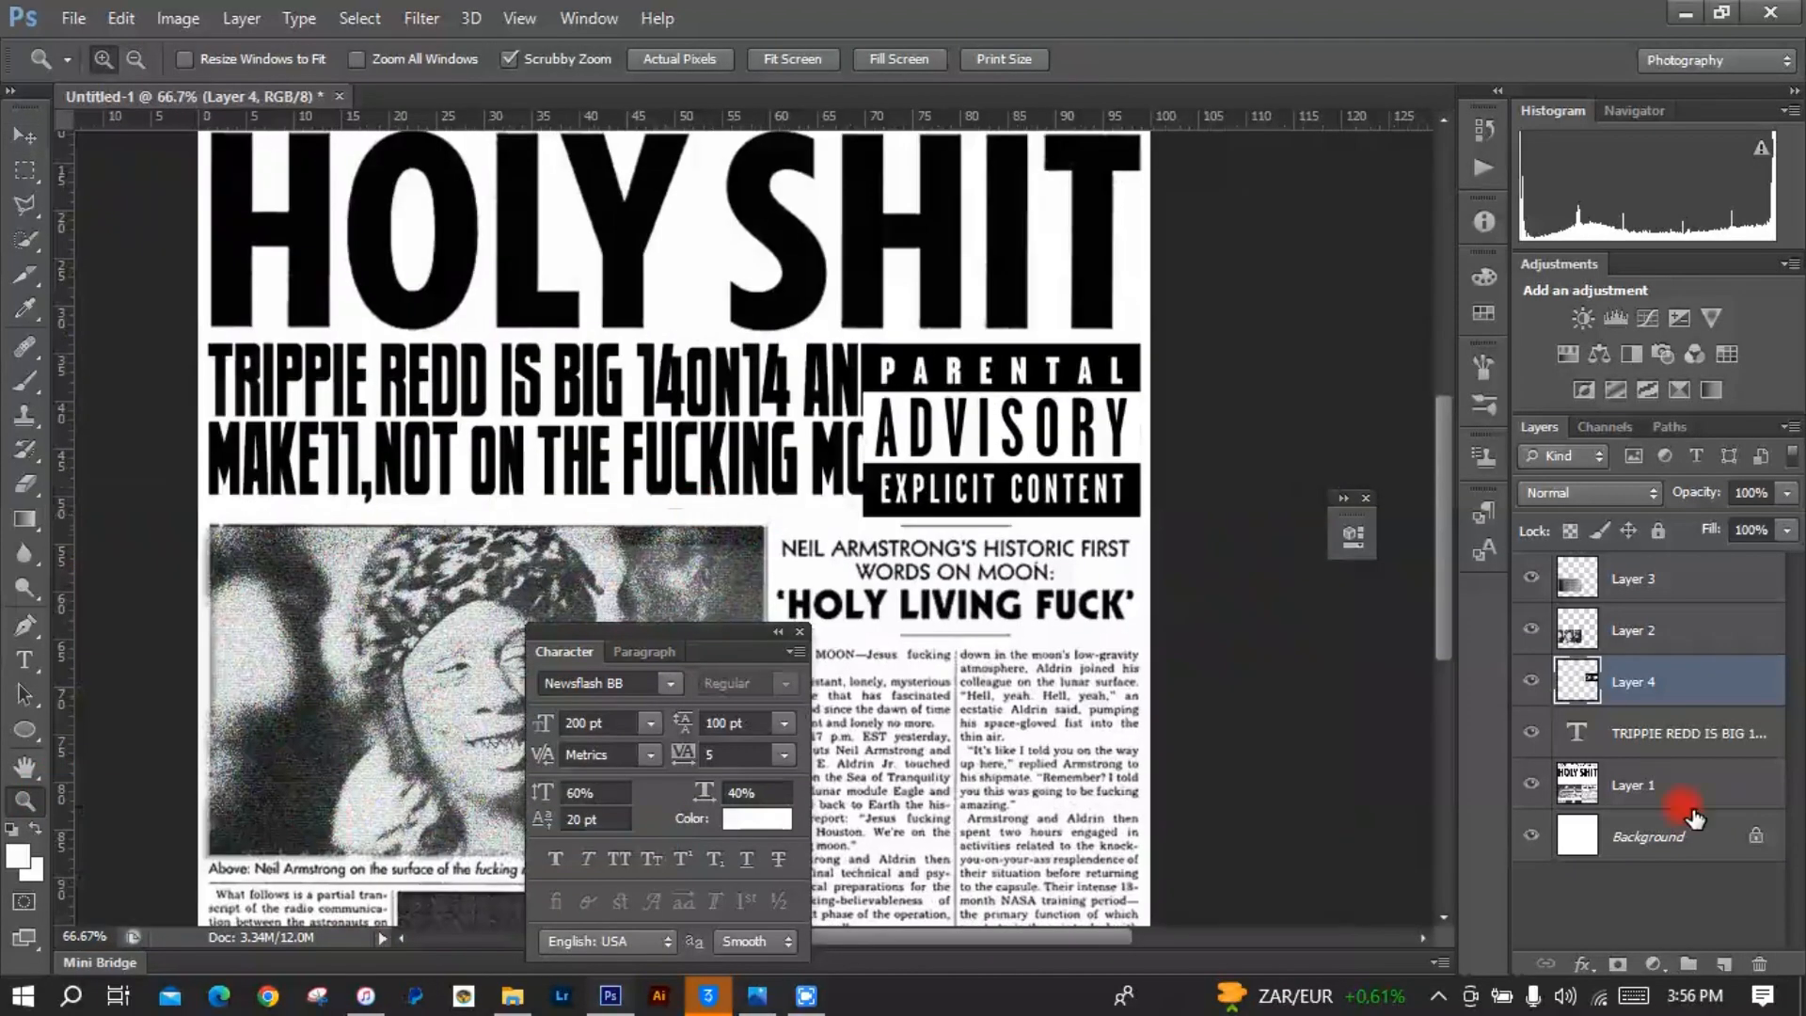
click(1660, 736)
key(t)
click(762, 455)
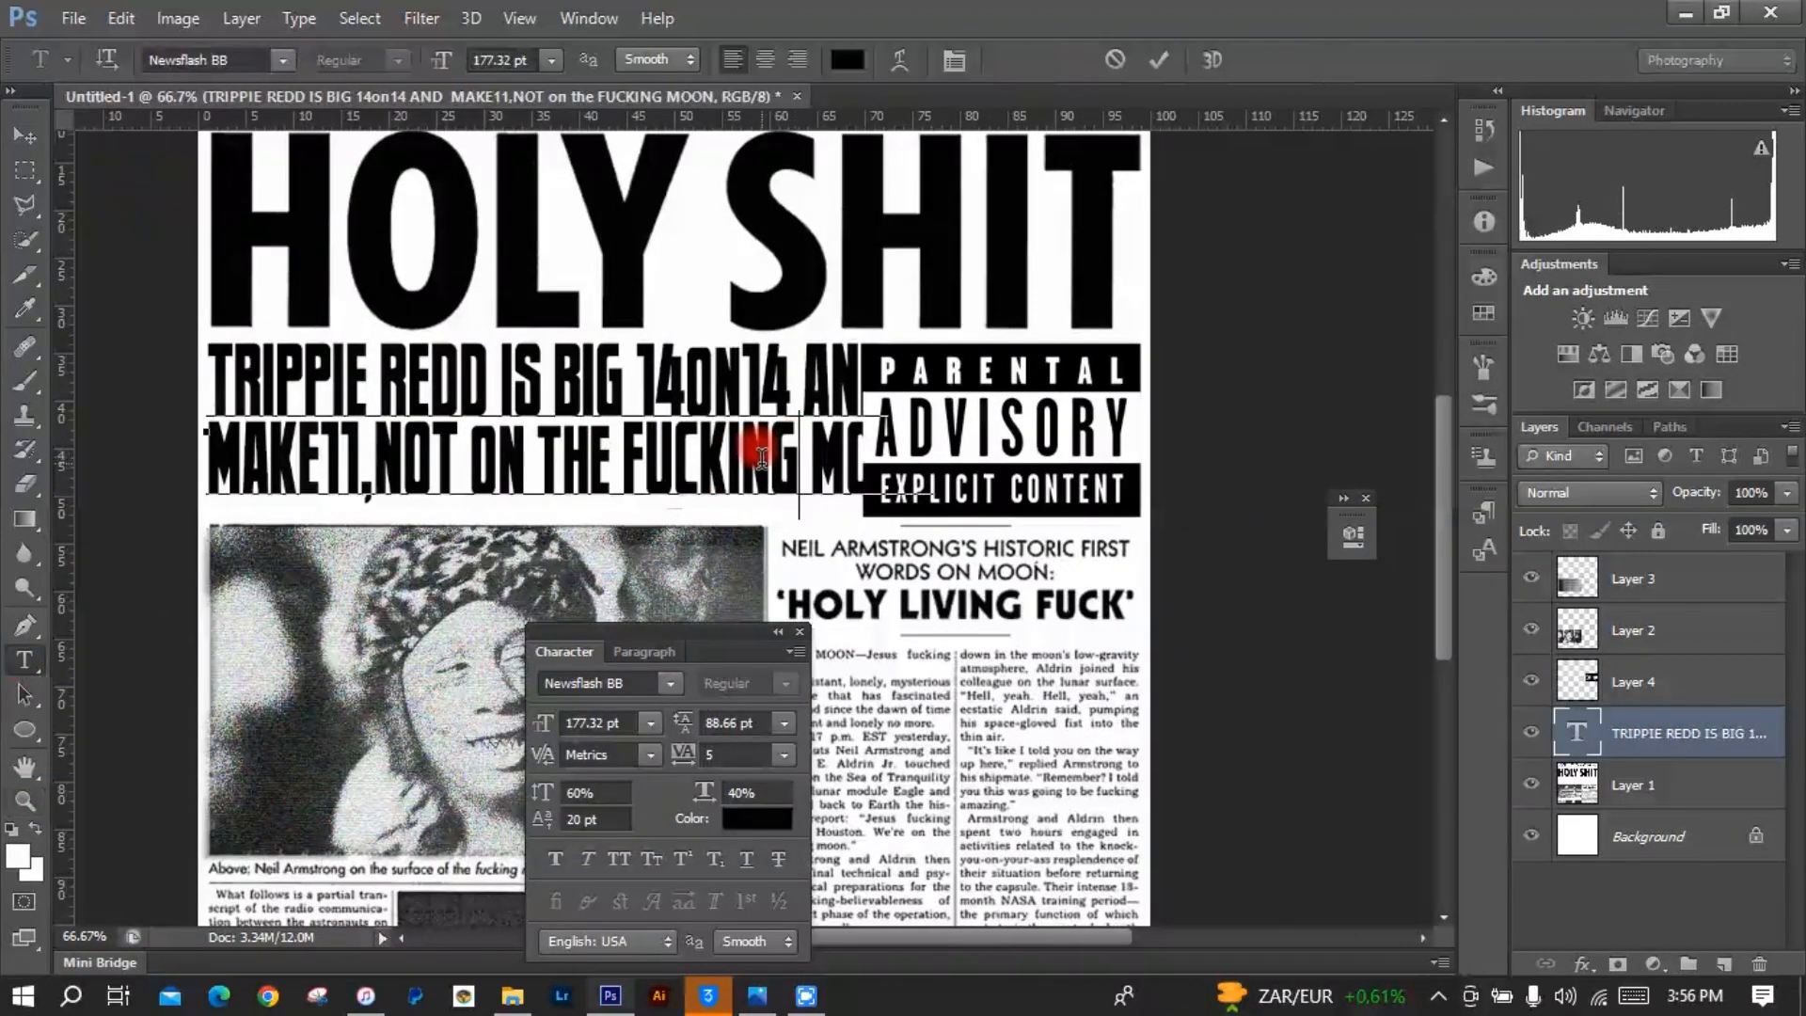
key(ctrl+a)
text(TRIPPIE RED)
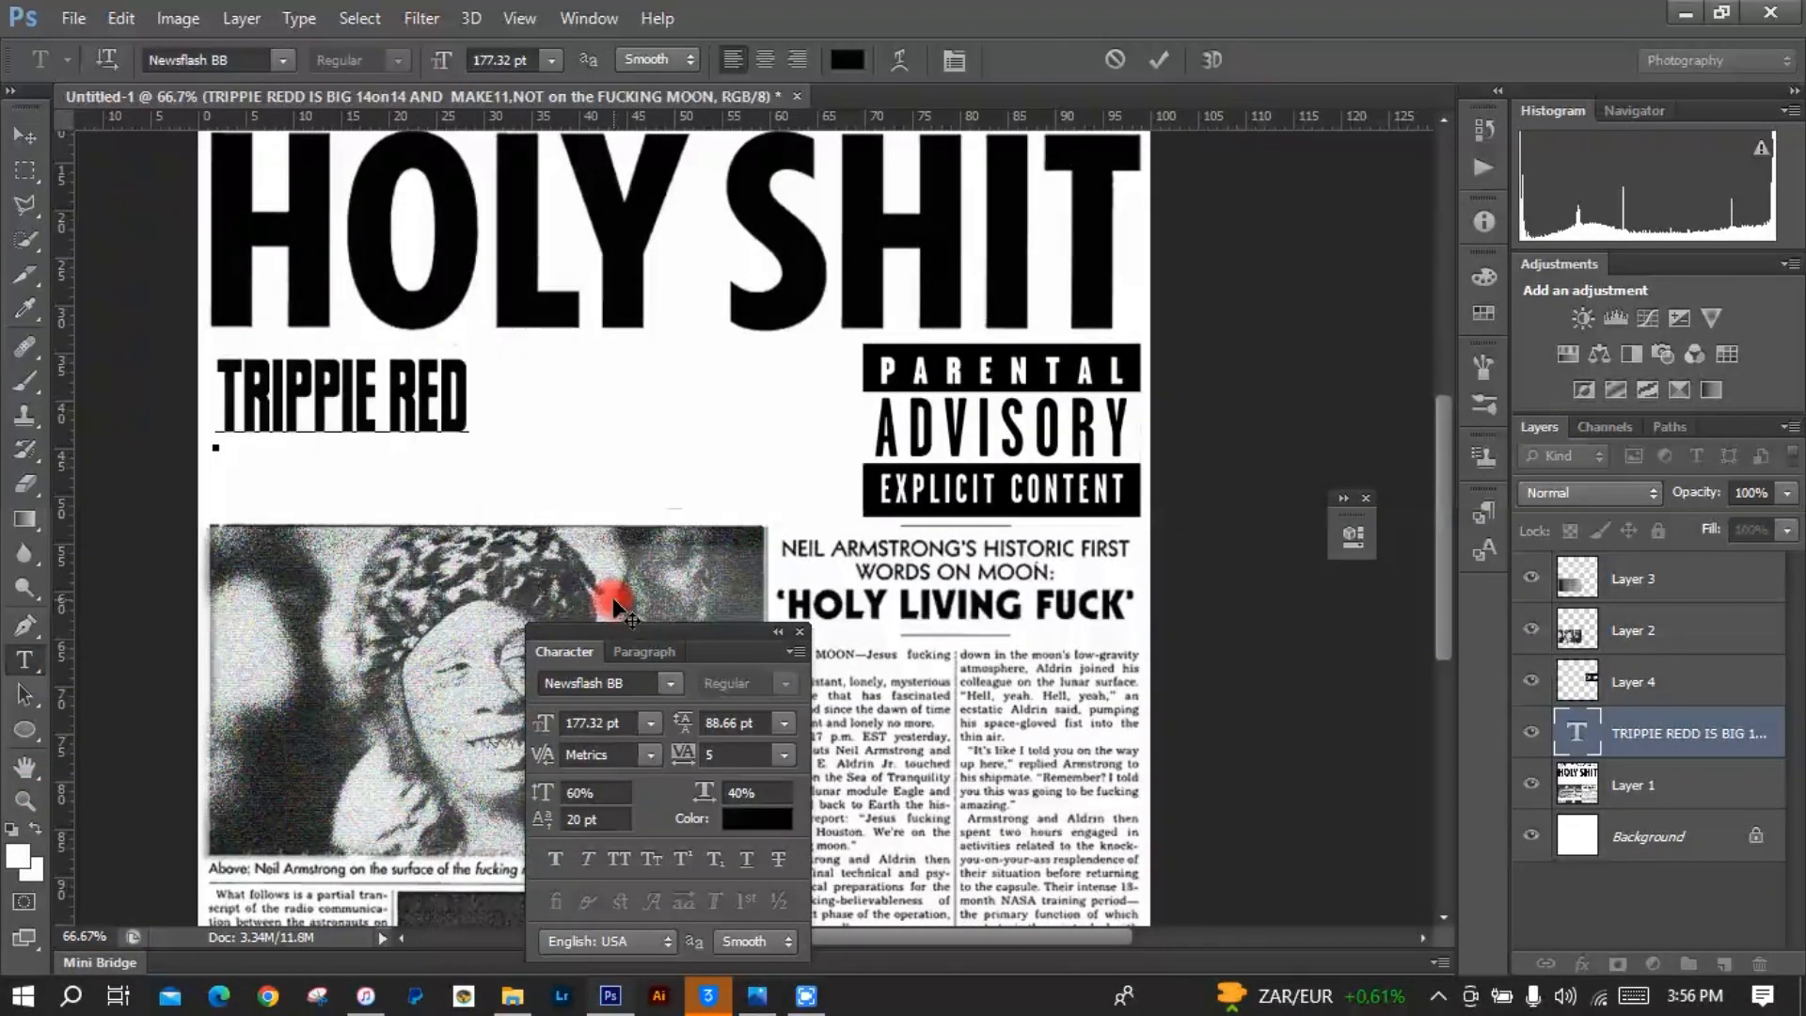
text(D)
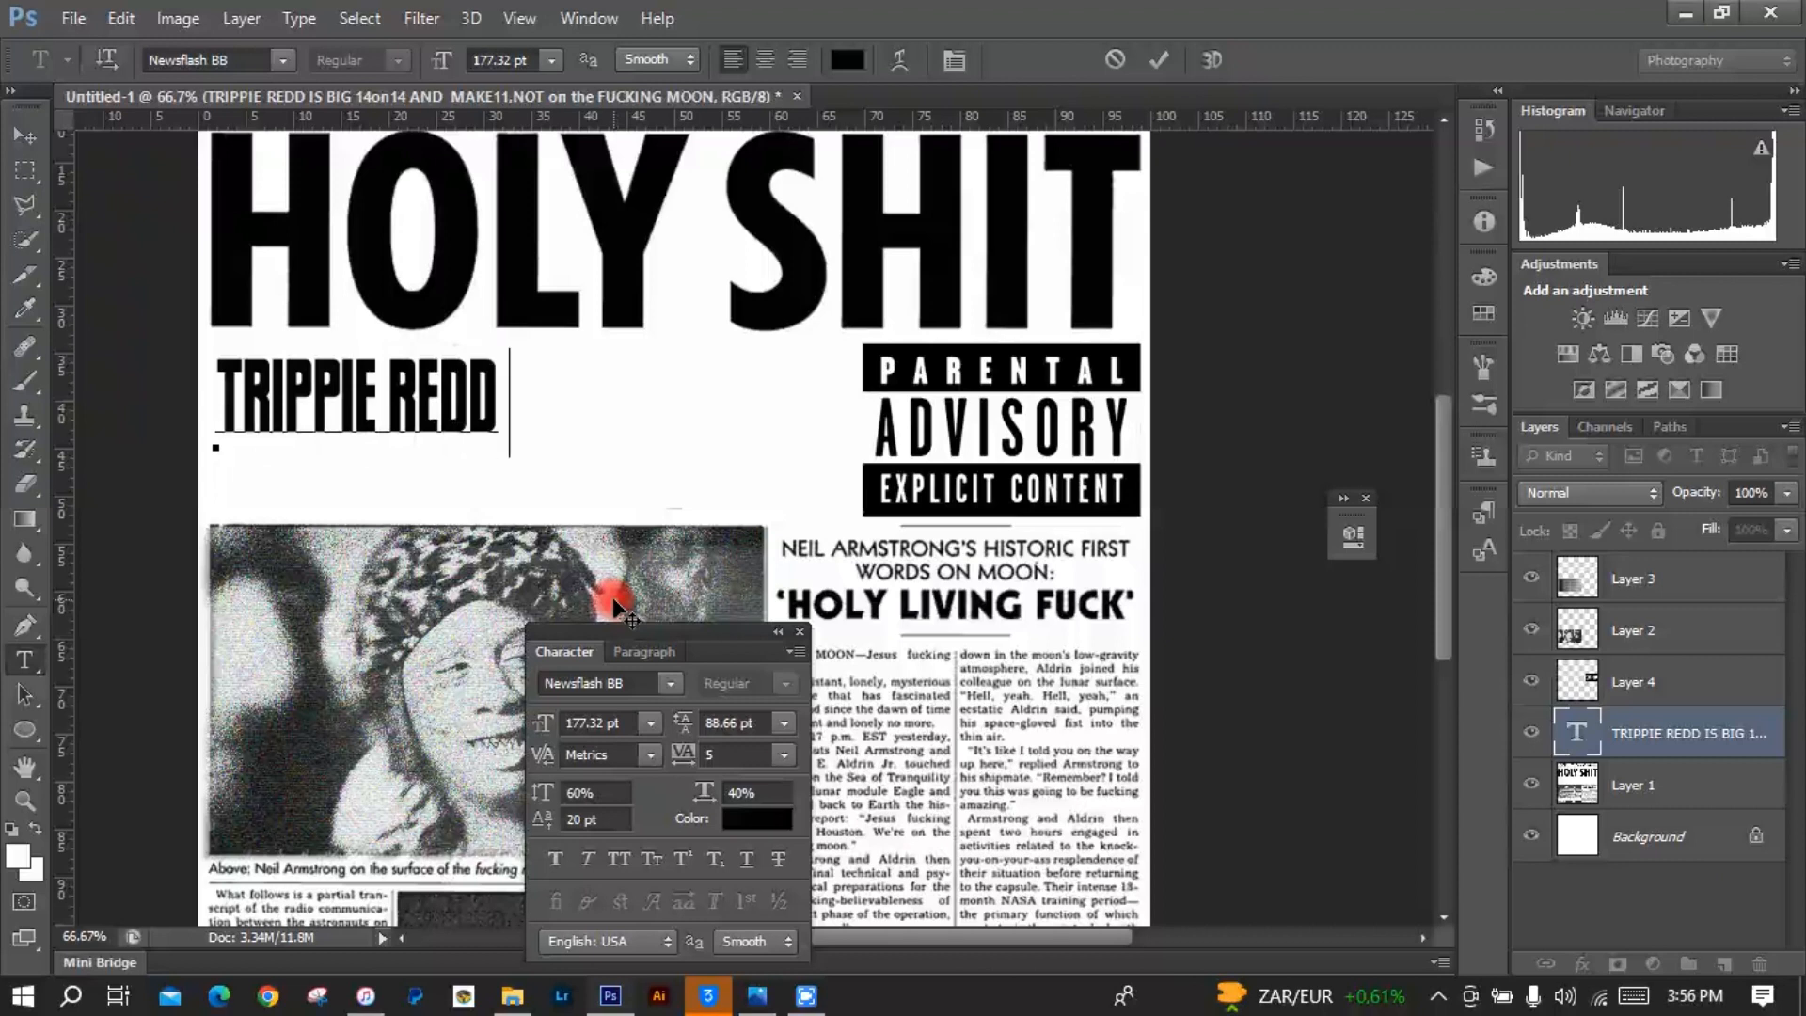
text( IS BIG14)
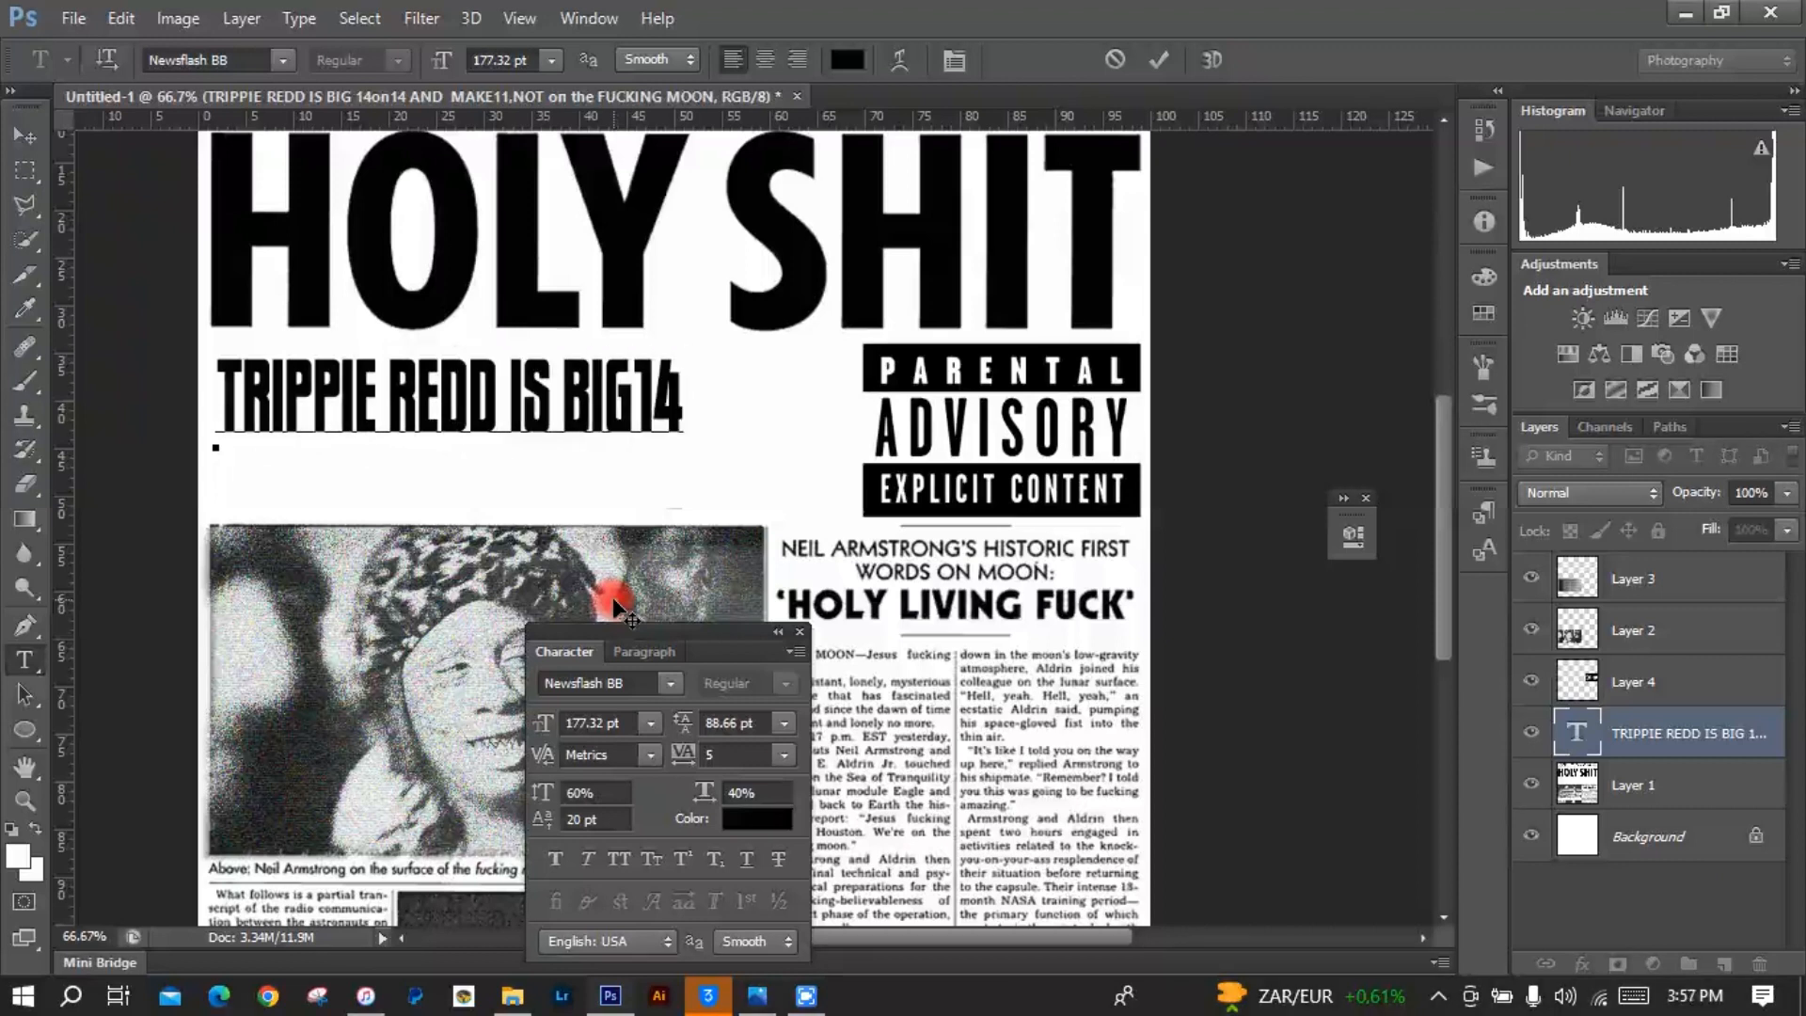
text(on14)
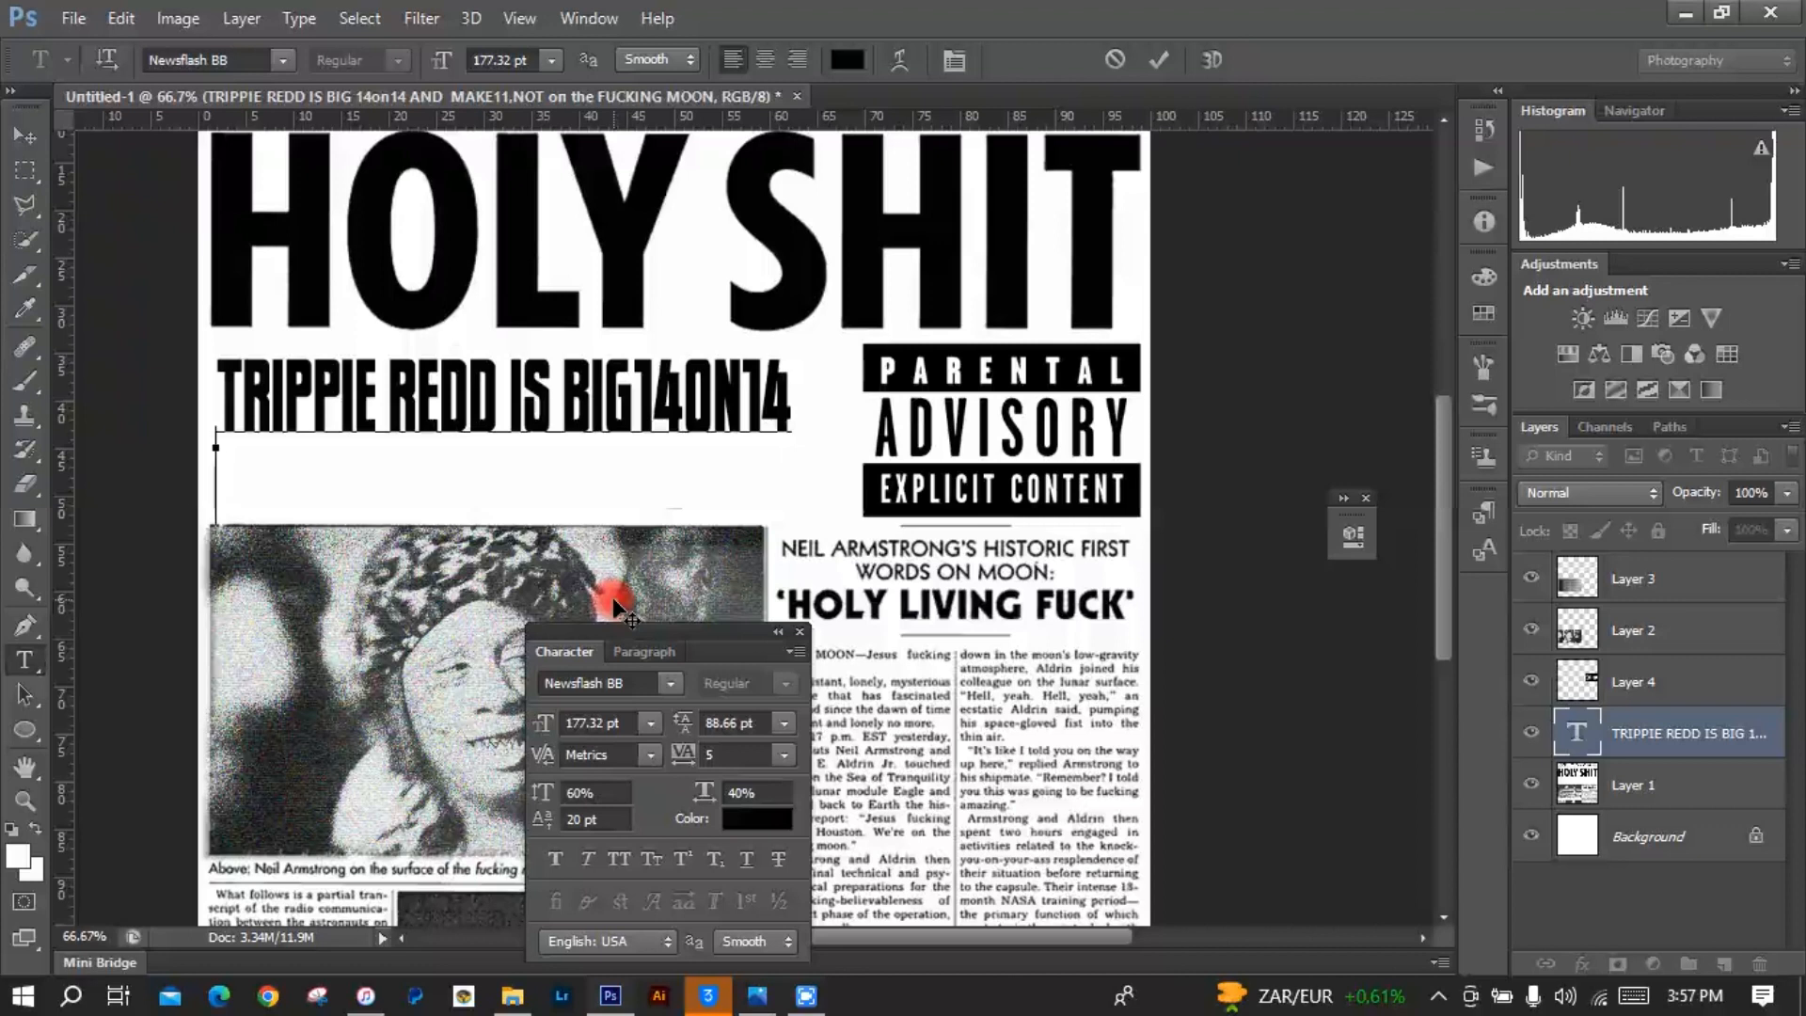
Step: Add a second subheadline line reading "NOT DEAD MAN WALKING"
text(NOT)
key(BackSpace)
text(T)
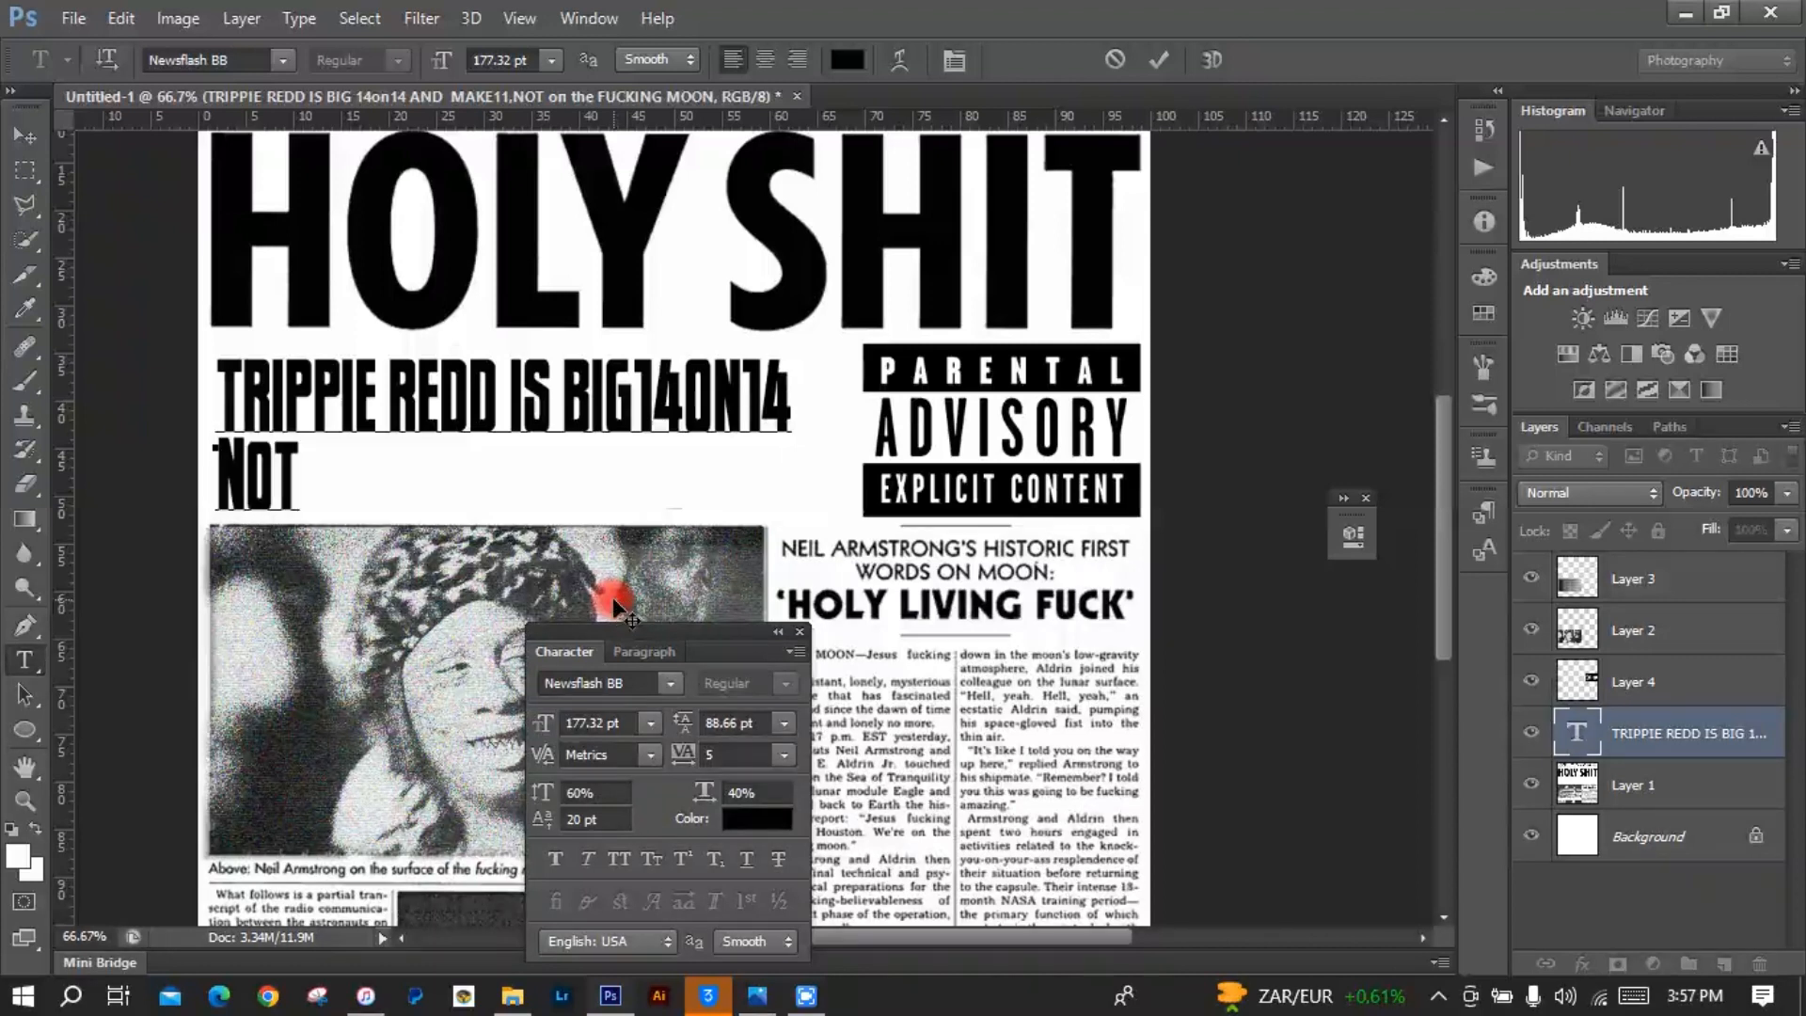
key(BackSpace)
key(BackSpace)
text(OT DE)
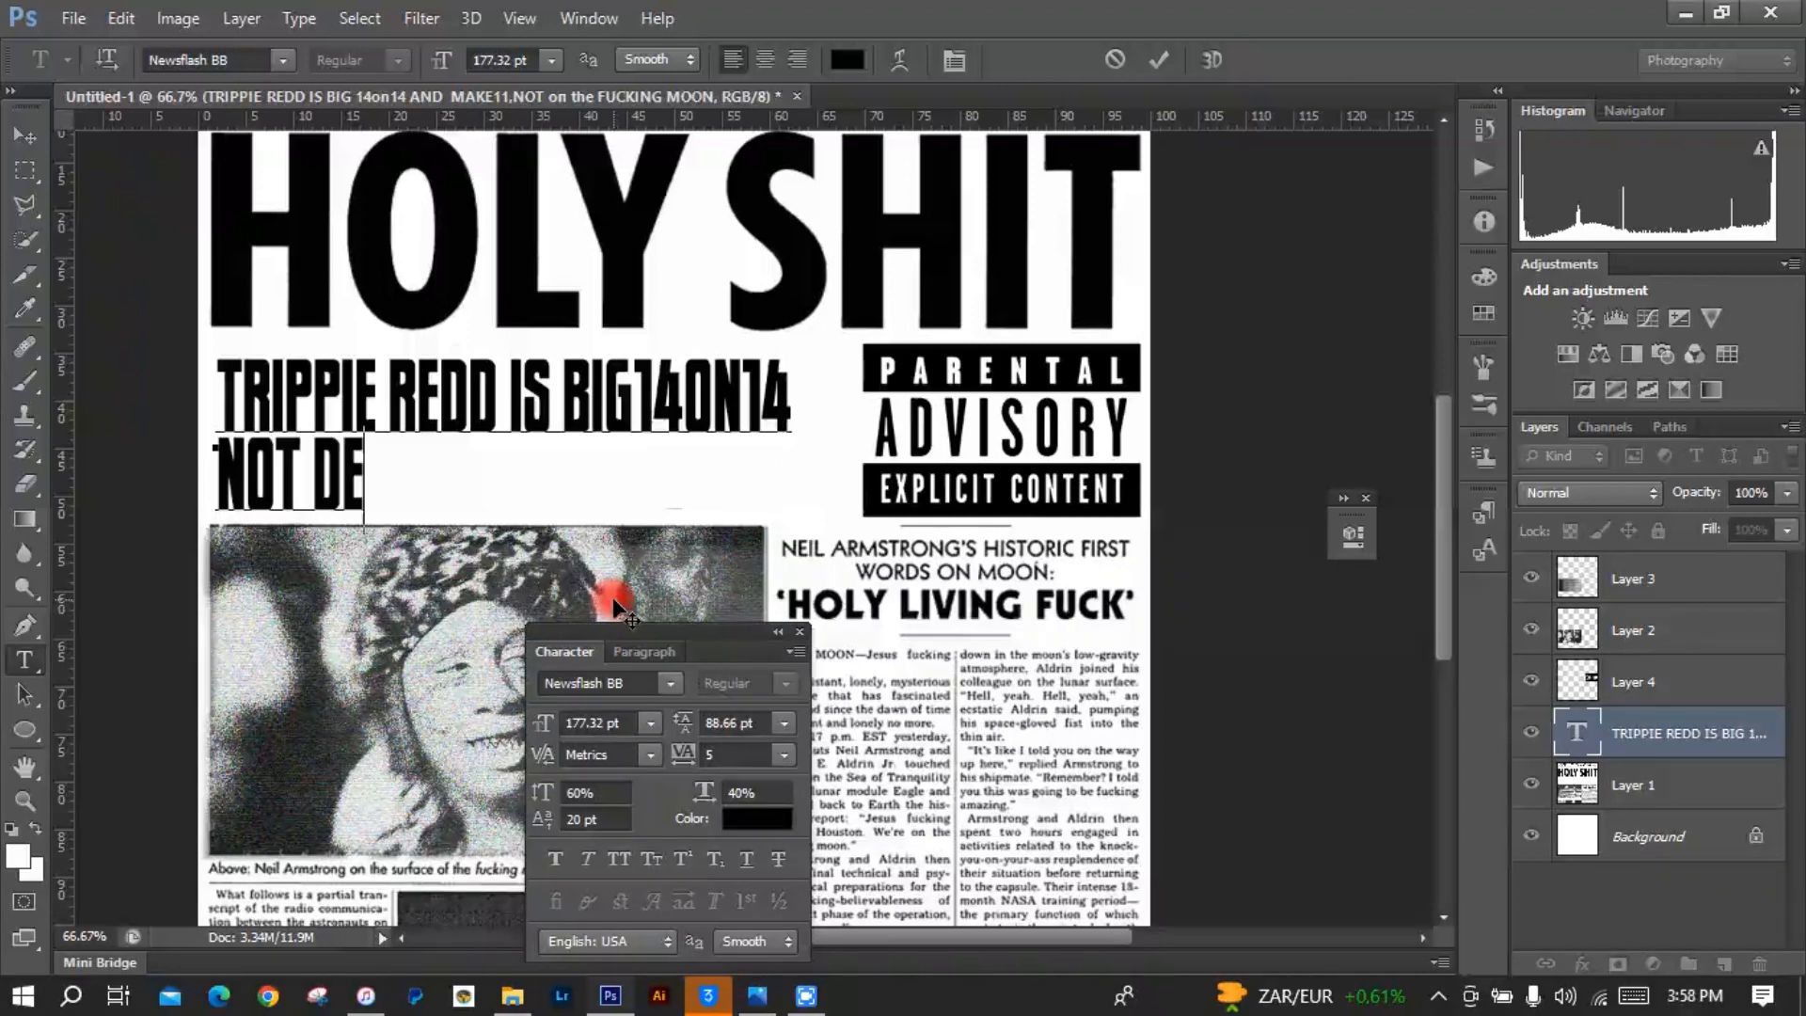
text(AD MAN WAL)
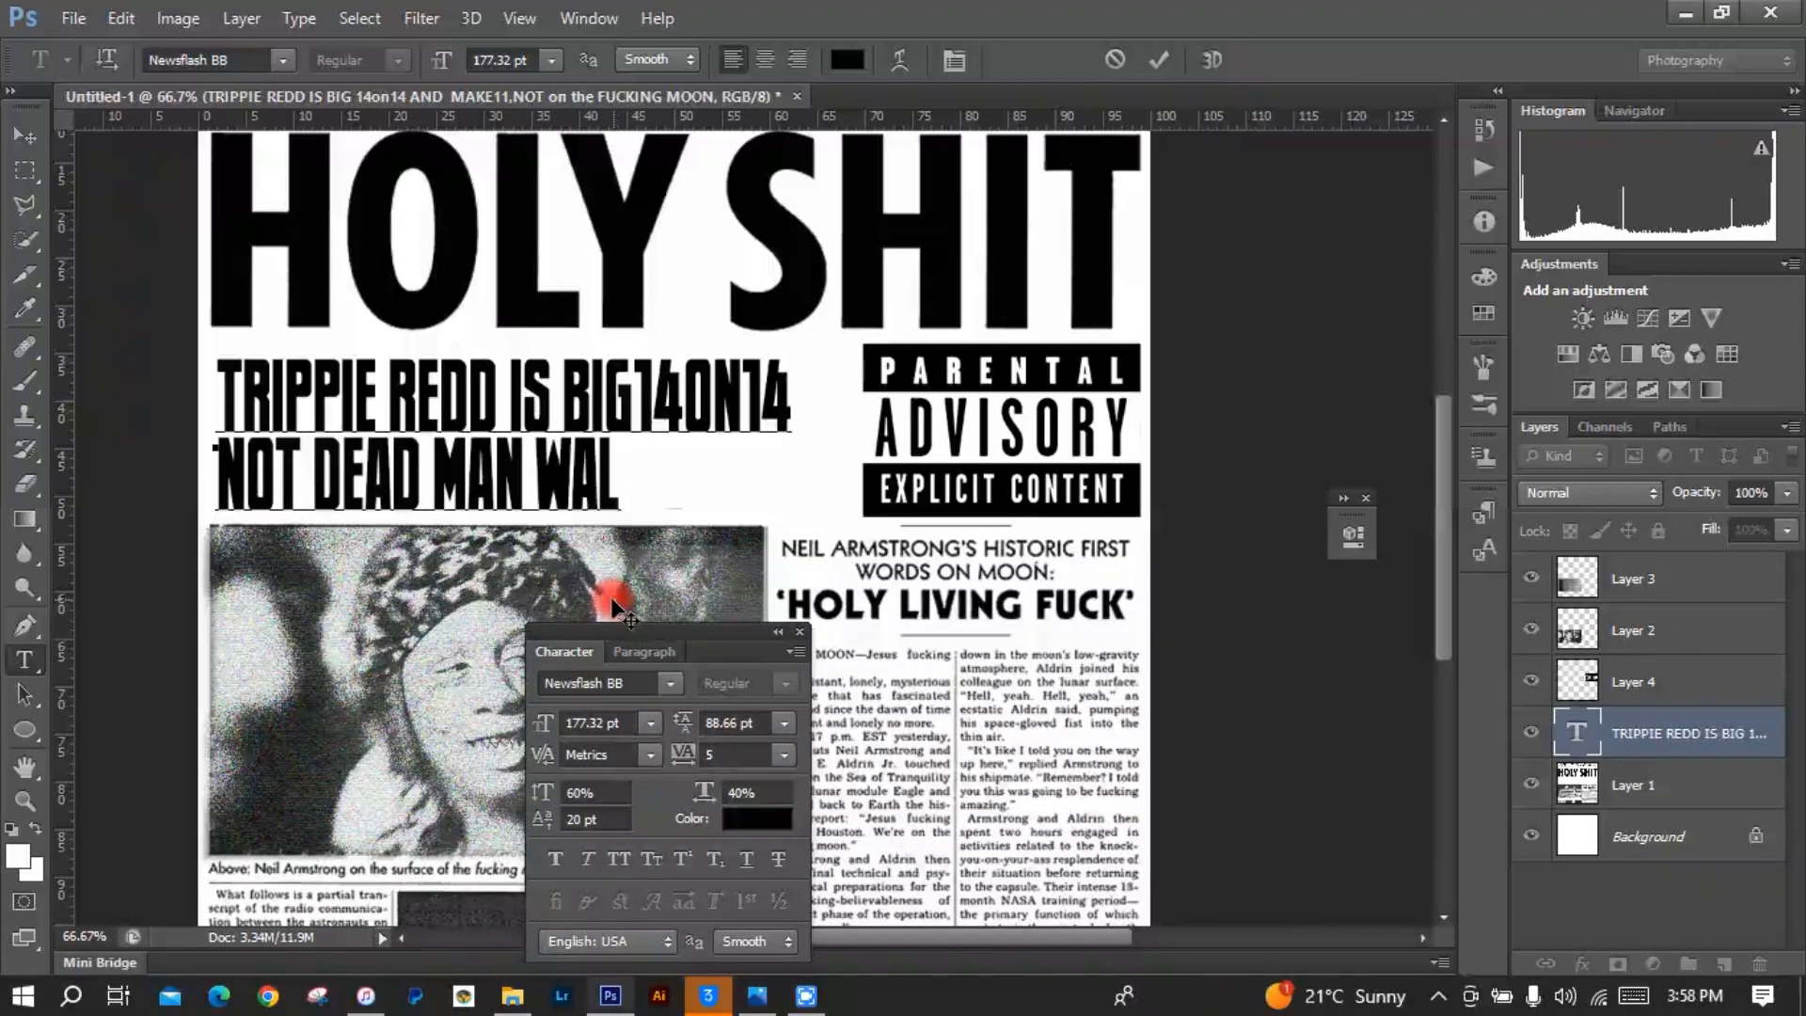
click(311, 475)
key(BackSpace)
key(BackSpace)
text(T)
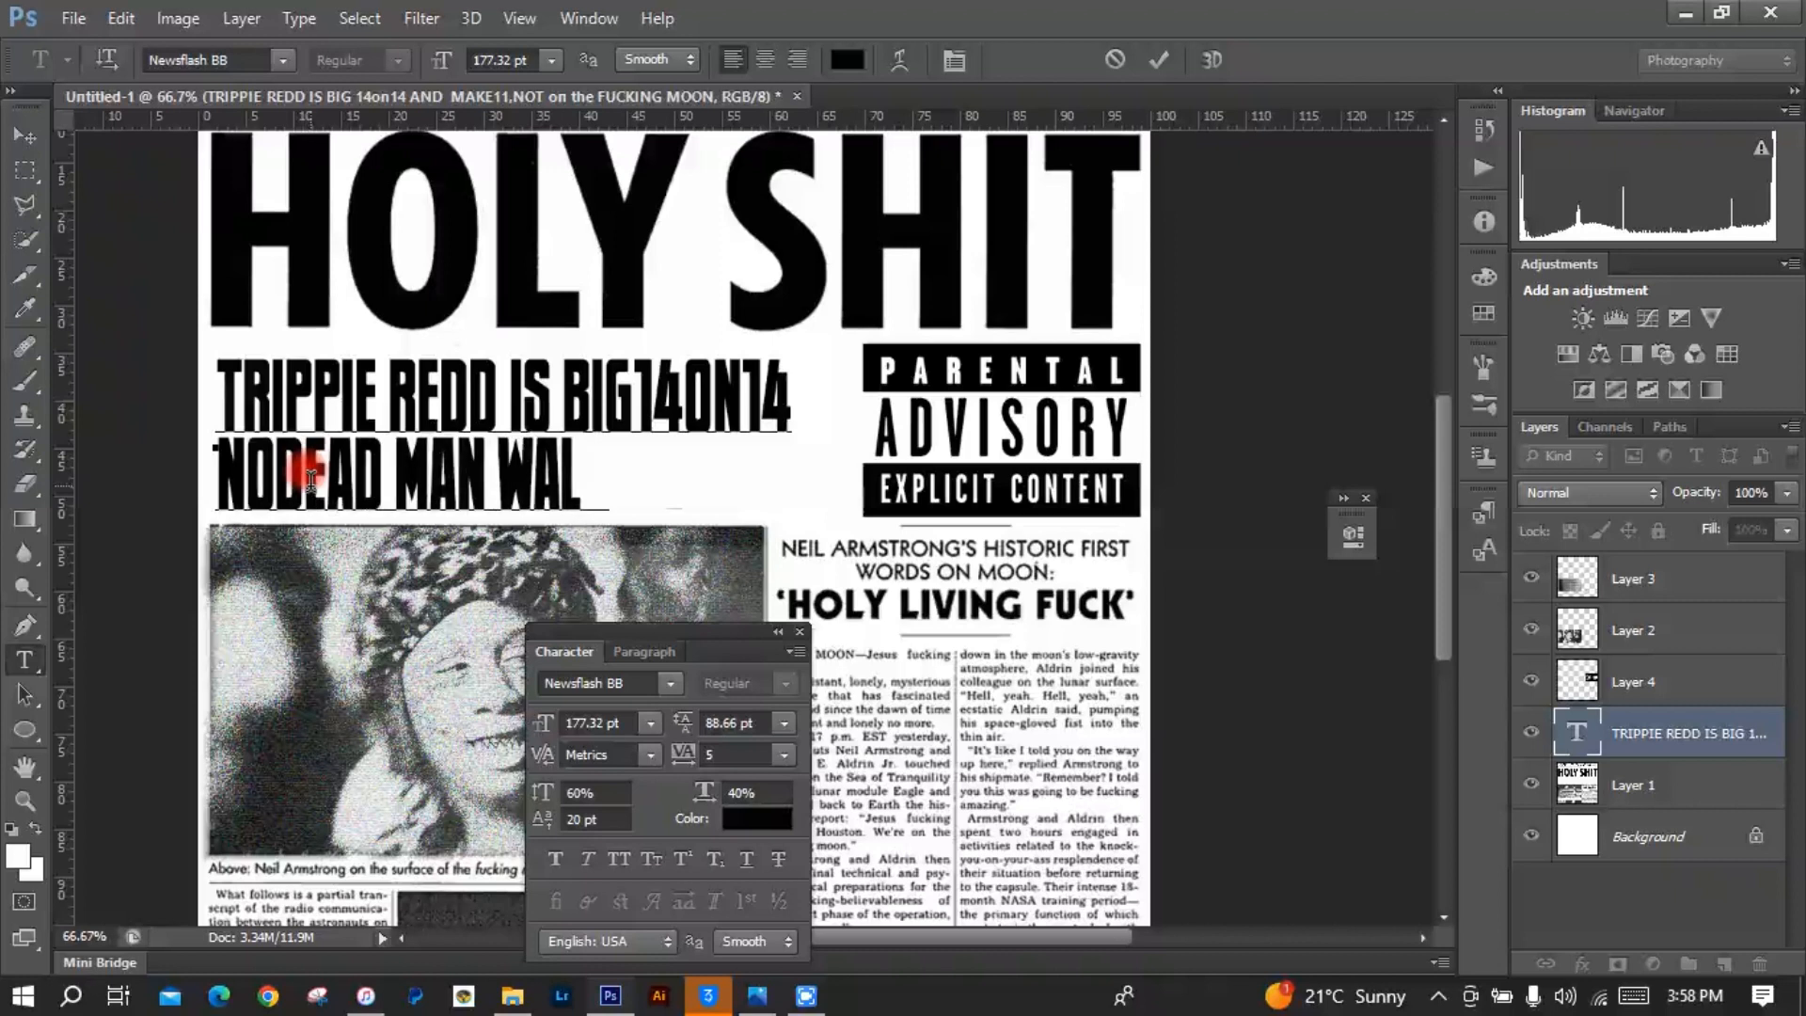
click(632, 480)
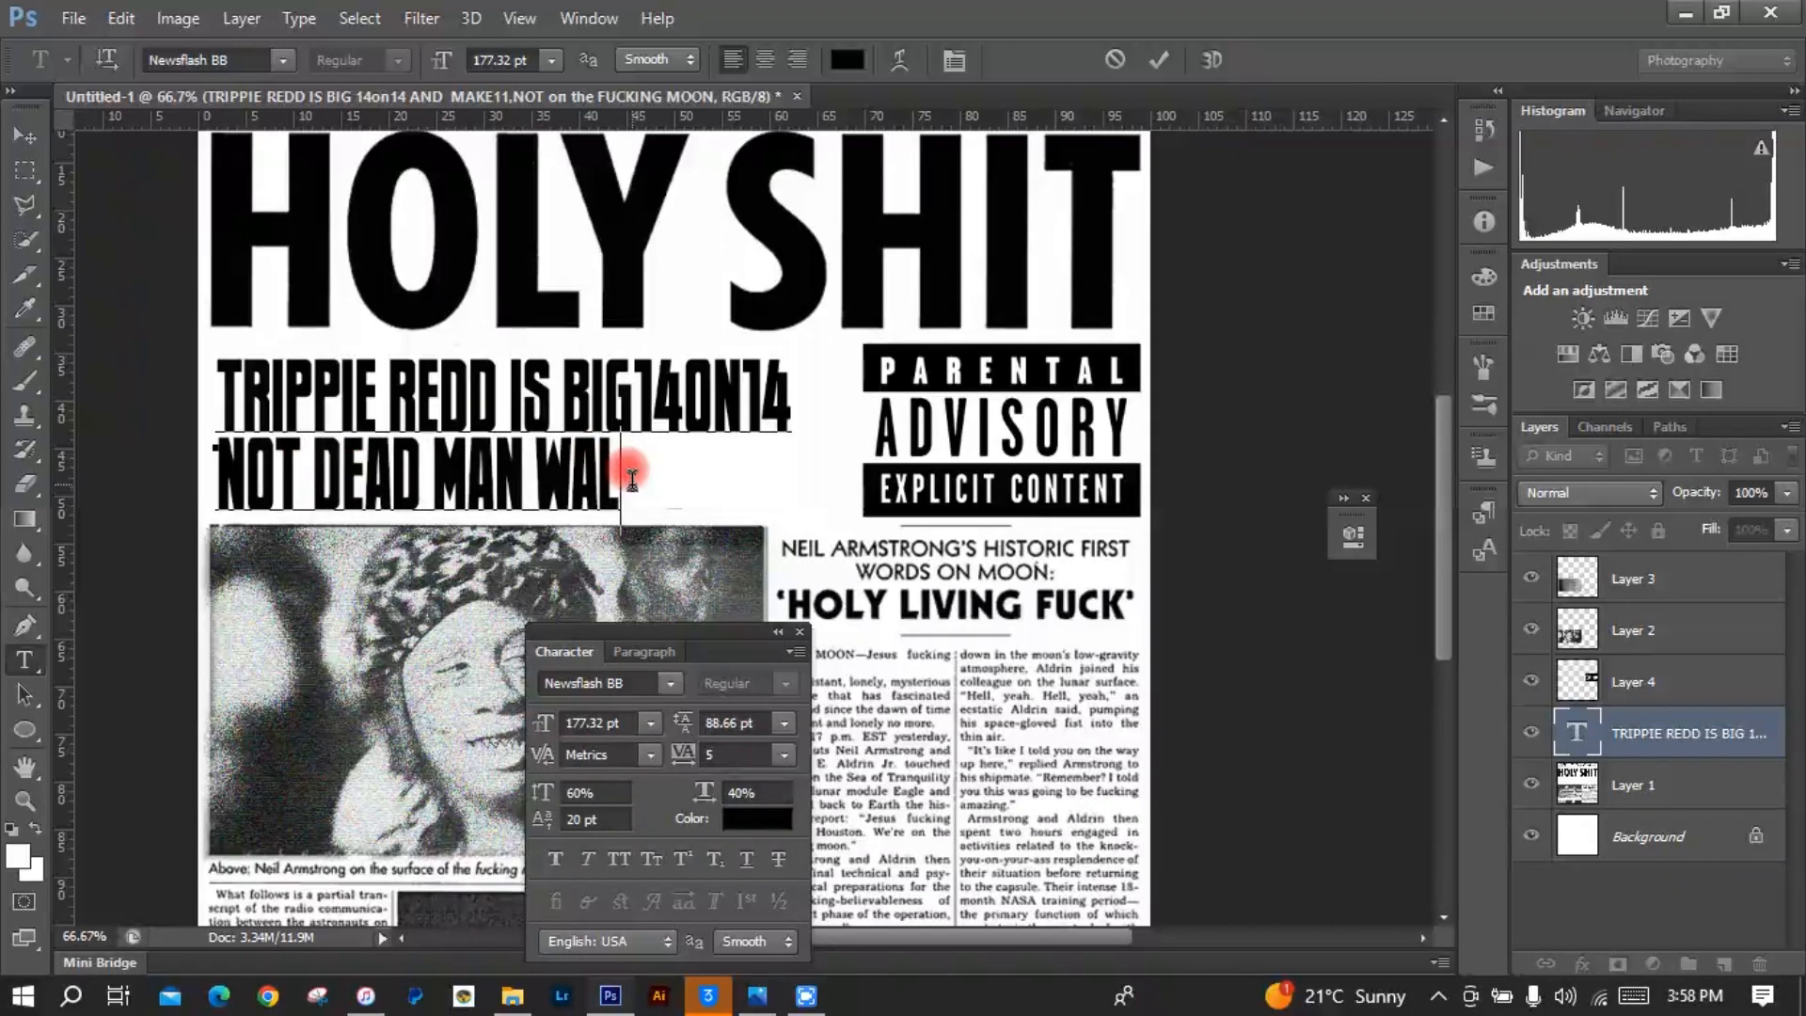
text(KING)
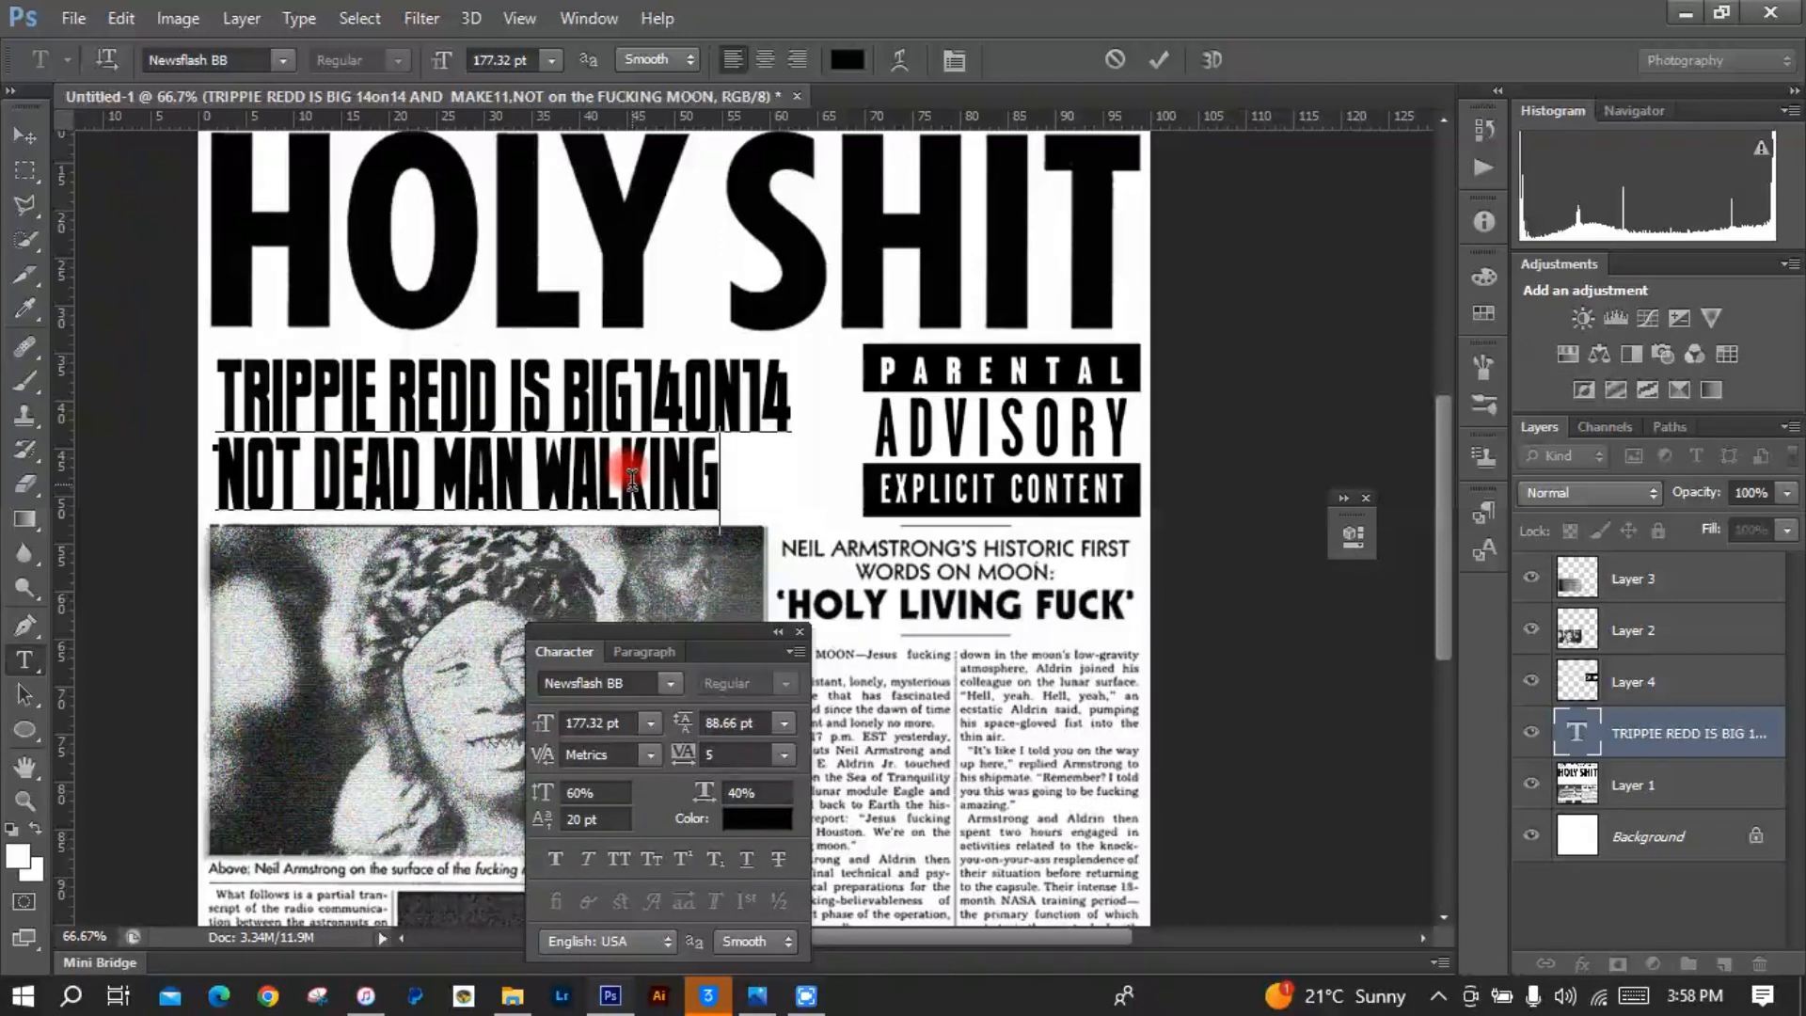
Step: Insert "BUT, " before "NOT" at the start of the subheadline's second line
click(226, 478)
text(BUT ,)
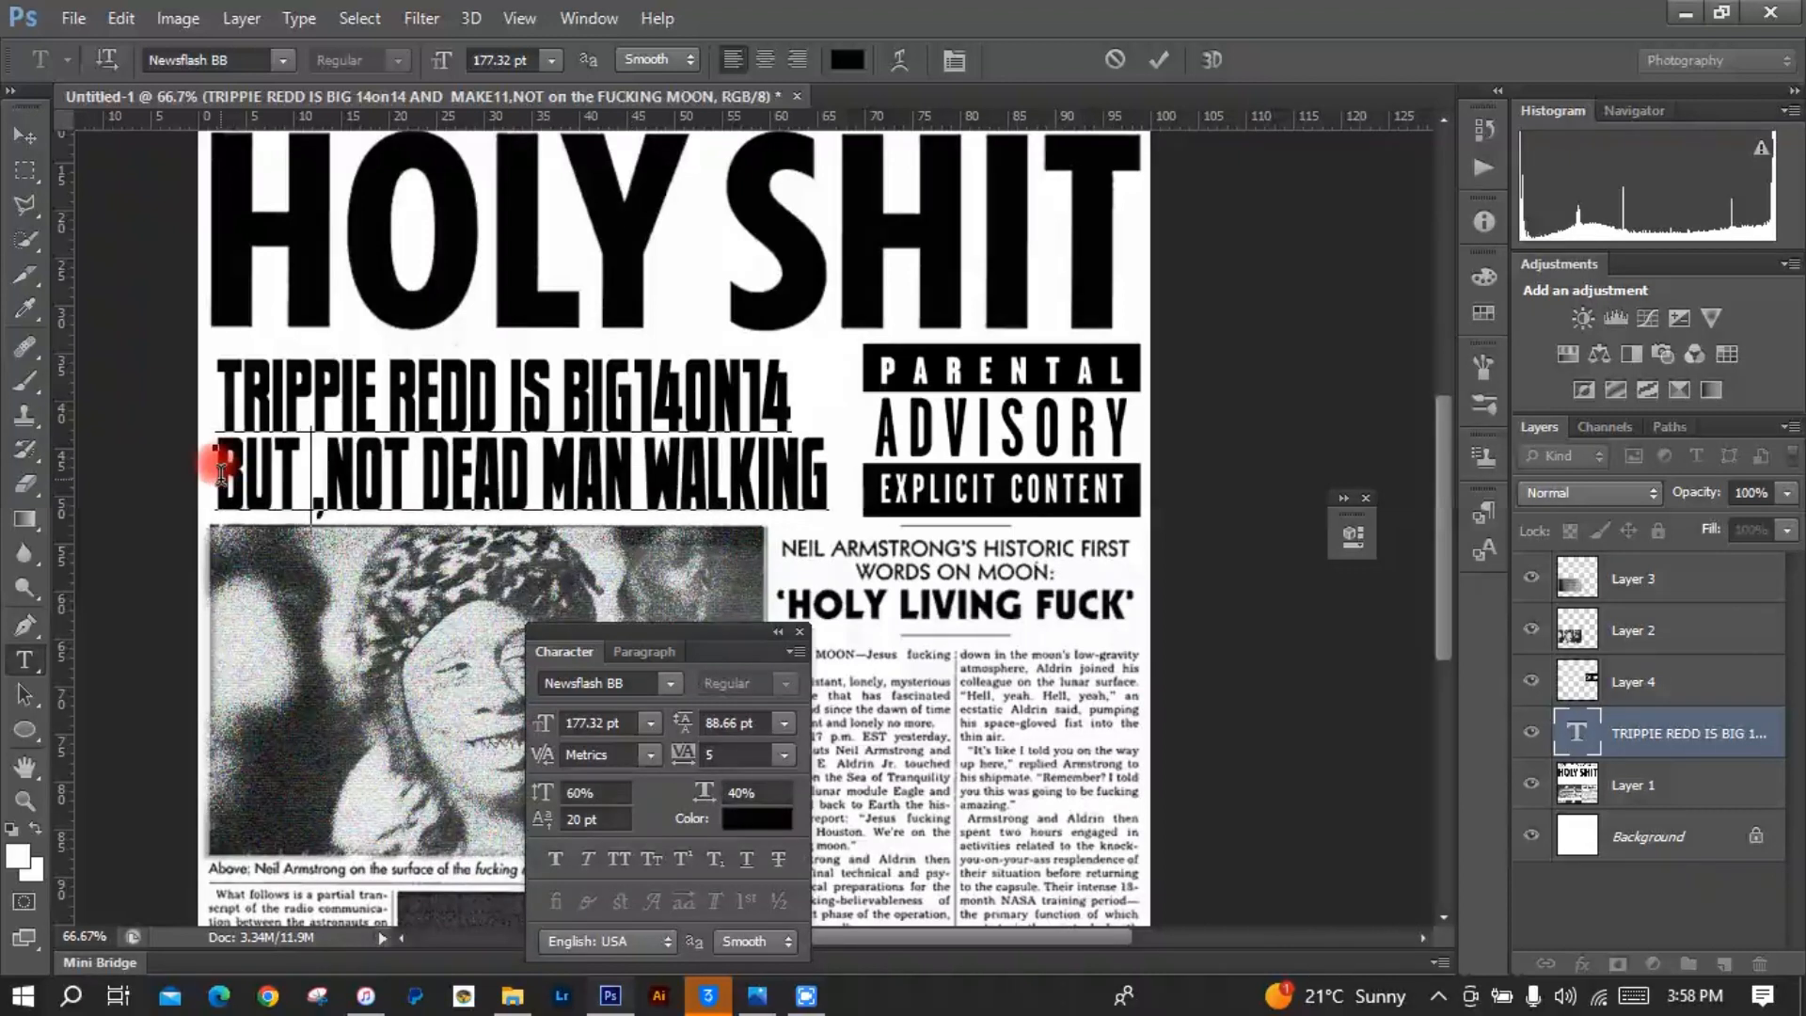
key(Left)
text(,)
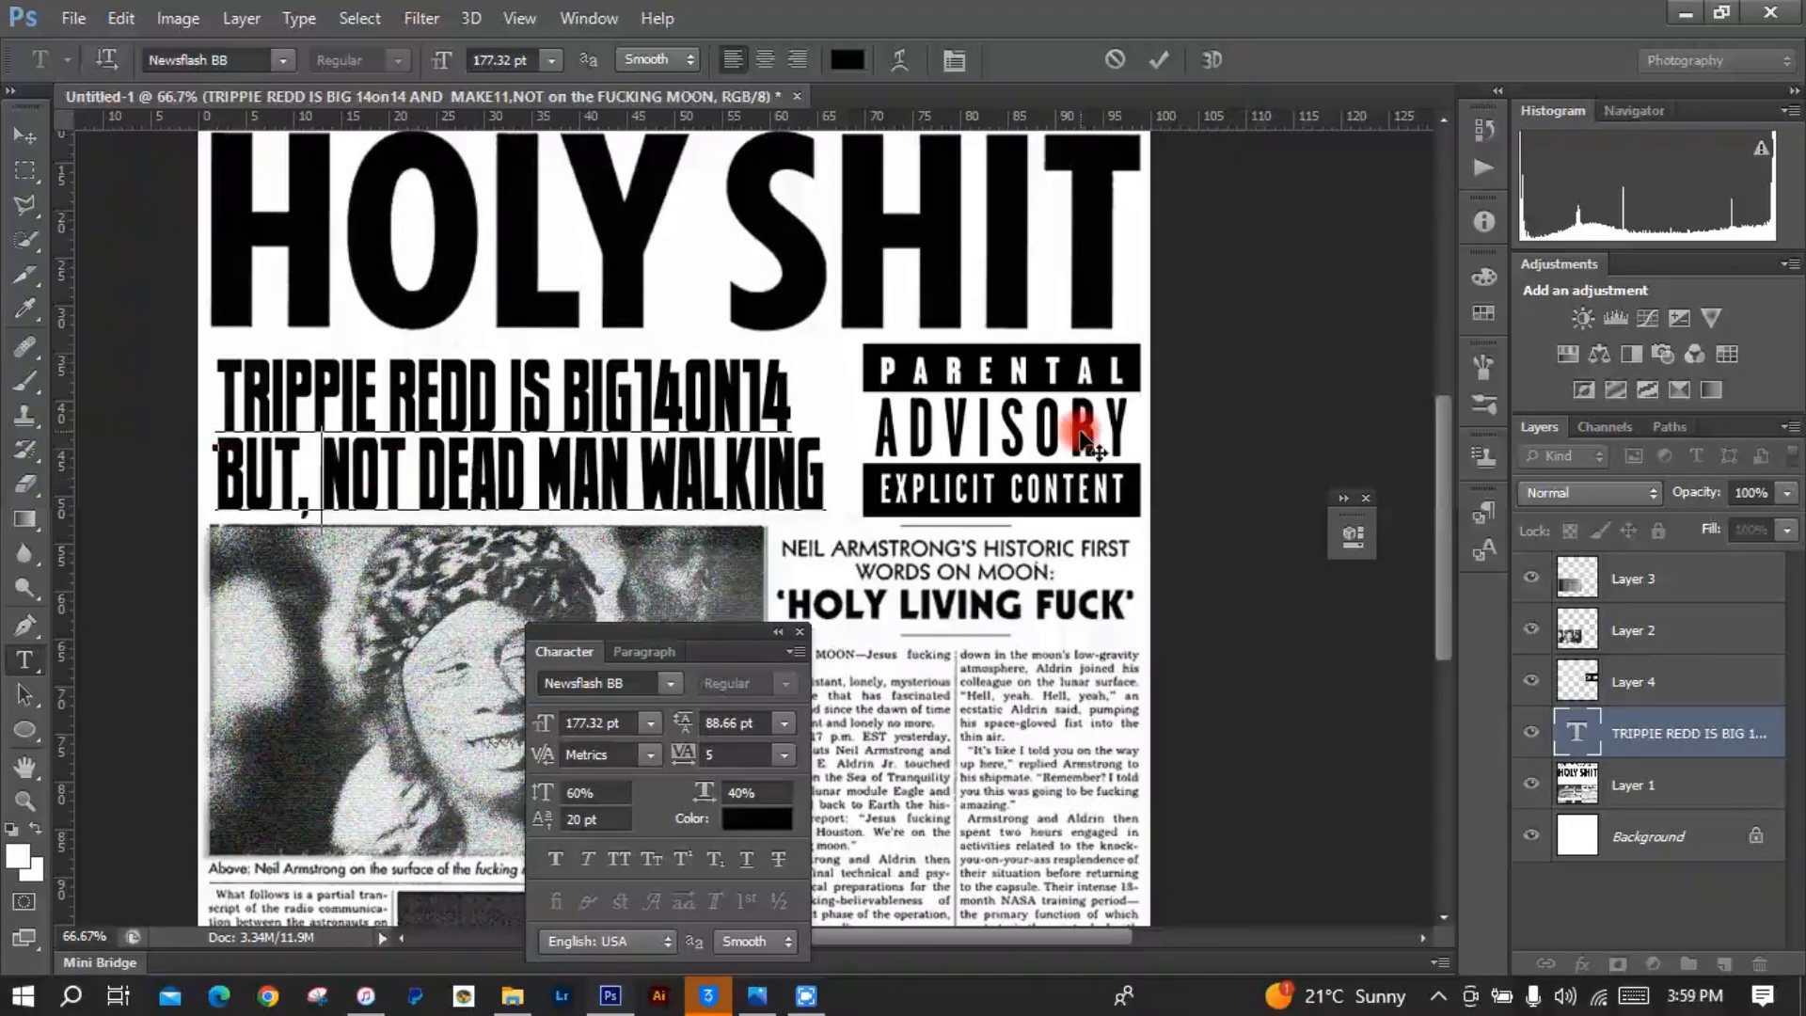
Step: Set the tracking of the whole subheadline text to 11
key(ctrl+a)
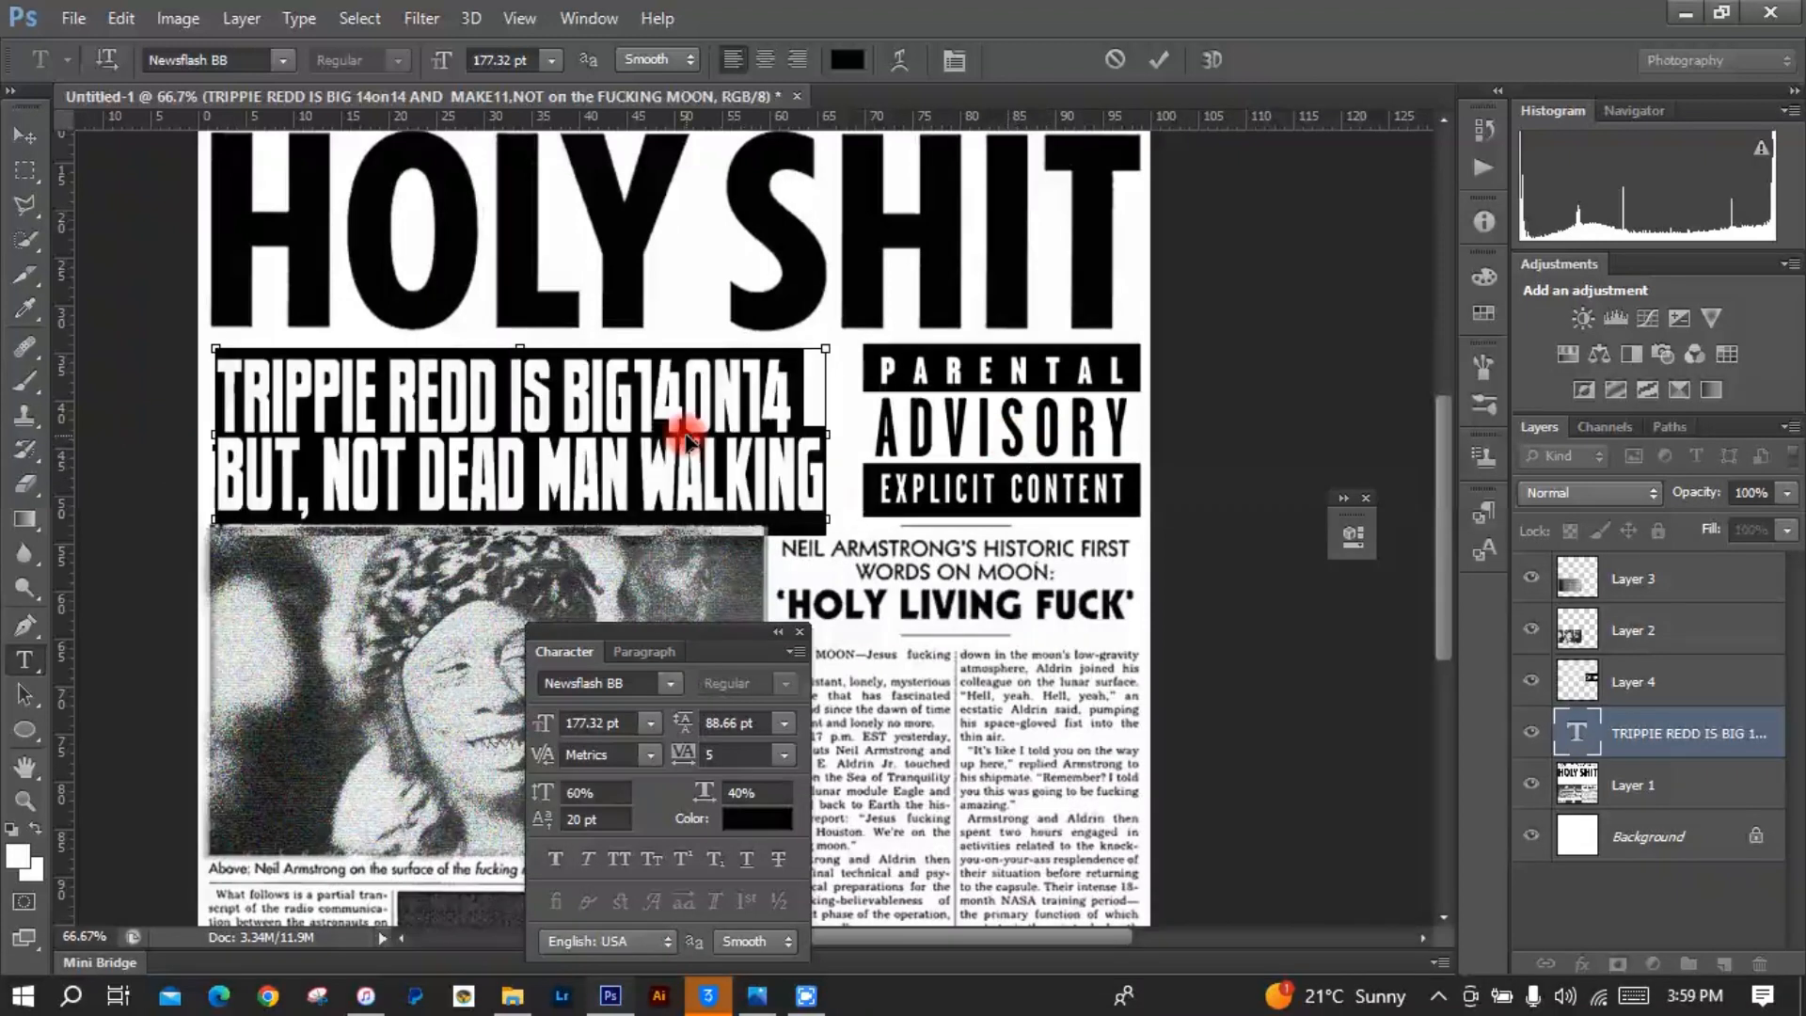
click(785, 755)
click(752, 590)
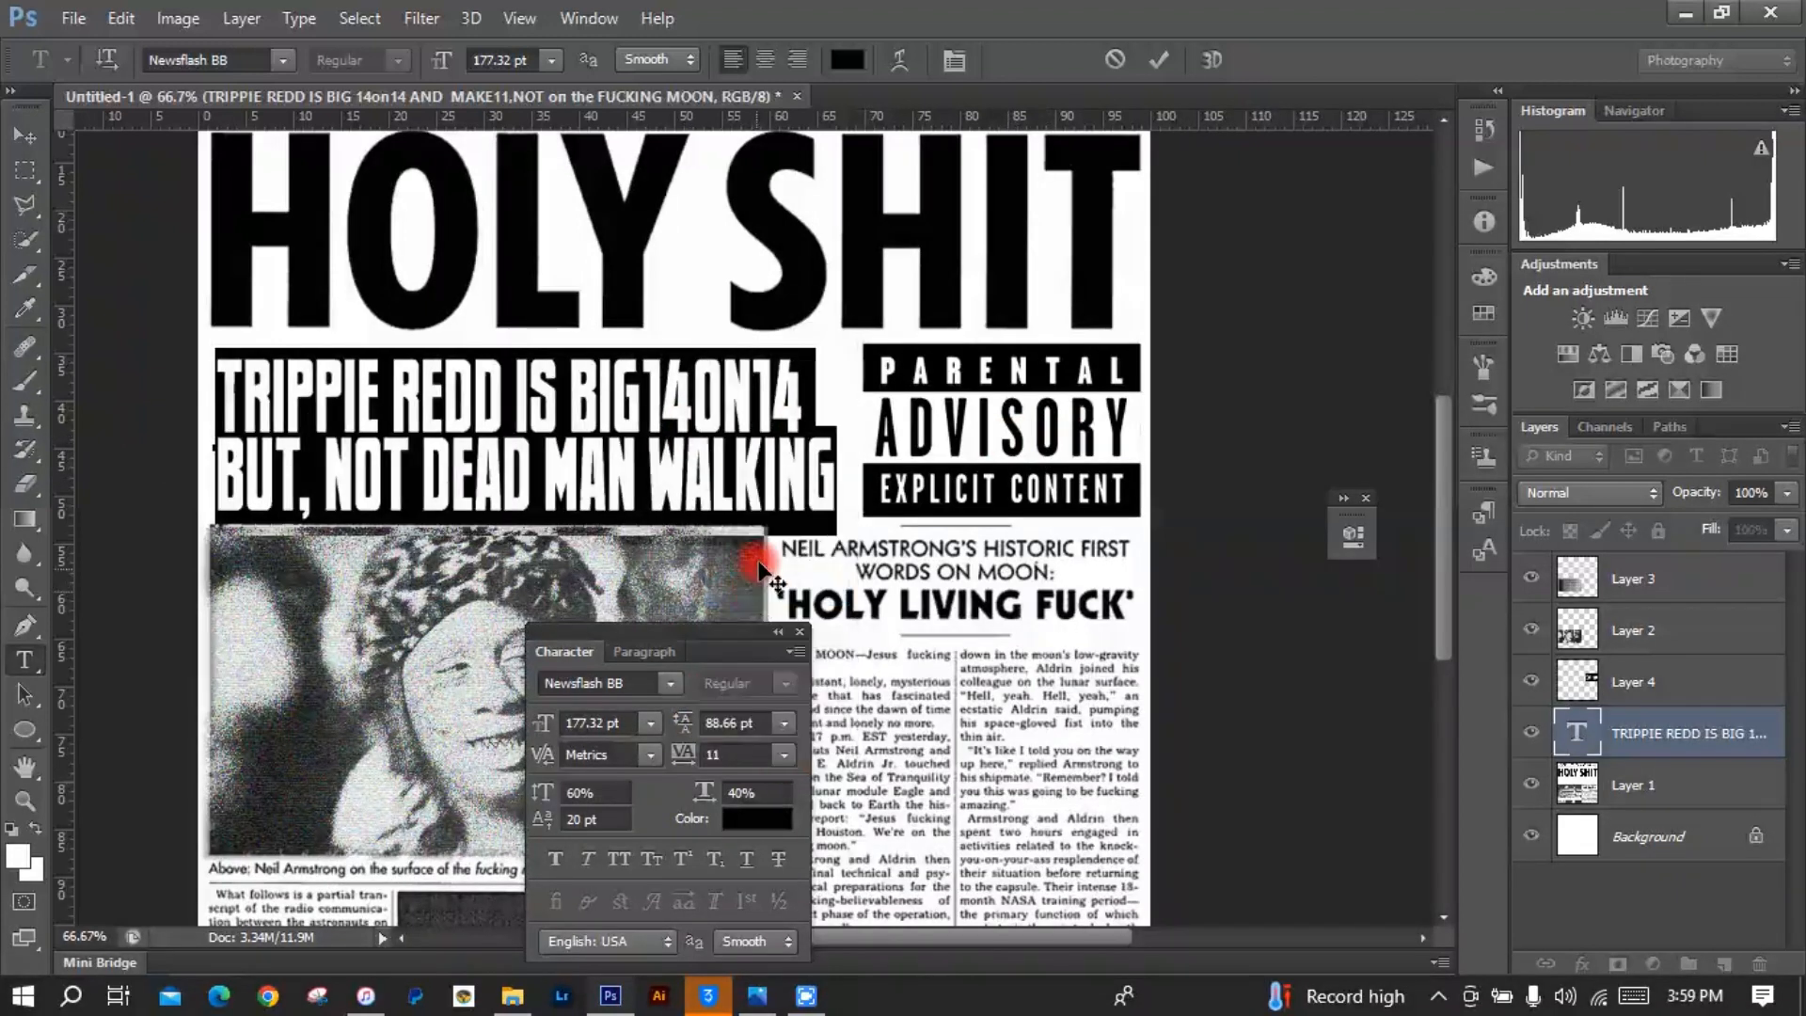
Step: Widen the Parental Advisory label on Layer 4 to about 106% toward the subheadline and lower its upper edge to match the text height
click(1661, 685)
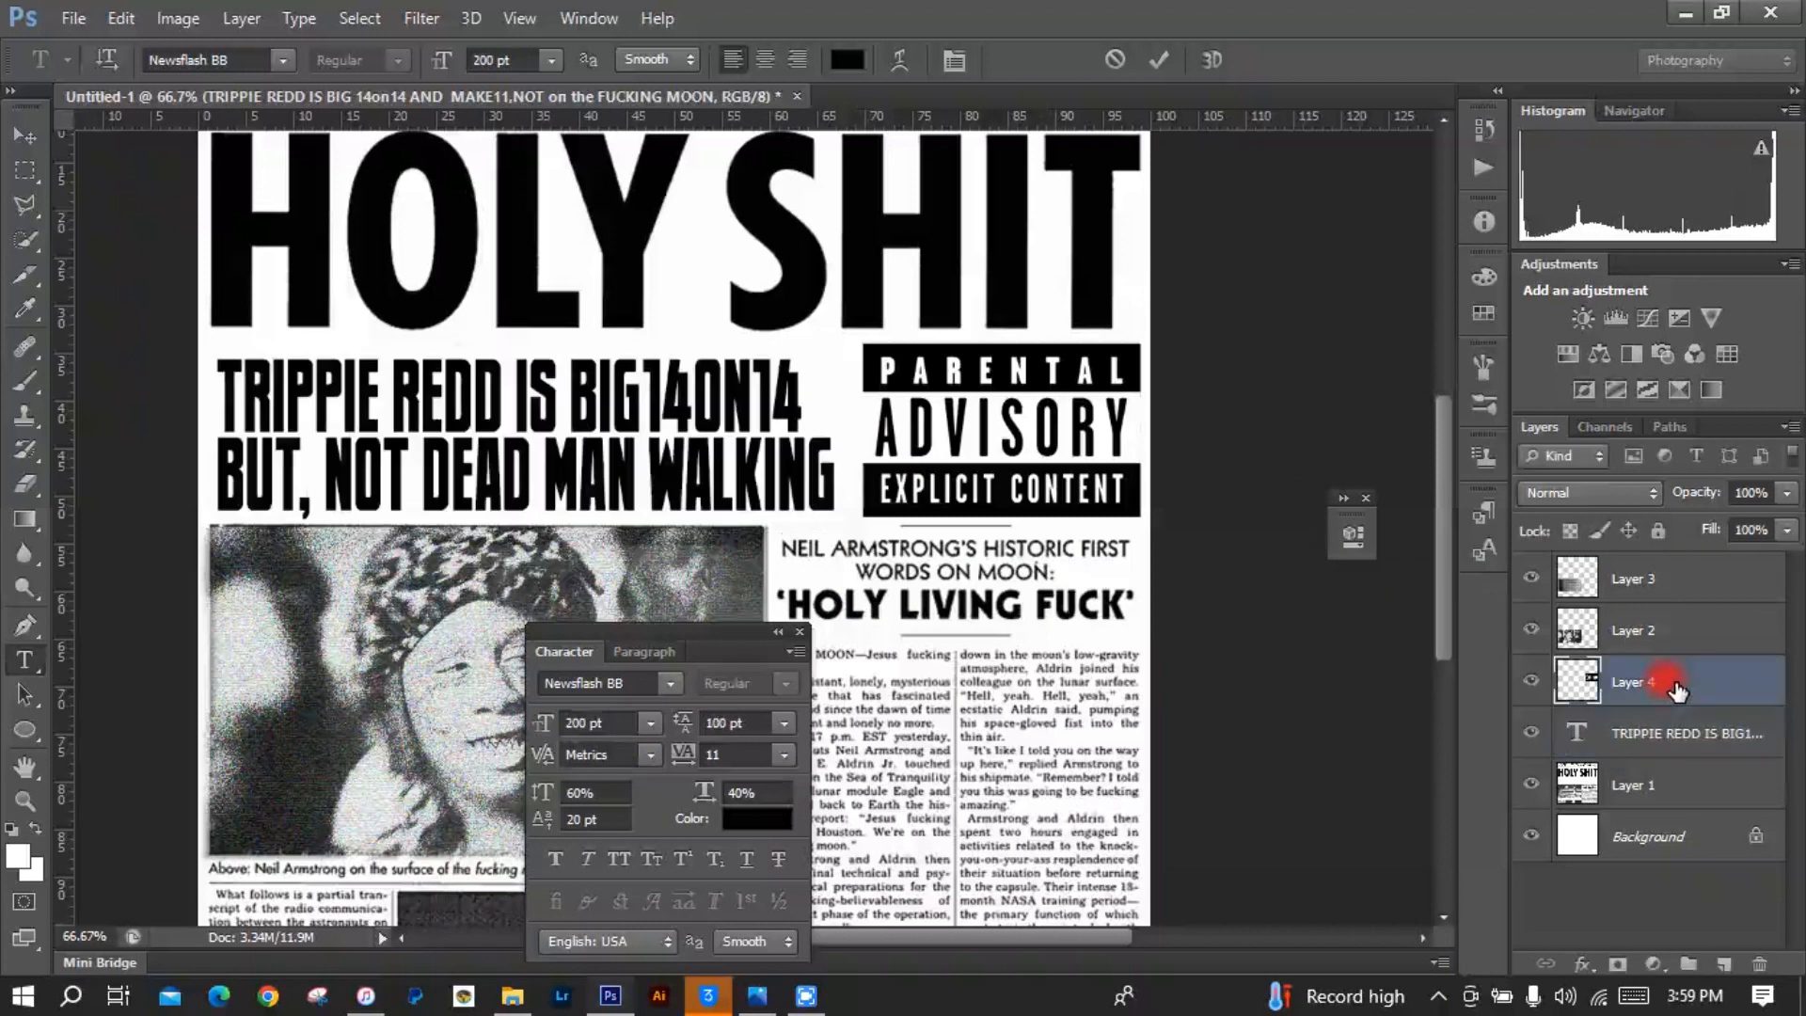
click(25, 135)
mouse_move(863, 430)
mouse_down()
mouse_move(827, 418)
mouse_move(849, 435)
mouse_up()
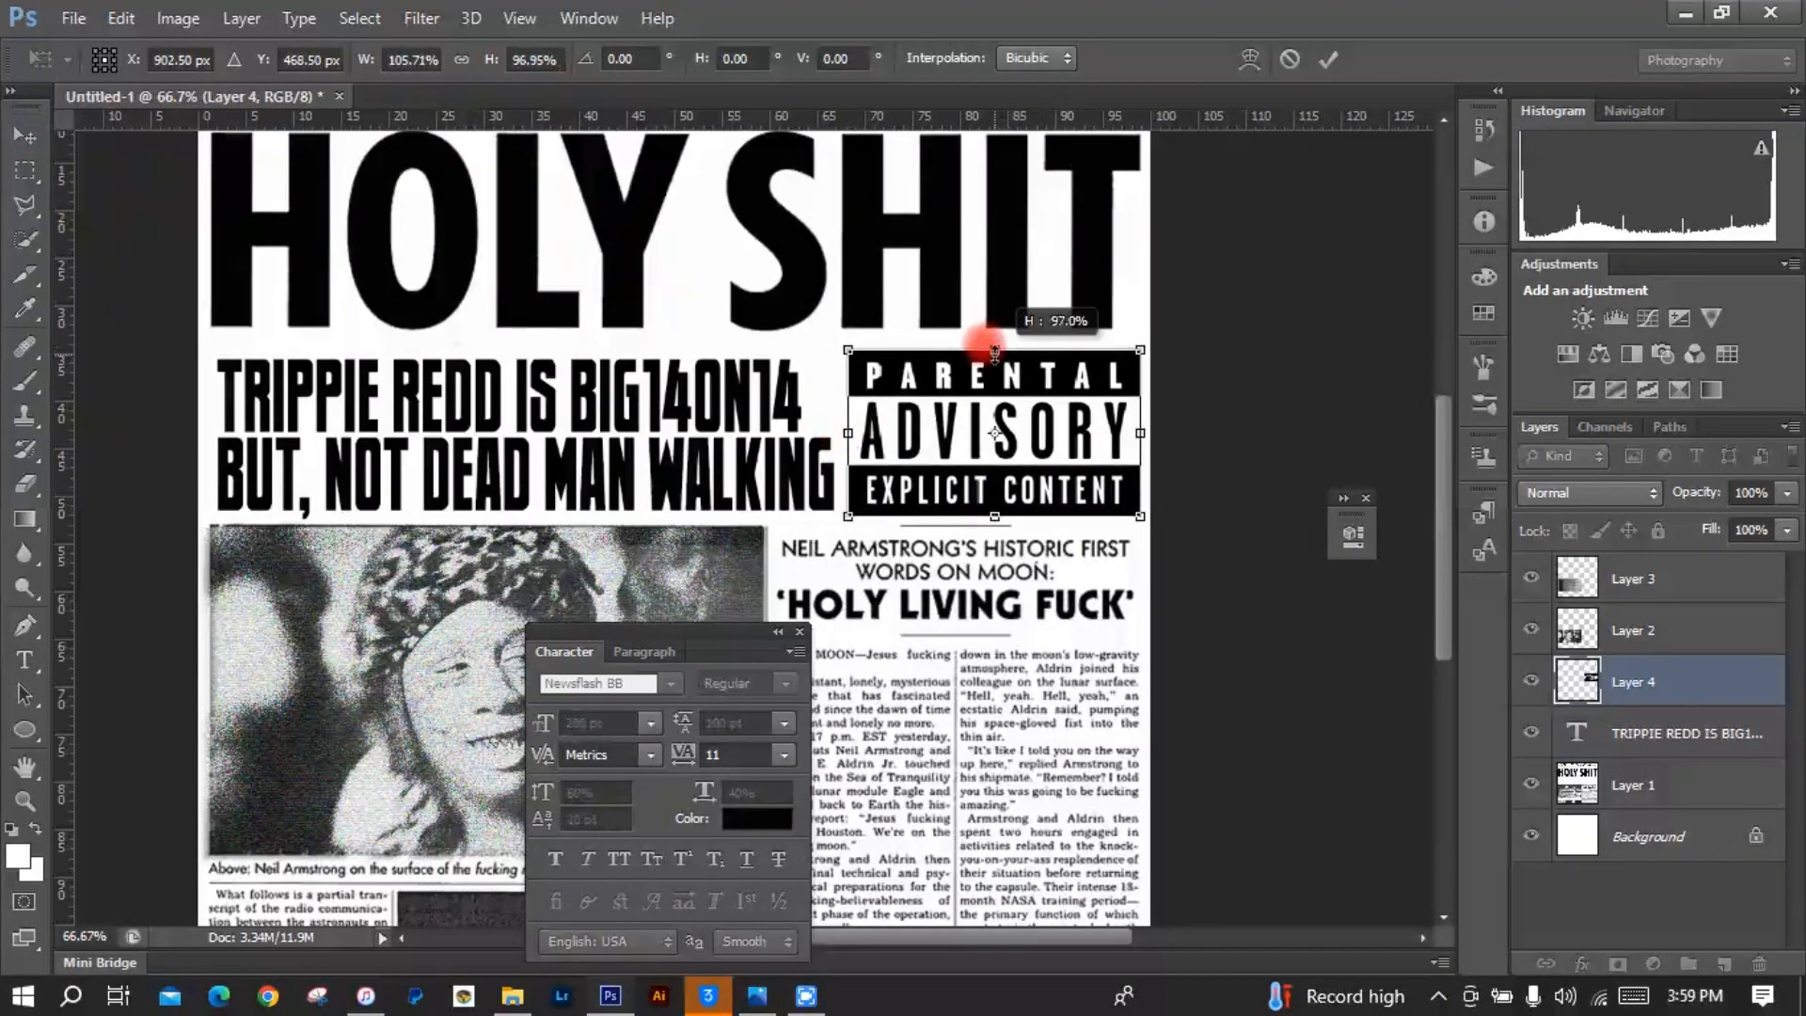
drag(992, 345, 994, 355)
key(Return)
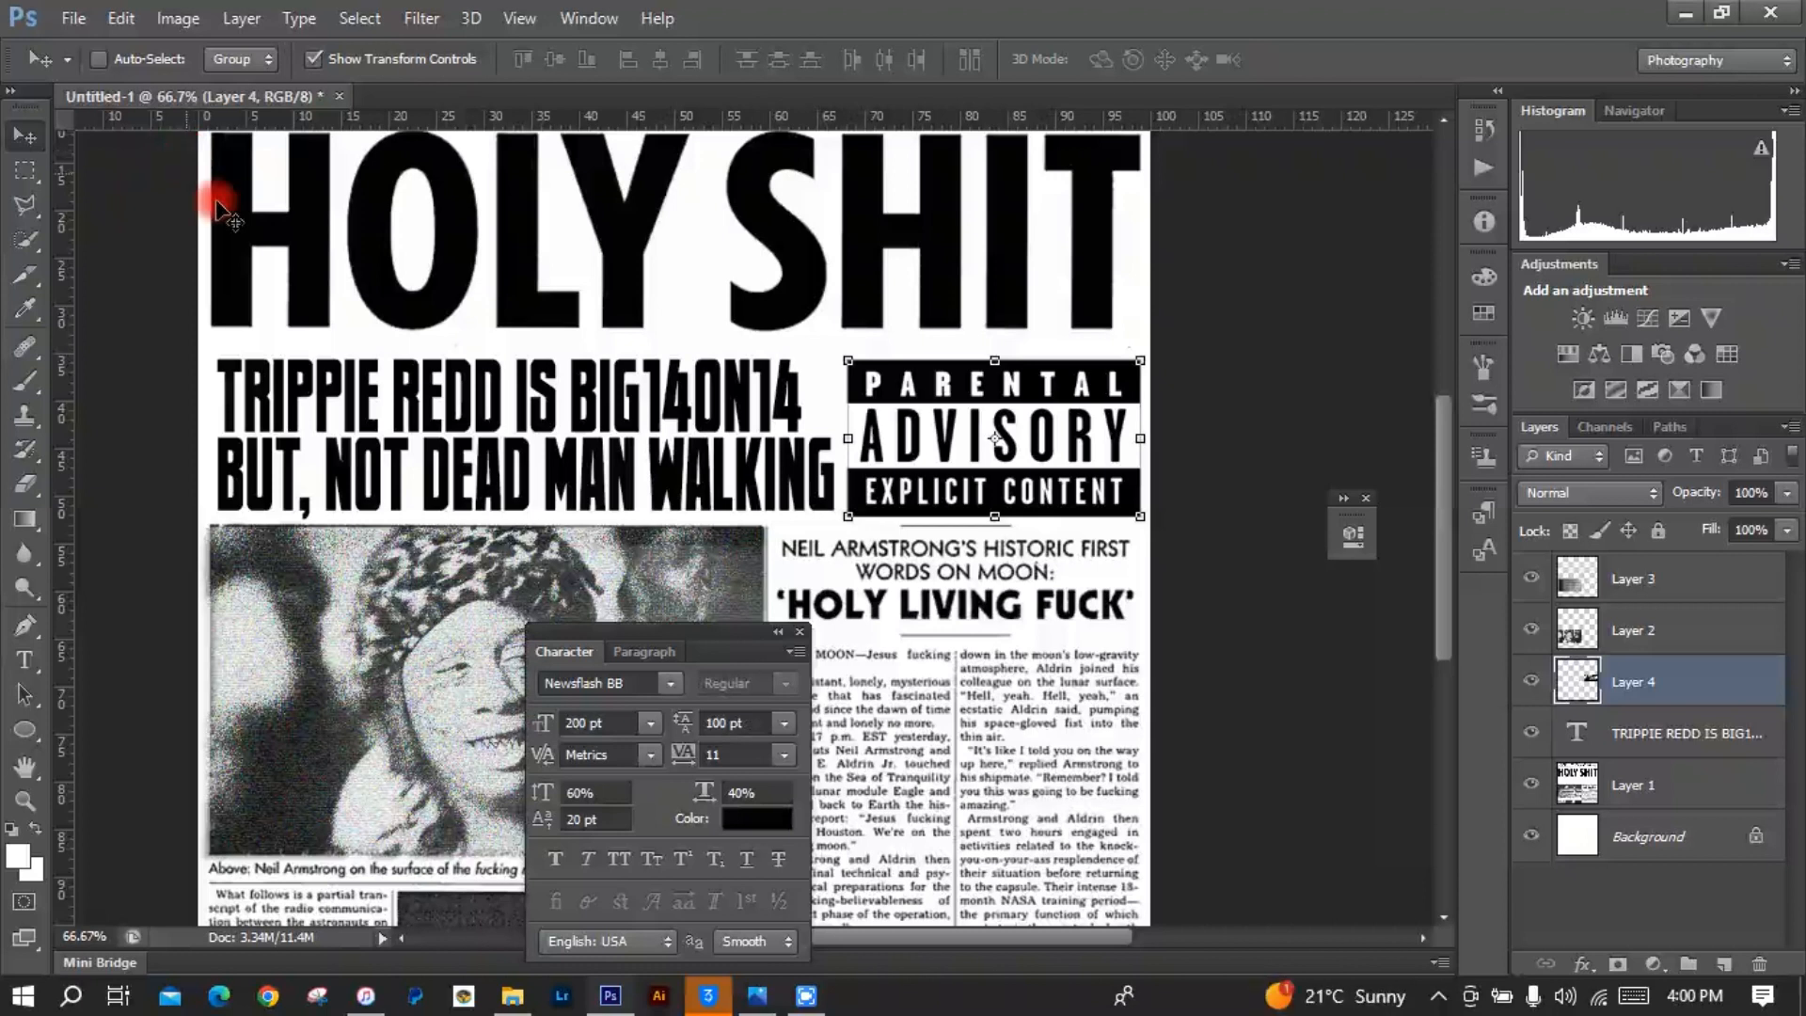
Step: Add a Color Lookup adjustment layer using the filmstock_50.3dl 3DLUT file and place it above Layer 2
click(1656, 966)
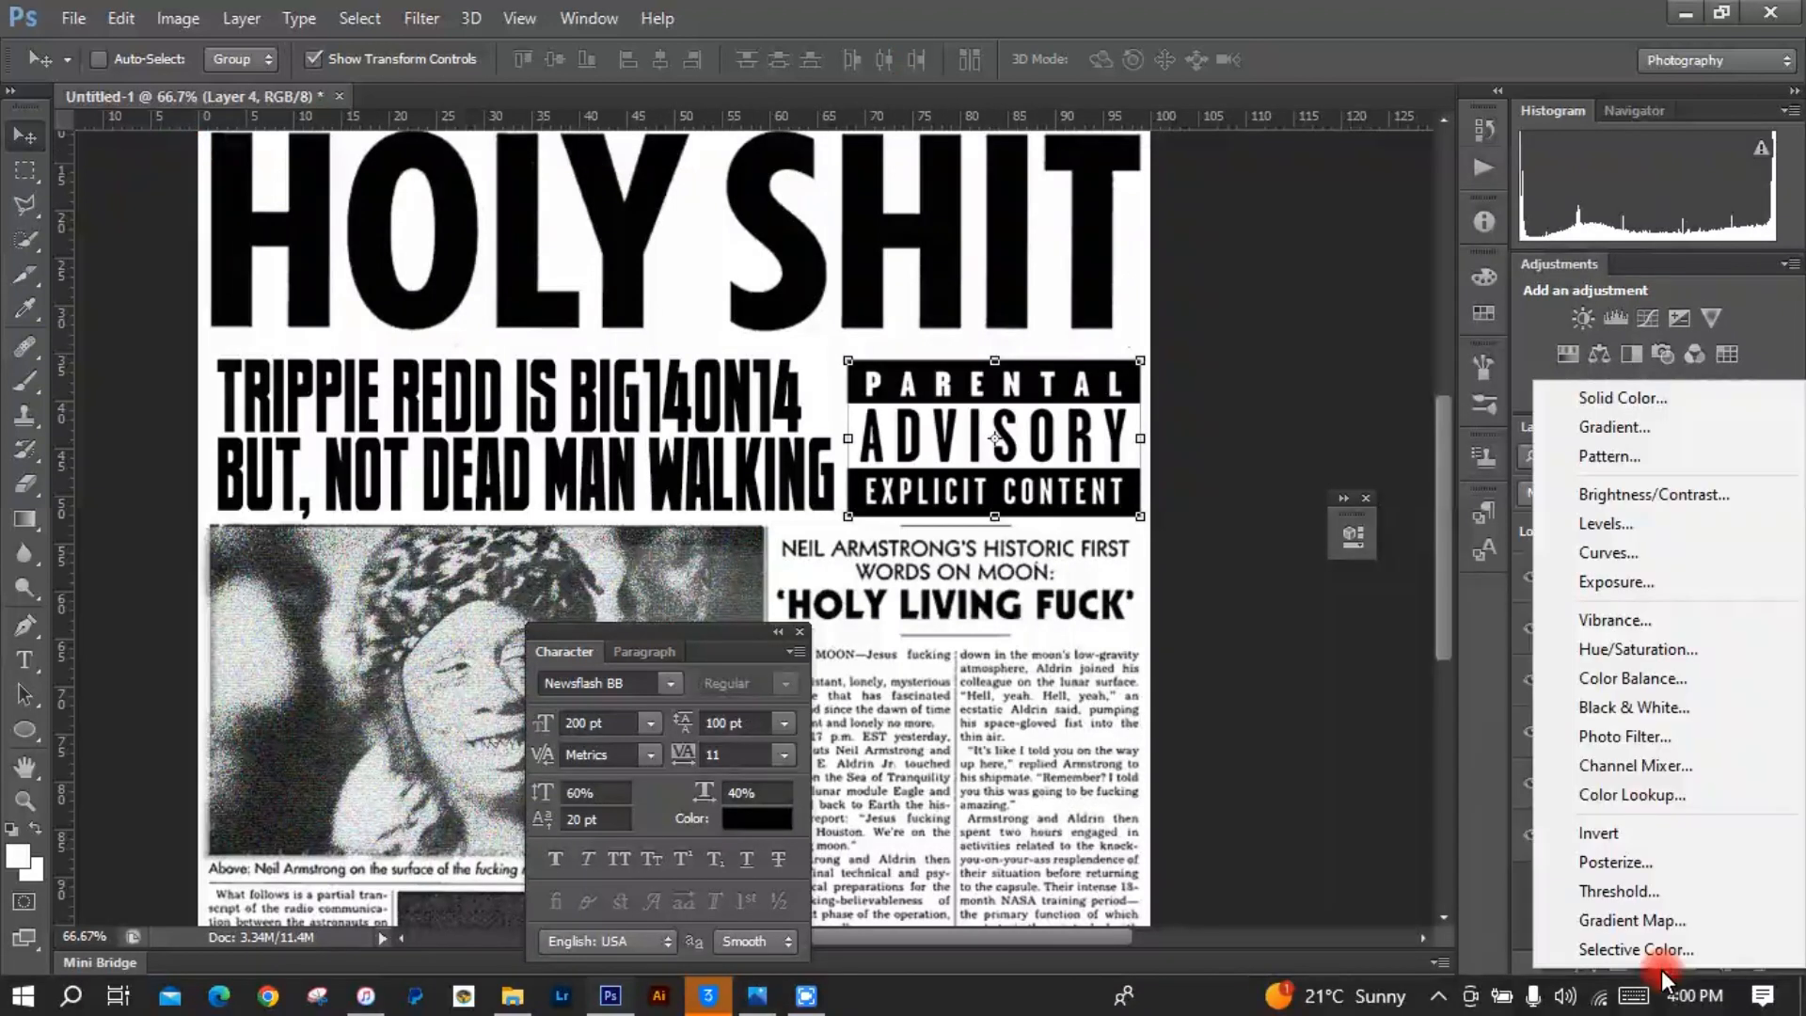
click(1646, 795)
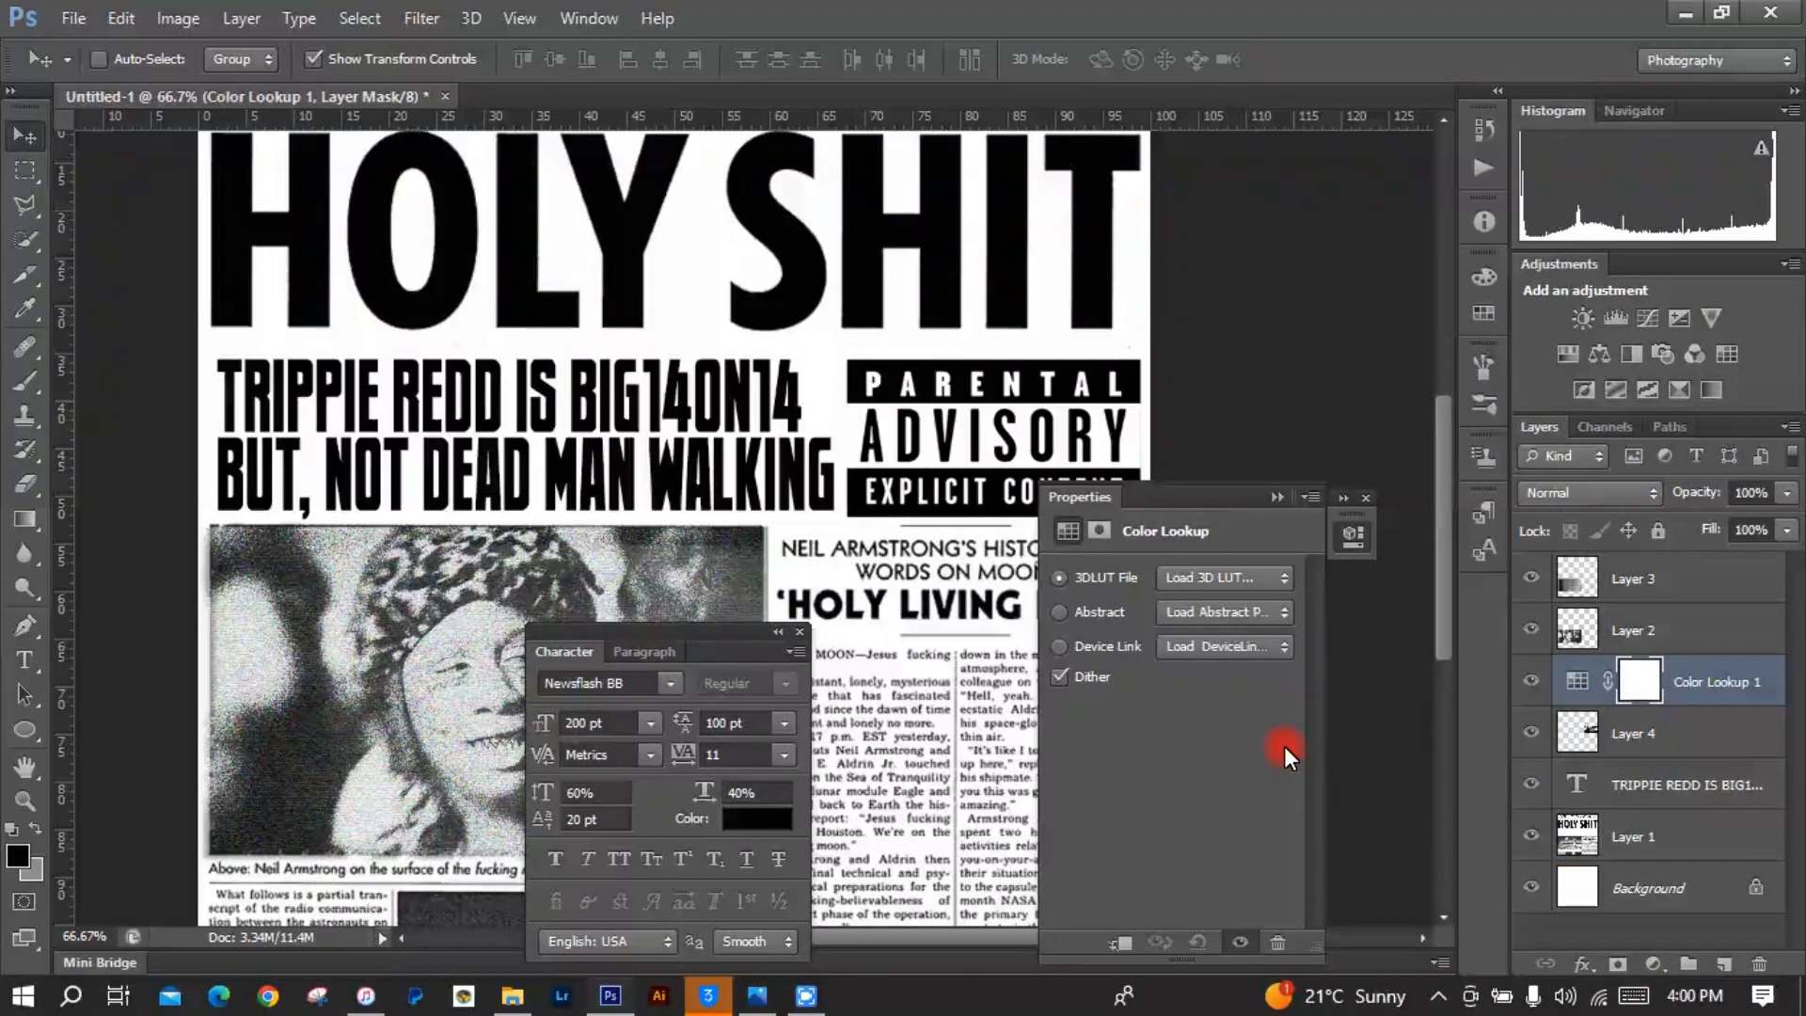
click(1283, 578)
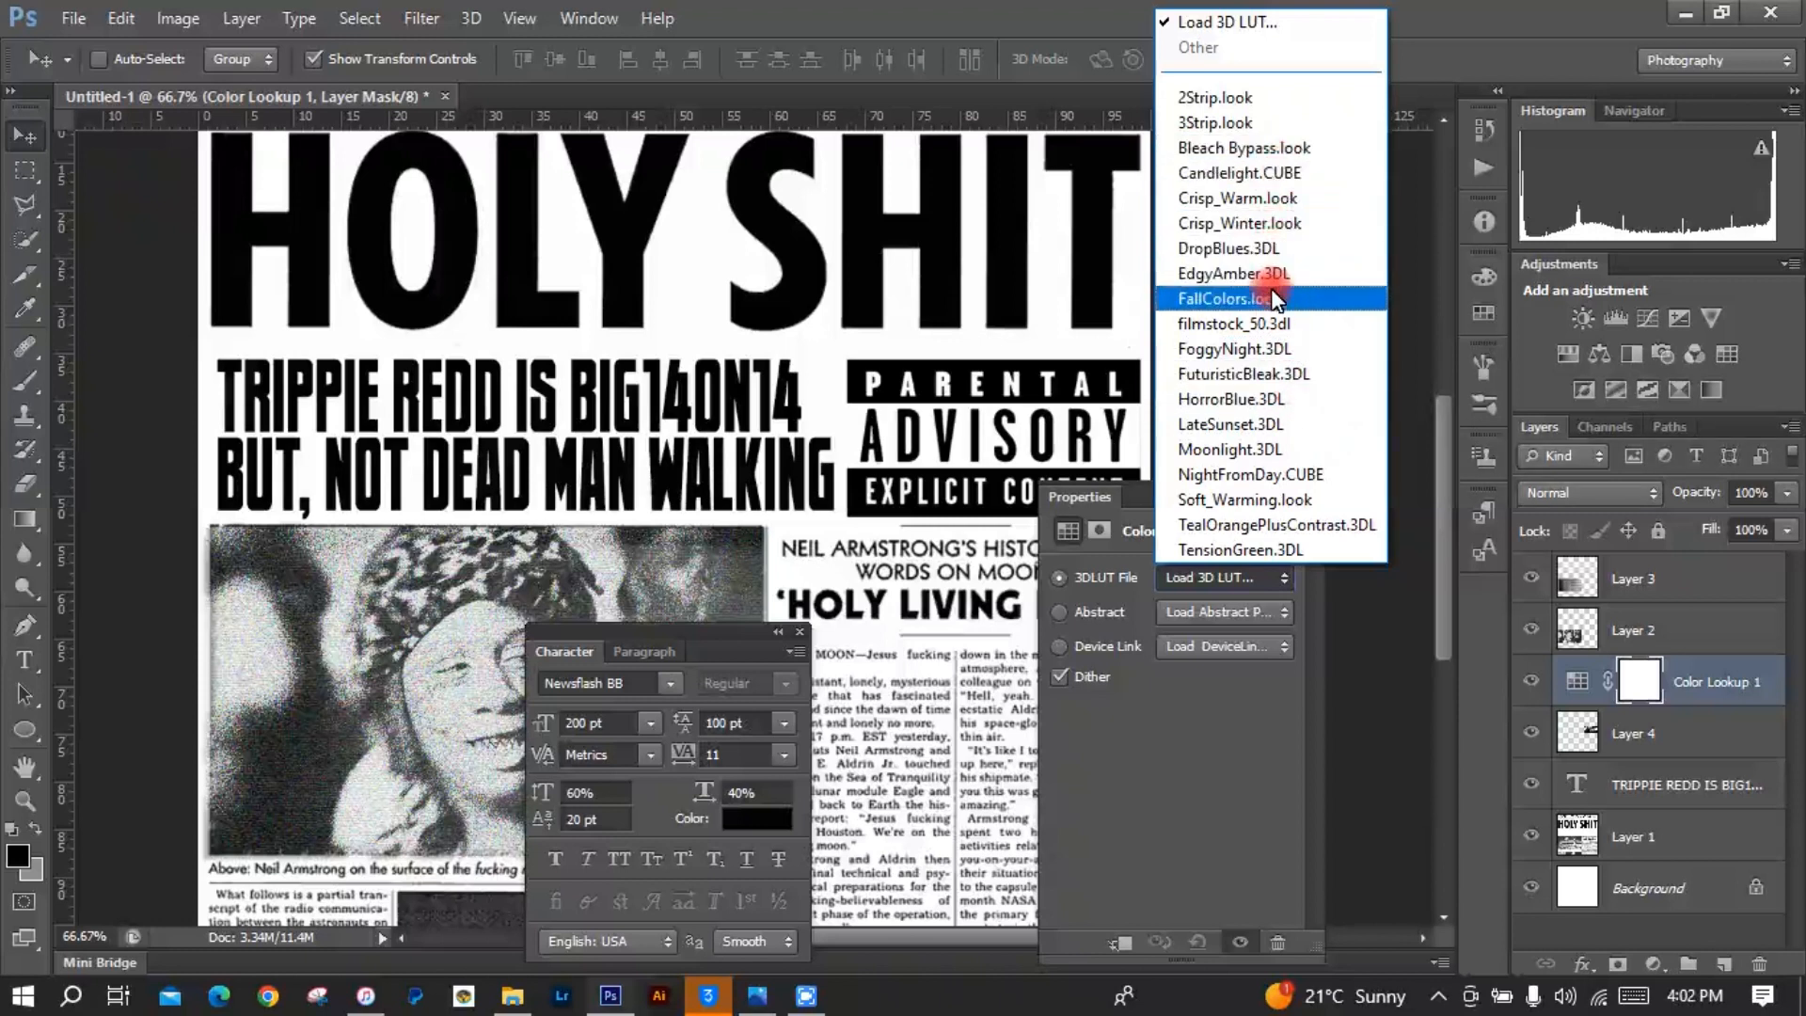
click(1271, 326)
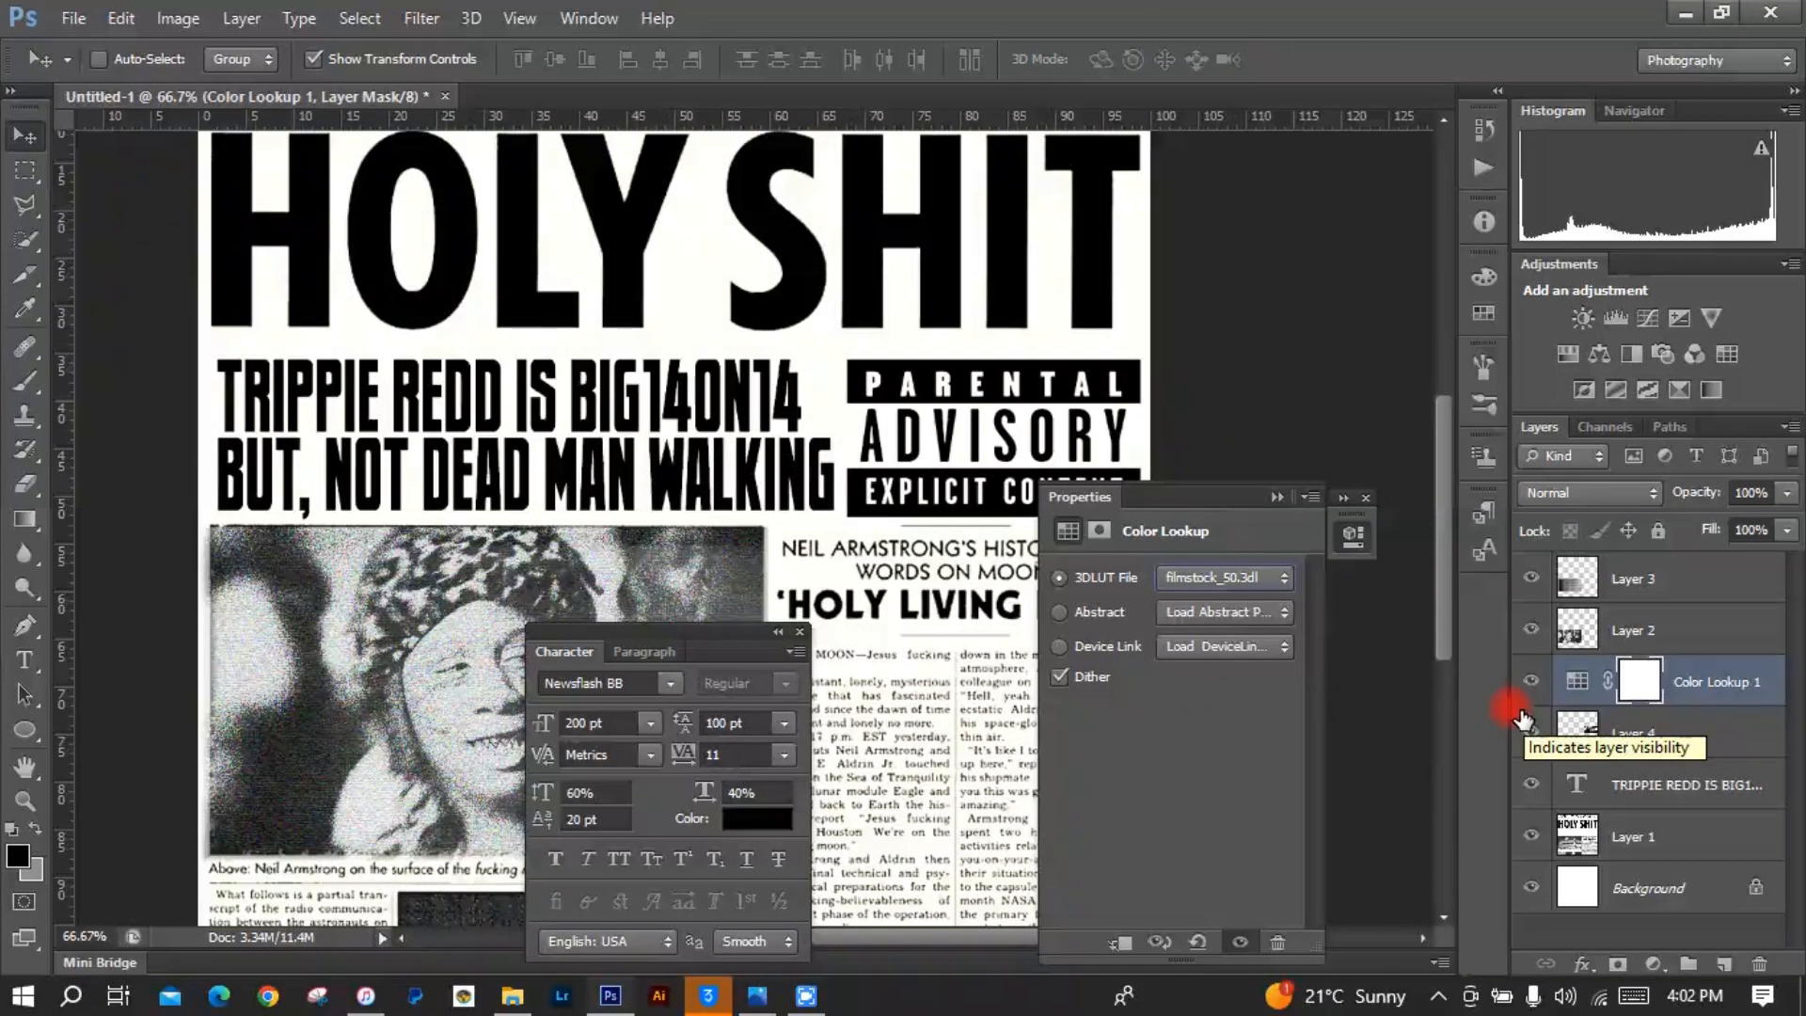
drag(1775, 704, 1743, 616)
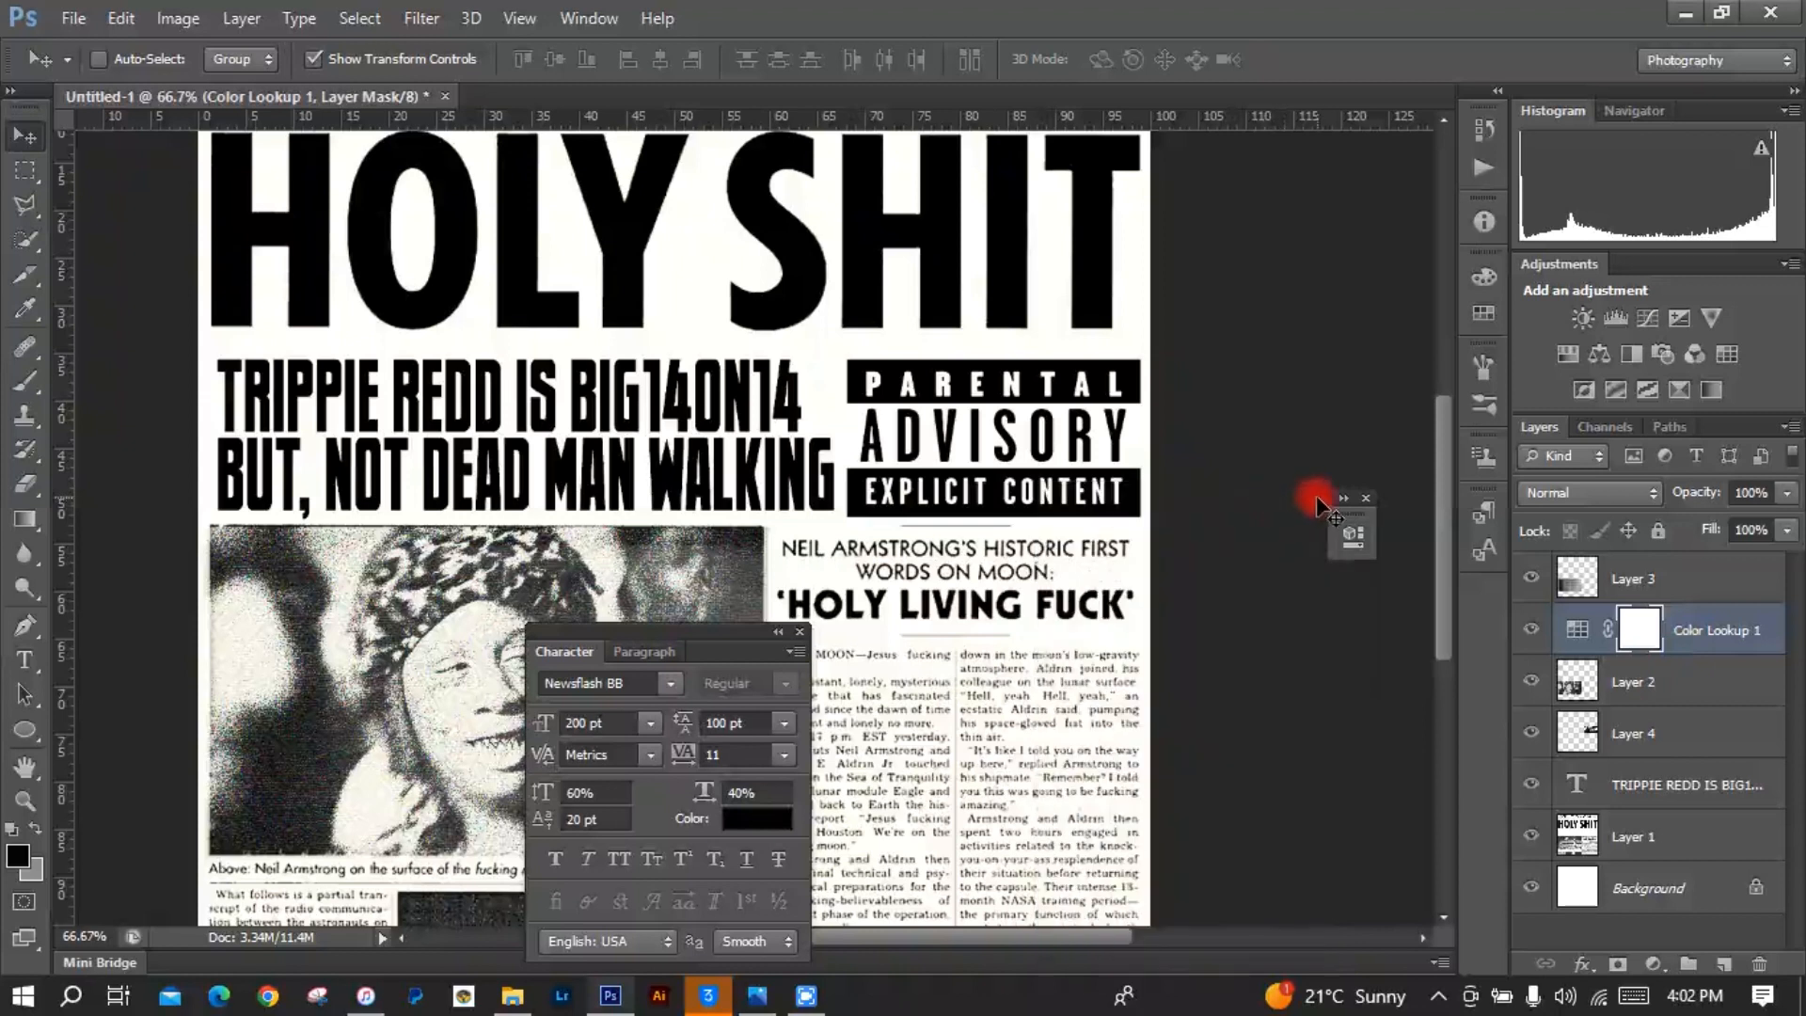
Step: Merge the subheadline text layer with Layer 1 and check the merged layer by hiding and showing it
click(1674, 736)
shift+click(1691, 788)
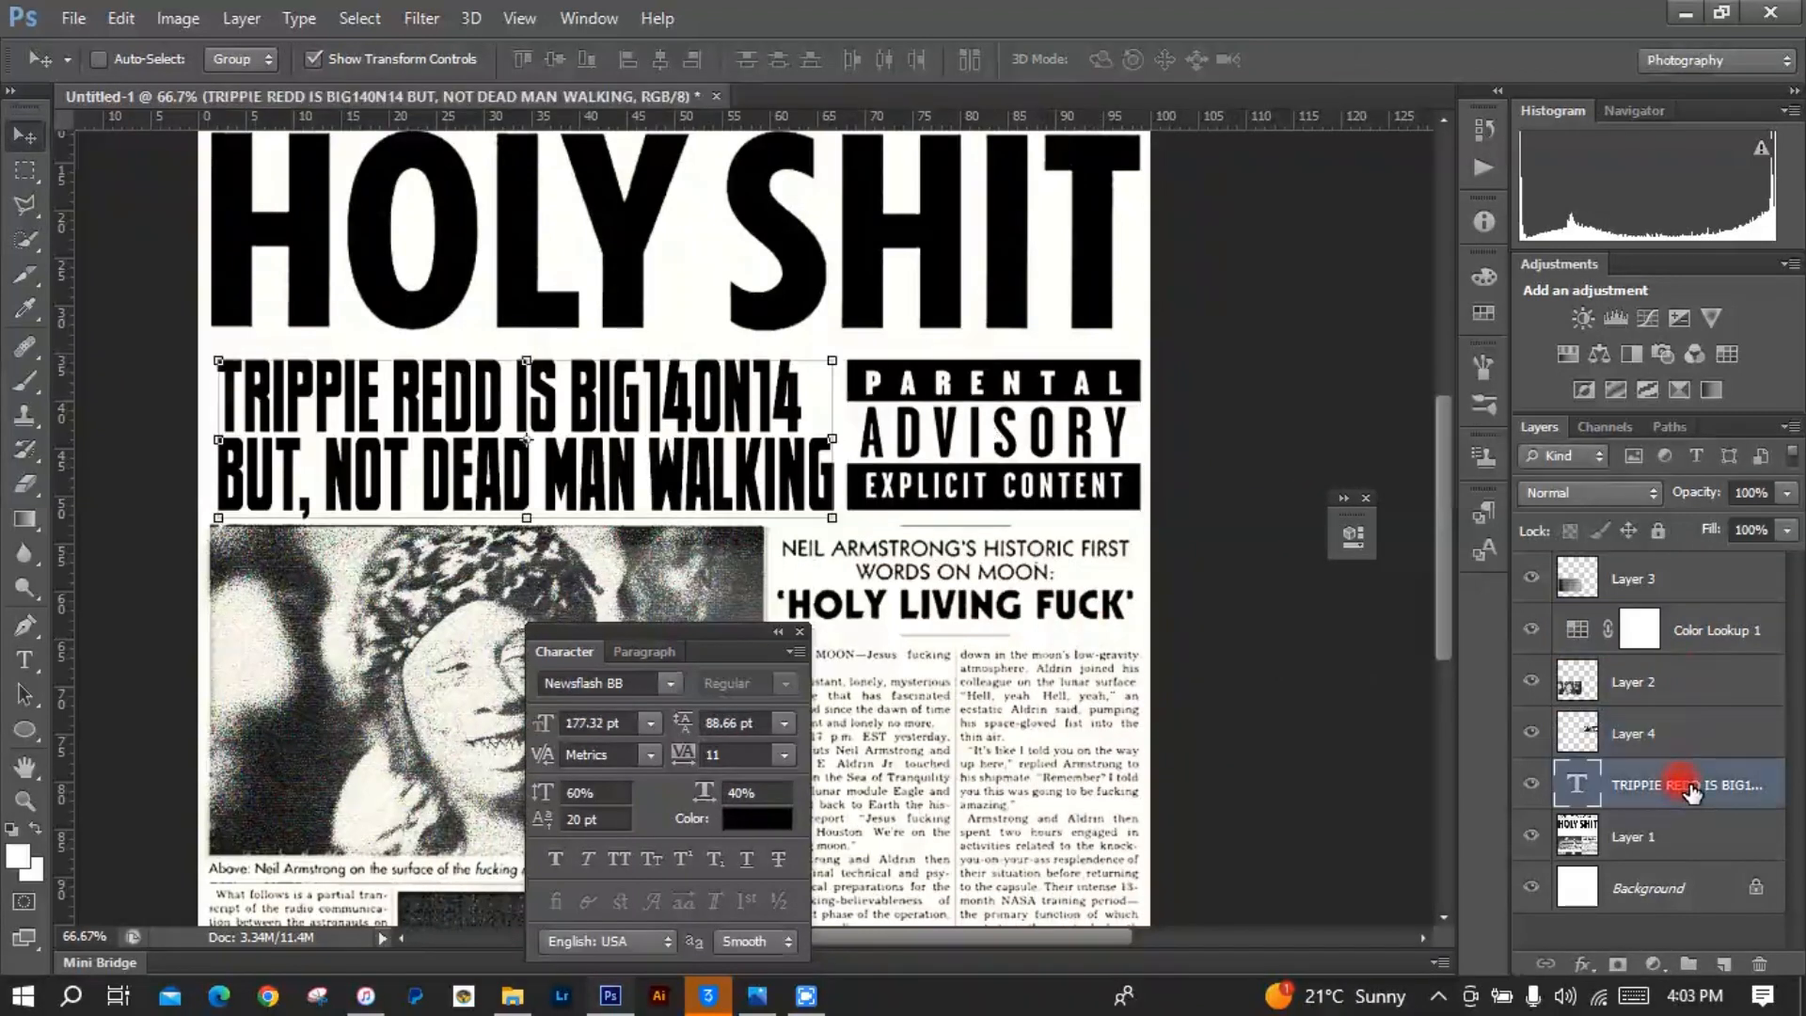
shift+click(1683, 840)
right_click(1683, 840)
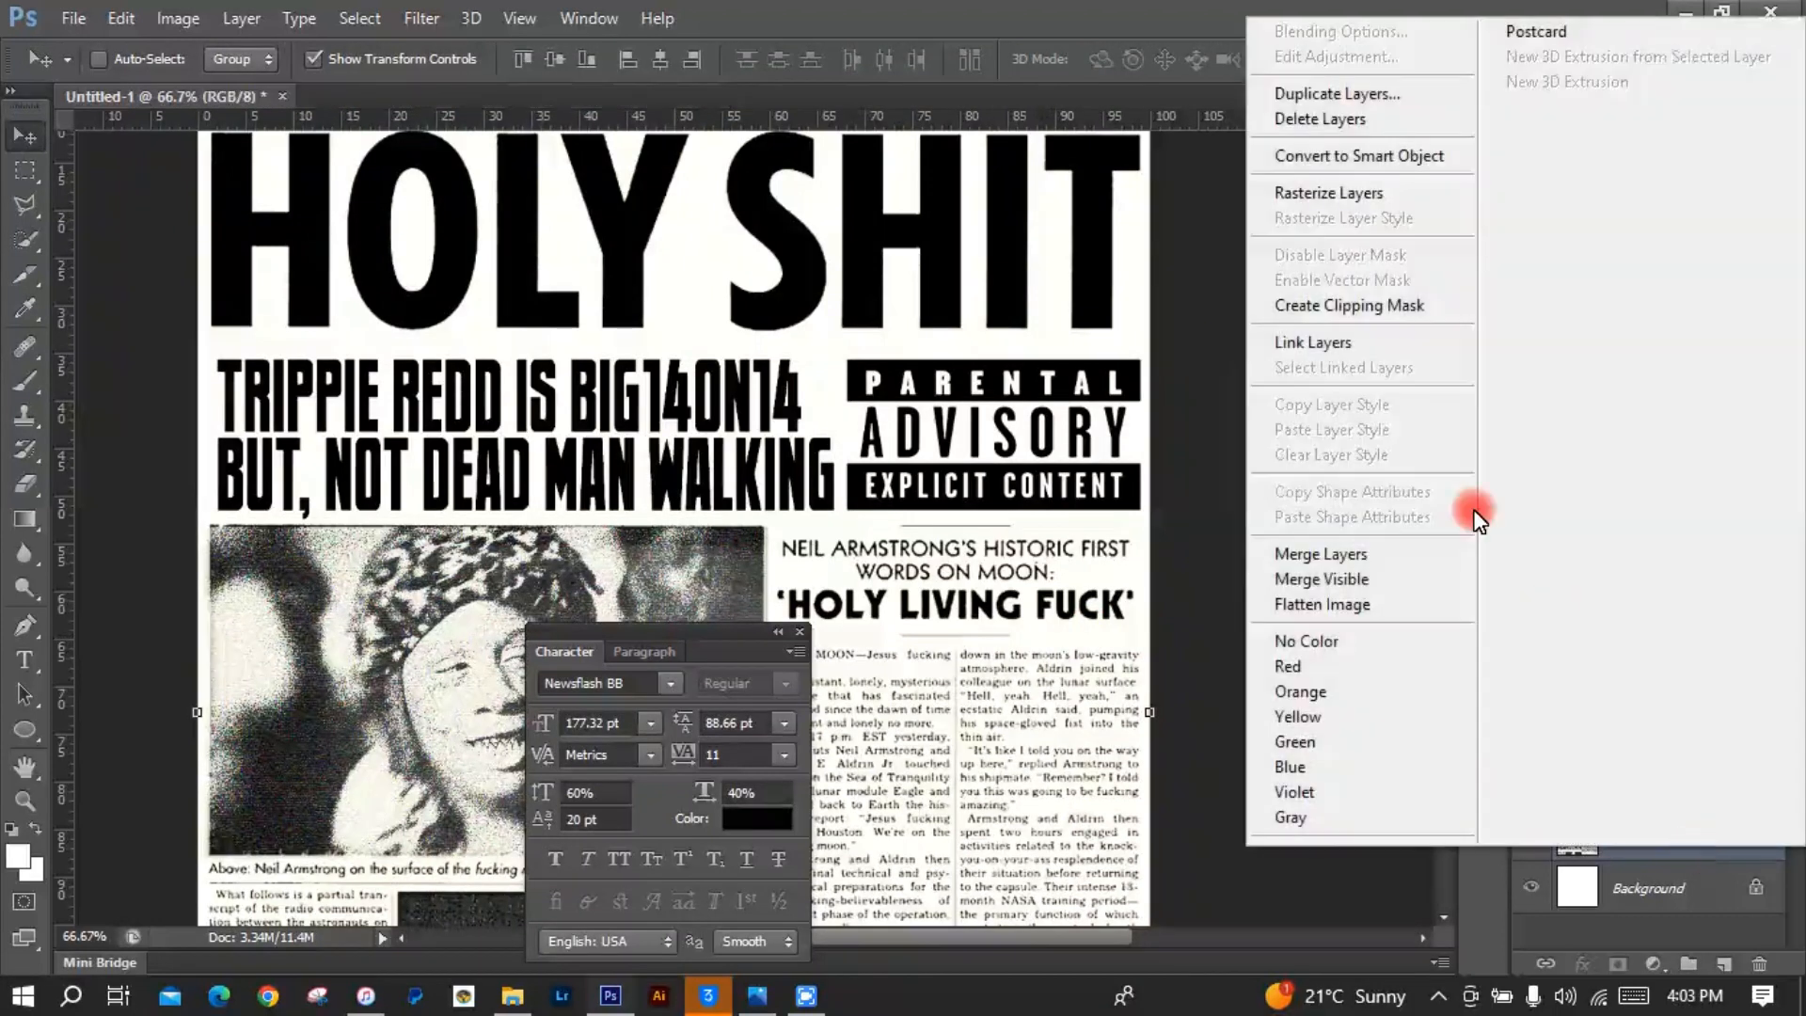
click(1360, 556)
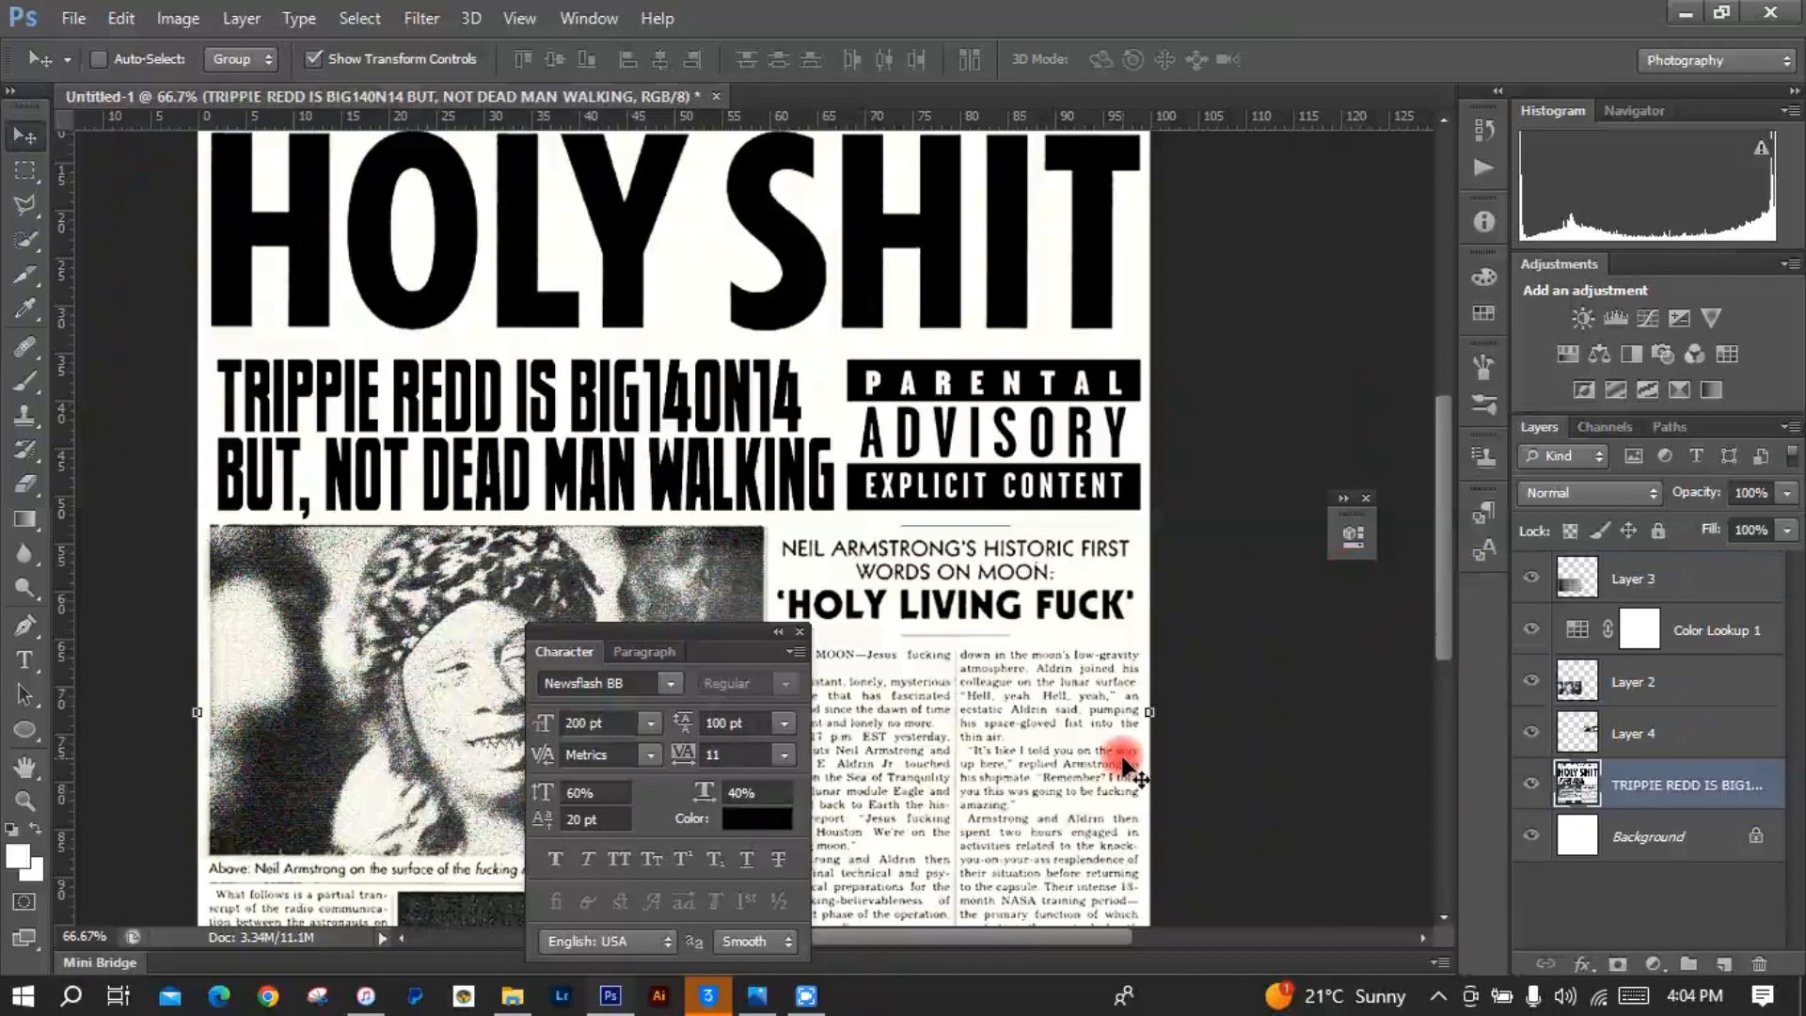
click(1530, 785)
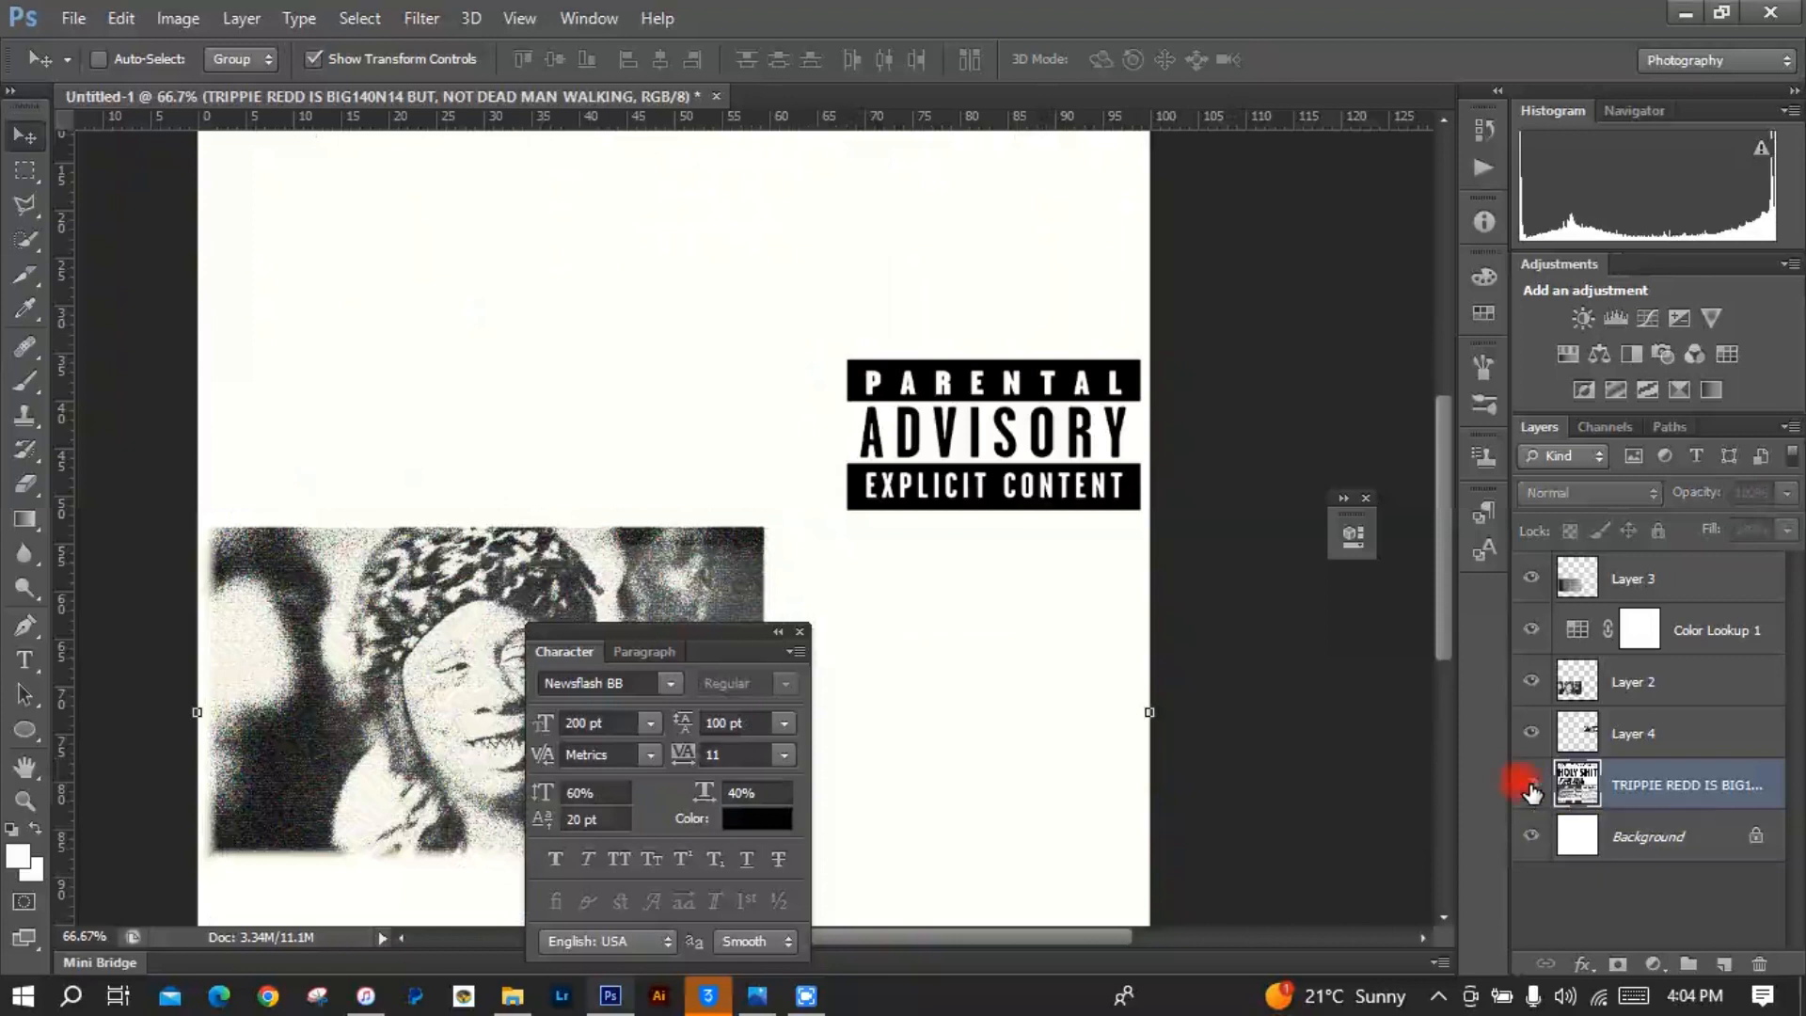
click(1531, 784)
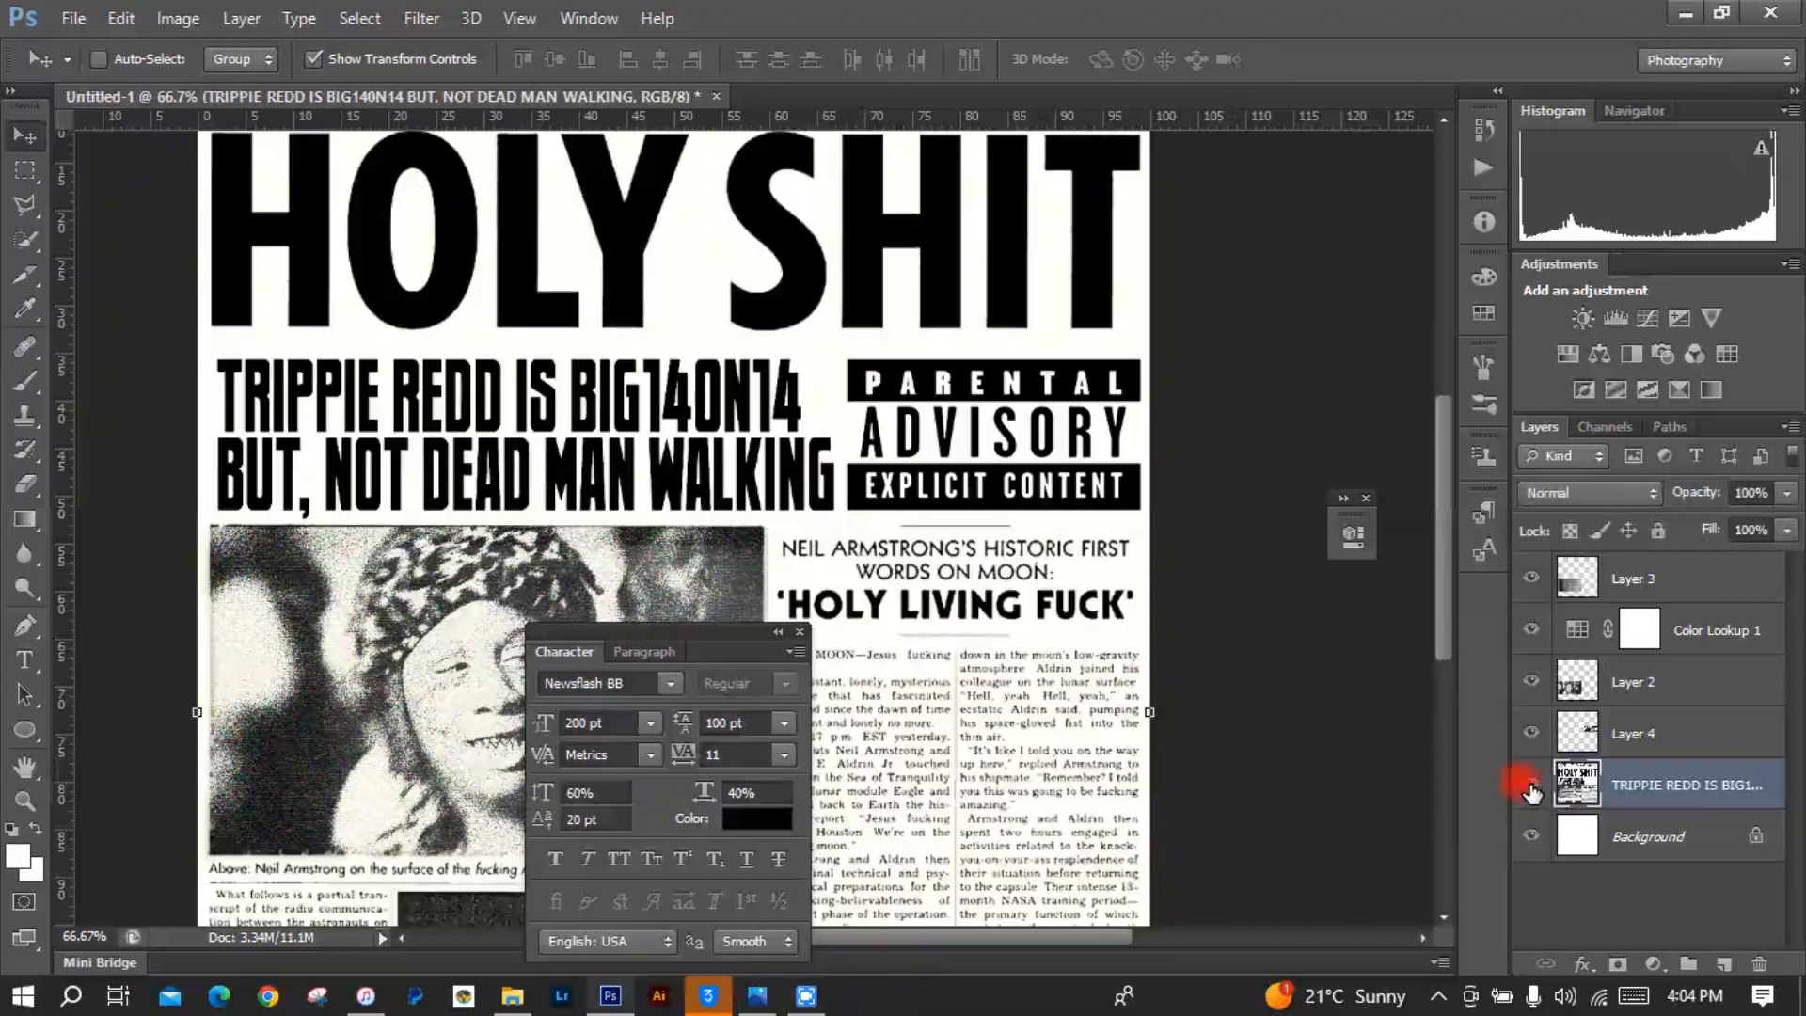
Step: Apply the Film Grain filter to the merged newspaper layer with grain 4, highlight area 0 and intensity 10
click(777, 632)
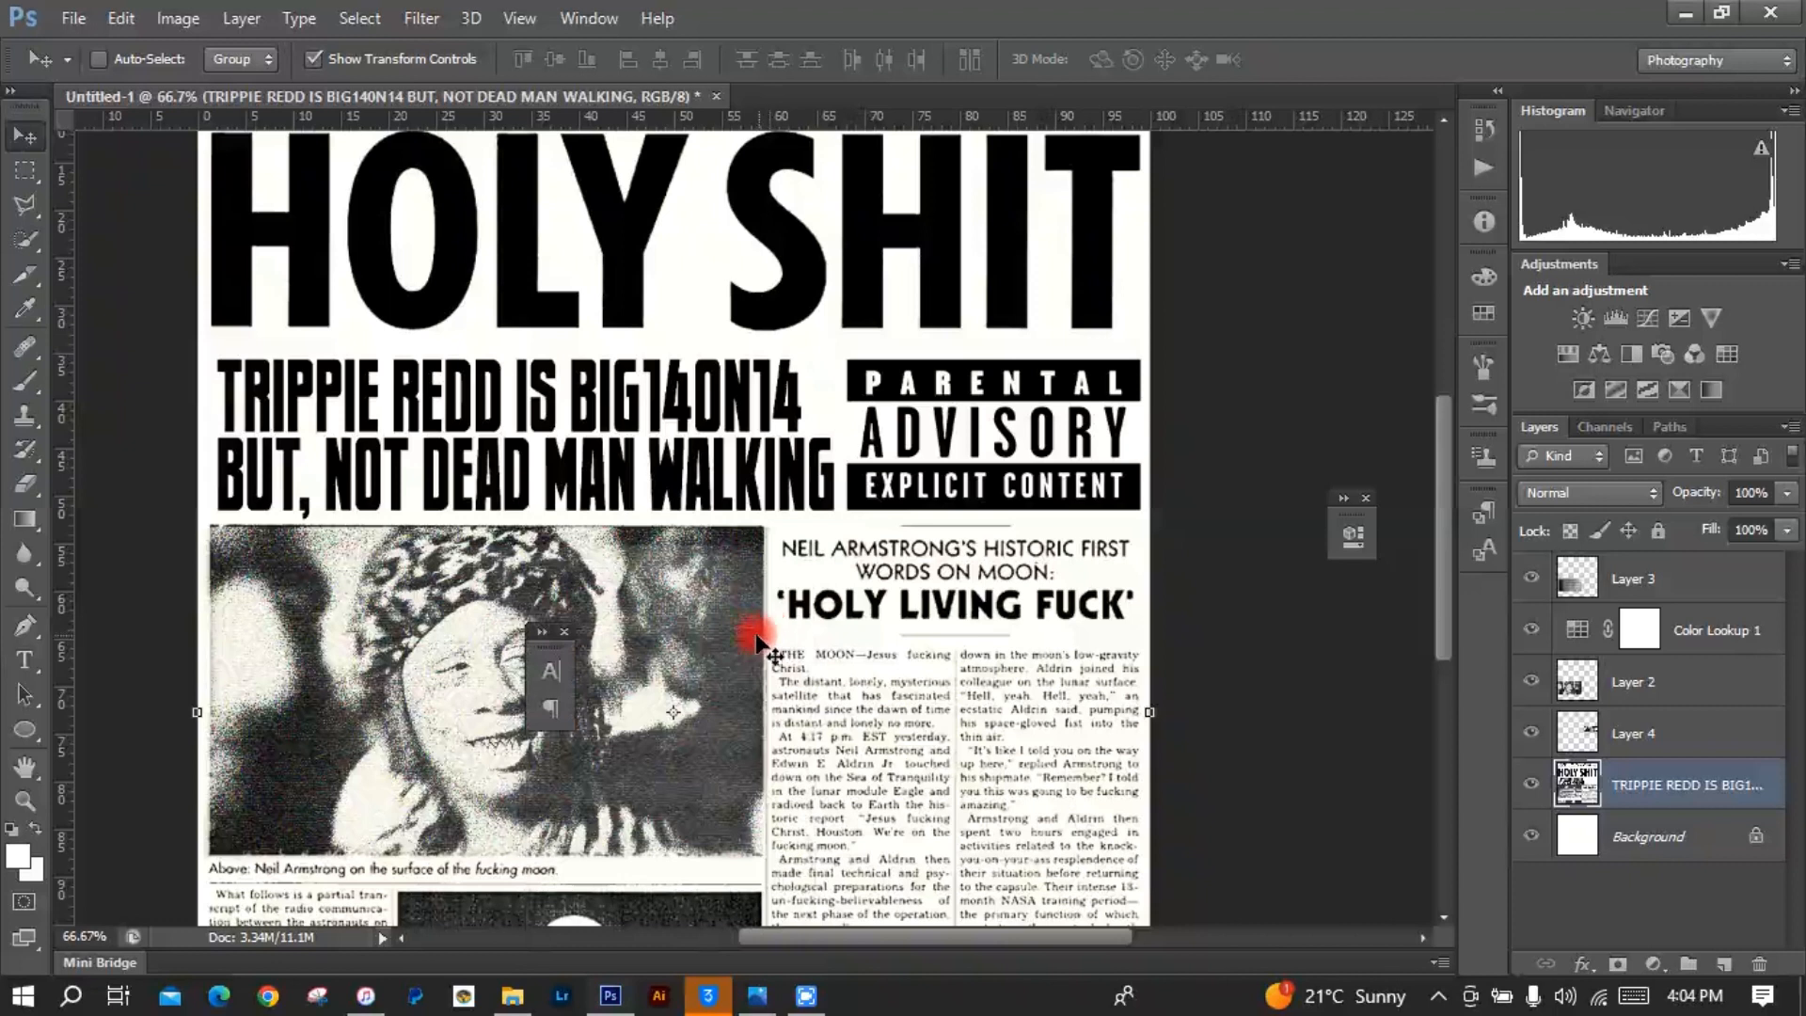
click(437, 16)
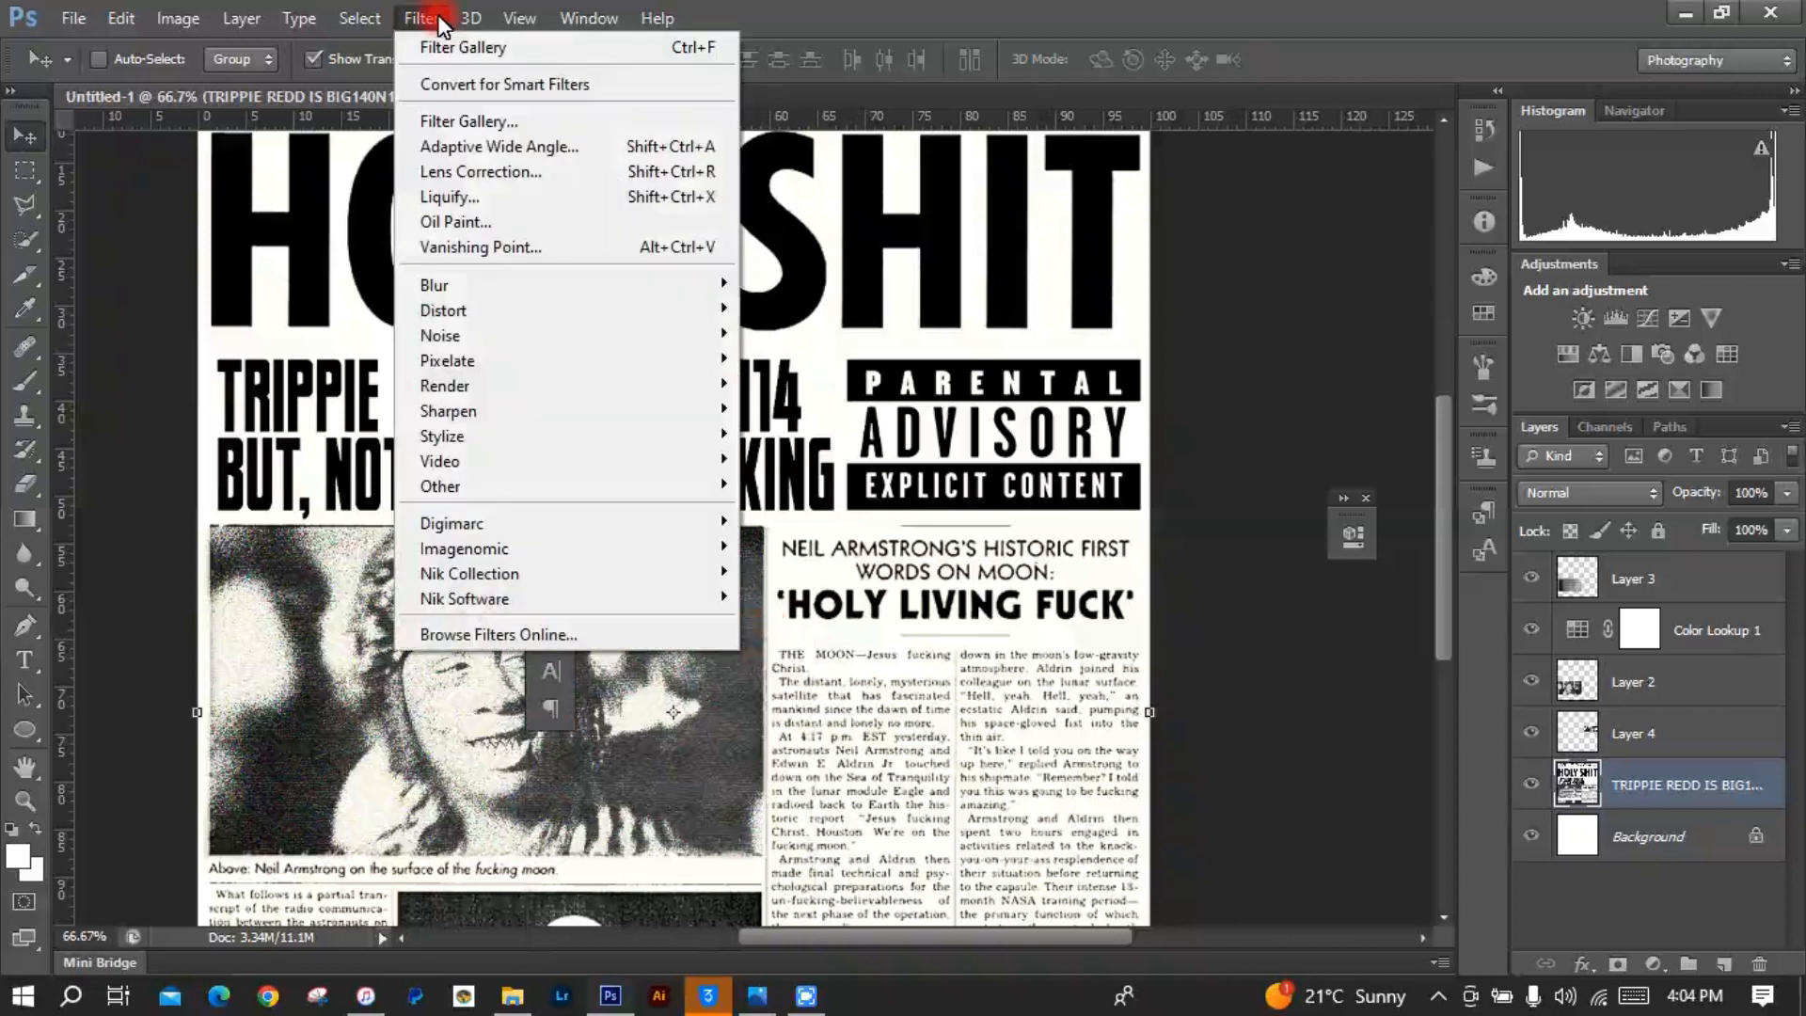
mouse_move(506, 287)
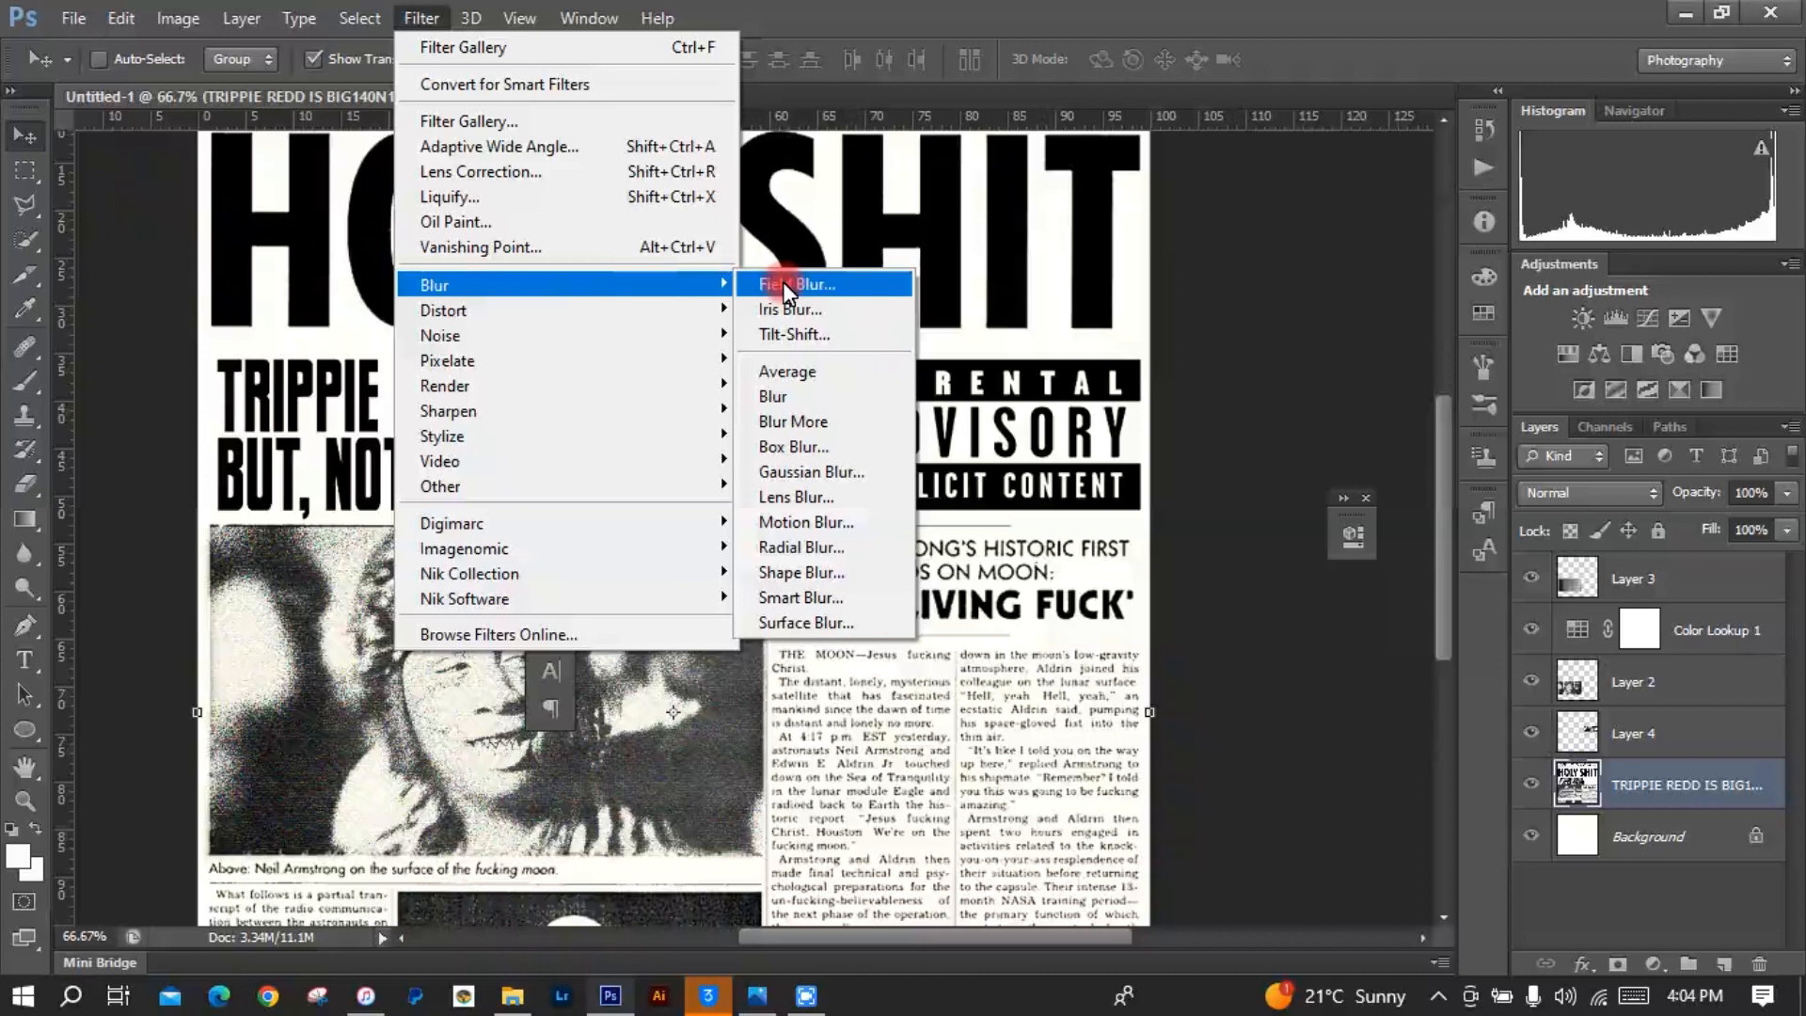
click(642, 121)
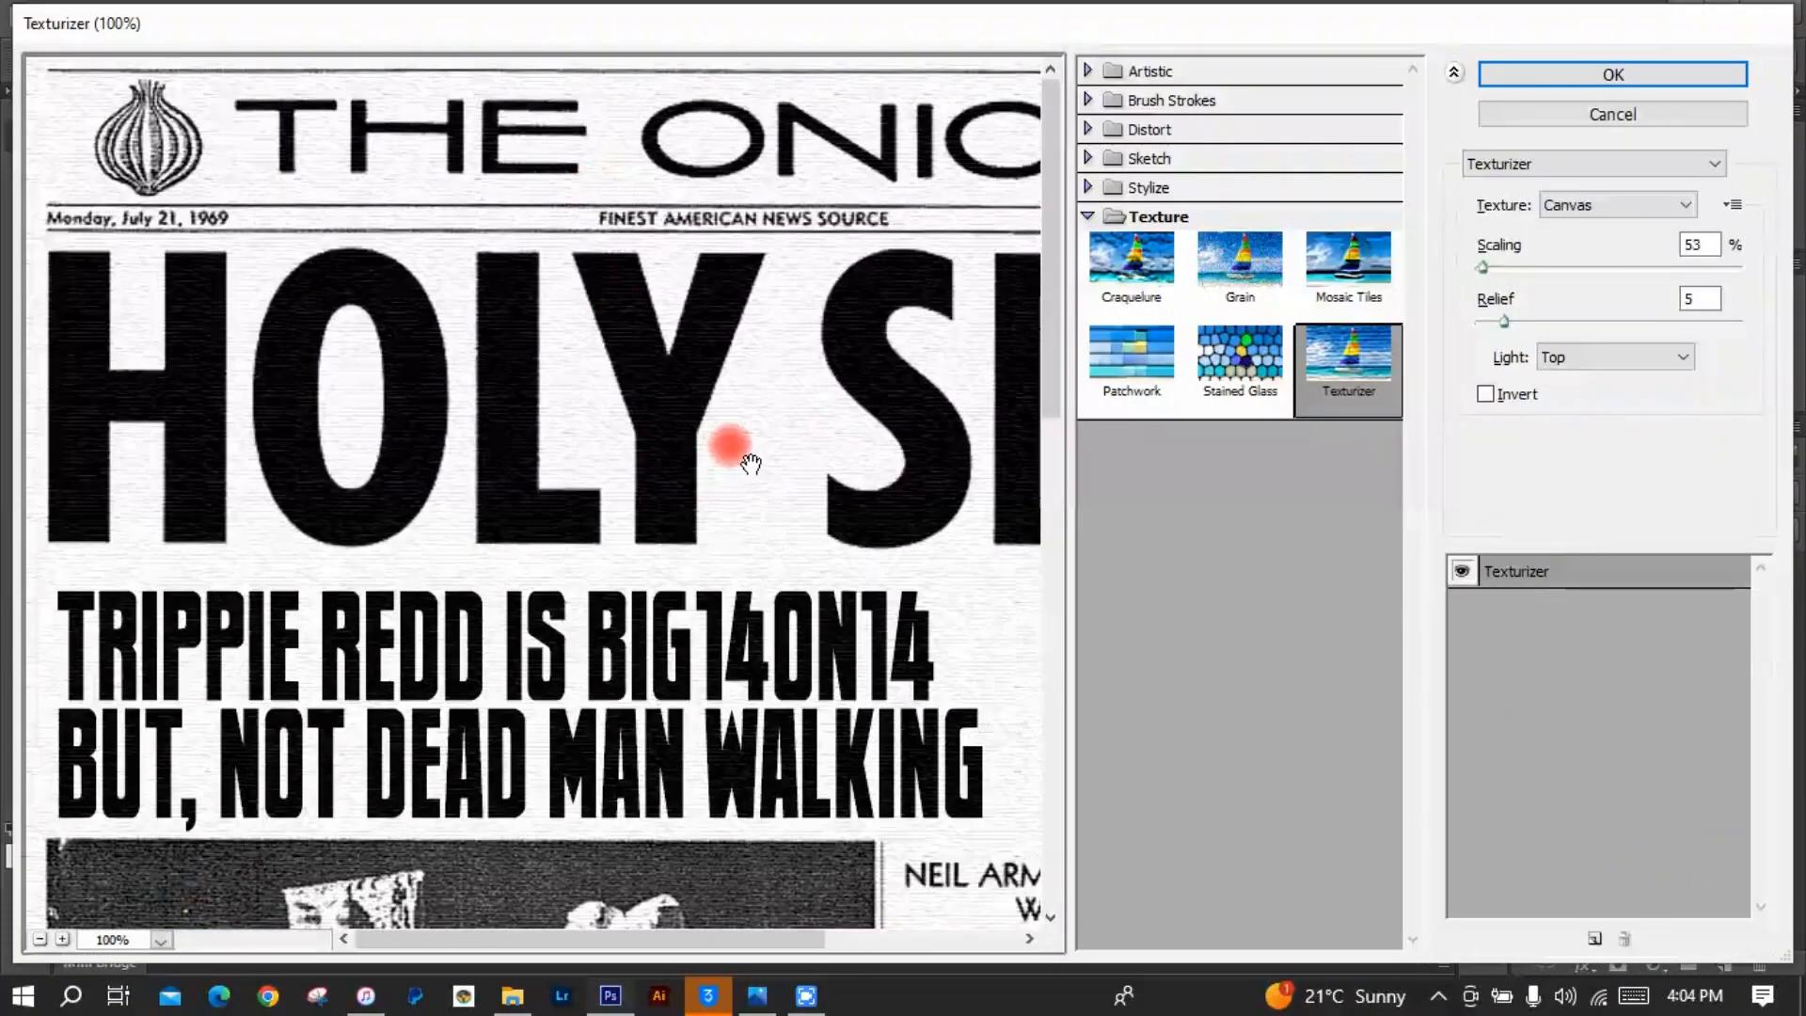
click(1213, 73)
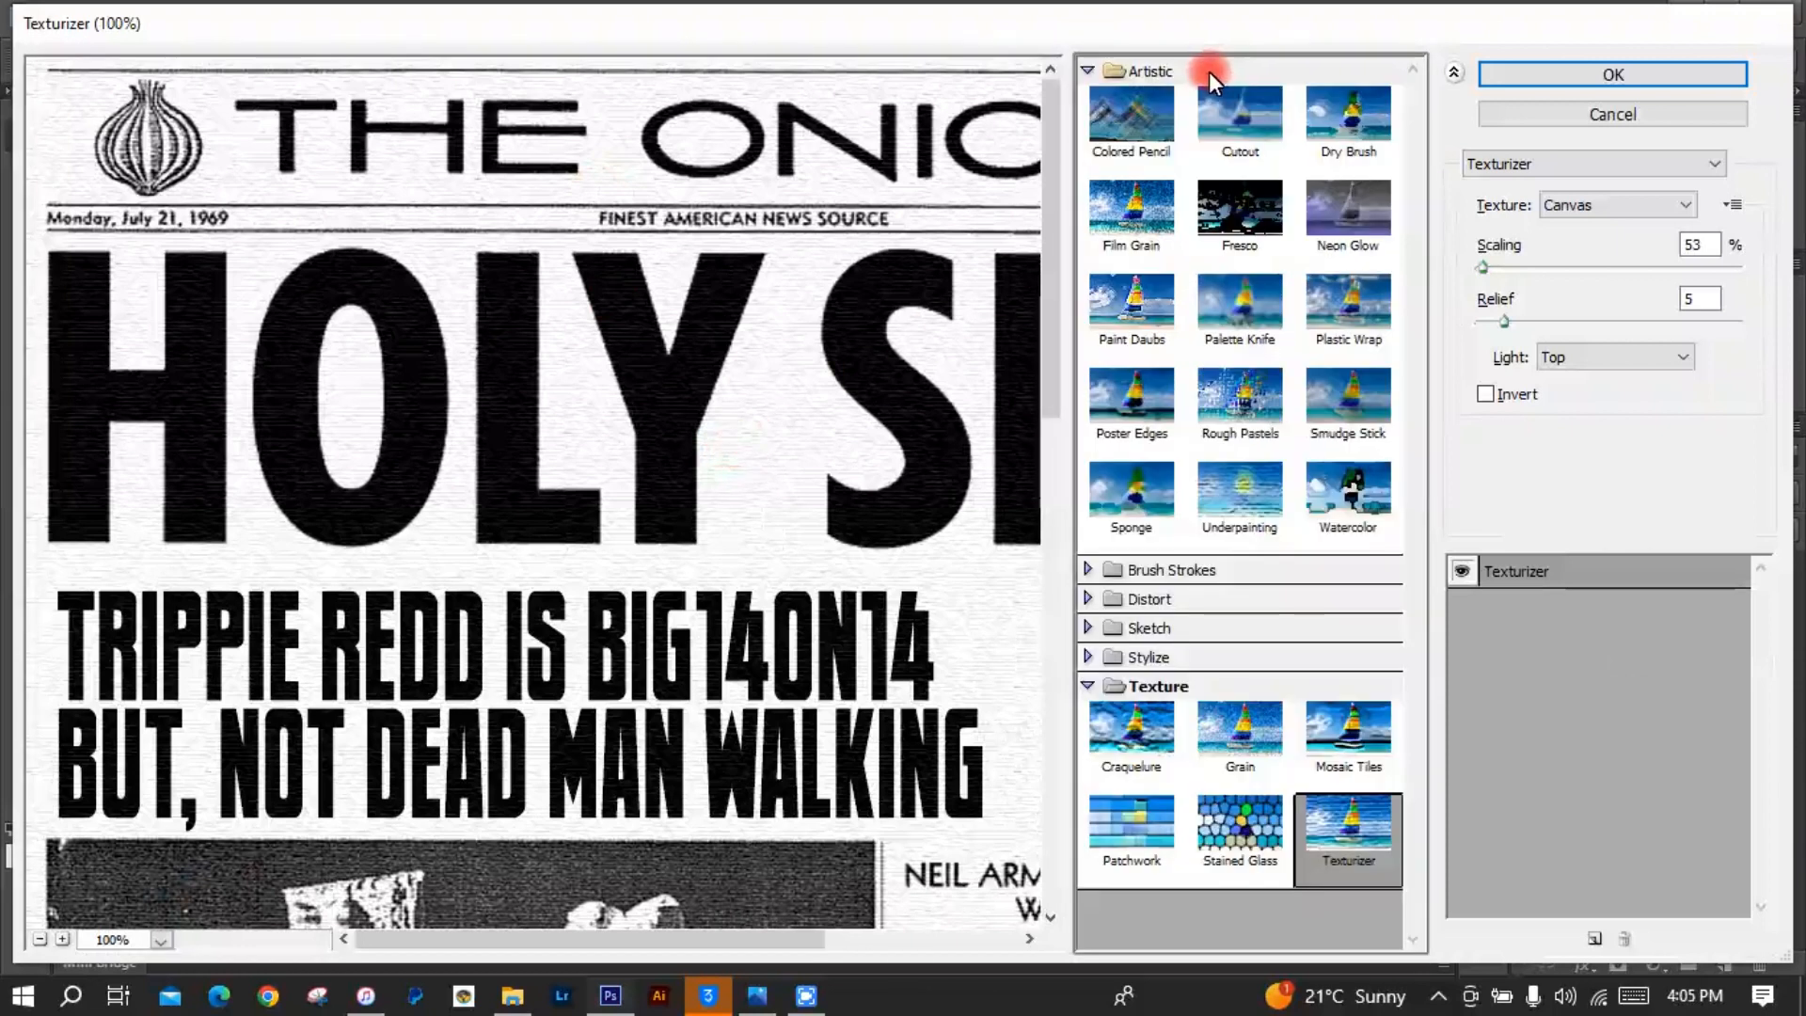
click(1145, 247)
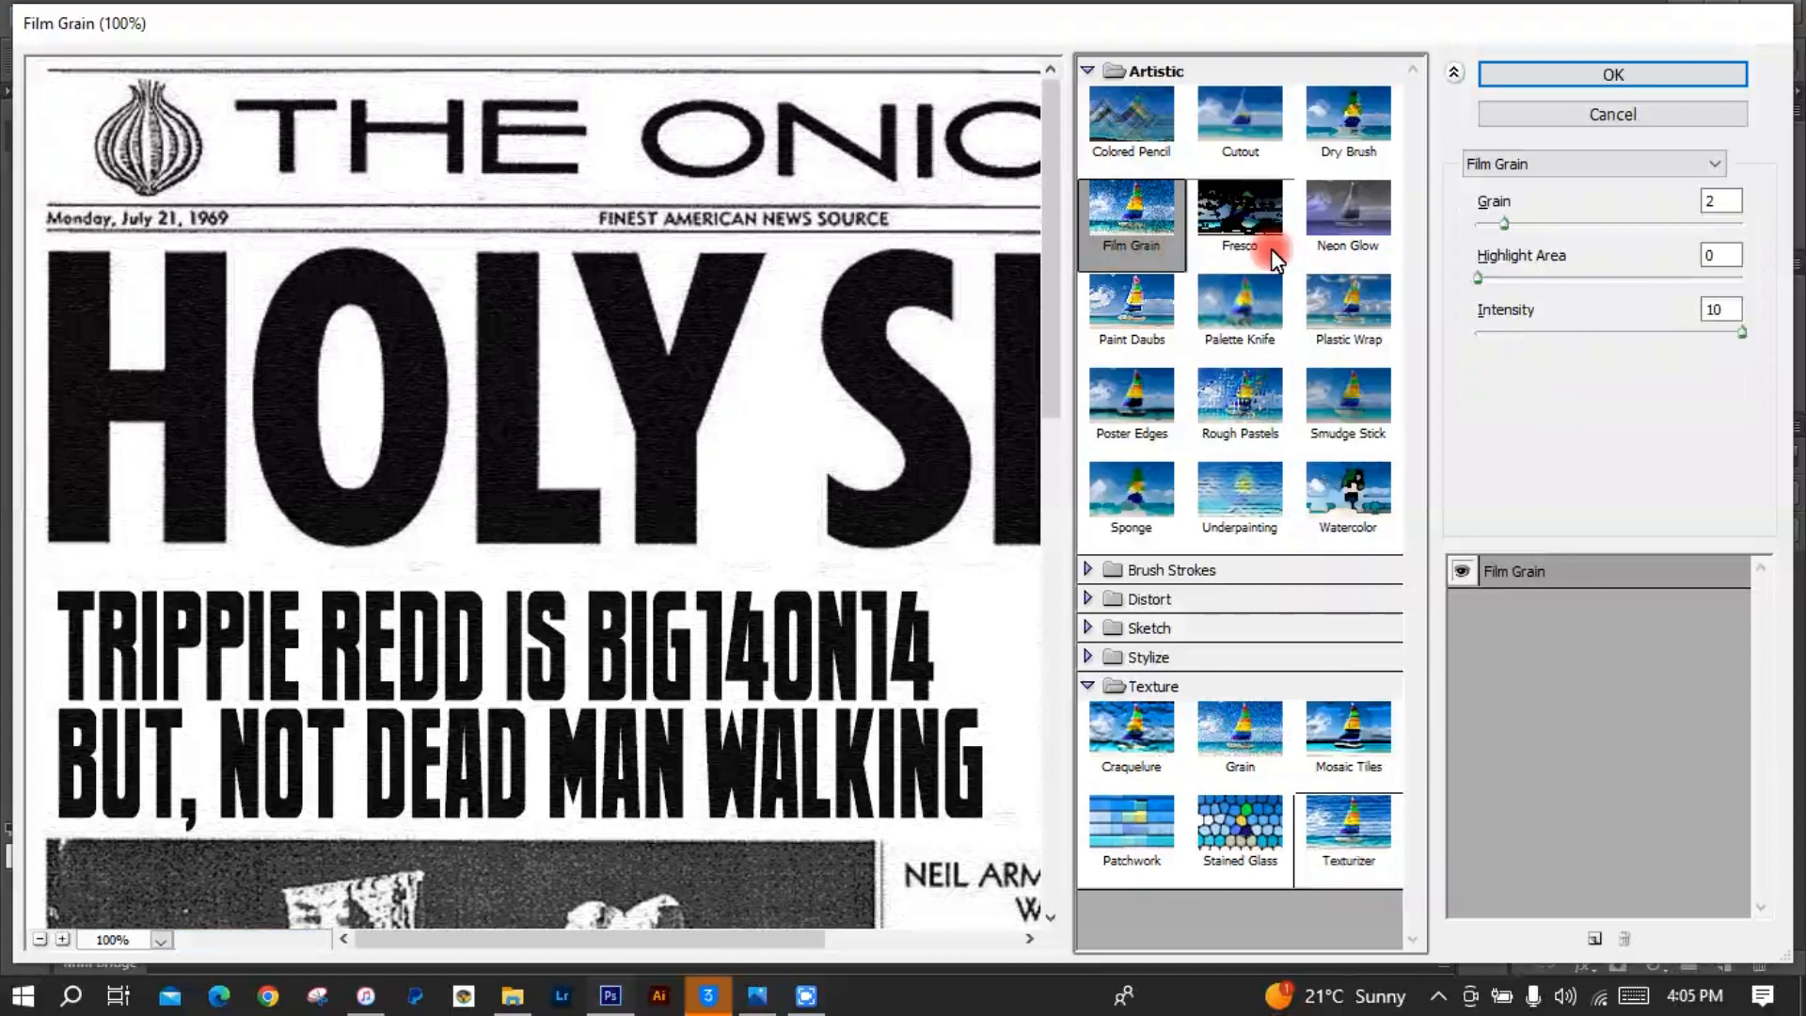
drag(1504, 223, 1536, 225)
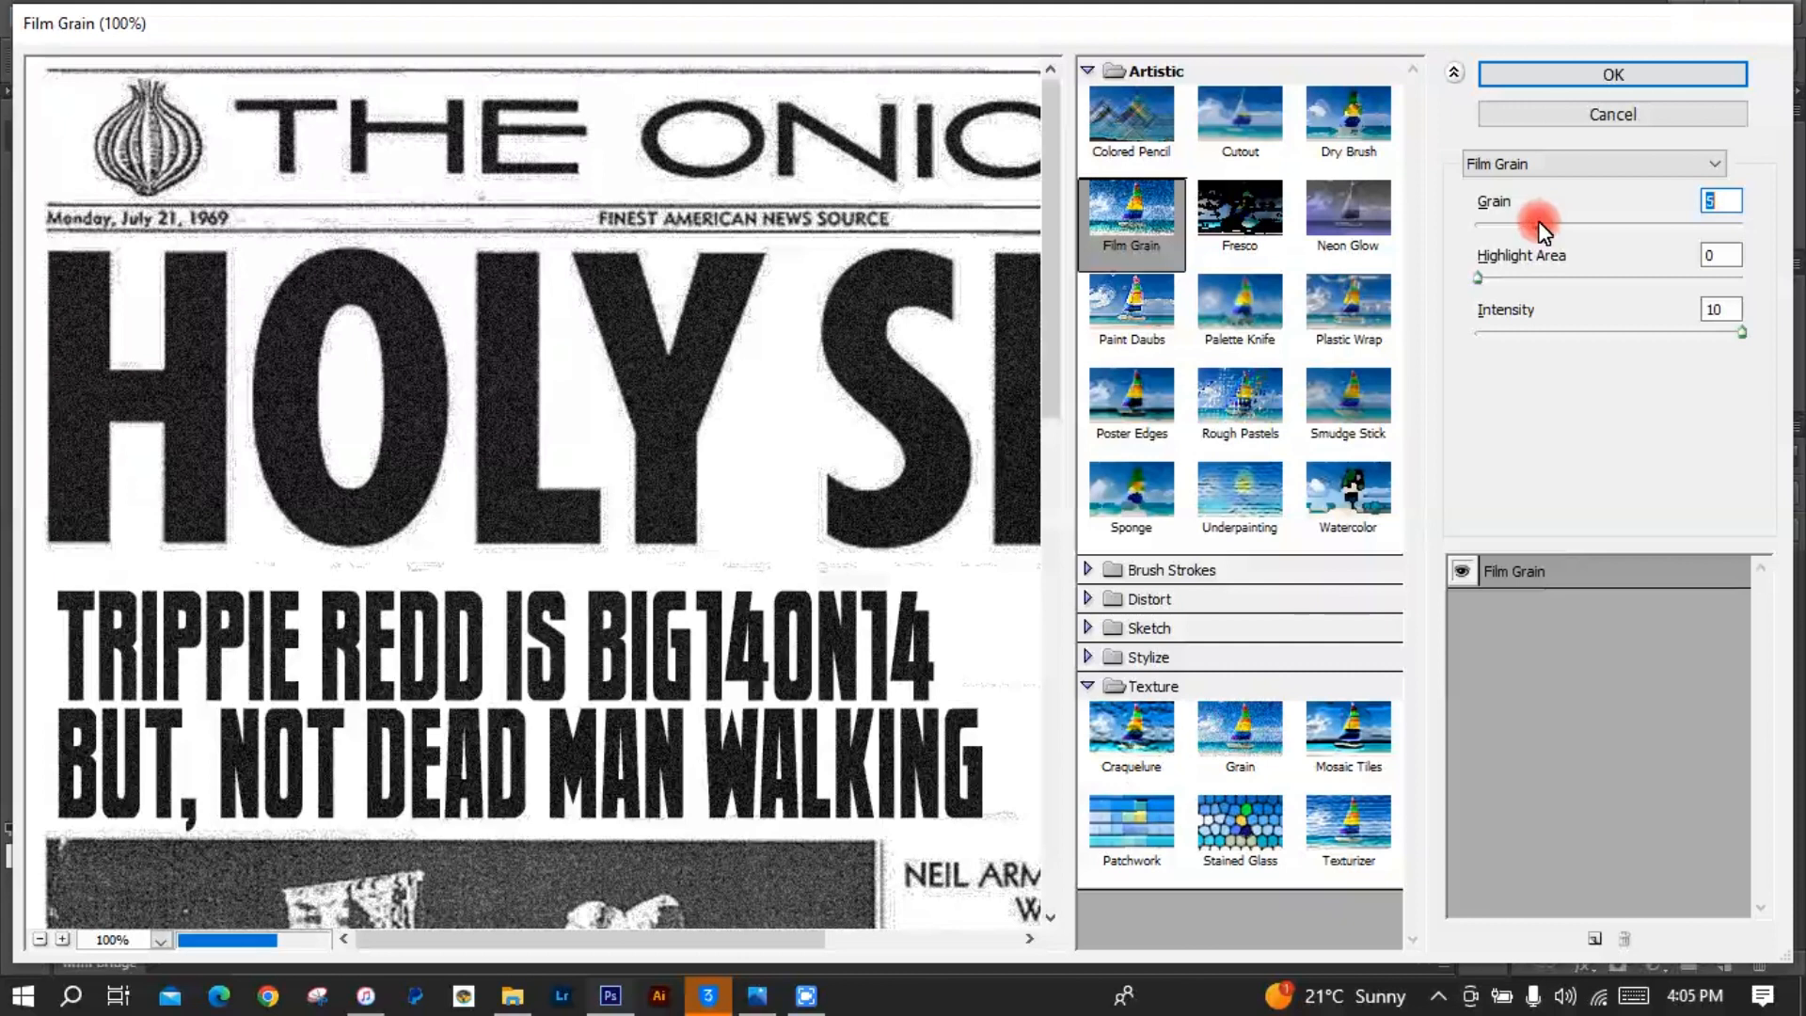
click(1524, 223)
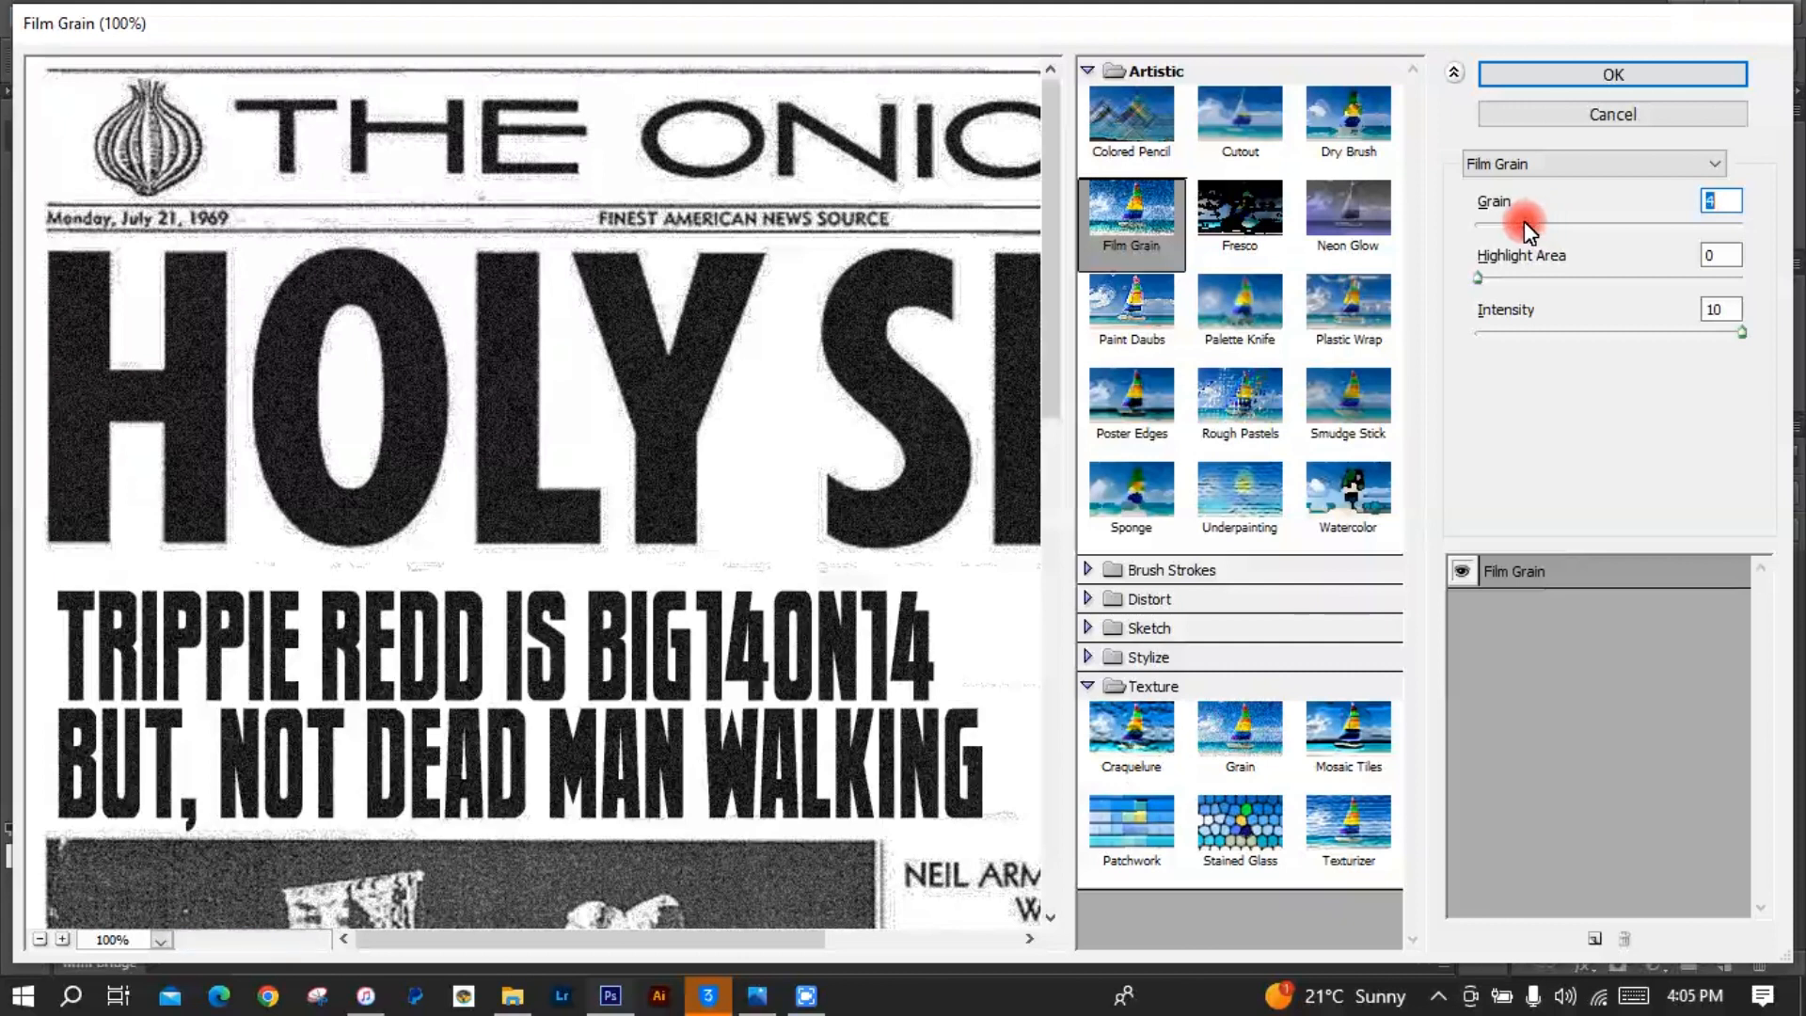
drag(1052, 348, 1031, 414)
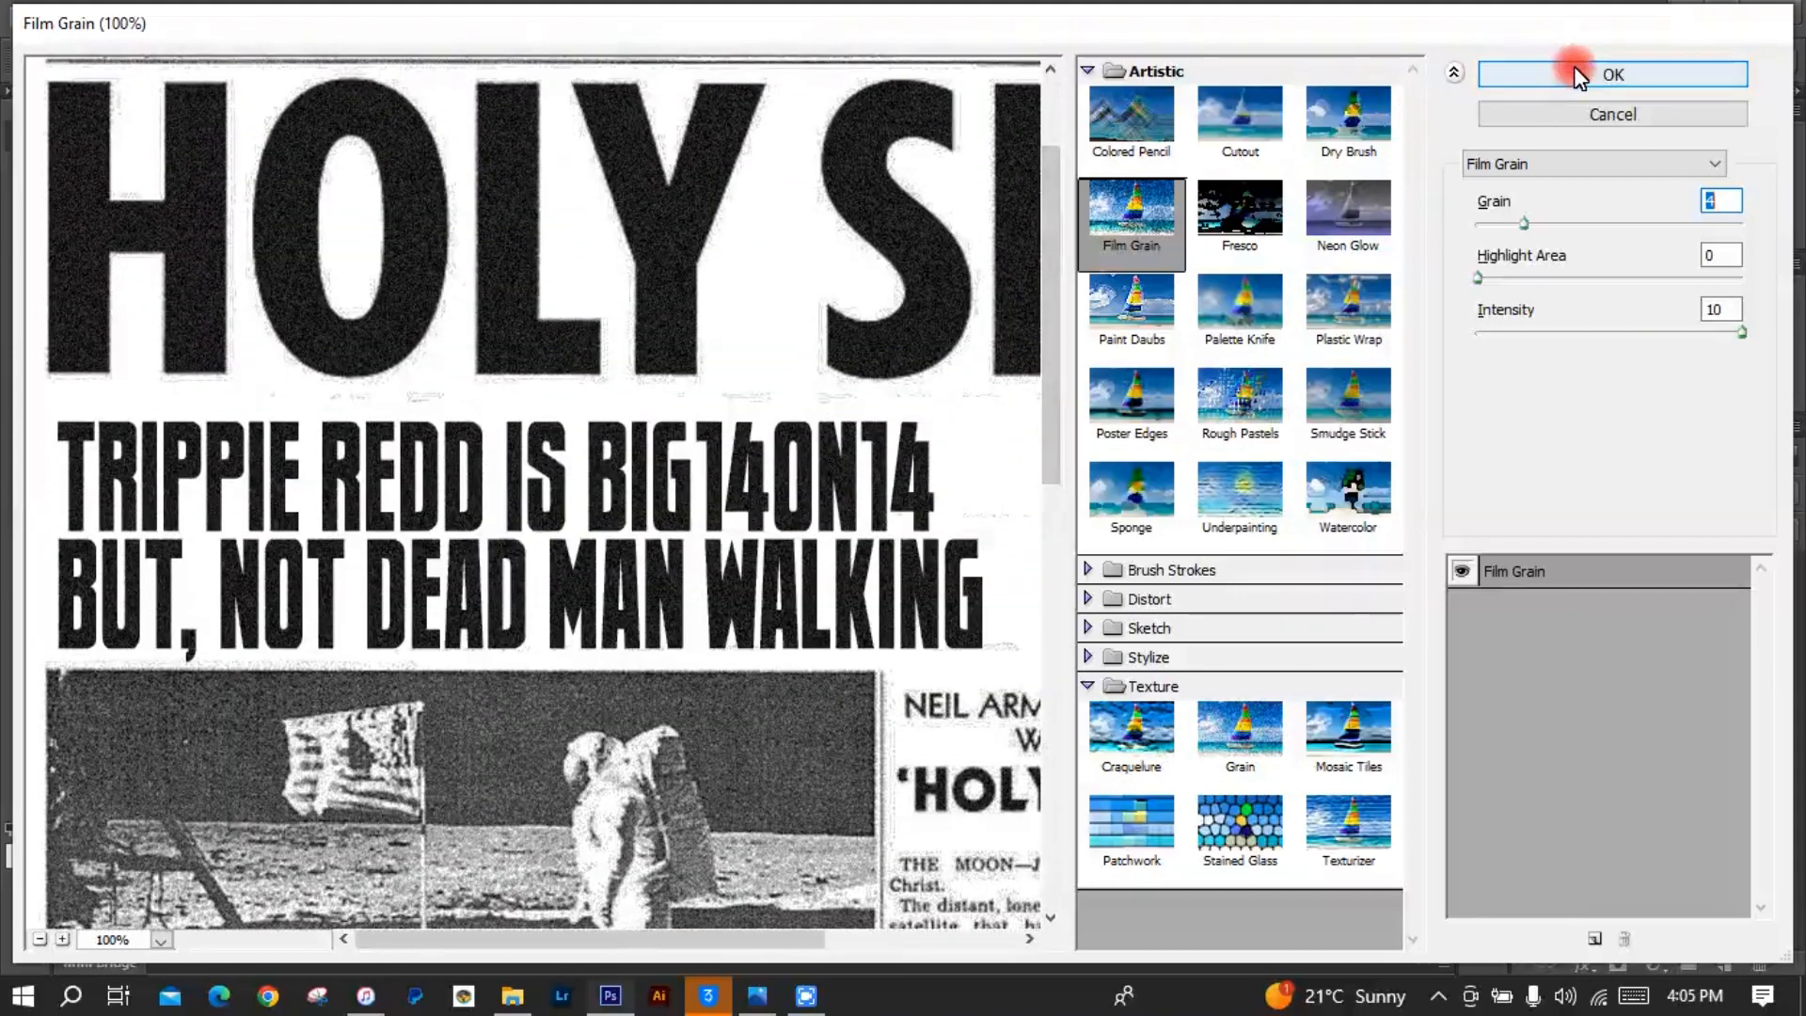
click(1613, 79)
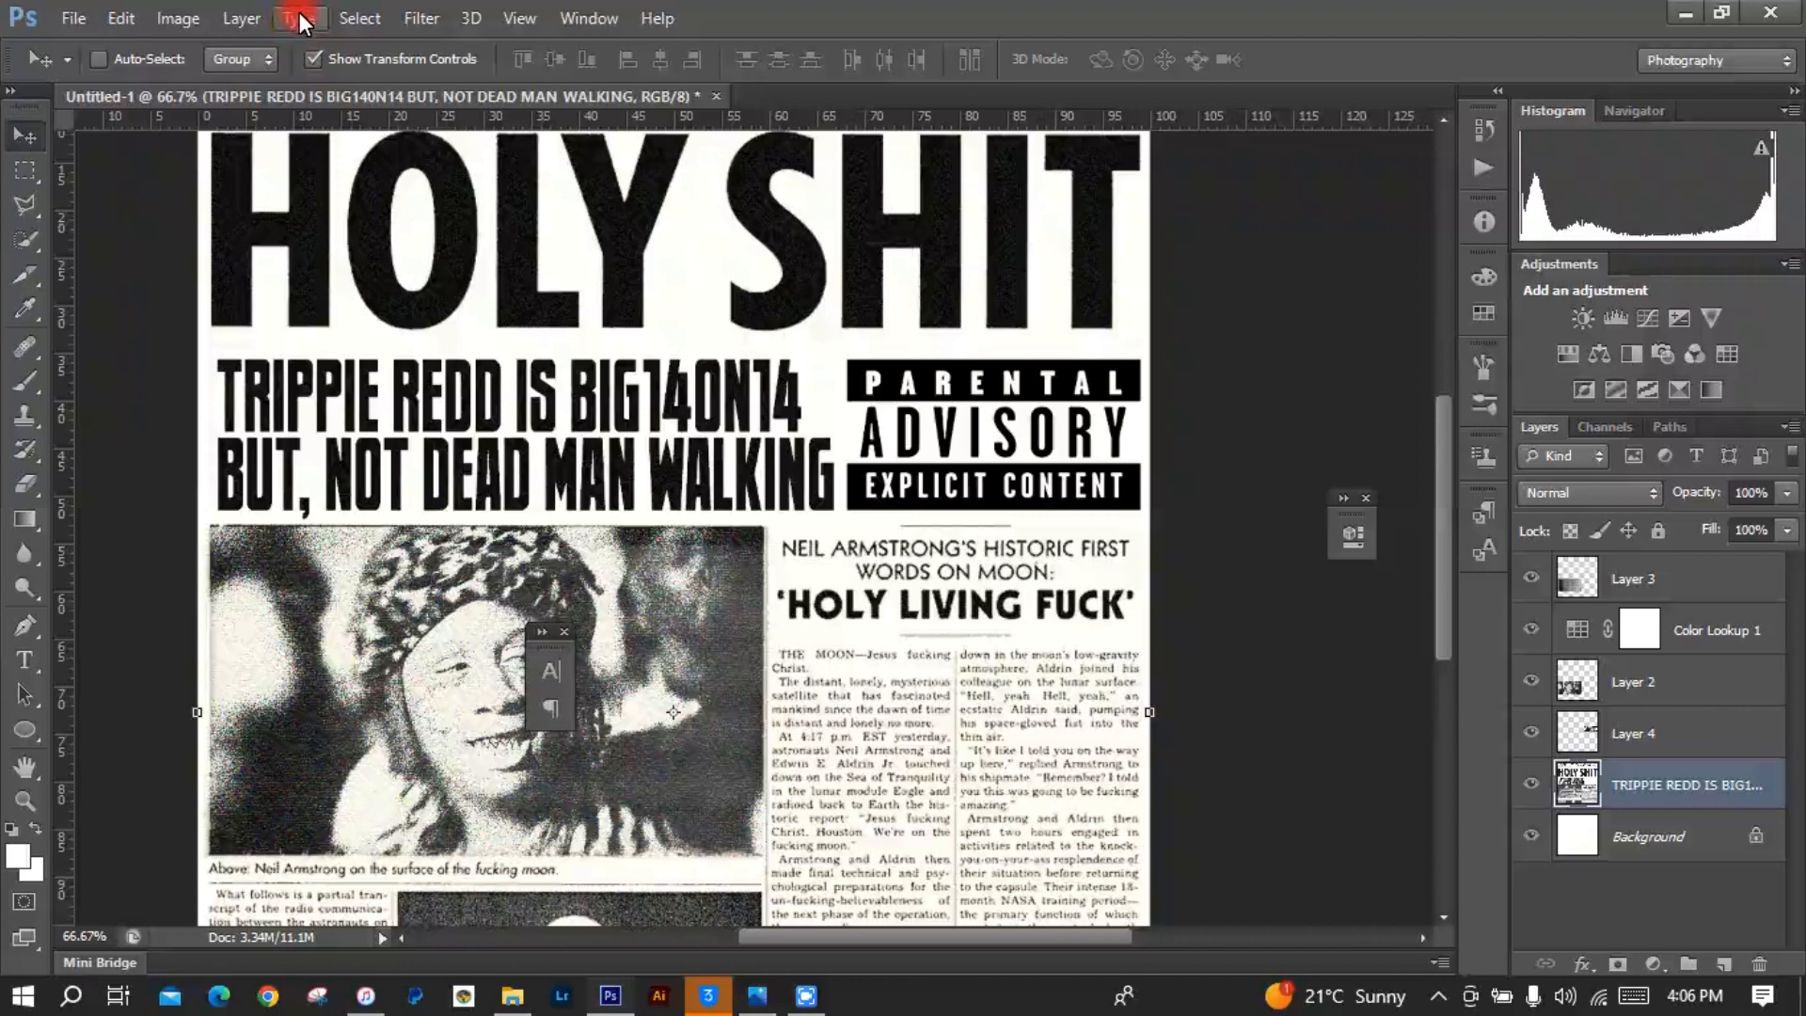
Step: Apply the Texturizer filter to the merged newspaper layer with a Canvas texture, slightly adjusted scaling, relief 5 and light from Top
click(414, 18)
click(449, 124)
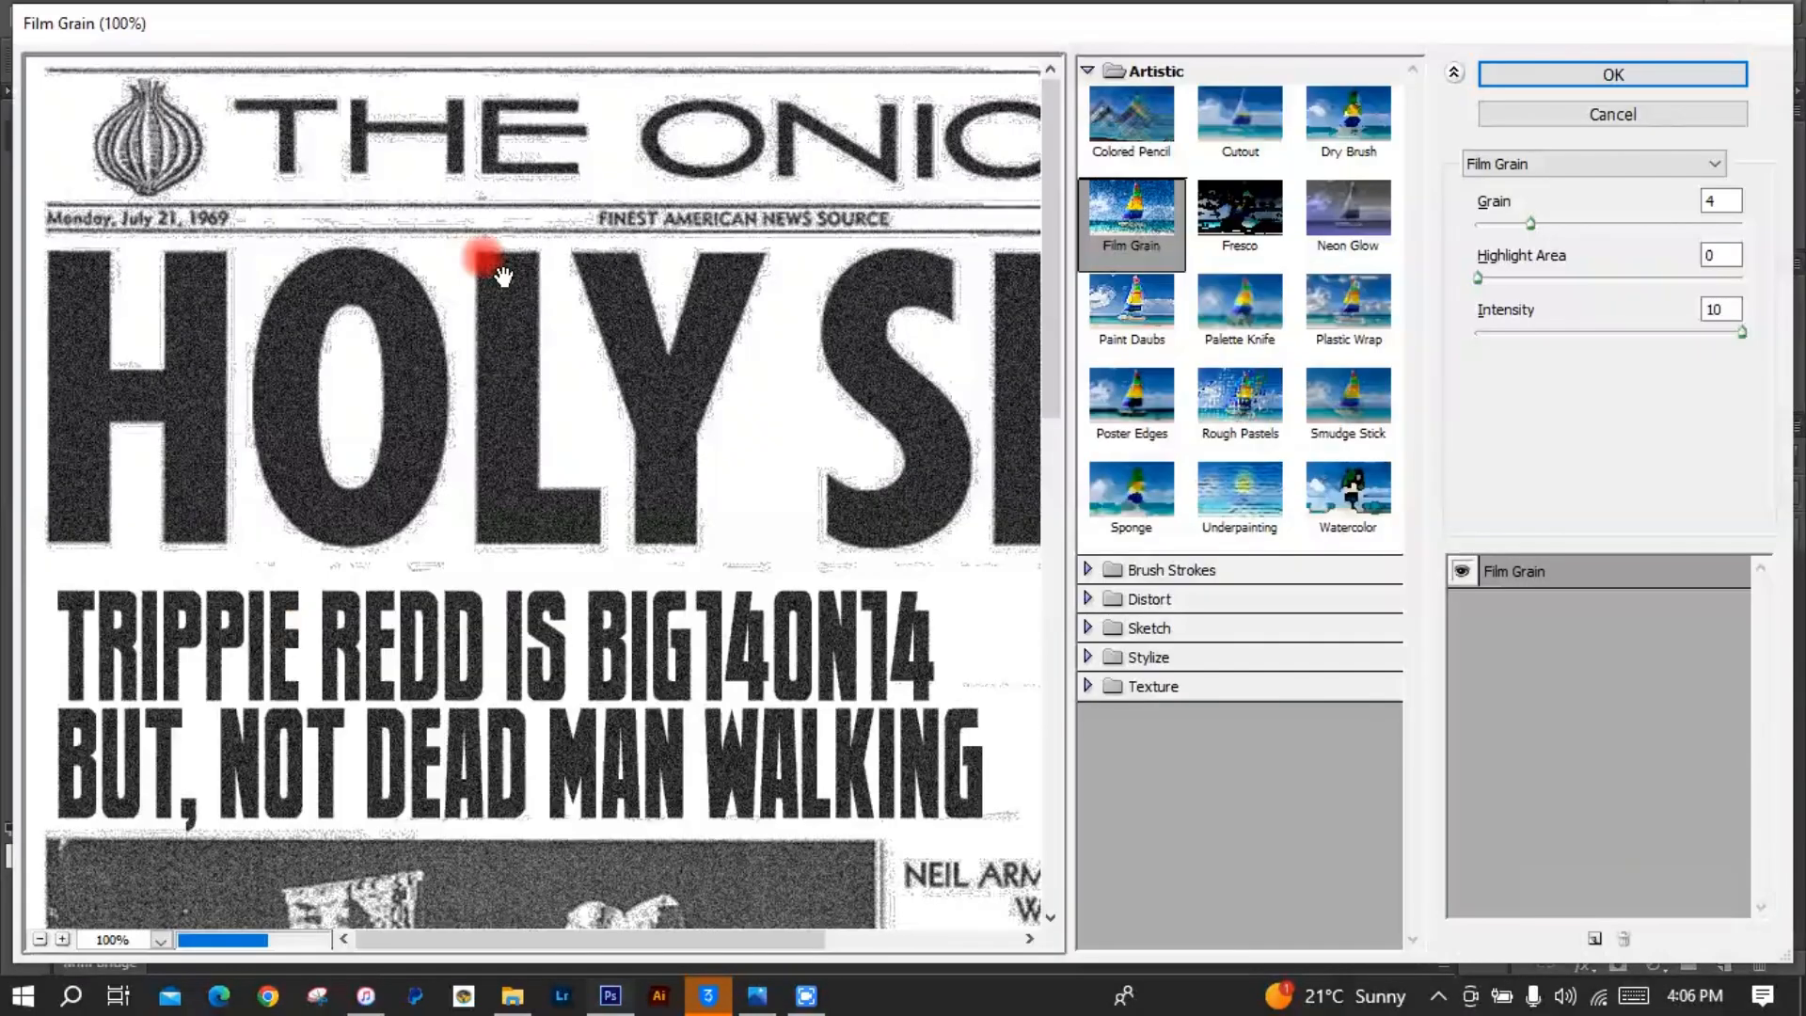
click(1247, 569)
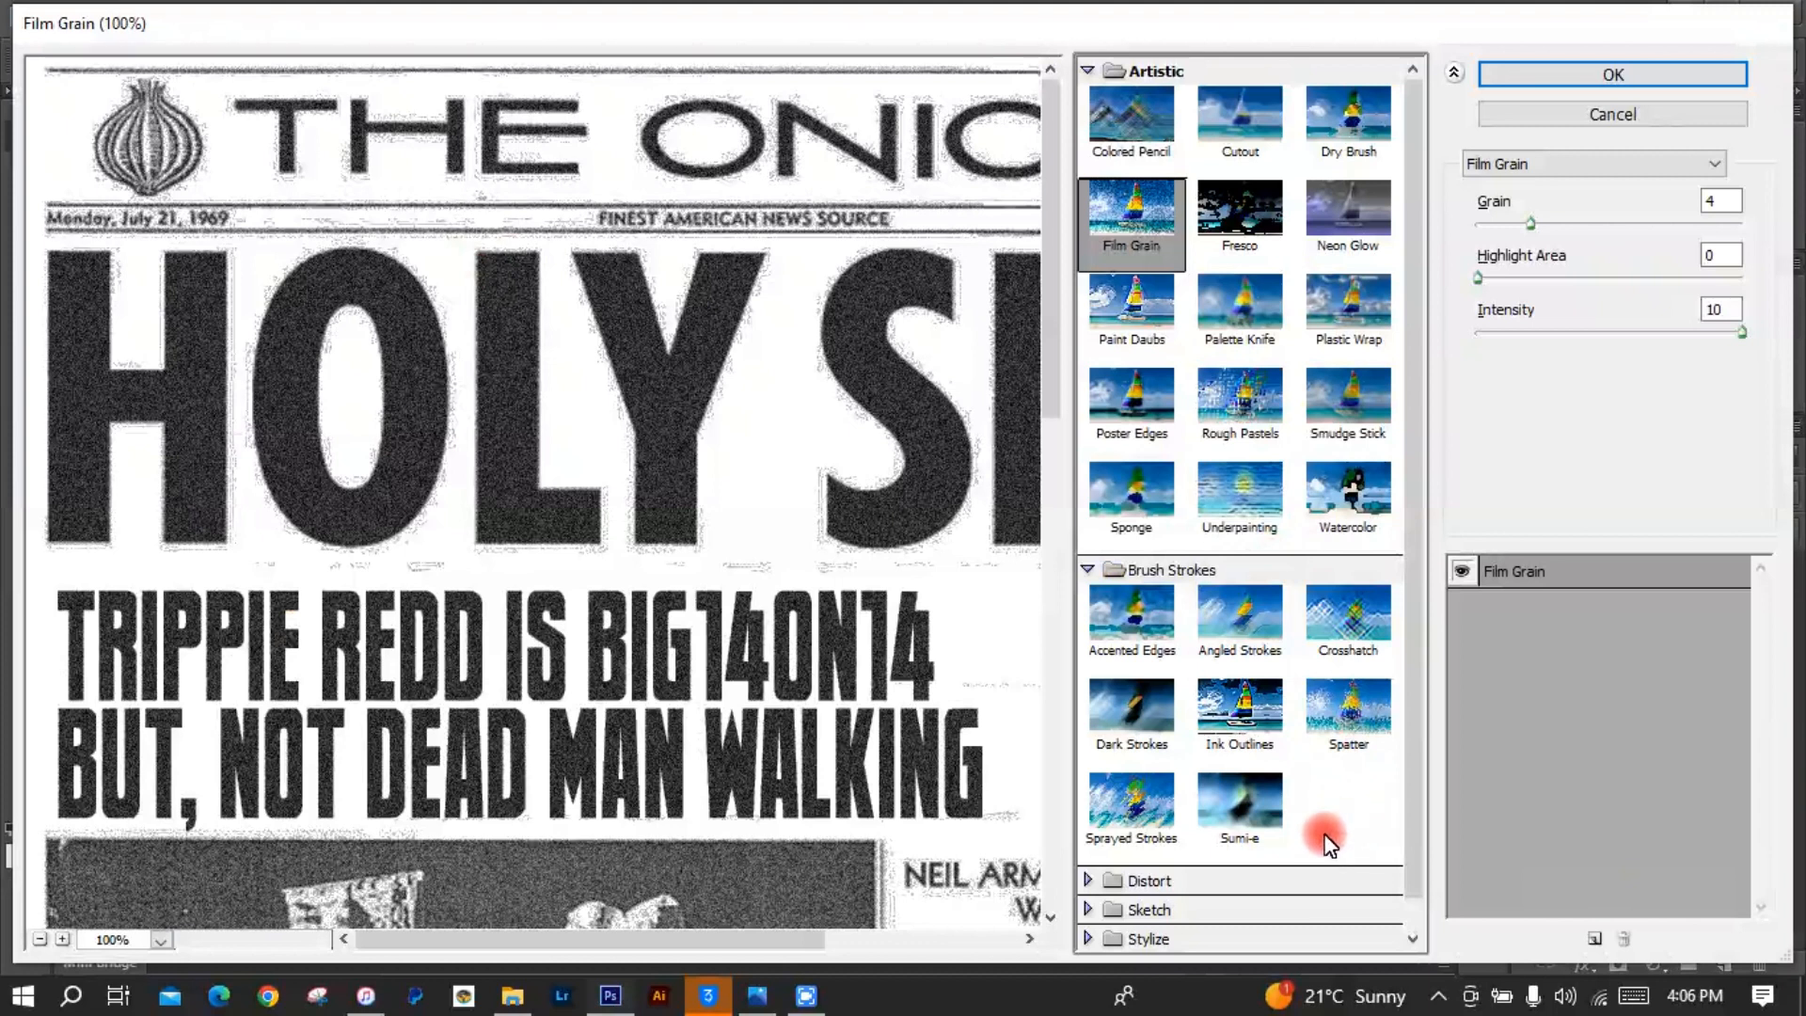
click(1092, 570)
click(1147, 685)
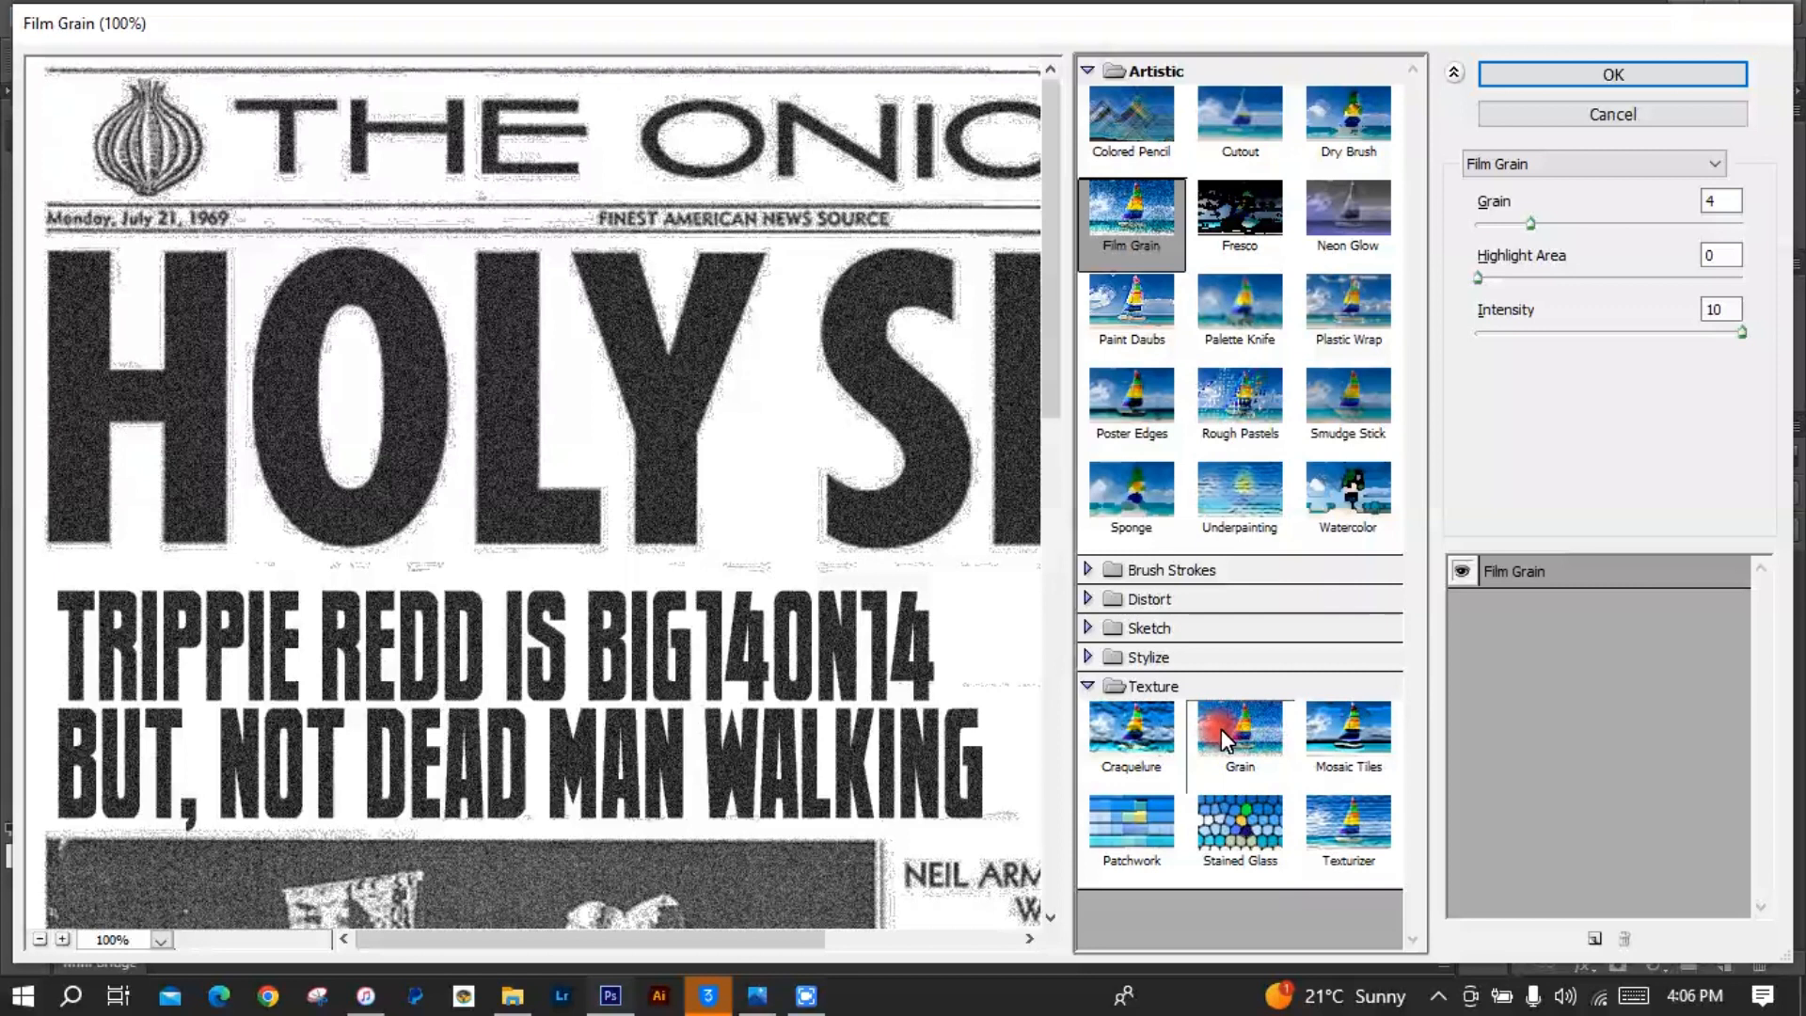
click(1331, 821)
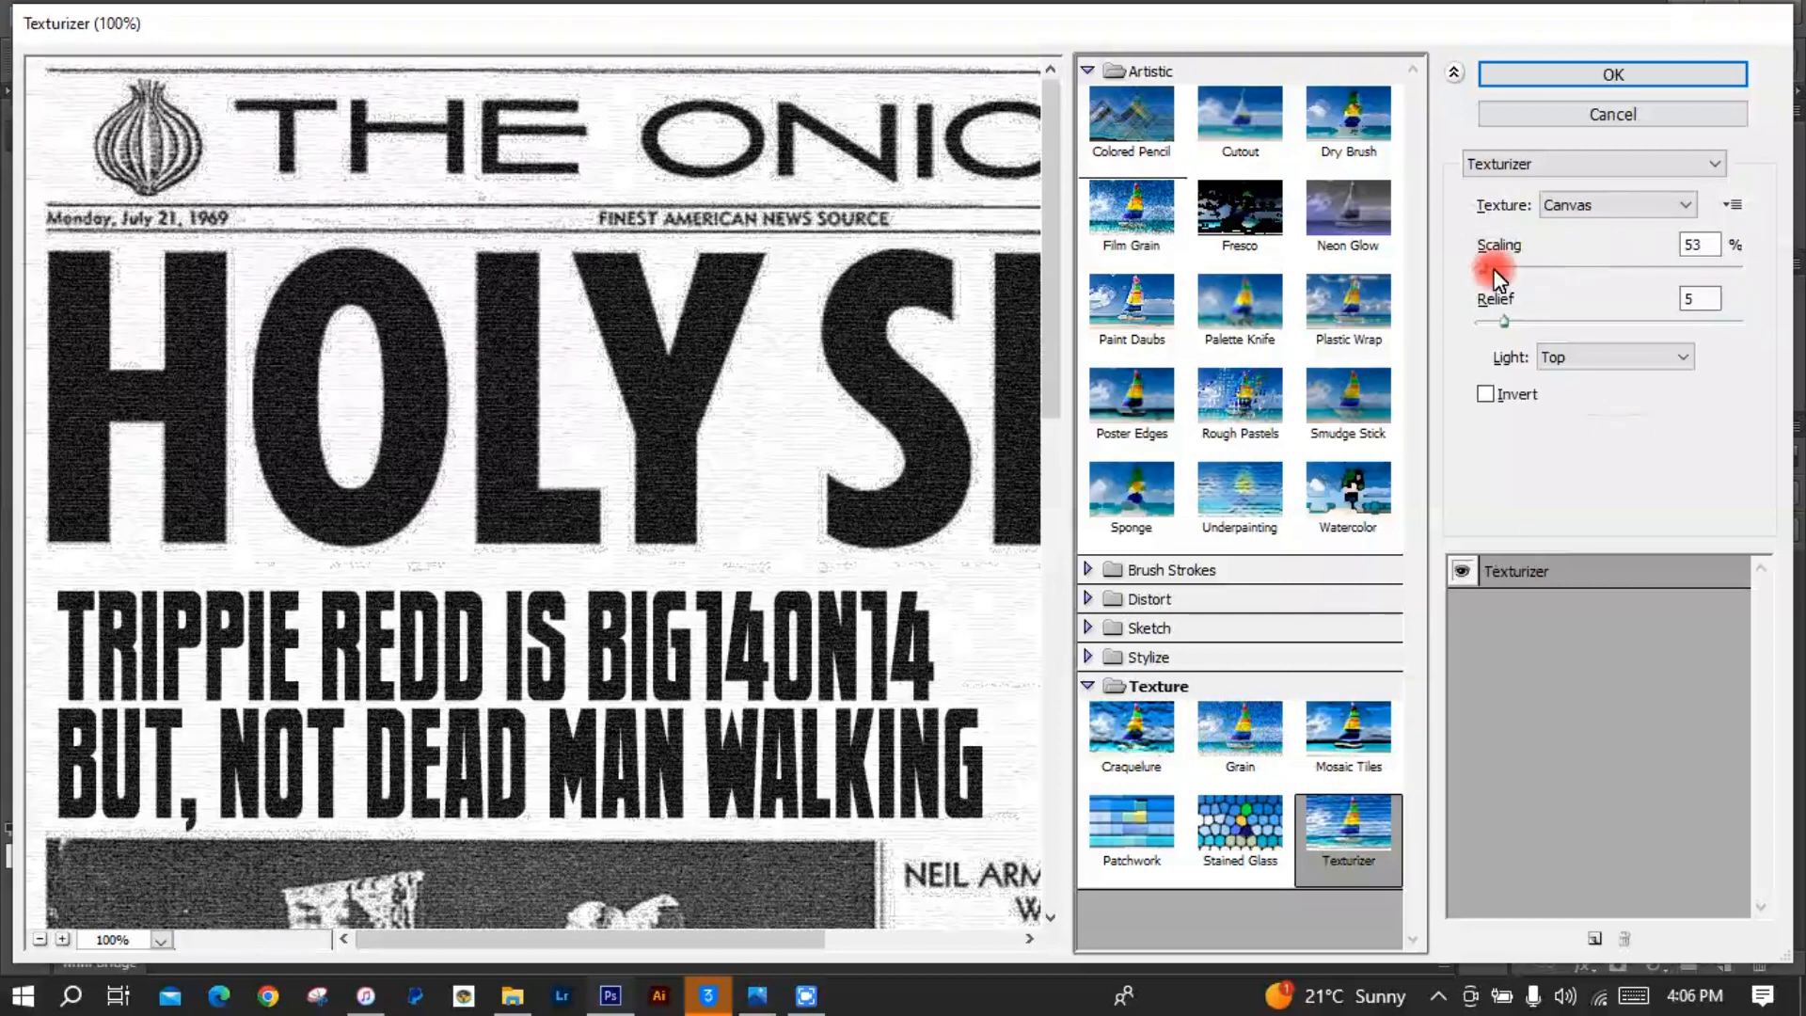
drag(1494, 267, 1499, 267)
click(1645, 74)
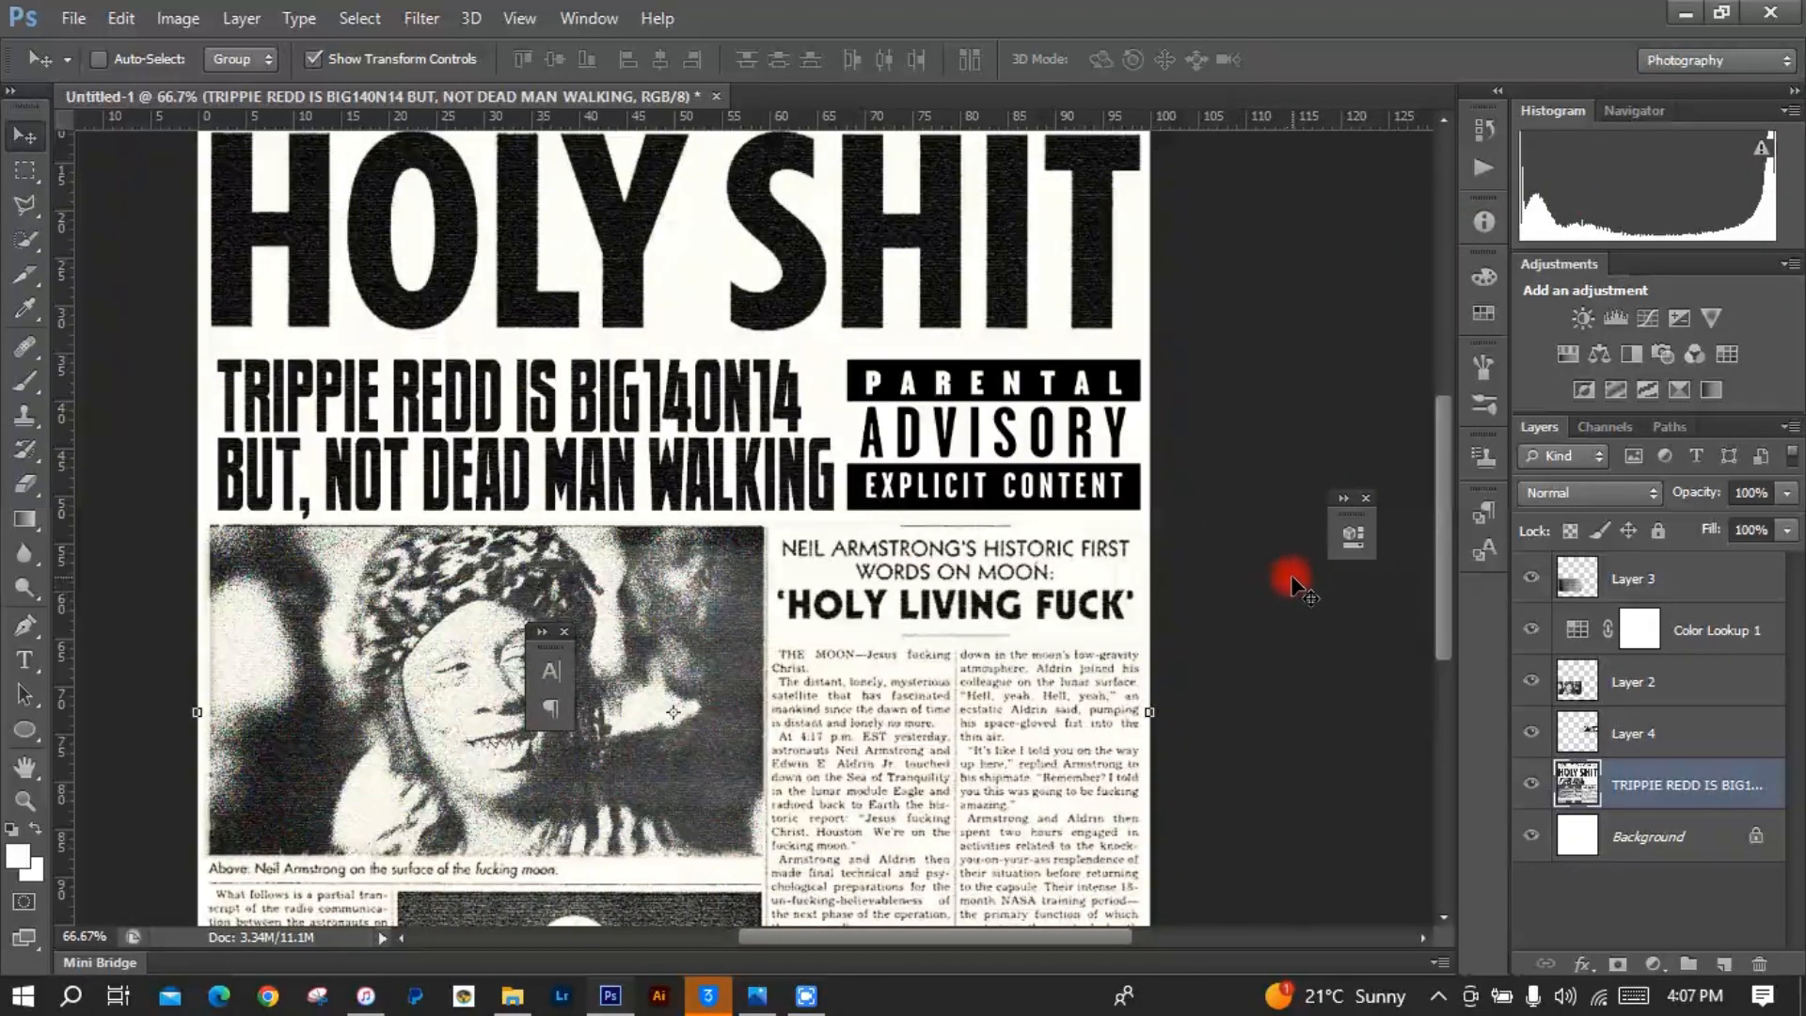
Step: Examine the texture on the headline, subheadline and portrait up close and across the full page, moving the collapsed Character panel clear of the artwork
click(26, 799)
click(563, 300)
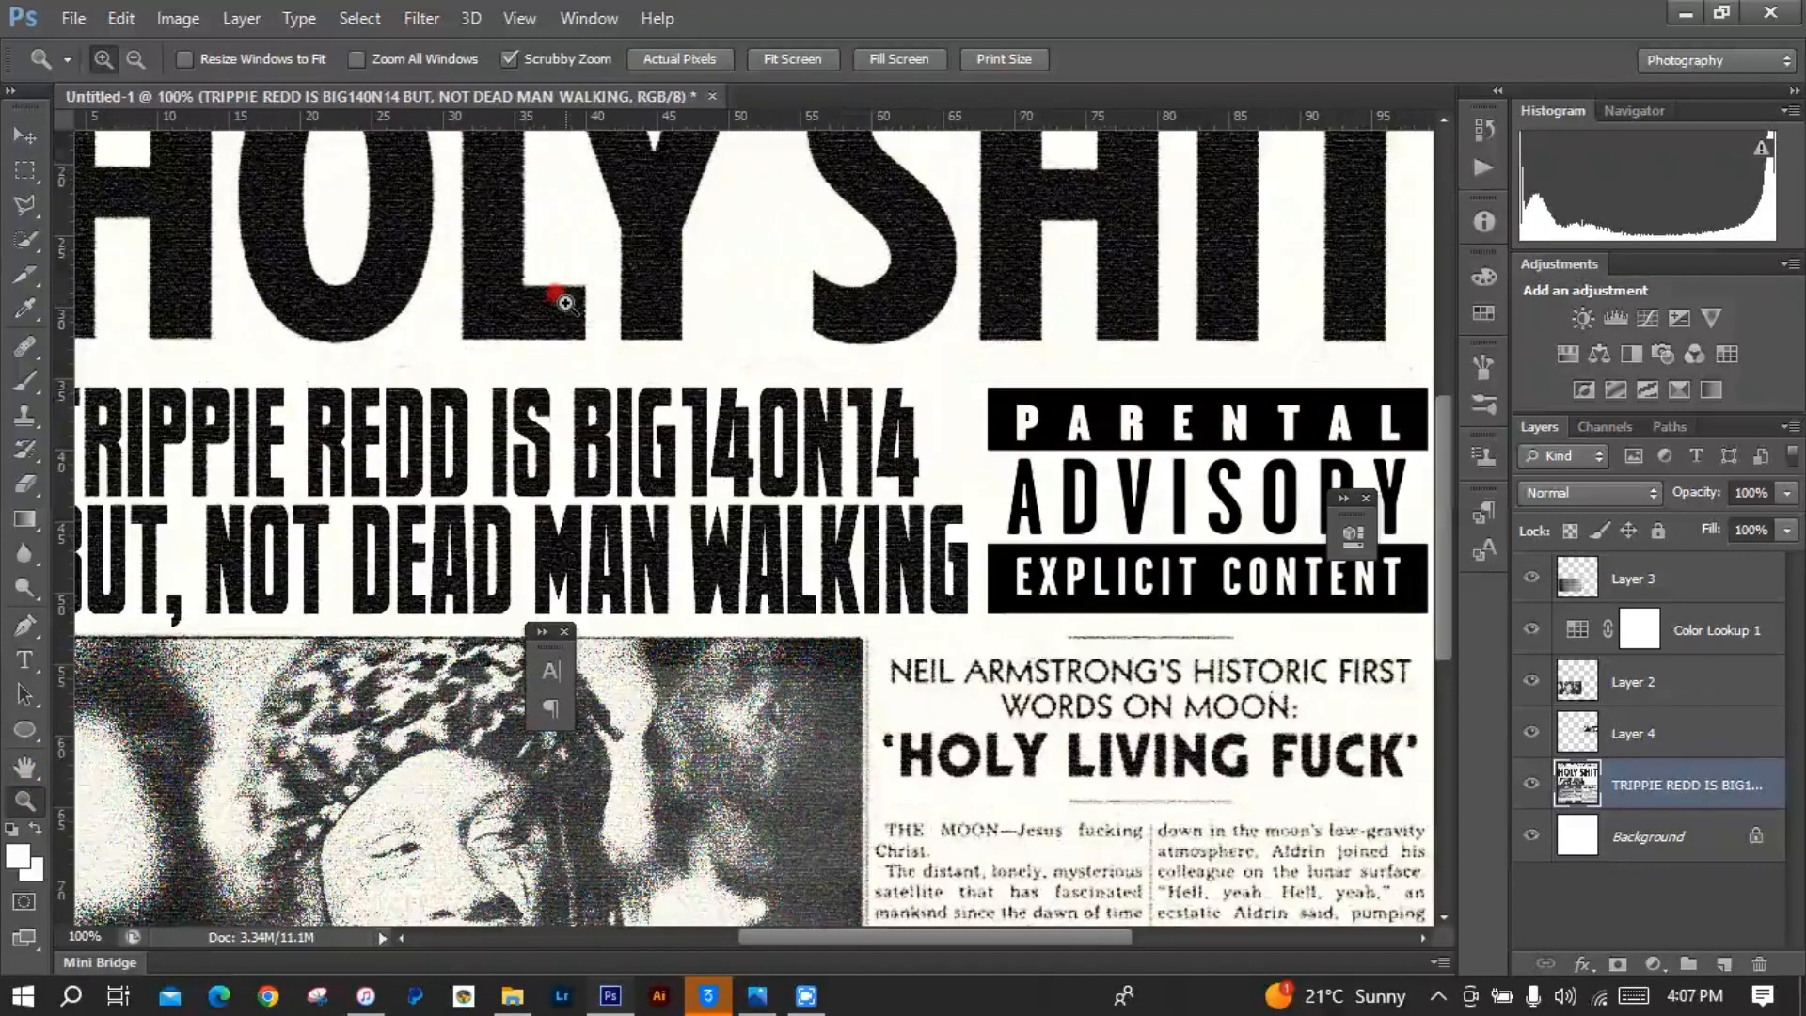
click(564, 301)
right_click(613, 435)
click(668, 590)
right_click(635, 583)
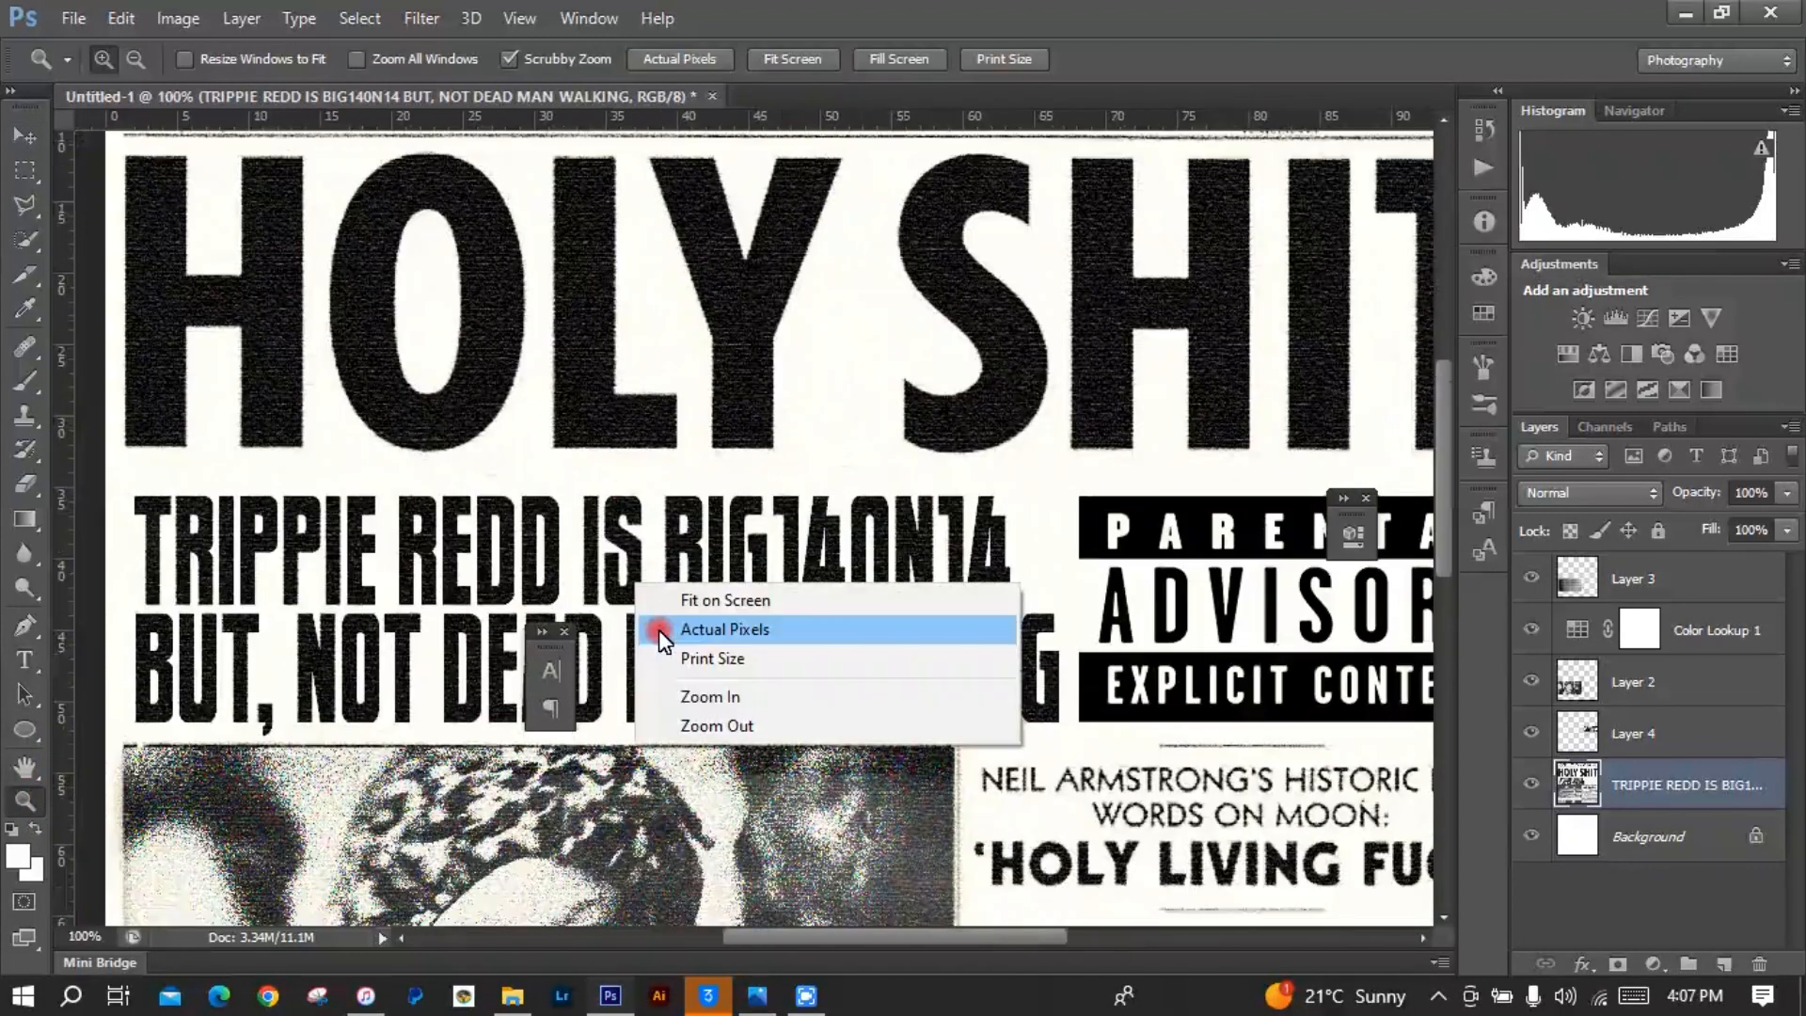
click(715, 725)
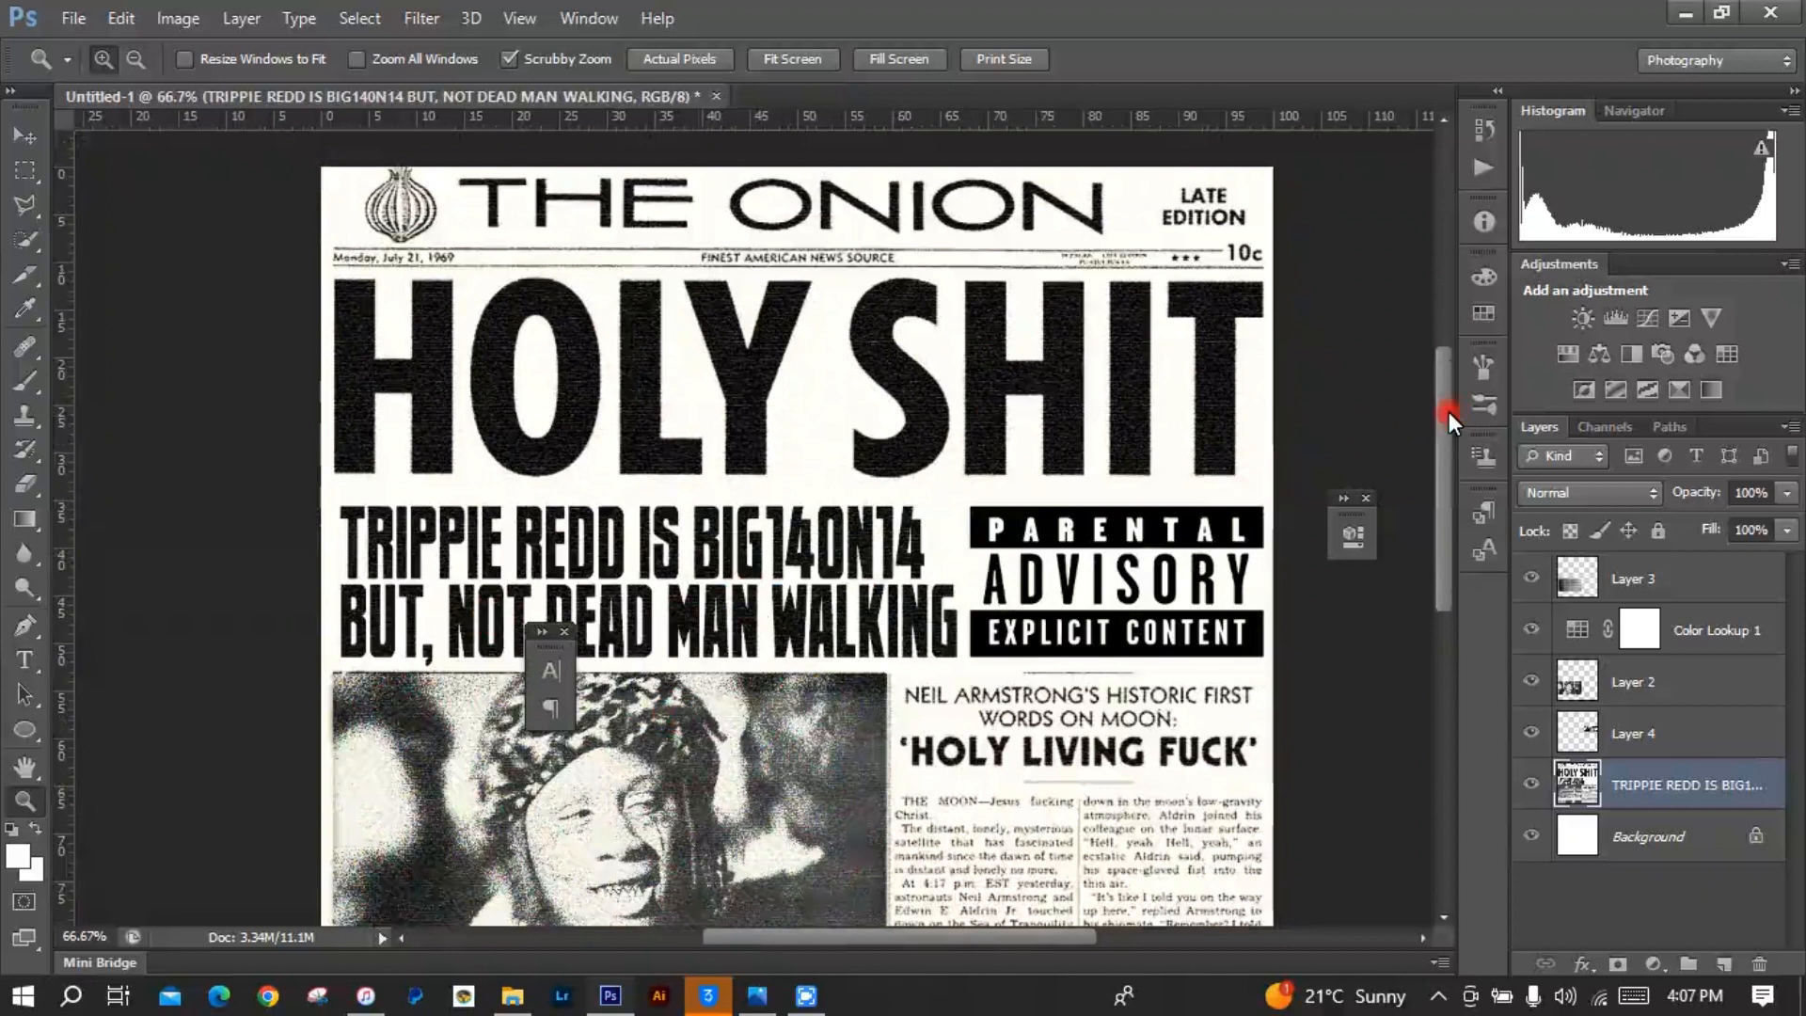
drag(1449, 412, 1453, 453)
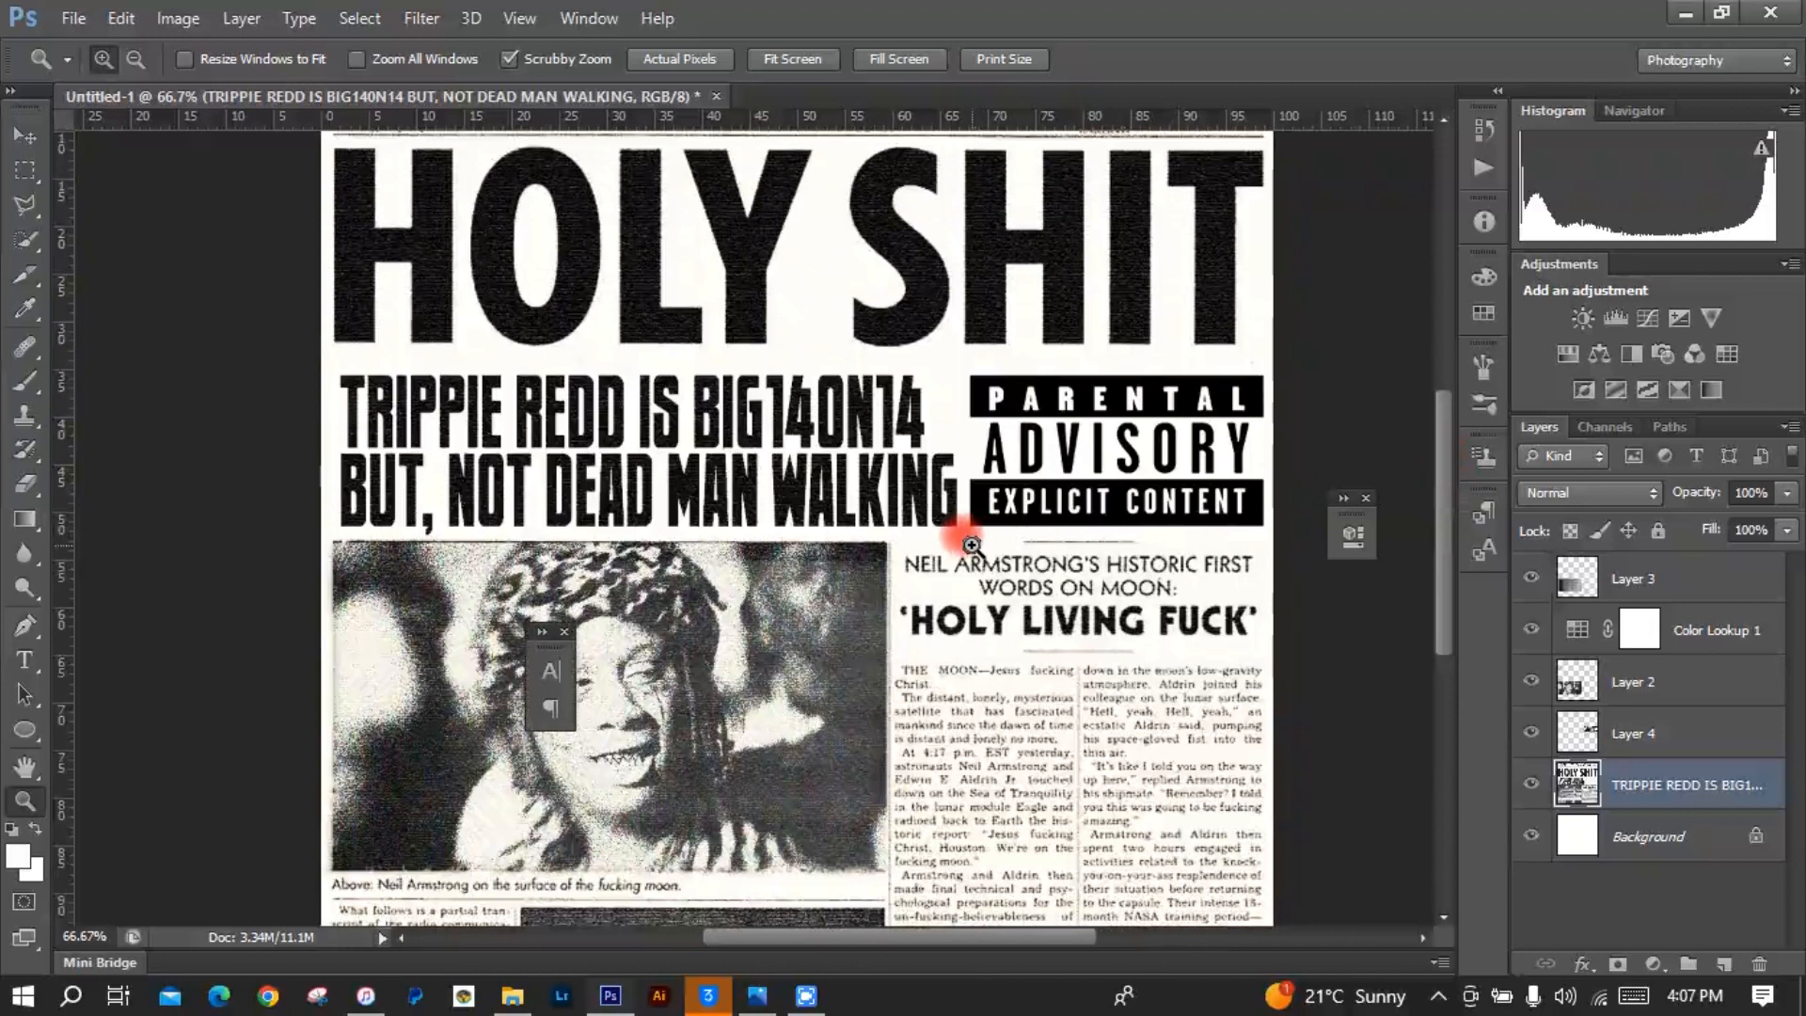
scroll(993, 631, down, 2)
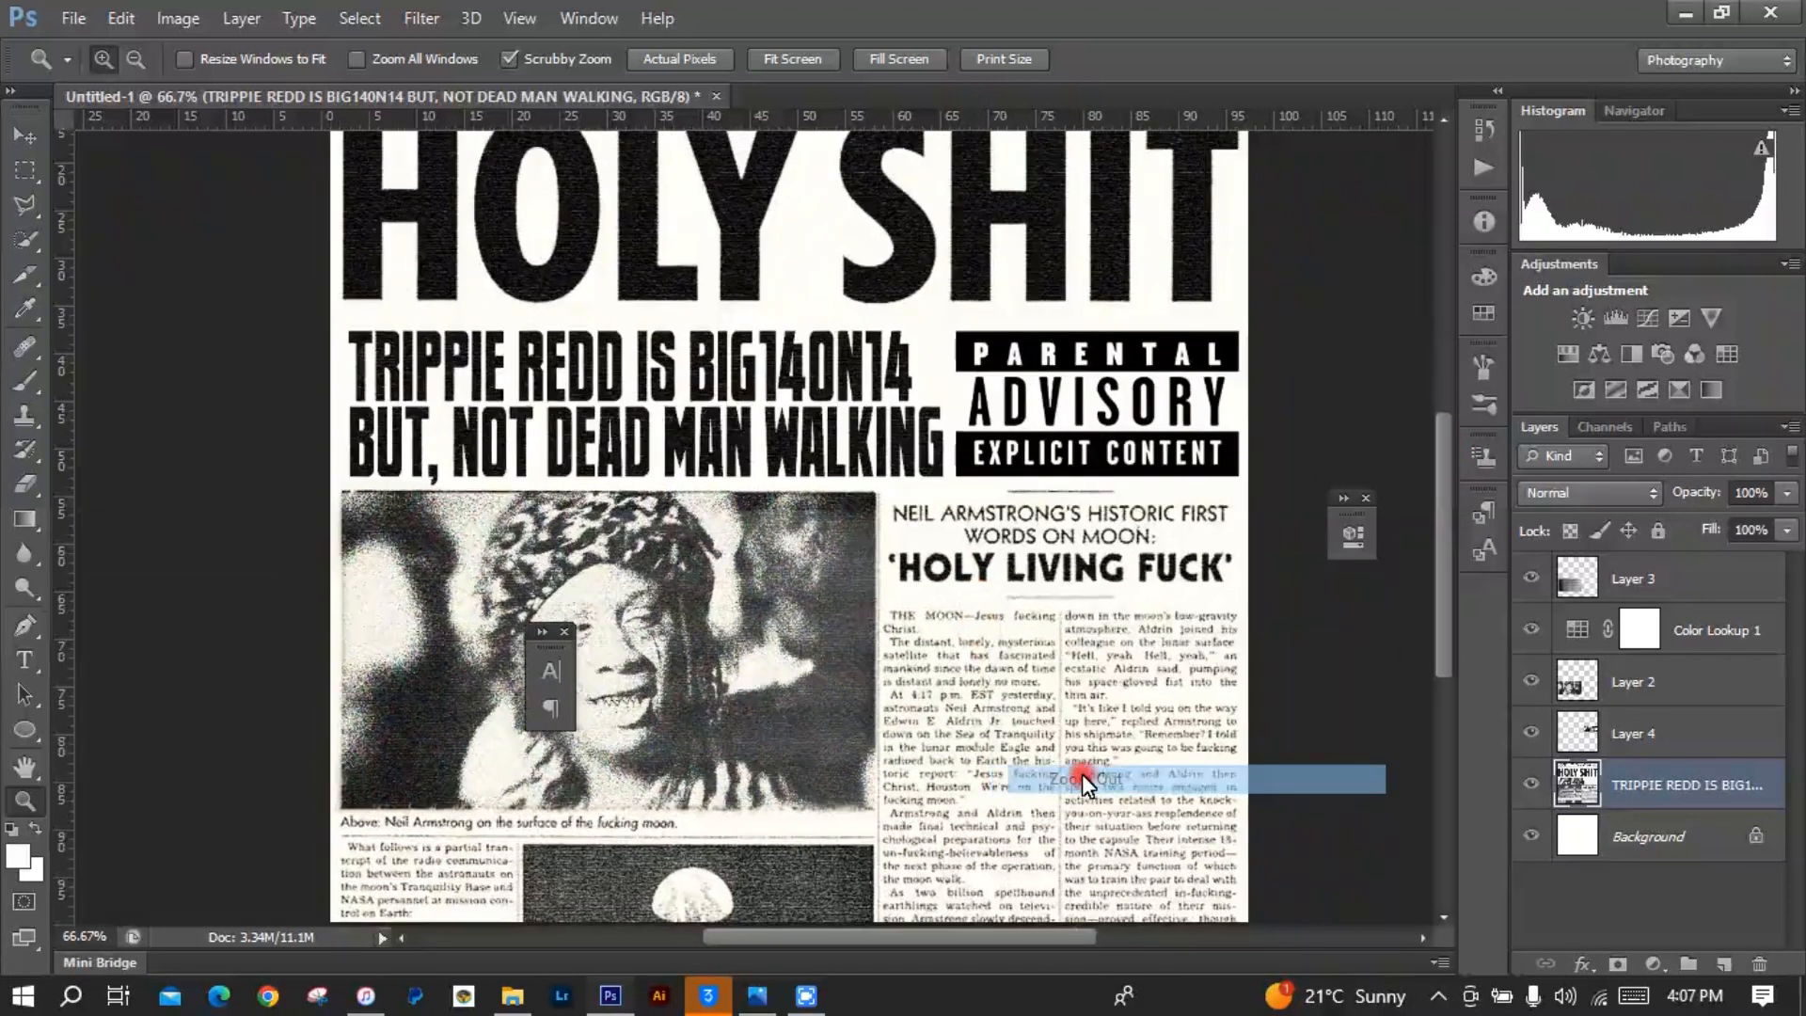
alt+click(1082, 773)
drag(535, 648, 1354, 652)
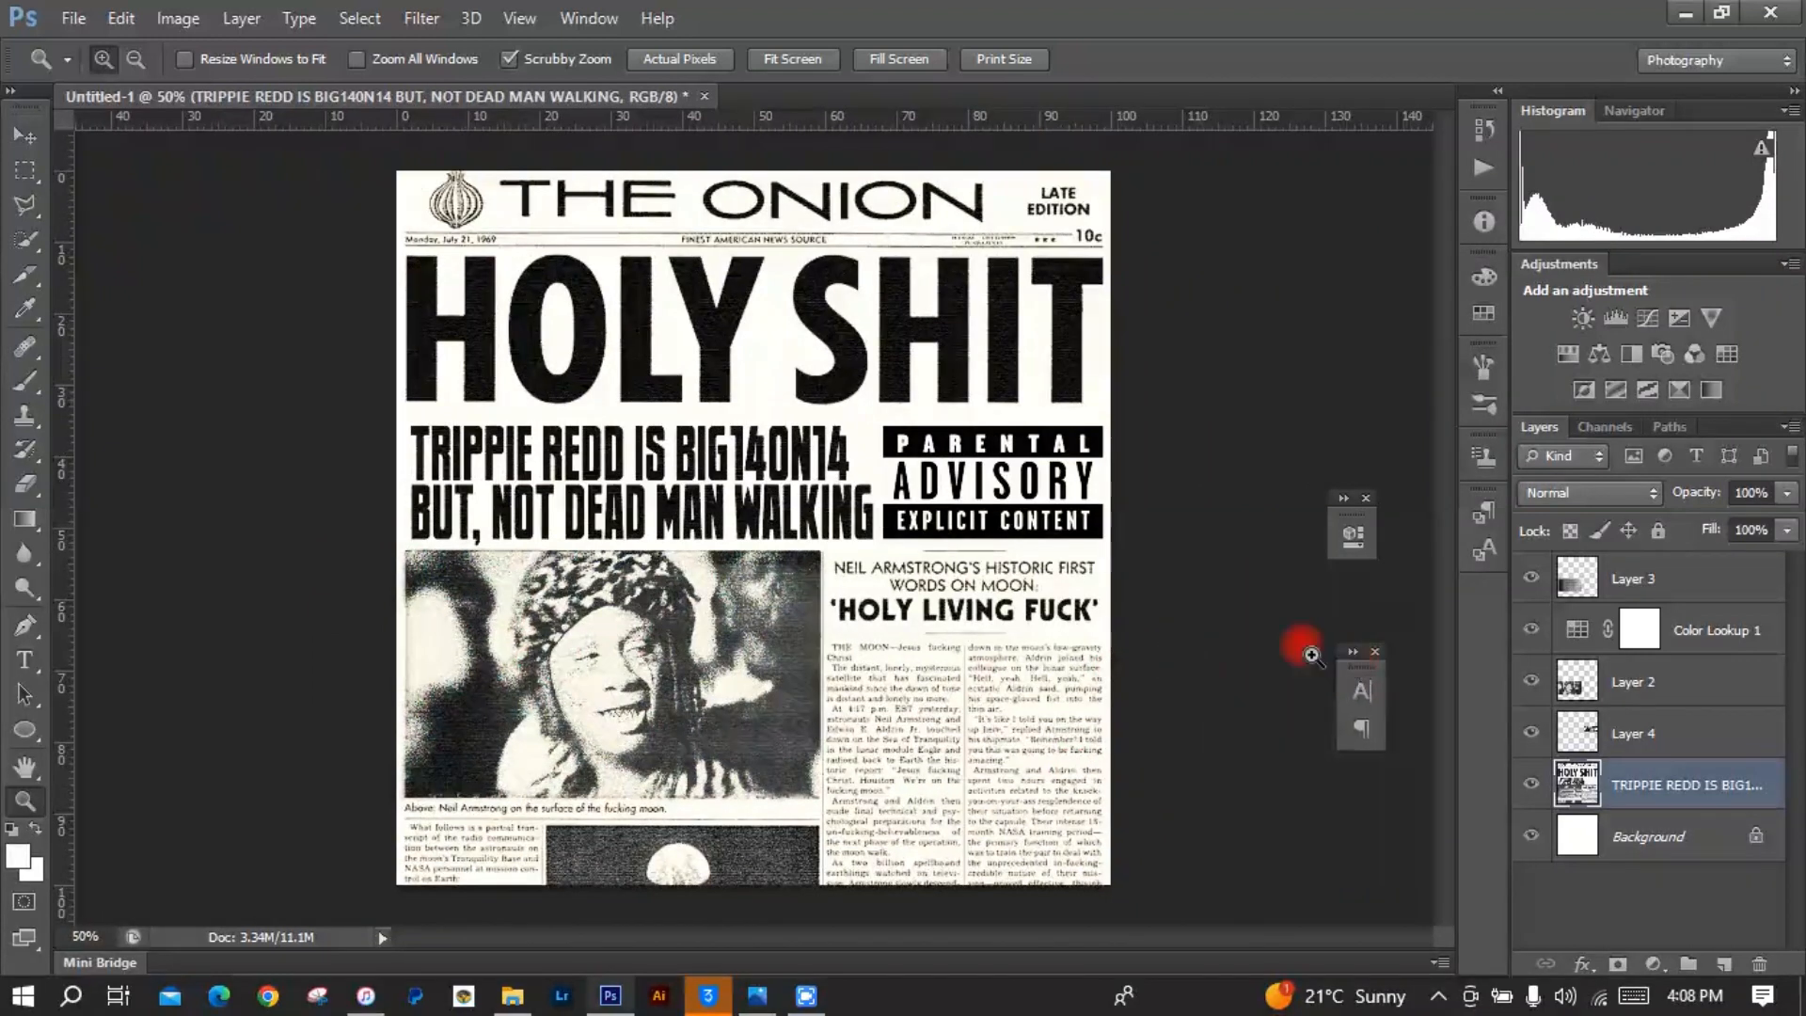